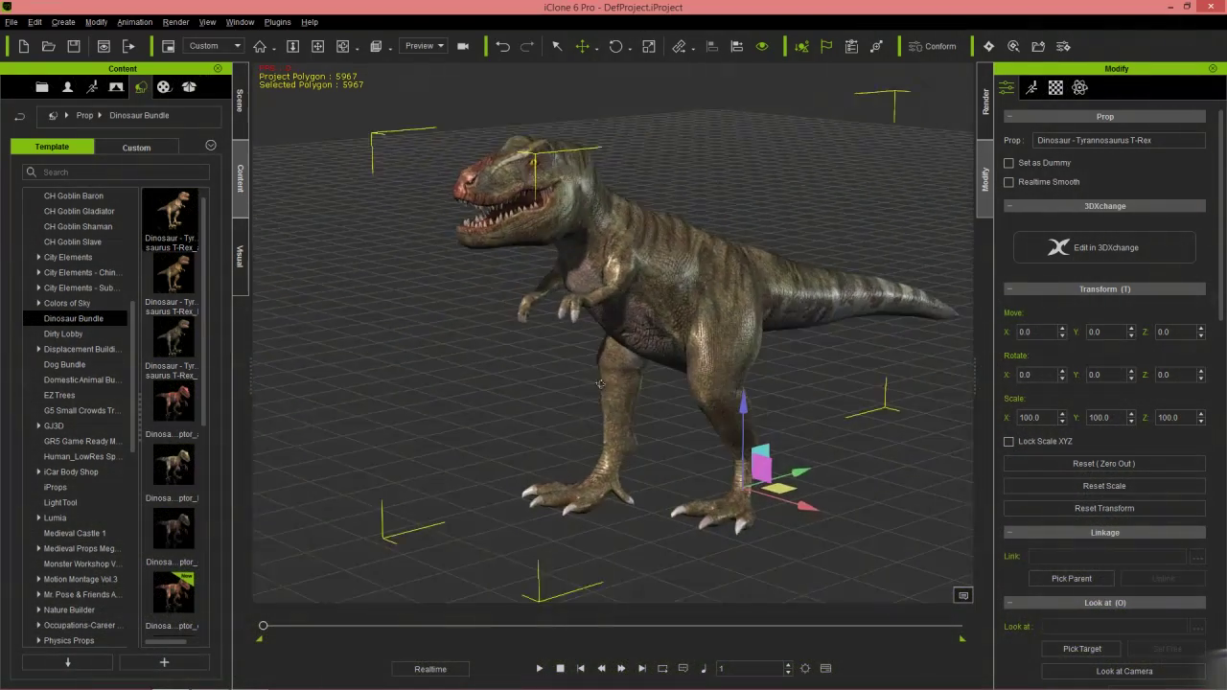
- Apply the loopWalk performance motion to the T-Rex
alt+drag(636, 384, 643, 438)
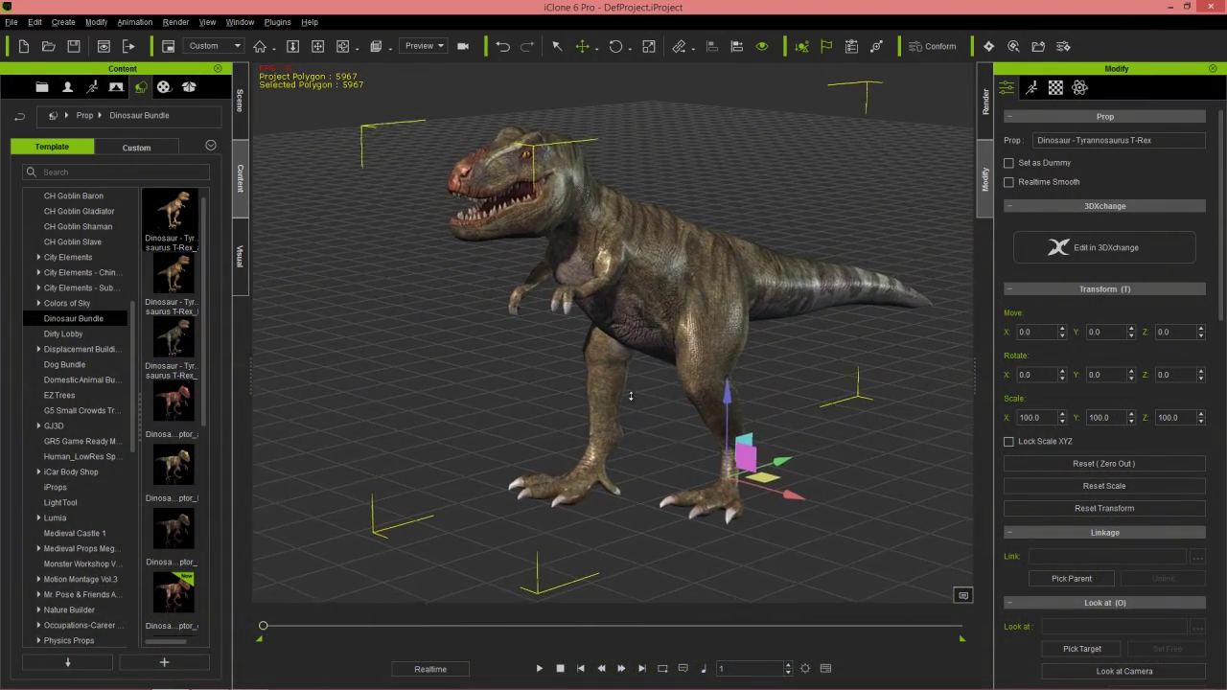
alt+drag(622, 363, 616, 367)
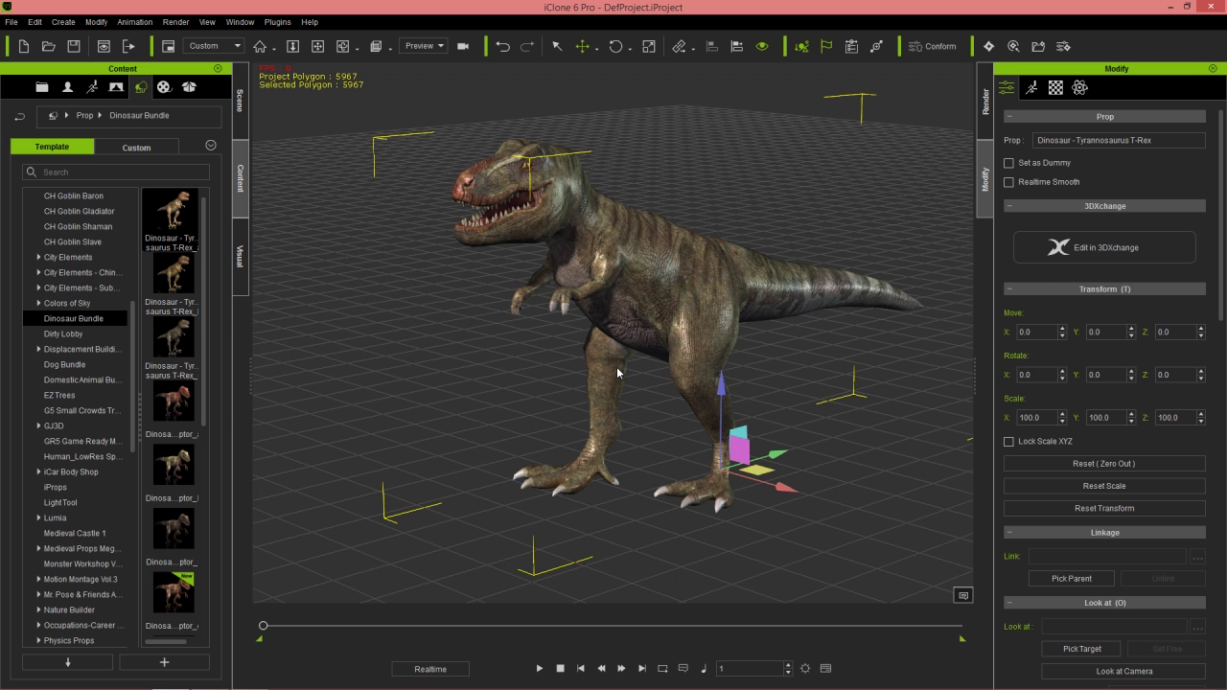
right_click(585, 261)
mouse_move(649, 405)
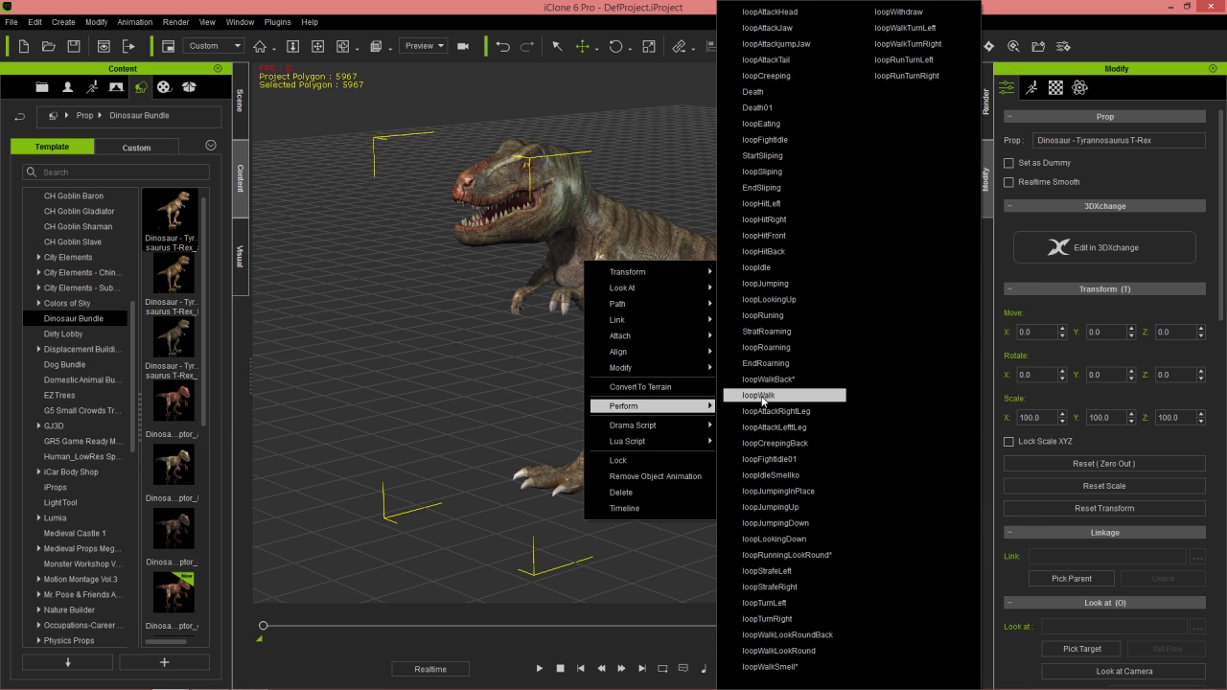
click(763, 395)
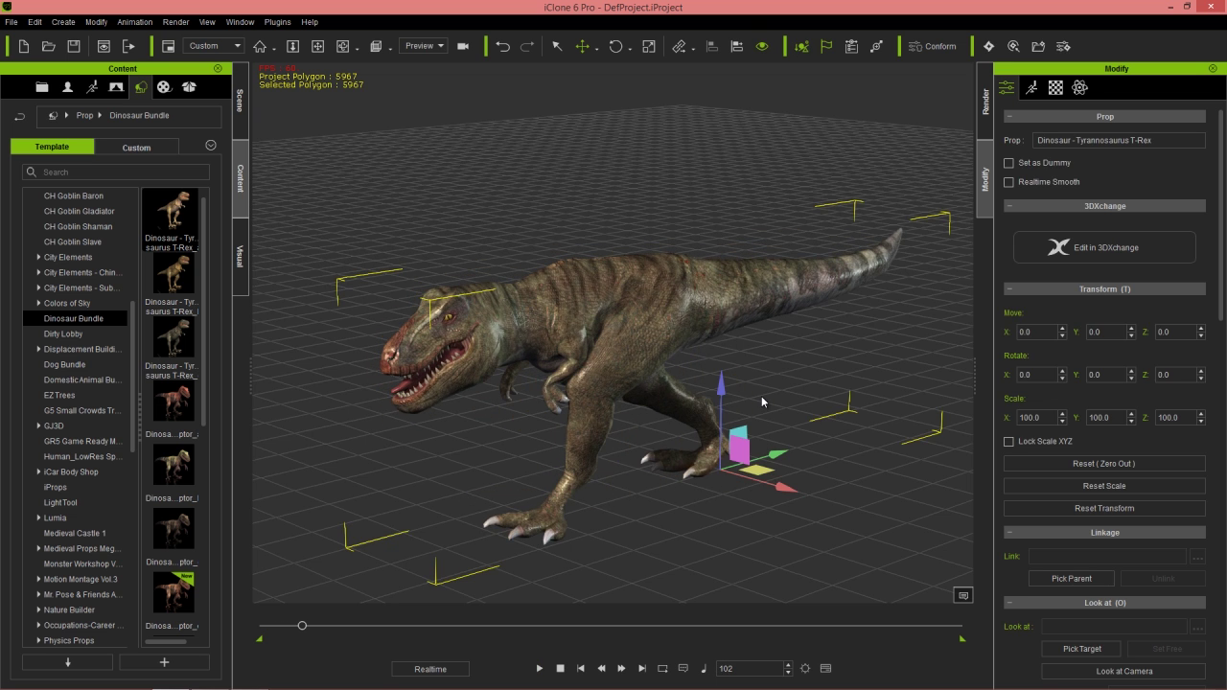
- Show the T-Rex's Animation track in the timeline and loop its loopWalk clip out to about frame 400
key(F3)
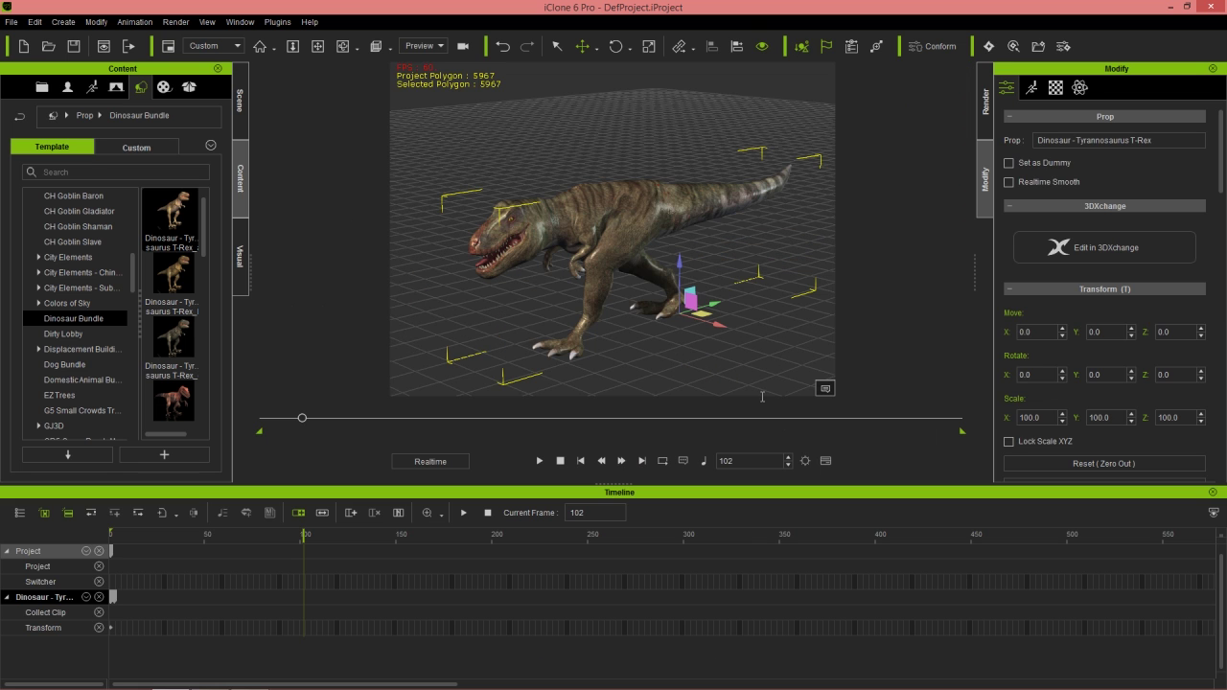
click(85, 597)
click(113, 486)
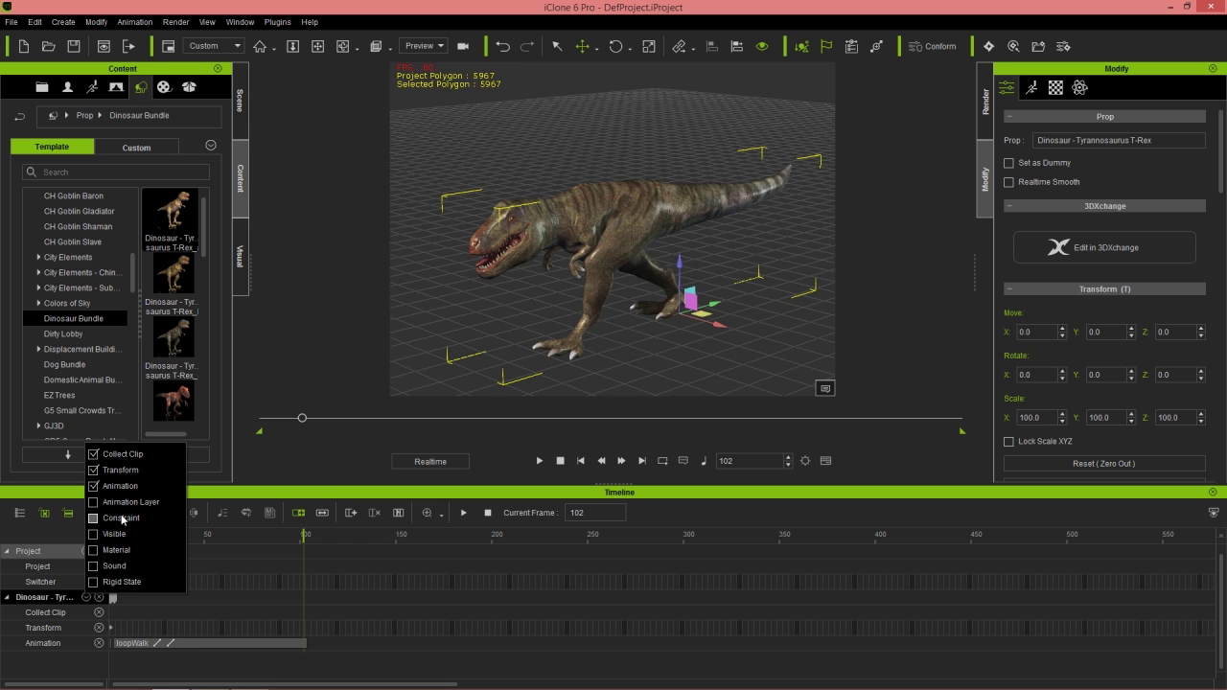
click(210, 646)
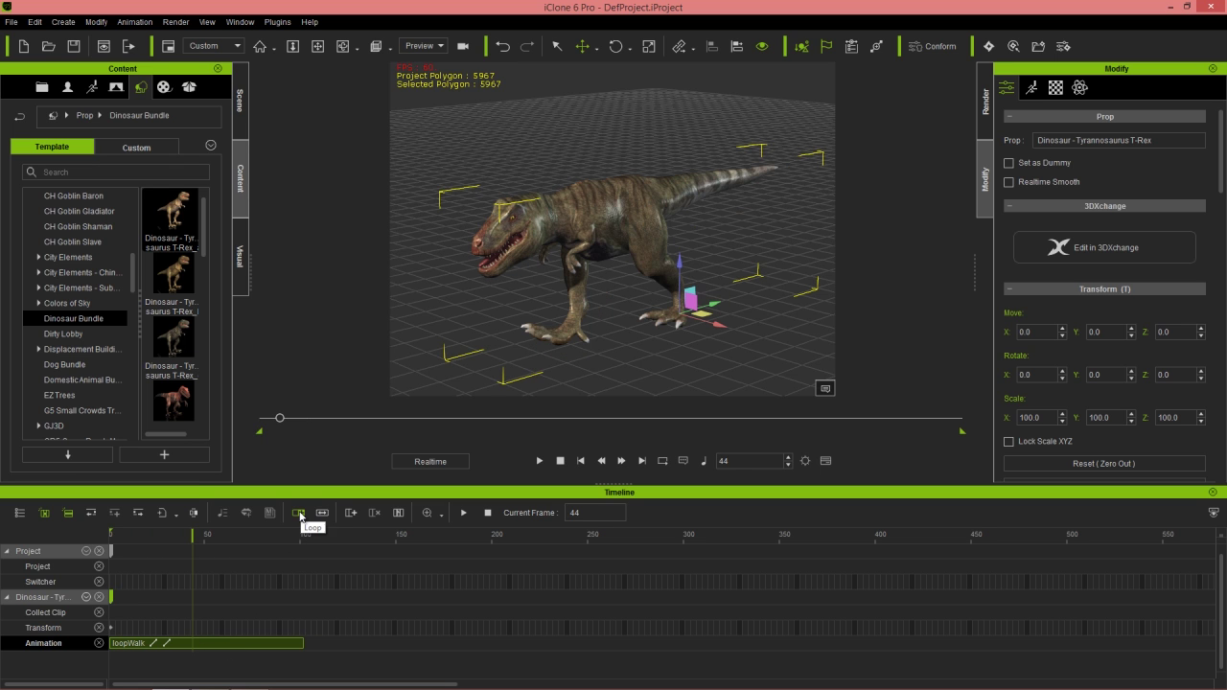
drag(303, 647, 802, 647)
click(861, 645)
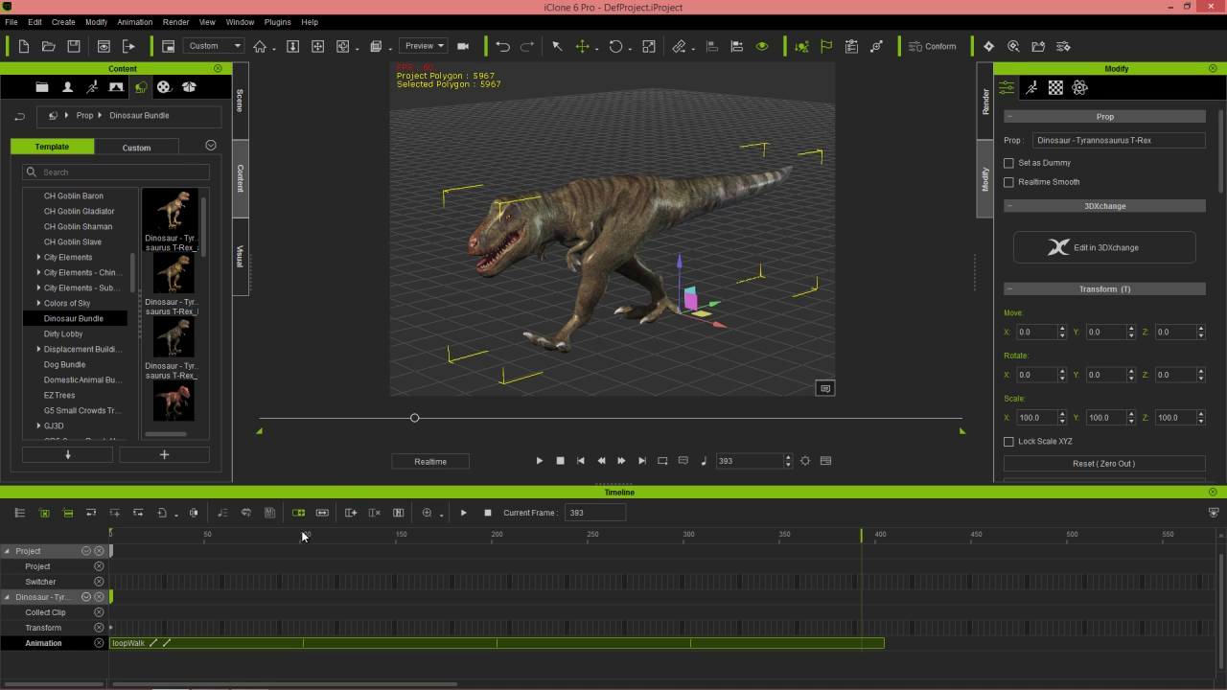
- At frame 101, open the Edit Motion Layer editor for the T-Rex and key a reset pose for all bones
mouse_move(292, 543)
mouse_down()
mouse_move(263, 543)
mouse_move(403, 543)
mouse_move(274, 545)
mouse_move(302, 546)
mouse_up()
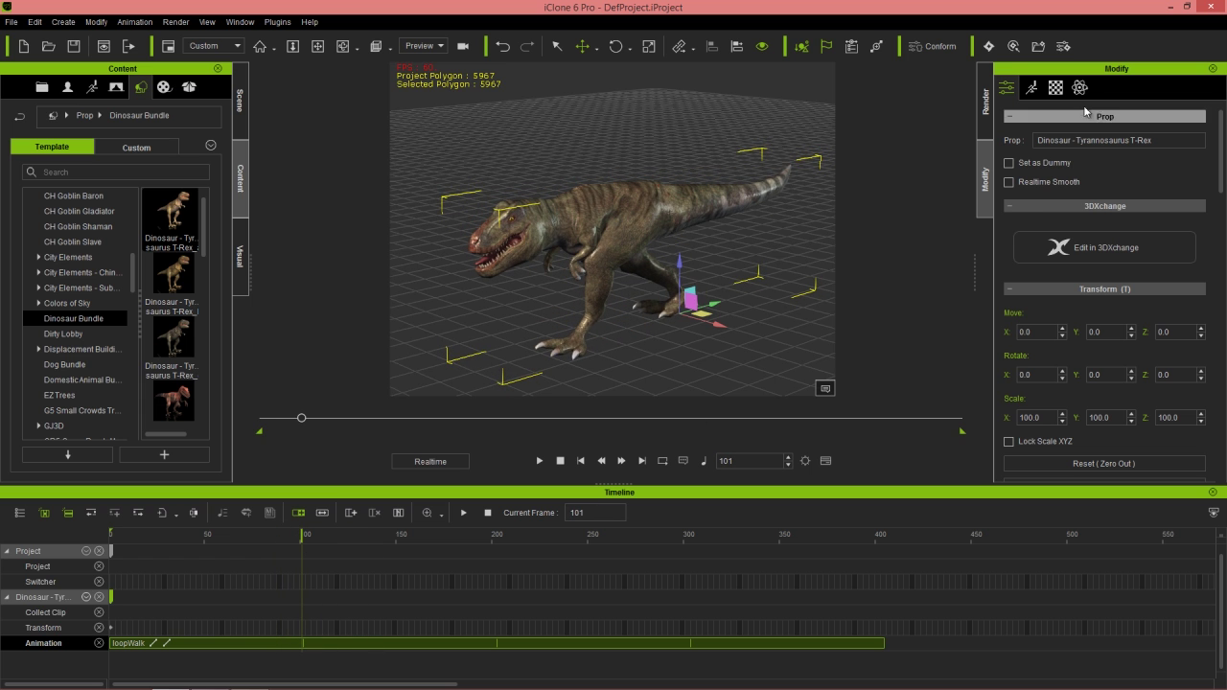
click(1036, 90)
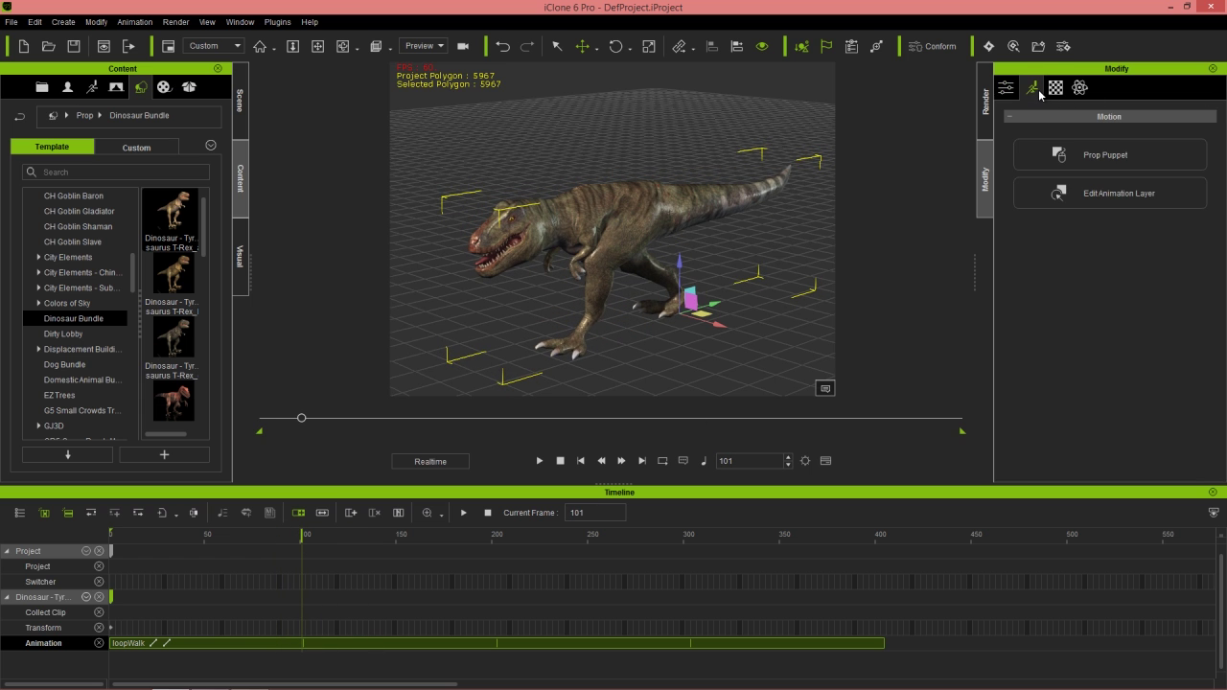
click(1116, 200)
drag(373, 135, 336, 59)
click(287, 455)
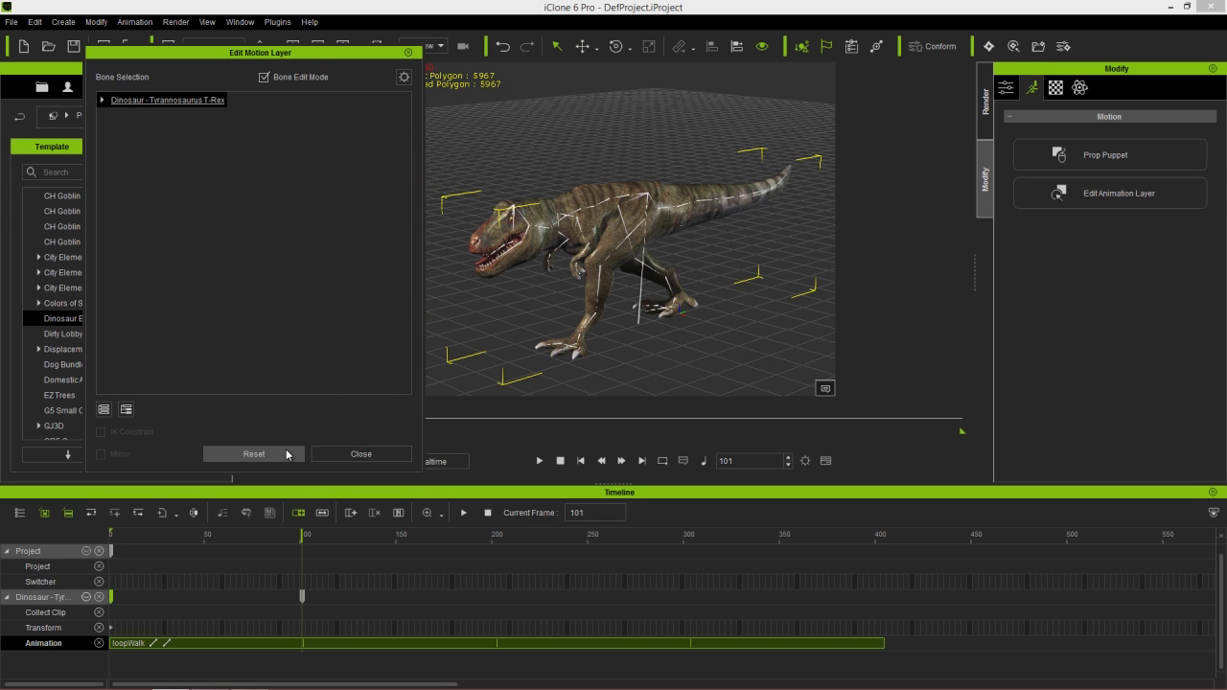
- Show the T-Rex's Animation Layer track in the timeline
click(87, 597)
click(129, 506)
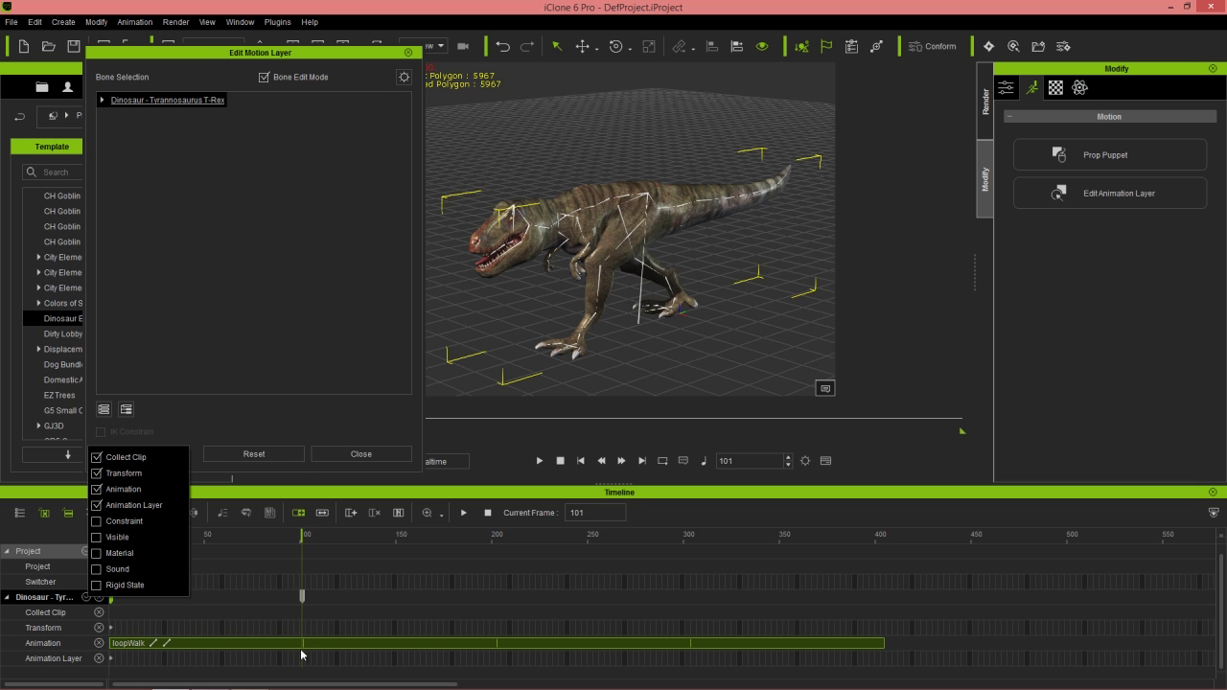
click(326, 495)
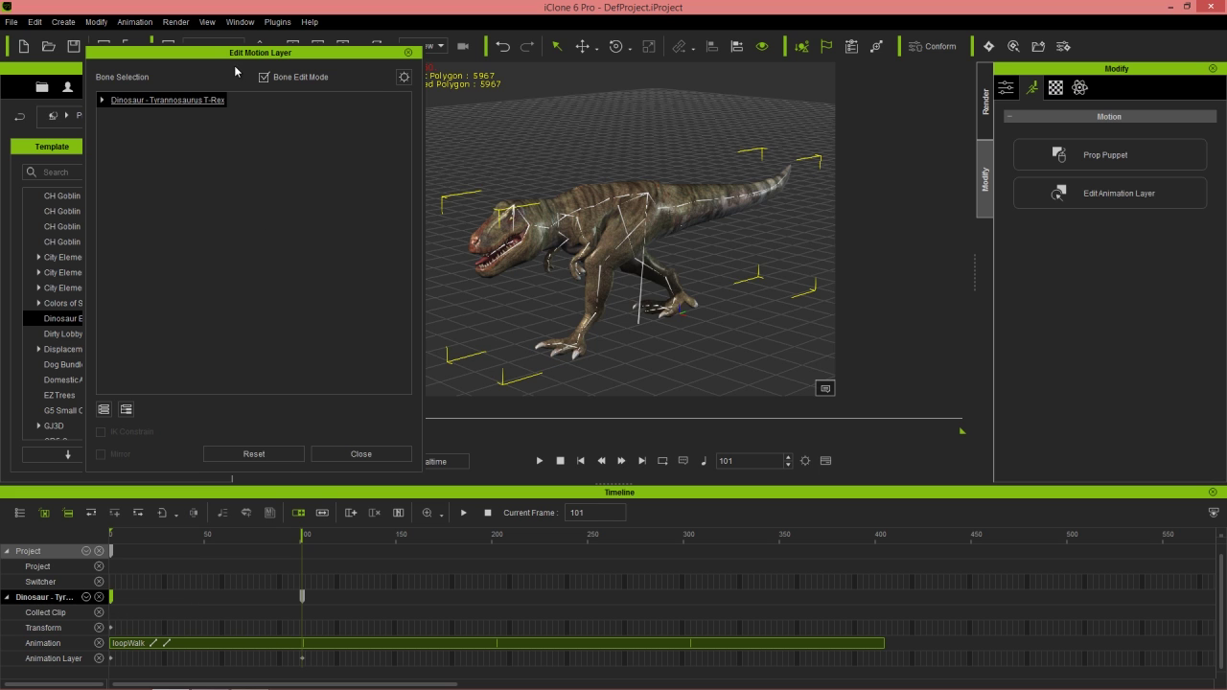
- At frame 118, rotate the T_Rex_Neck_01SHJnt bone so the T-Rex's head turns toward the camera
drag(302, 535, 334, 539)
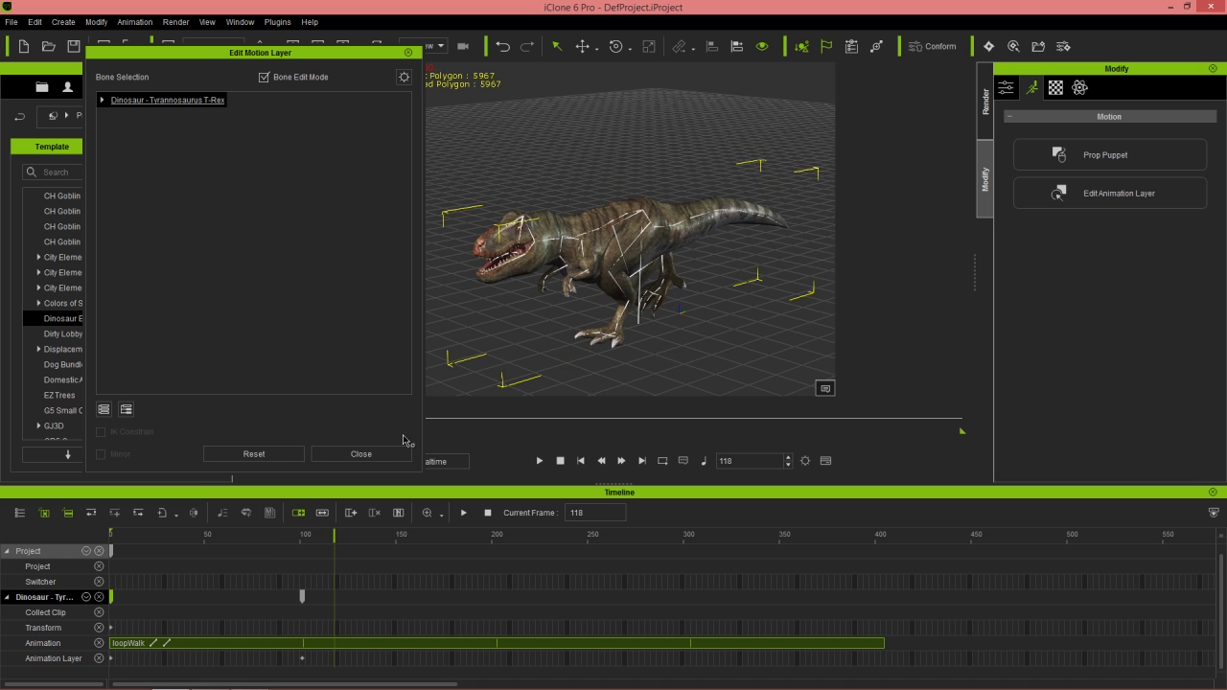
middle_drag(534, 335, 575, 186)
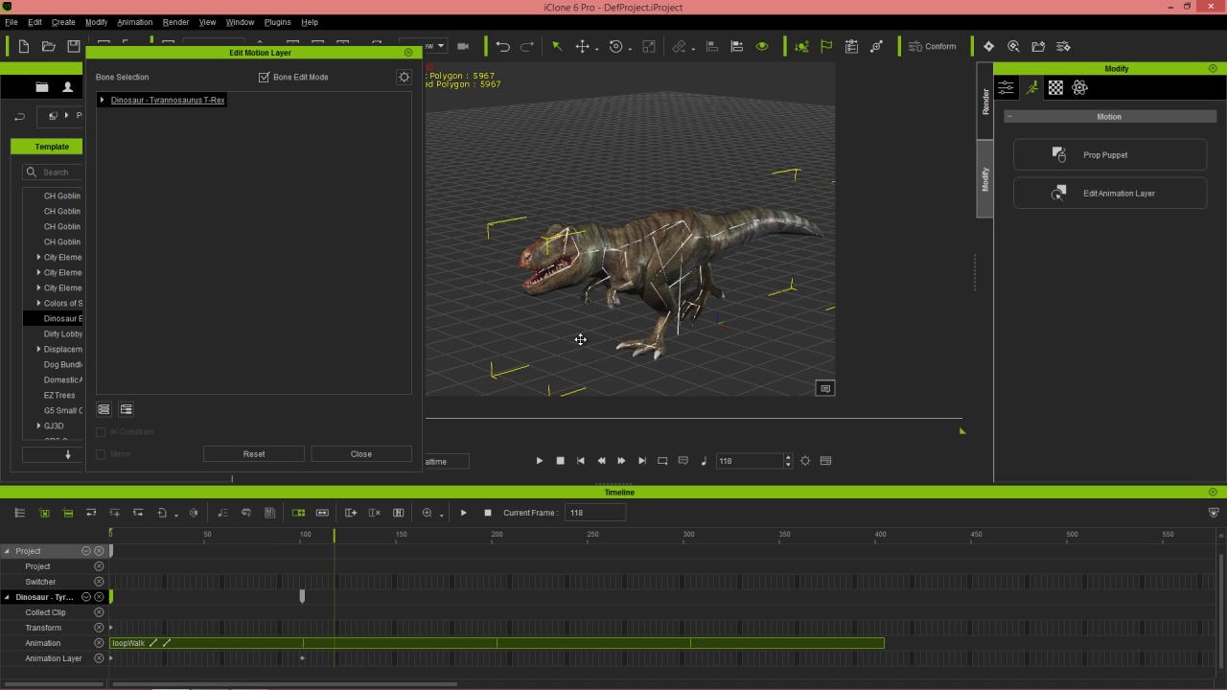
scroll(575, 186, up, 5)
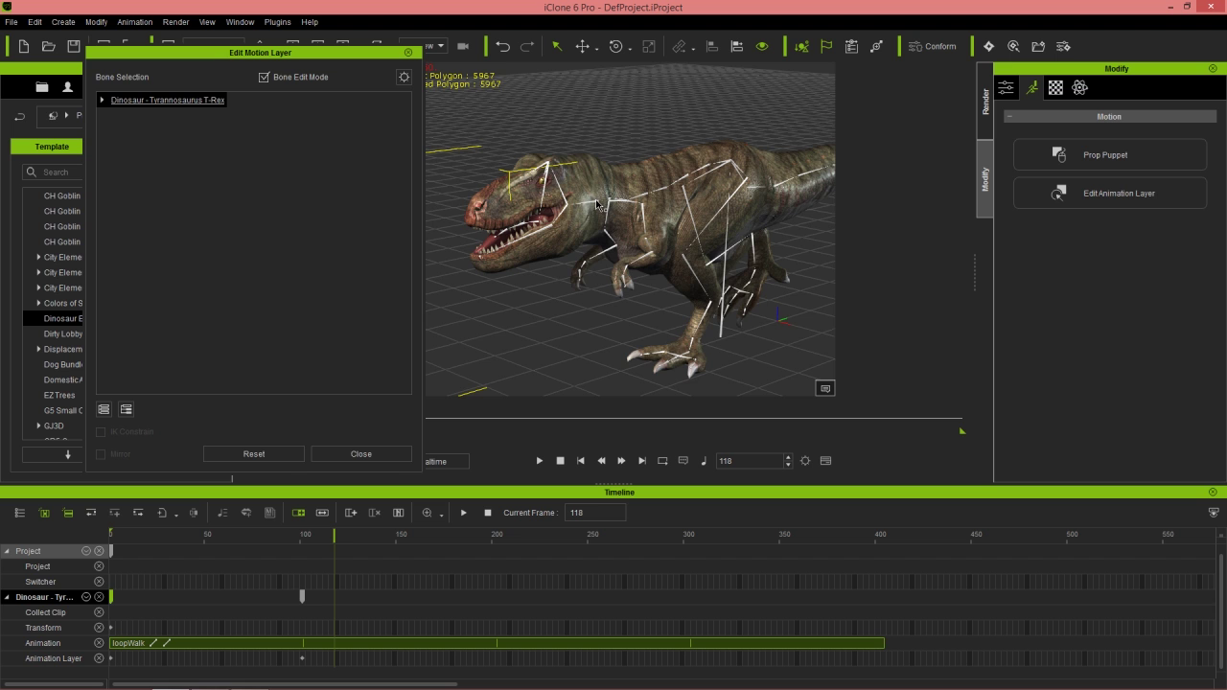
click(596, 206)
key(e)
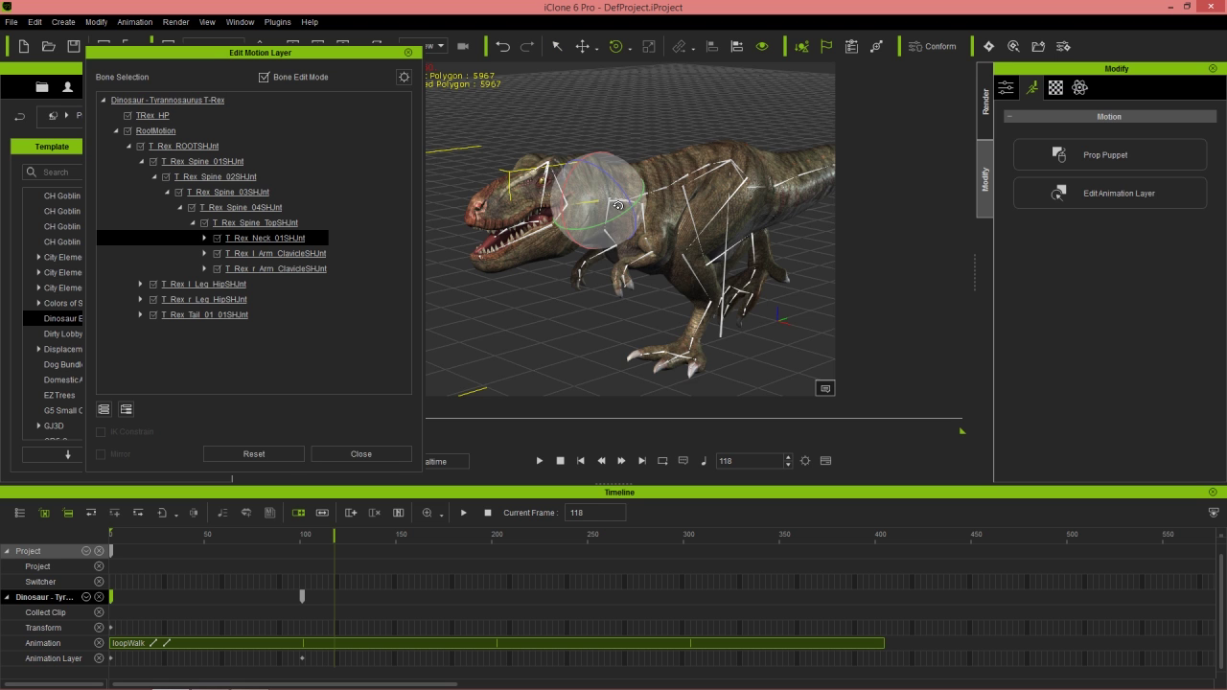
drag(617, 208, 625, 219)
drag(624, 176, 605, 244)
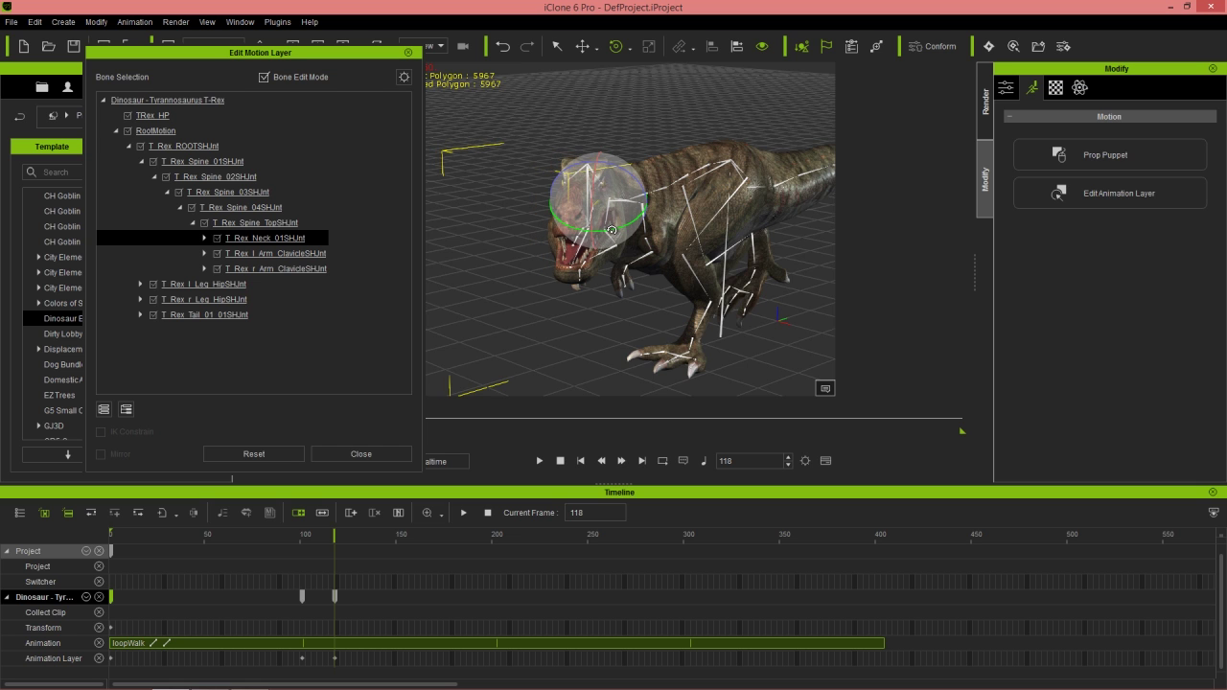
- Copy the head-turn key from frame 118 to frame 250 and key a reset pose at frame 277
click(334, 599)
right_click(335, 598)
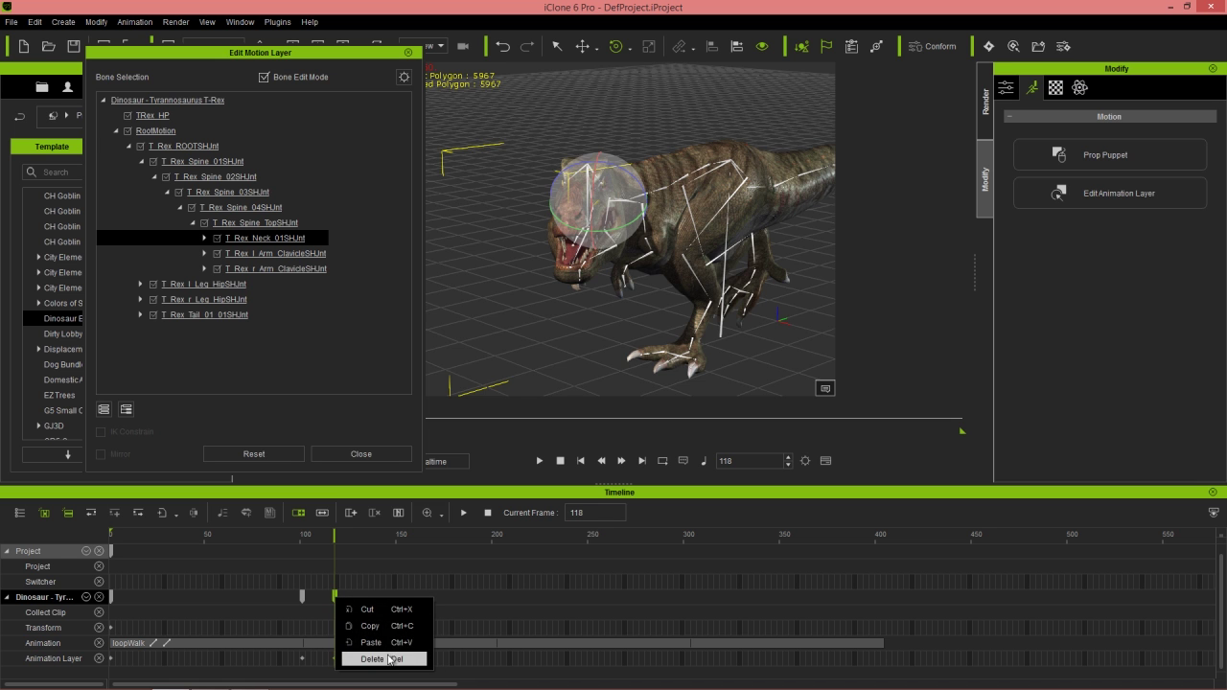
click(384, 639)
drag(364, 551, 588, 535)
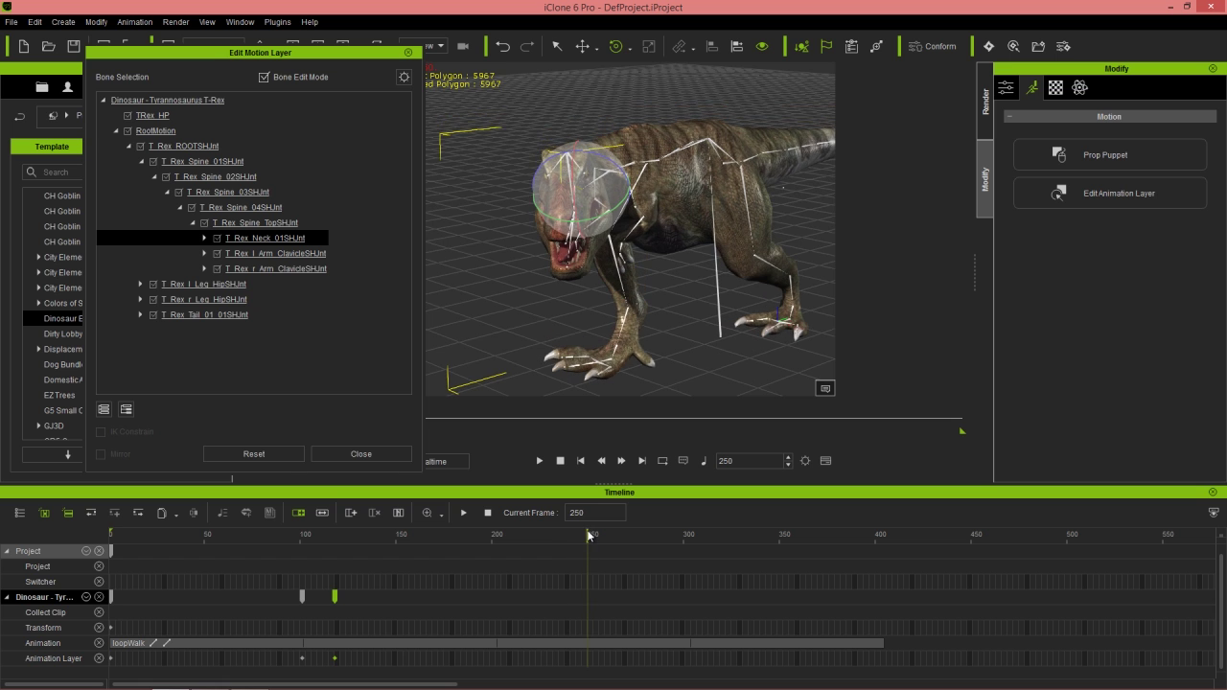
right_click(588, 599)
click(648, 641)
drag(590, 537, 641, 547)
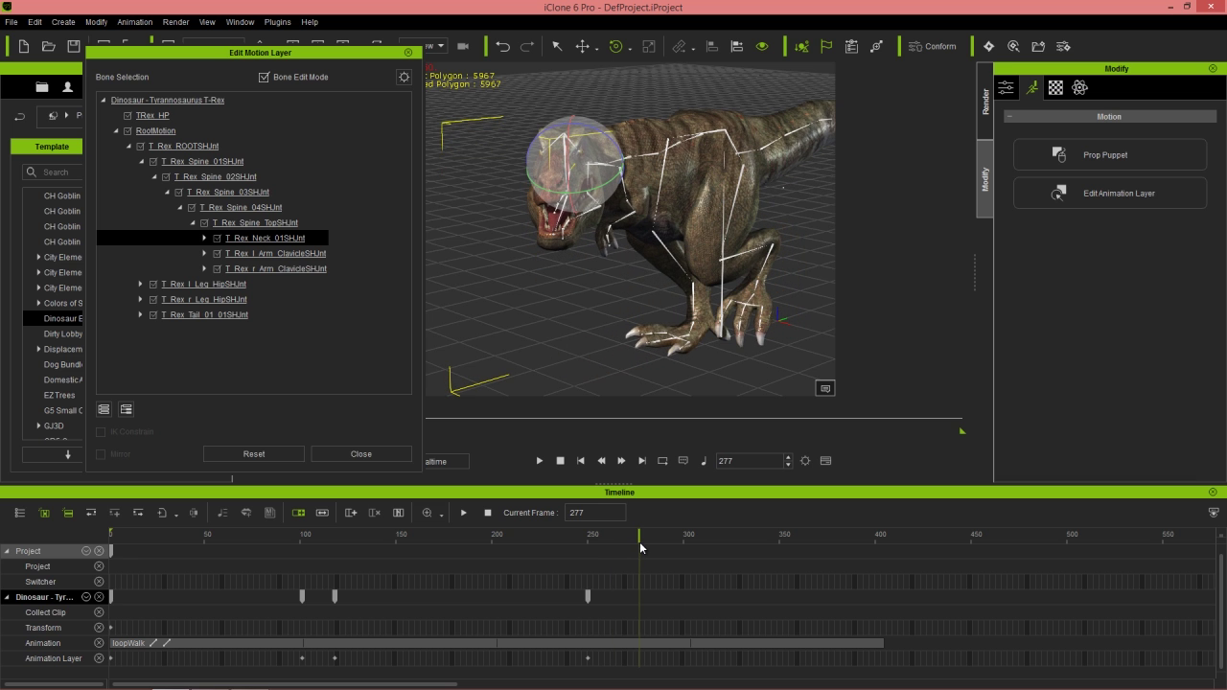
click(280, 455)
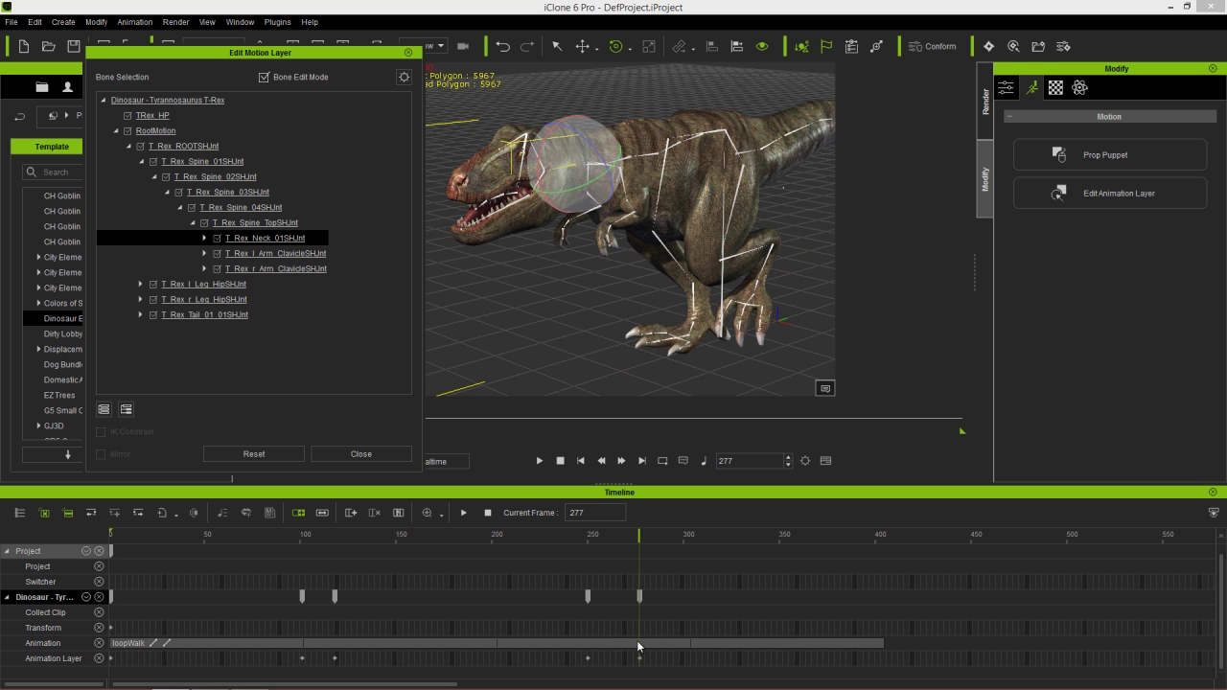
- Play back the head turn, move its first turned key to frame 129, and replay the motion
drag(225, 540, 196, 540)
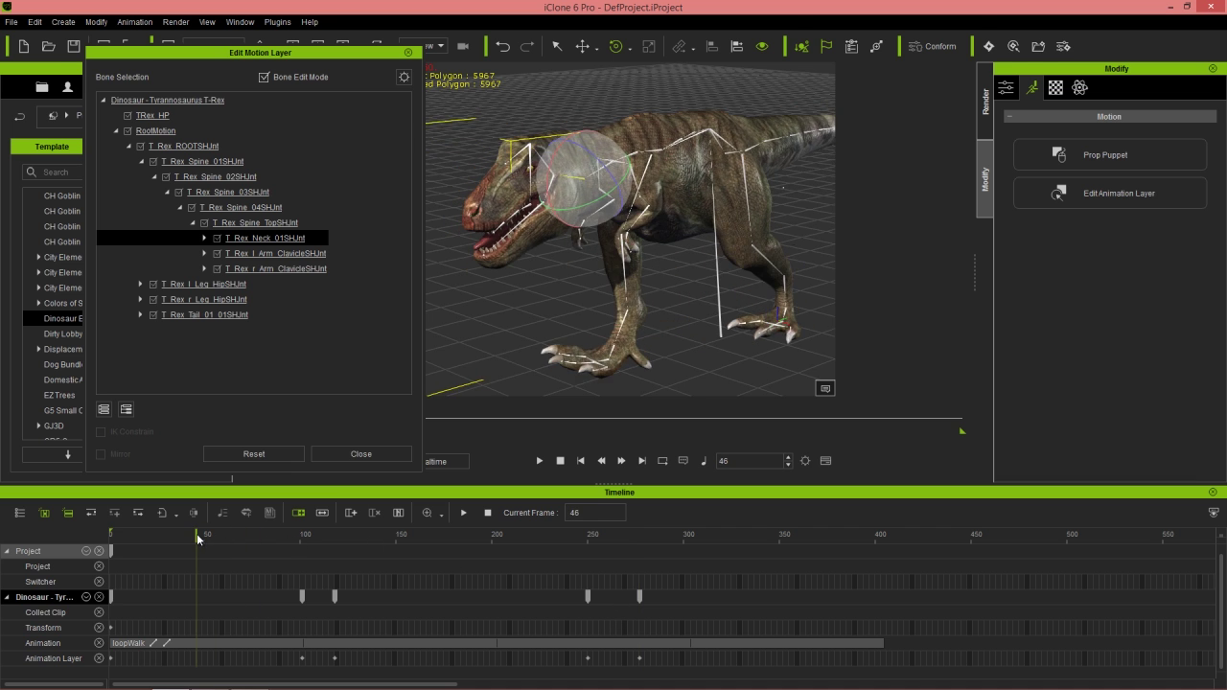
key(space)
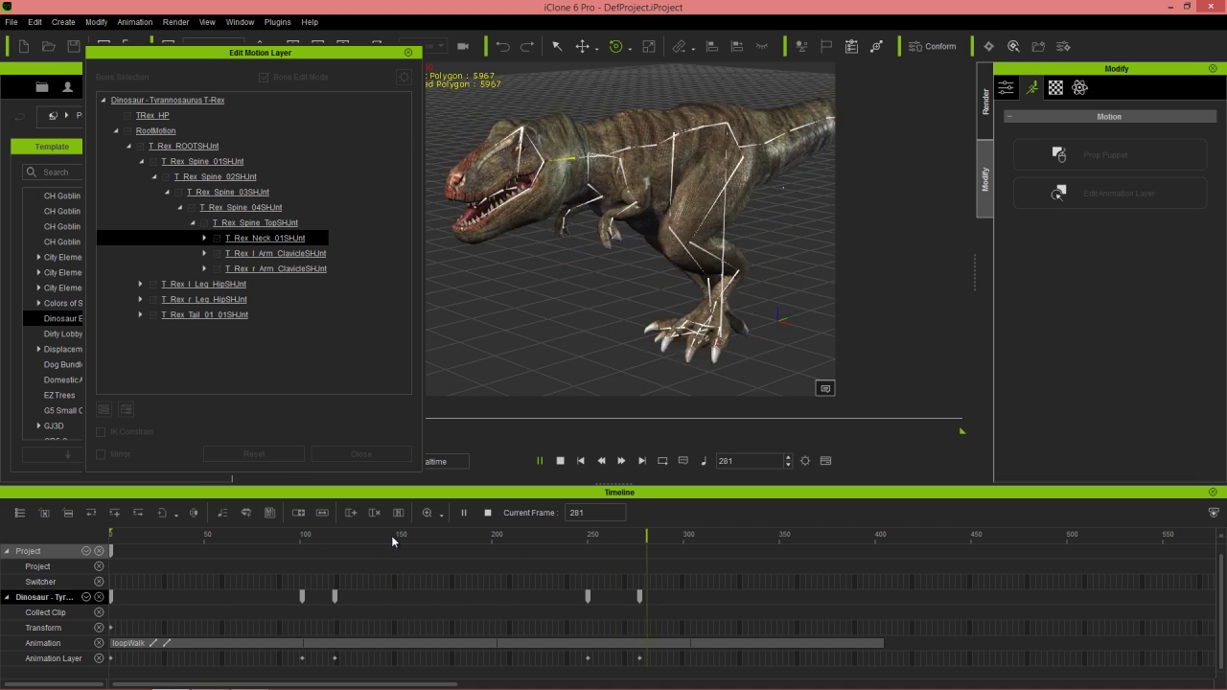
key(space)
drag(338, 596, 359, 597)
click(263, 536)
key(space)
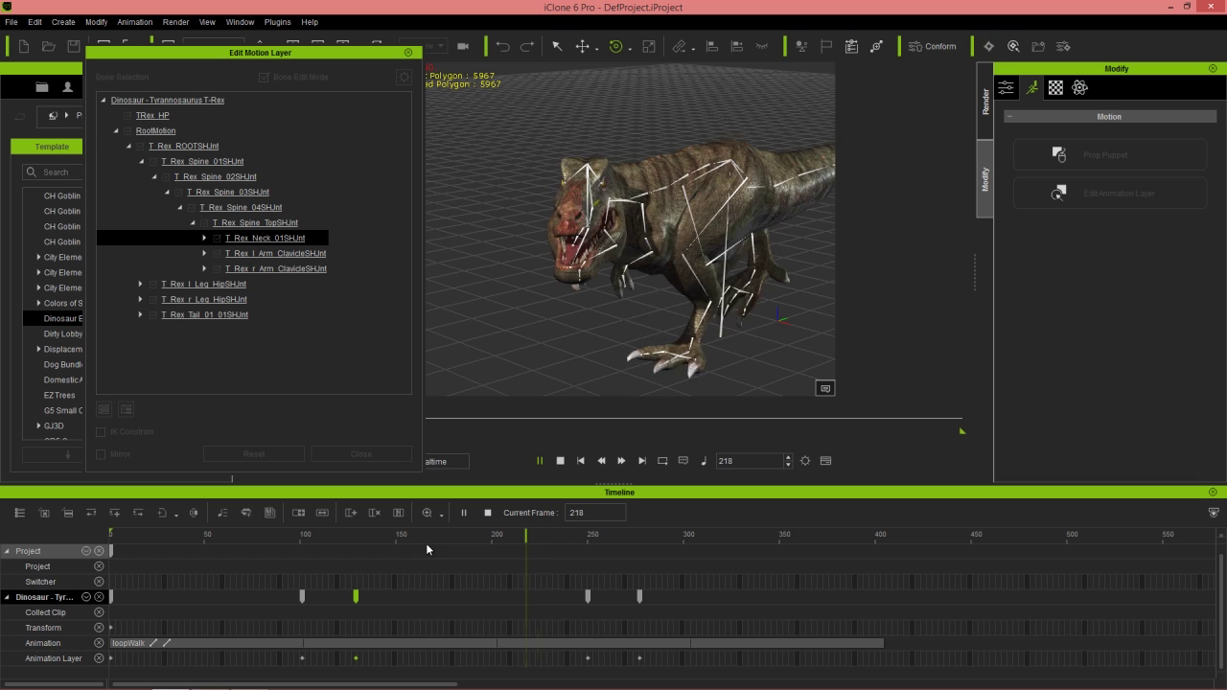
key(space)
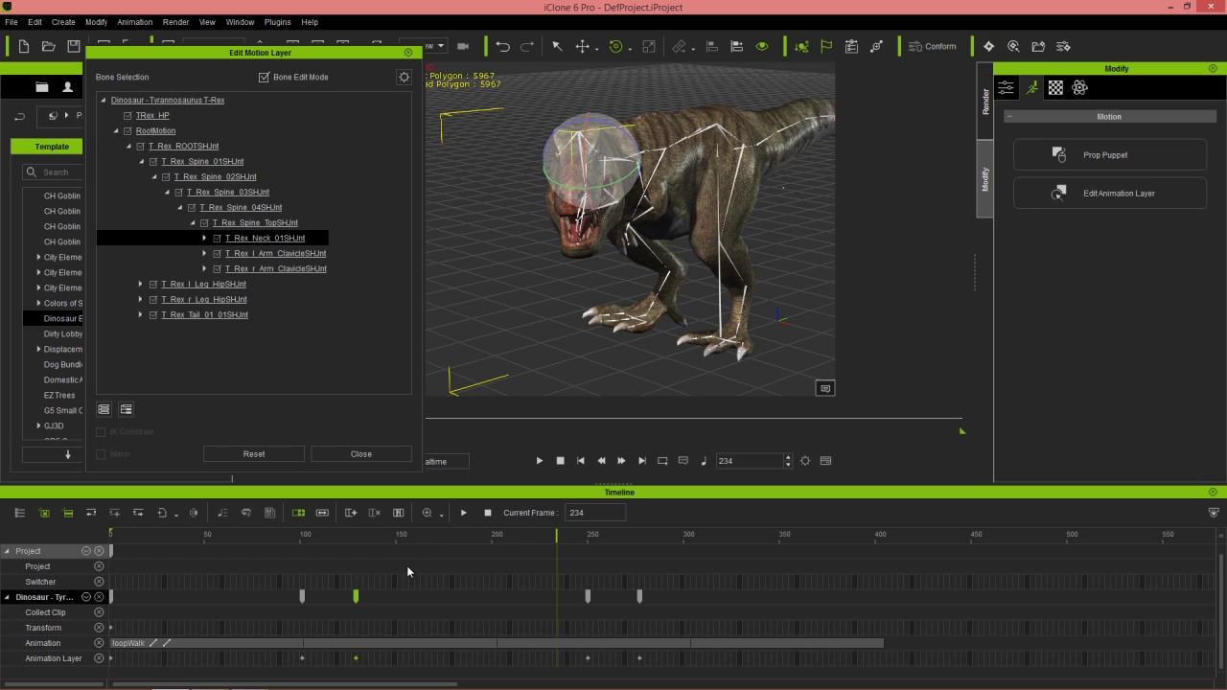
- At the frame 129 key, rotate the T_Rex_Head_JawSHJnt bone to open the T-Rex's mouth wider
click(357, 537)
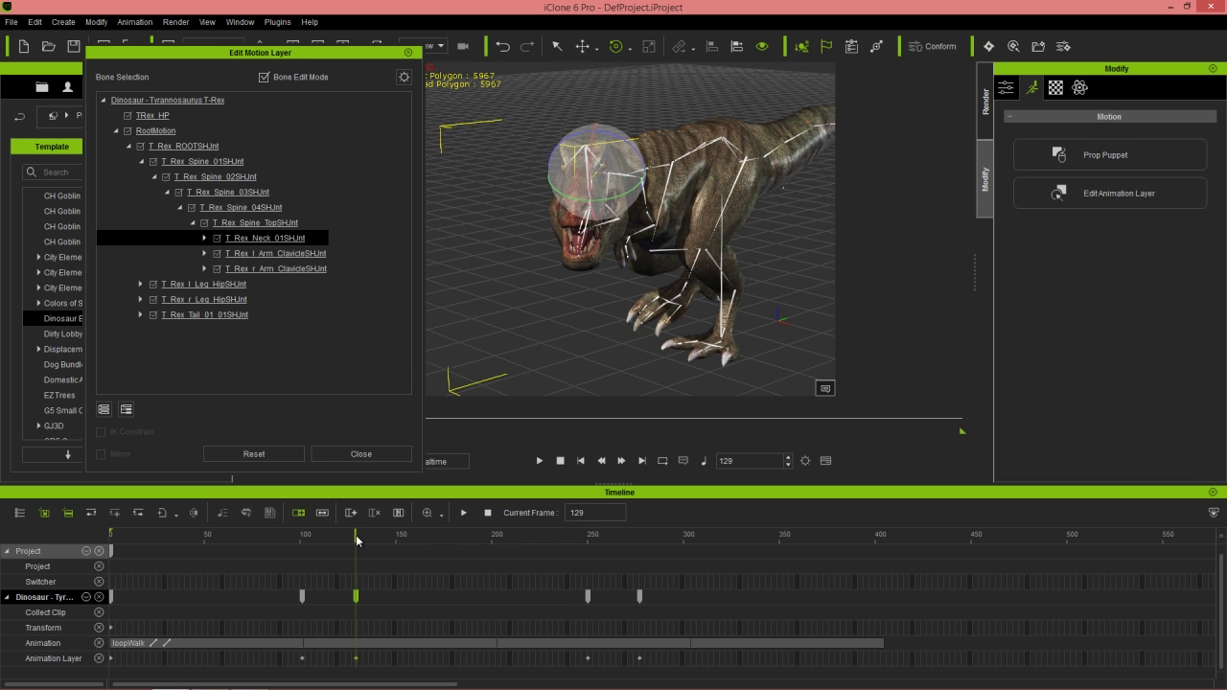
click(303, 598)
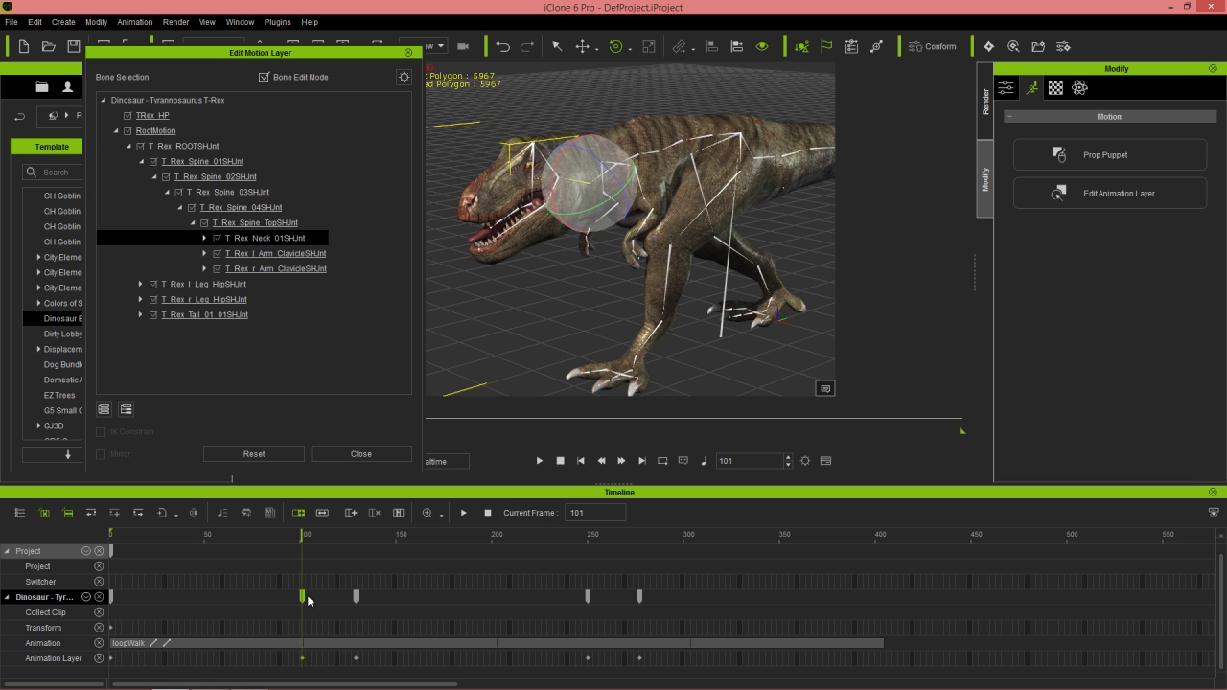
key(Right)
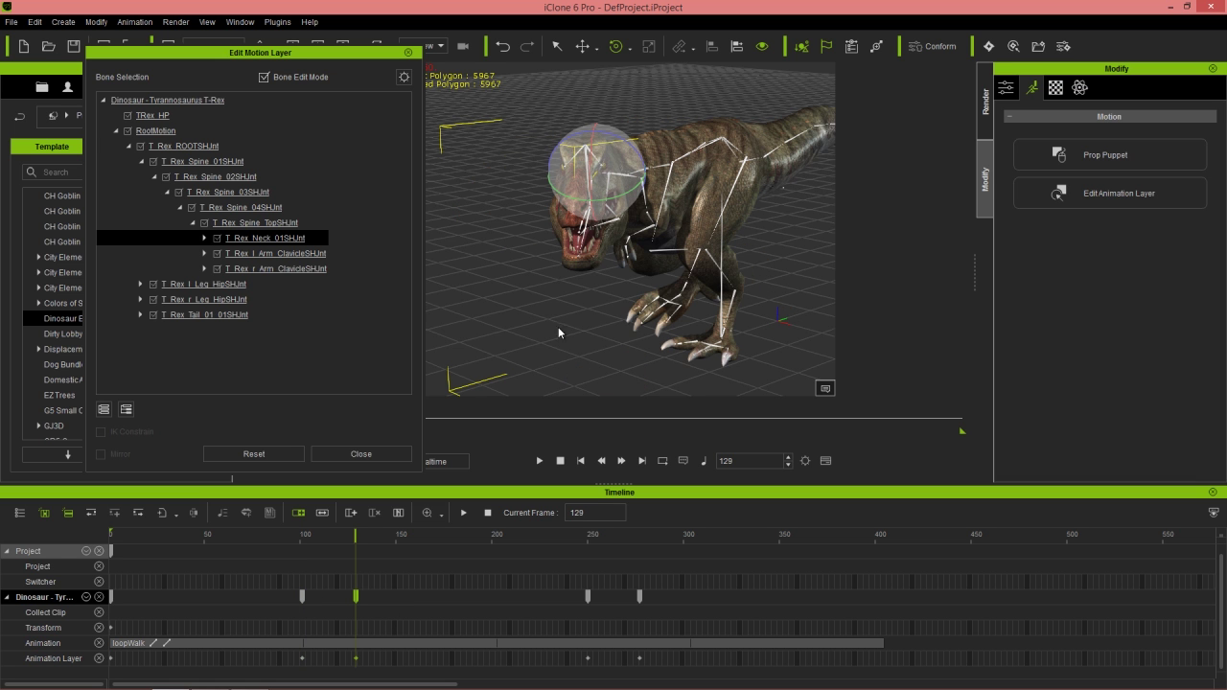
alt+right_drag(675, 309, 594, 288)
alt+drag(595, 288, 621, 117)
alt+drag(672, 285, 627, 170)
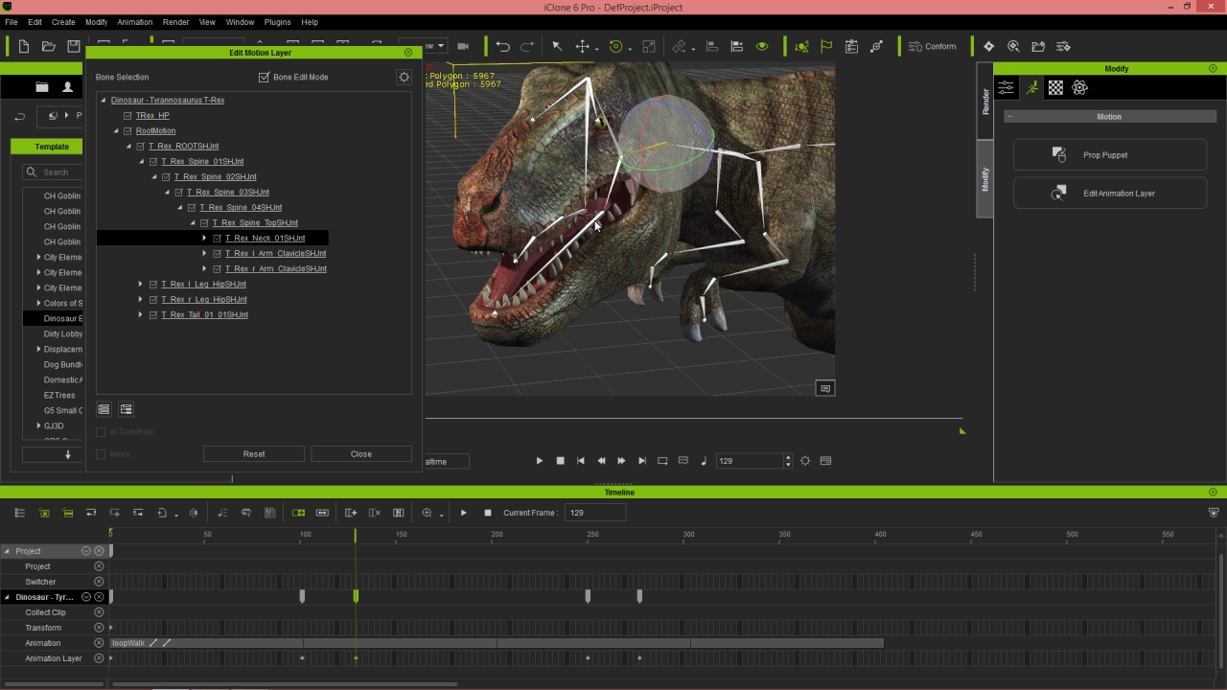
click(595, 227)
drag(581, 197, 579, 211)
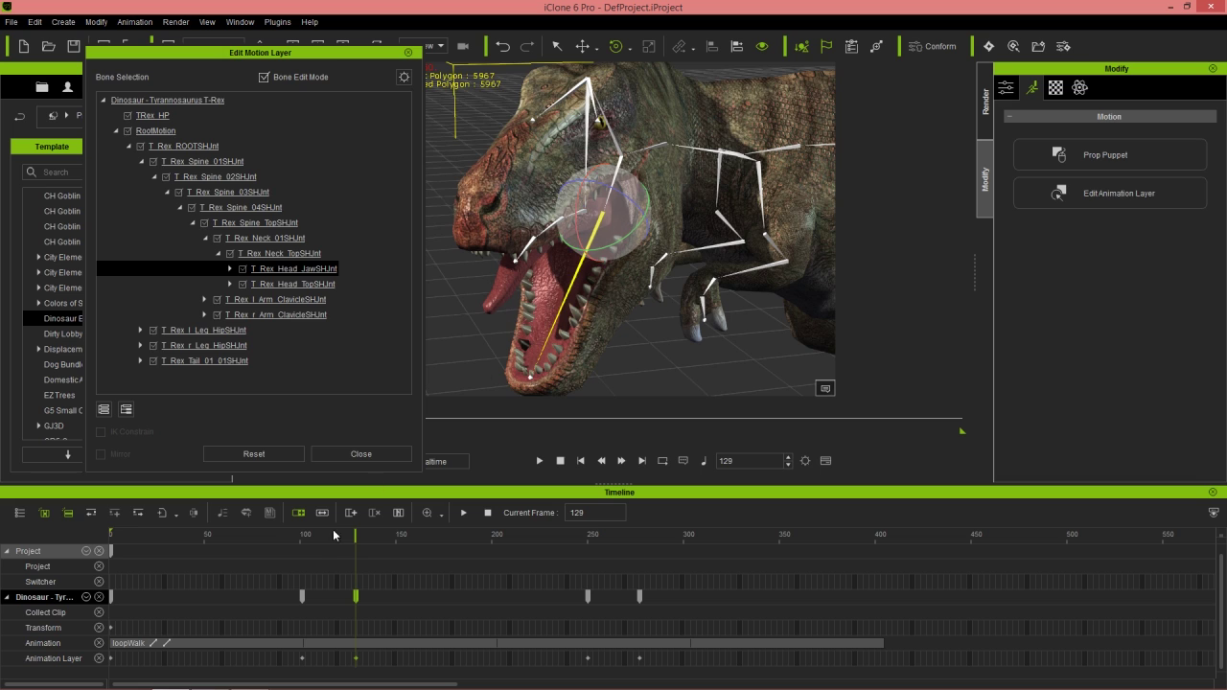
- Copy the open-jaw key at frame 129 and paste it over the key at frame 250
drag(314, 536, 580, 537)
click(356, 598)
right_click(355, 597)
click(393, 626)
key(Tab)
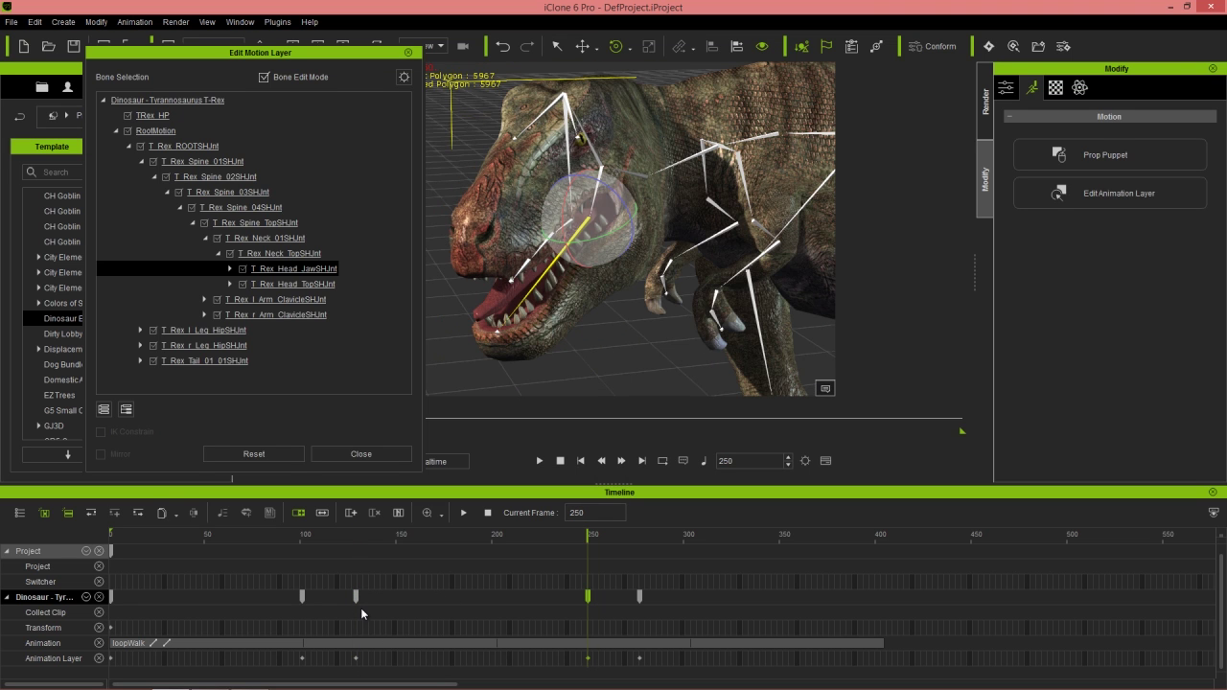
key(ctrl+v)
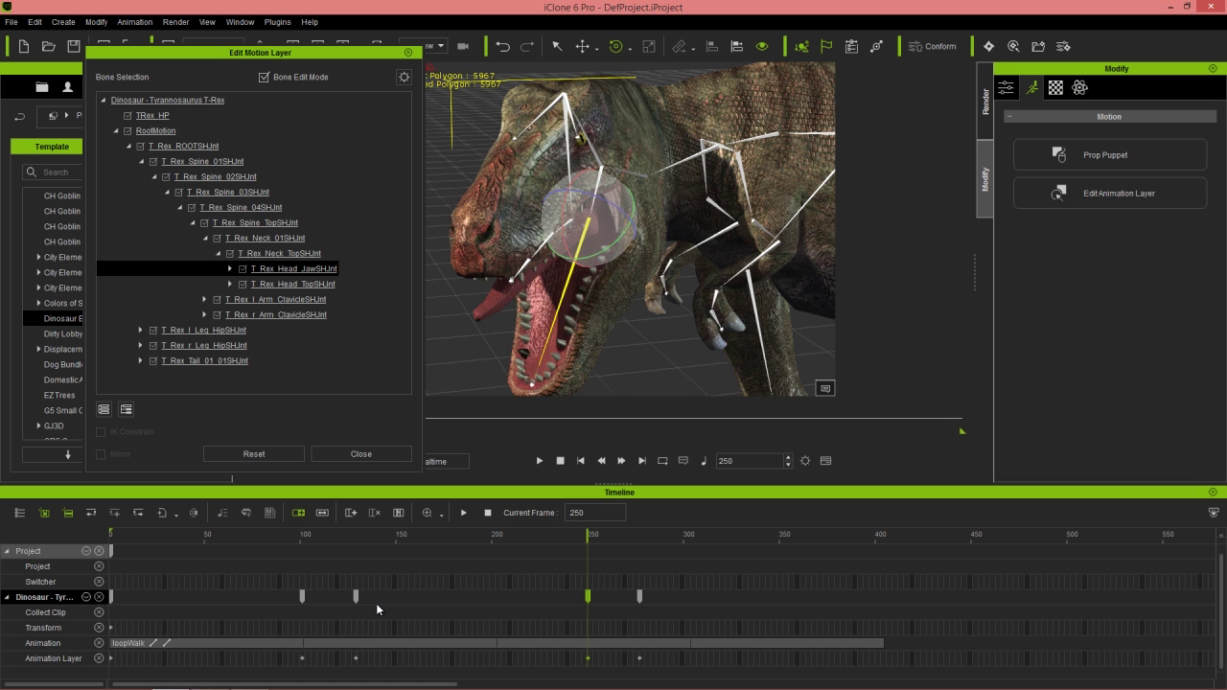
- At frame 146, rotate the T_Rex_Toung_01 bone chain from 01SHJnt to 04SHJnt to curl the tongue down into the open jaw
drag(363, 537, 387, 541)
right_drag(556, 328, 725, 326)
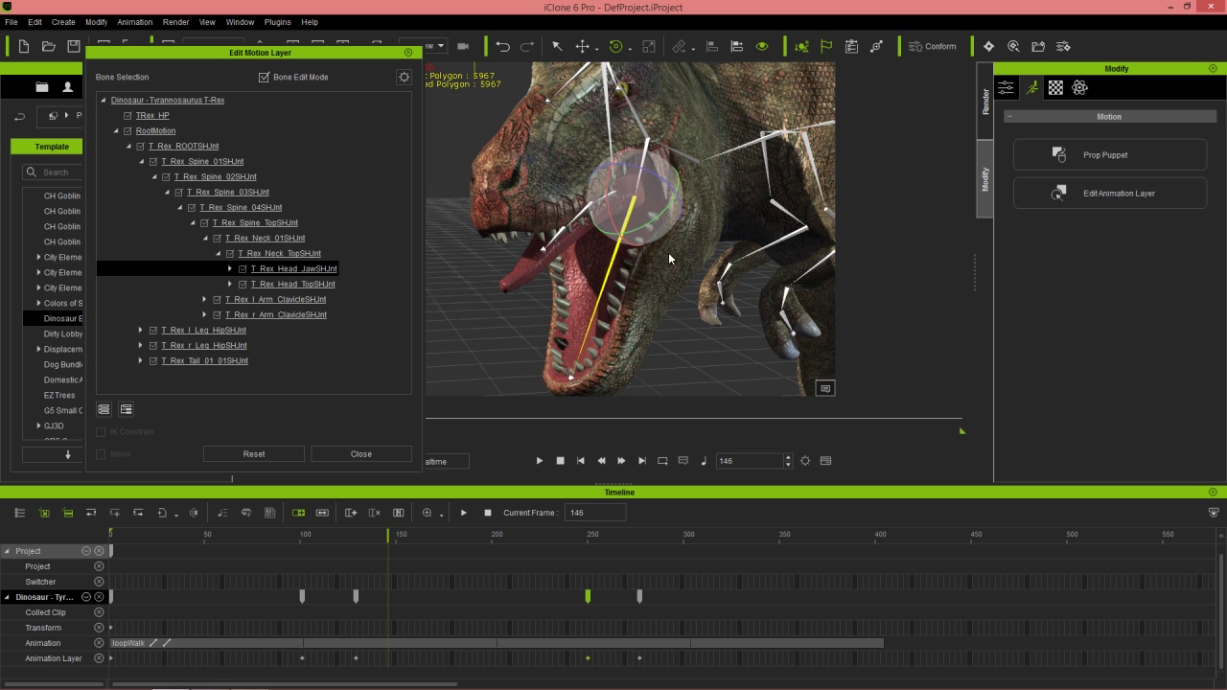
click(611, 196)
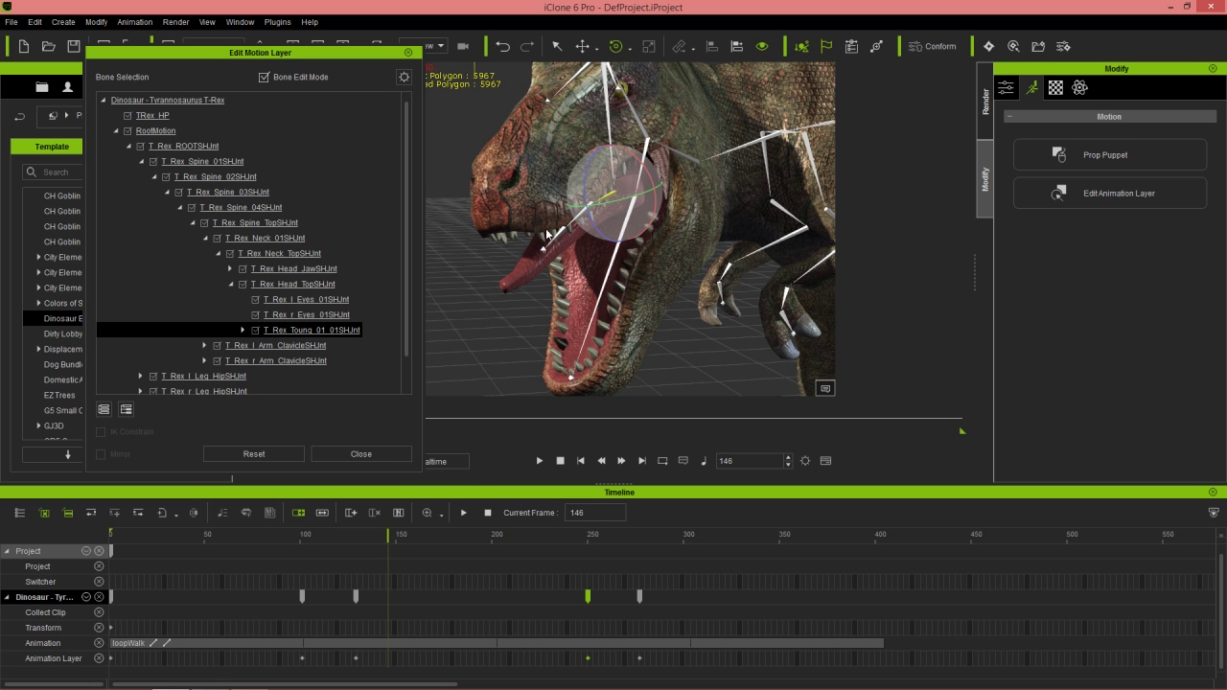
drag(582, 185, 582, 205)
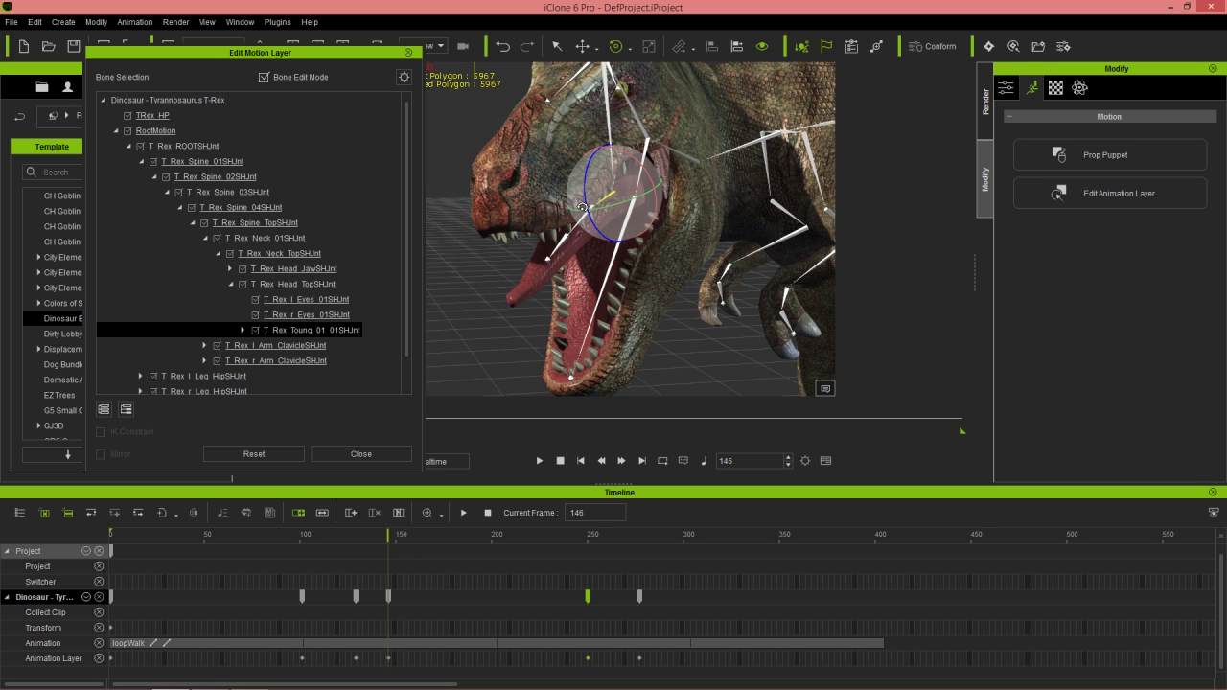
click(581, 224)
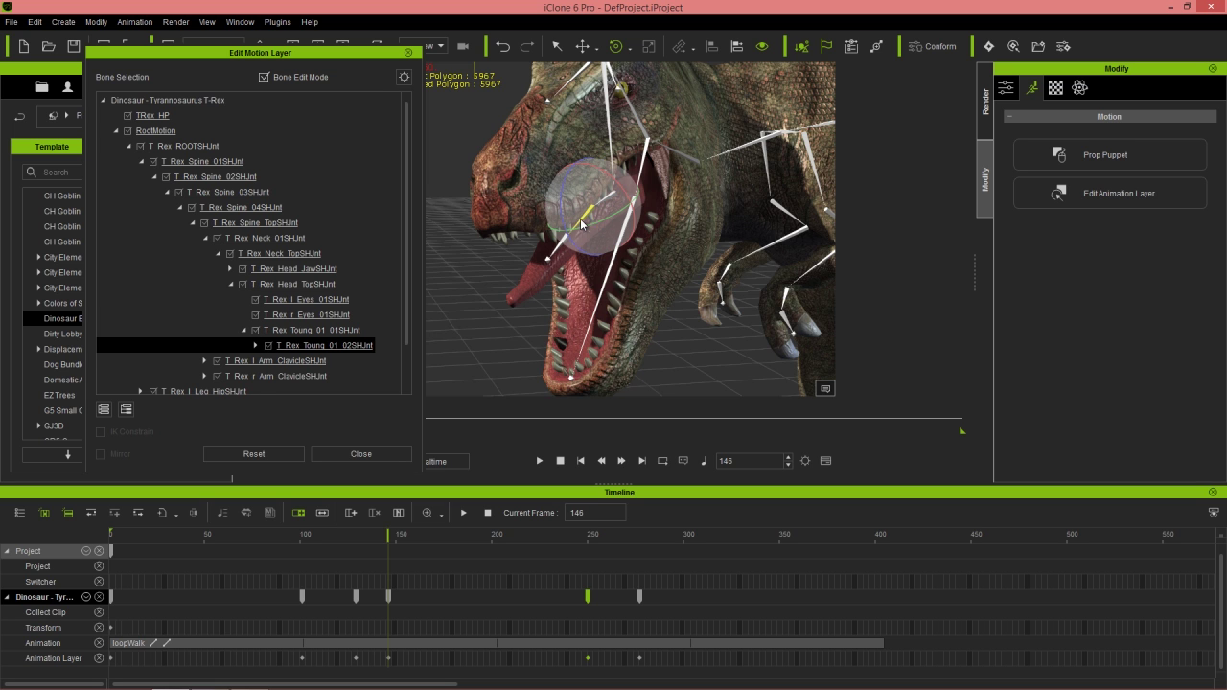
drag(566, 197, 568, 246)
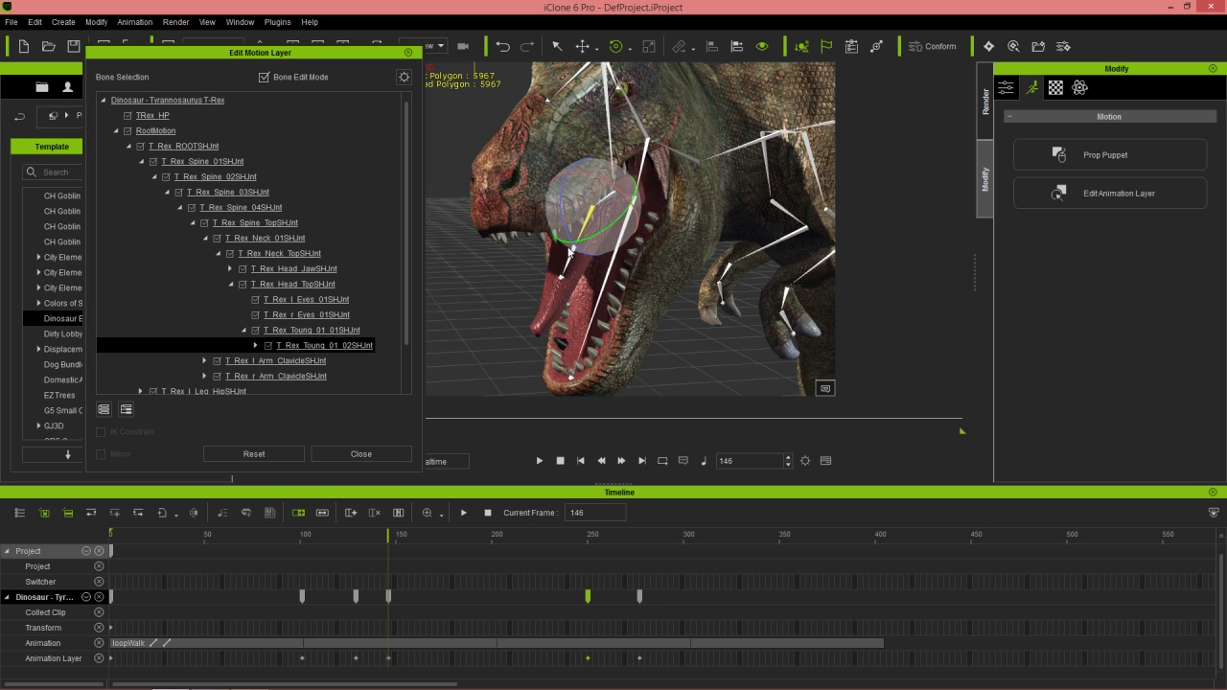
click(566, 246)
drag(547, 244, 566, 294)
click(566, 289)
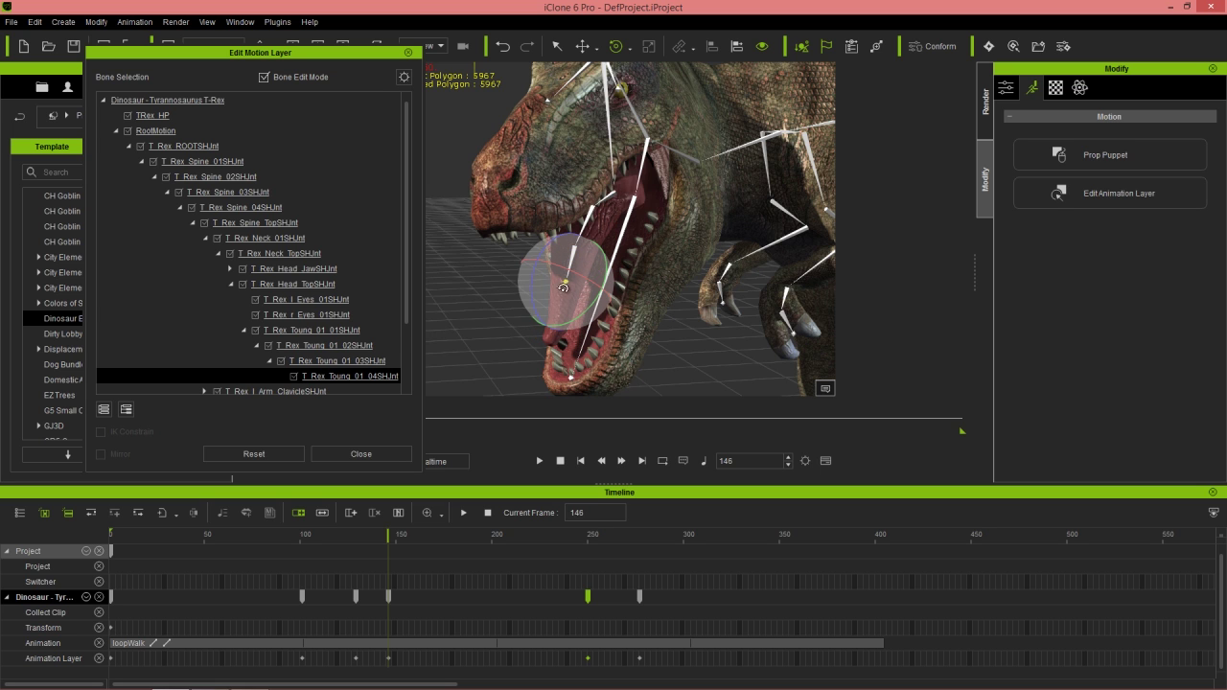
drag(529, 296, 529, 301)
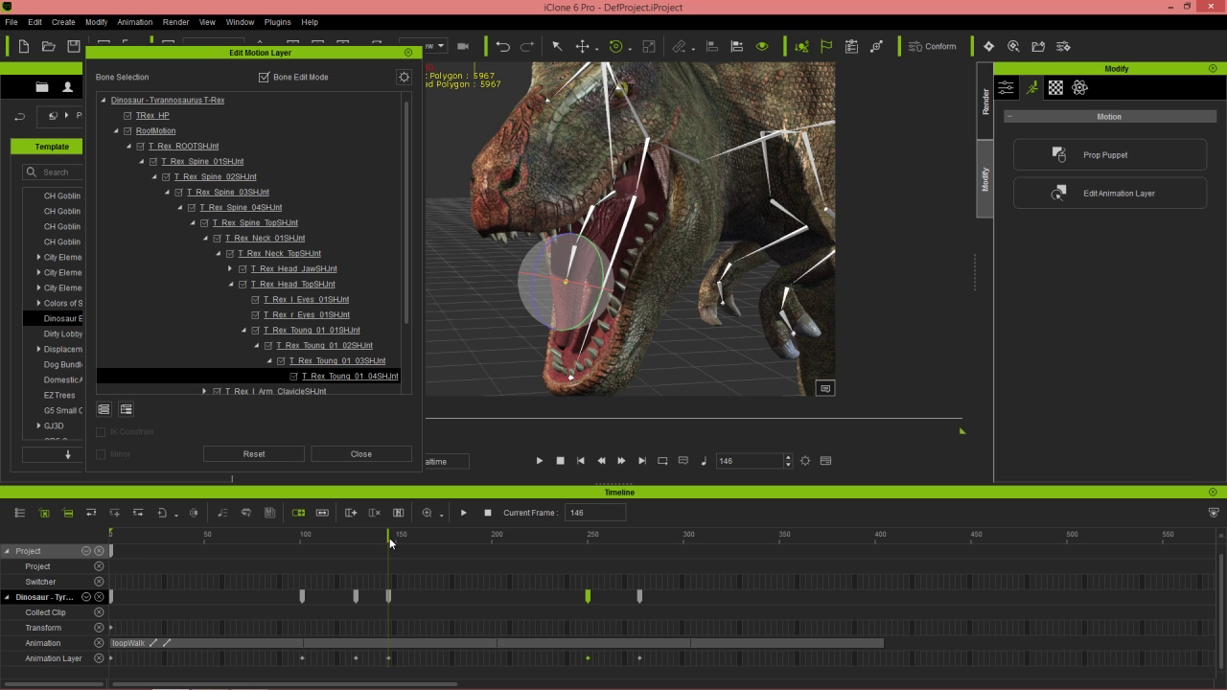
- At frame 159, rotate the T-Rex's tongue bones to raise the tongue back up and out of the mouth
drag(389, 534, 413, 542)
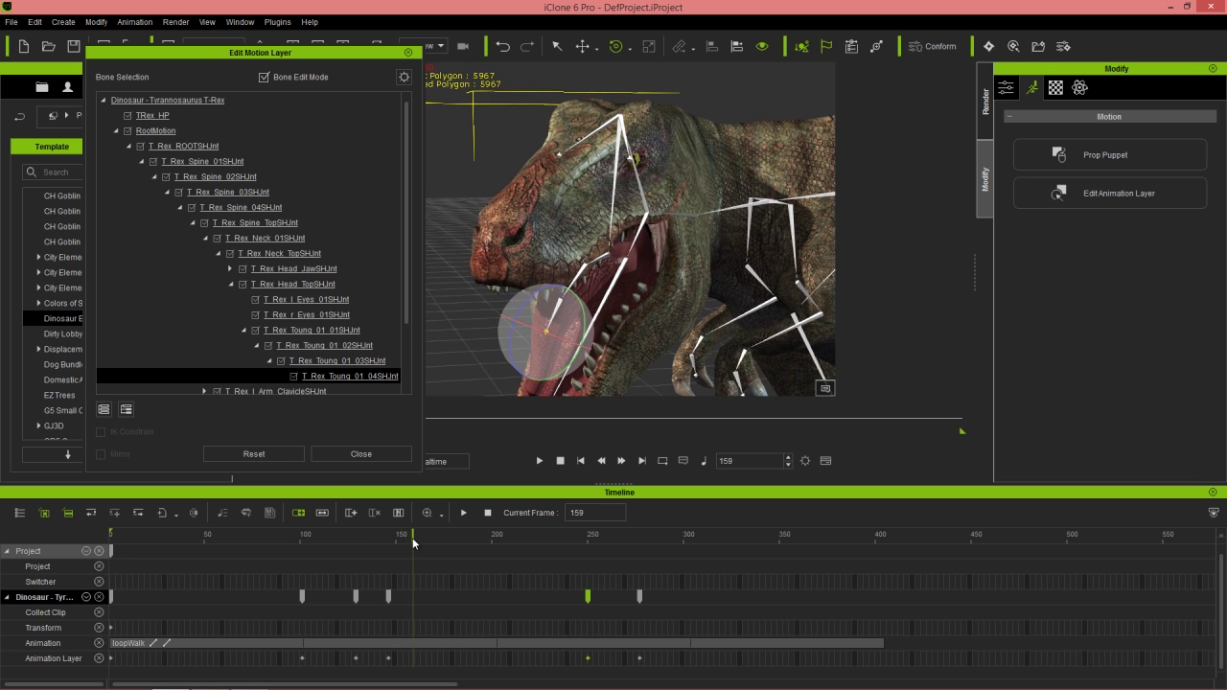
click(586, 274)
drag(558, 280, 556, 294)
click(554, 299)
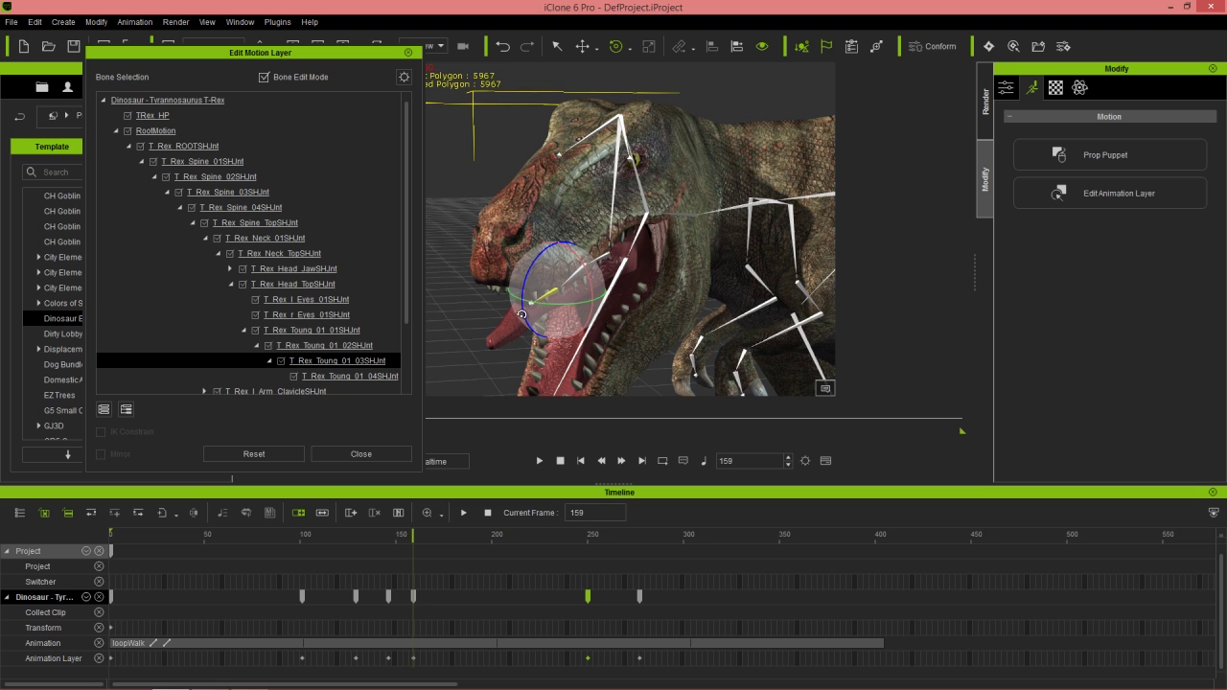
click(533, 303)
drag(499, 302, 509, 279)
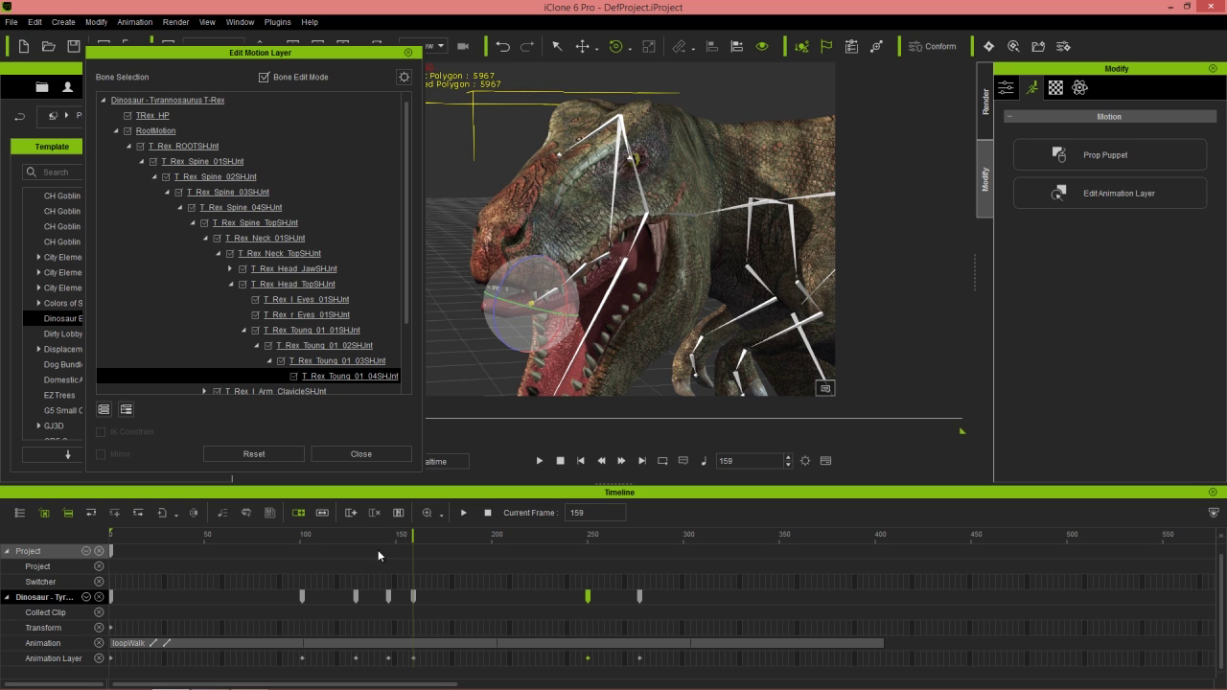
- Copy the two tongue keys at frames 146 and 159 and paste them repeatedly to fill the span before the frame 250 key
drag(376, 528, 431, 538)
click(387, 598)
drag(423, 597, 420, 596)
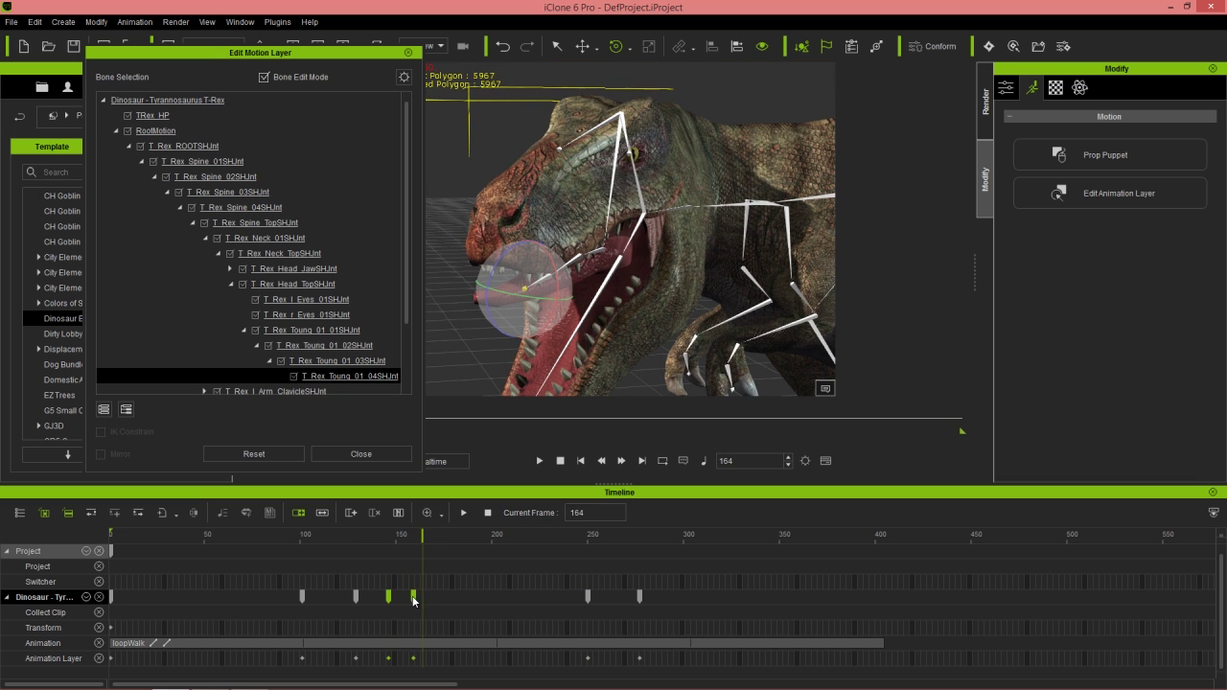
click(435, 543)
drag(464, 535, 532, 535)
key(ctrl+v)
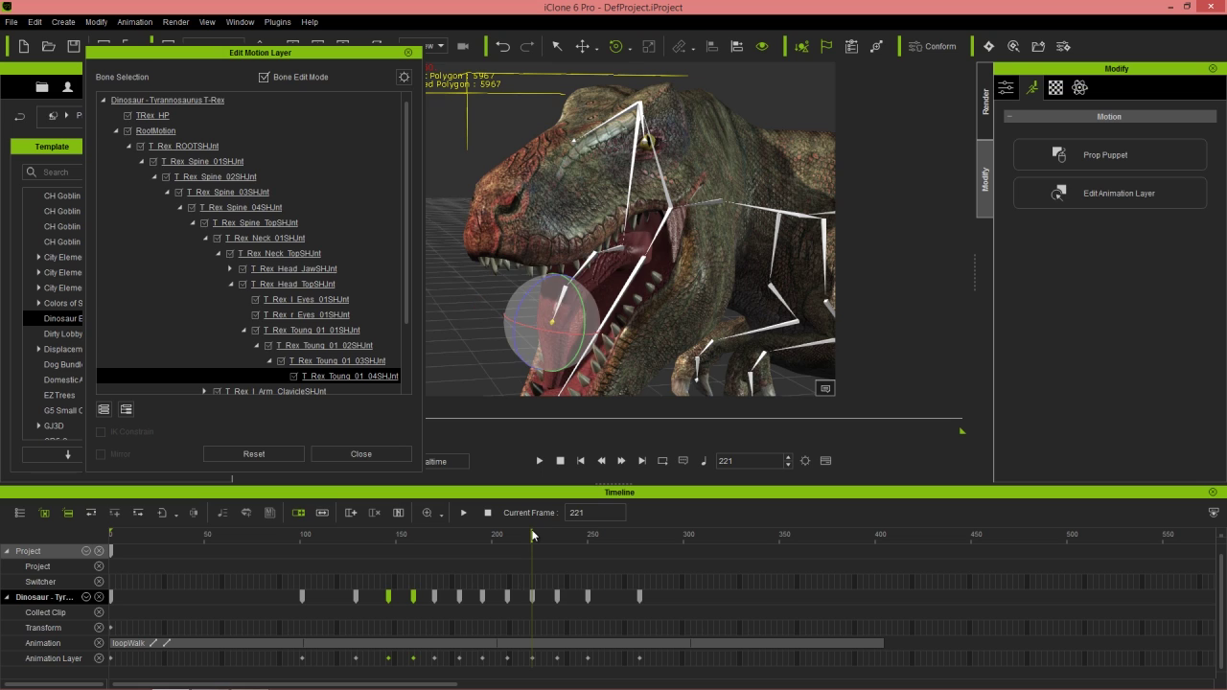
- Close the Edit Motion Layer editor and play back the full T-Rex motion from frame 1
drag(389, 538, 348, 542)
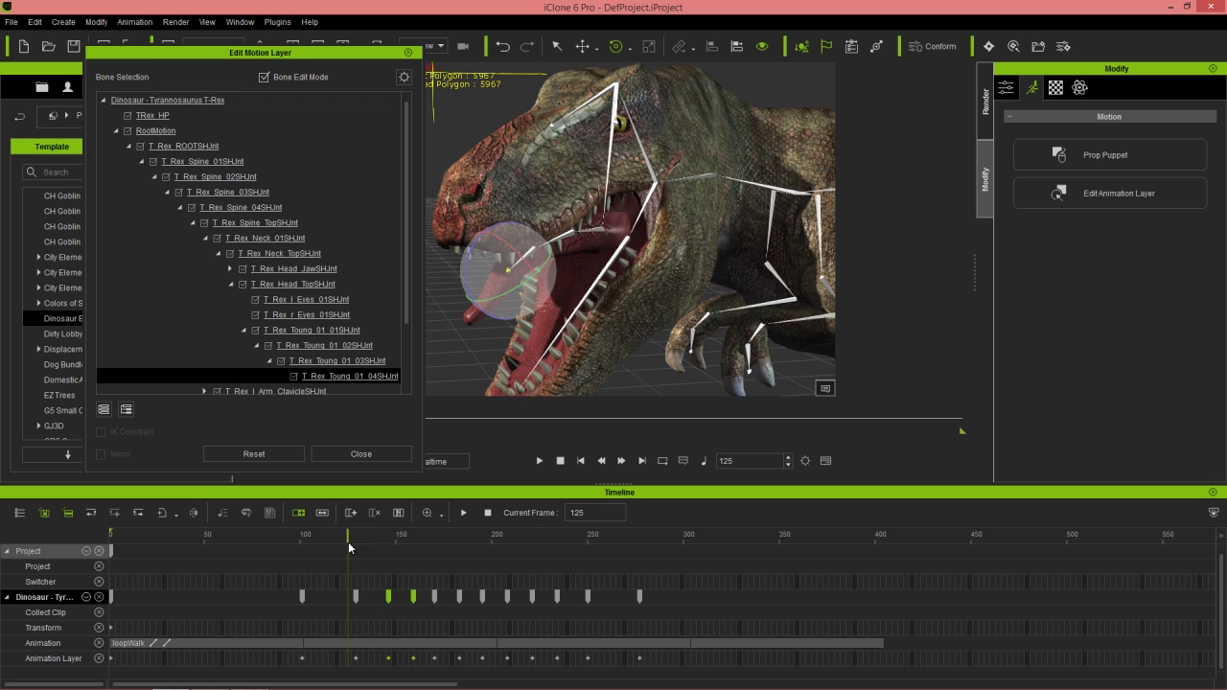
click(410, 55)
drag(242, 537, 76, 544)
scroll(691, 266, down, 5)
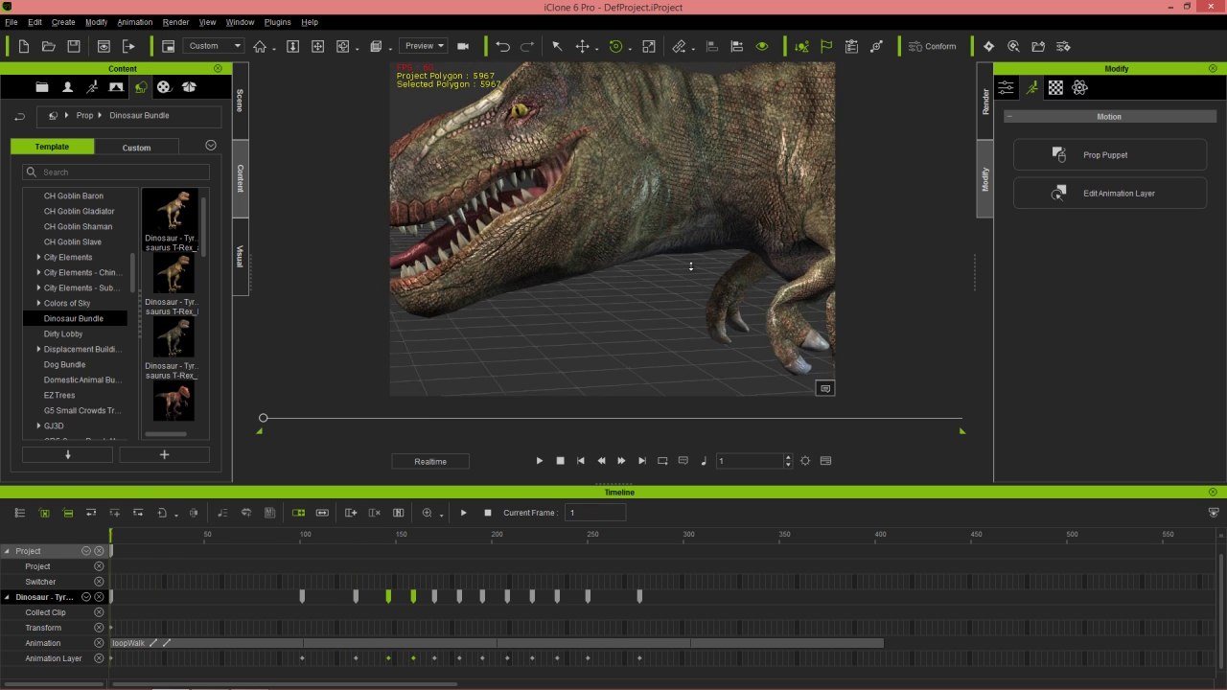
right_drag(671, 206, 656, 384)
scroll(727, 271, down, 2)
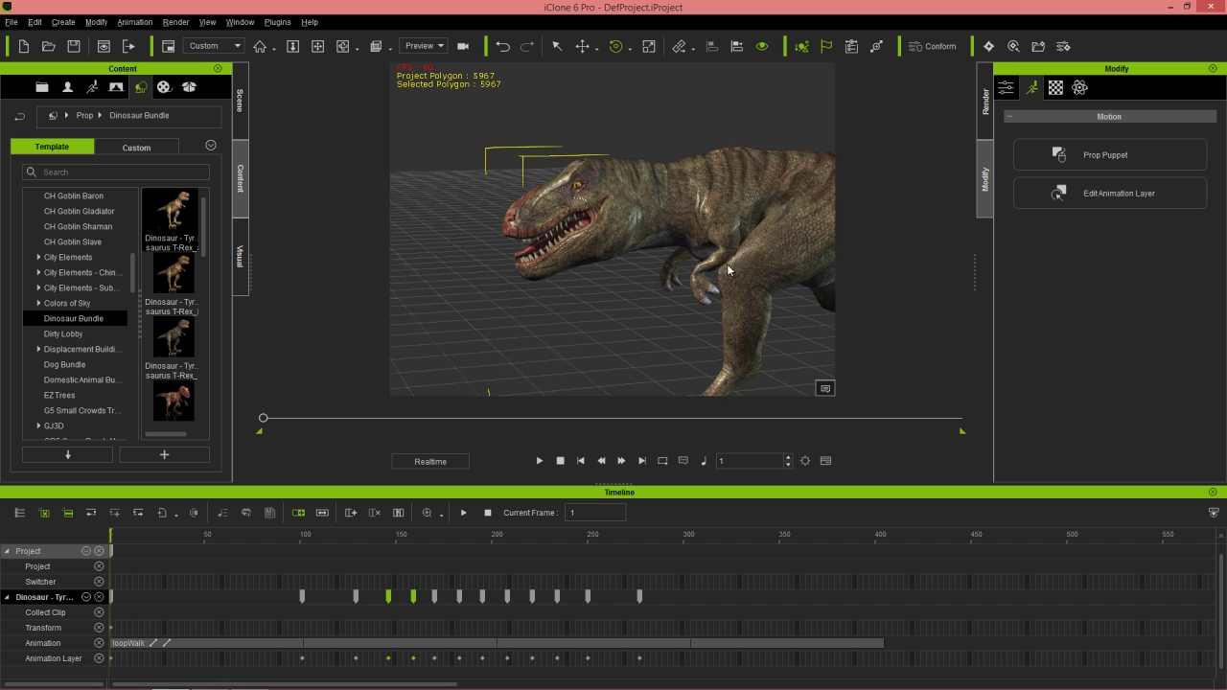
scroll(656, 384, down, 1)
right_drag(610, 240, 620, 244)
drag(301, 540, 99, 546)
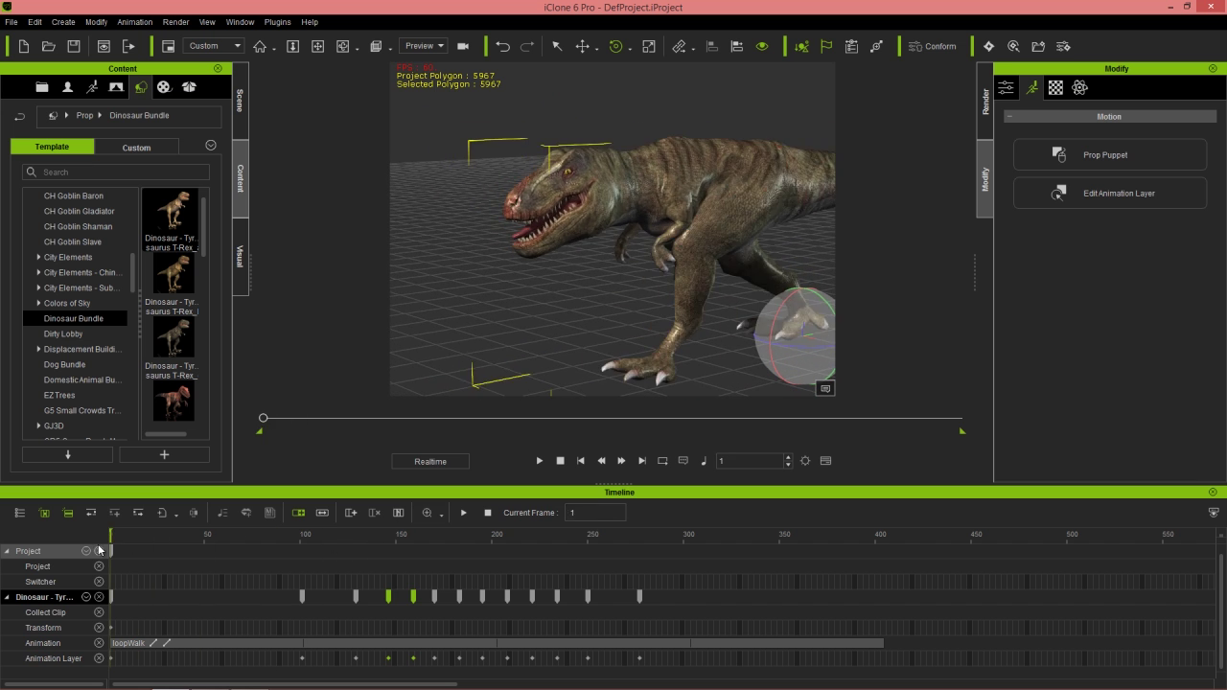
key(space)
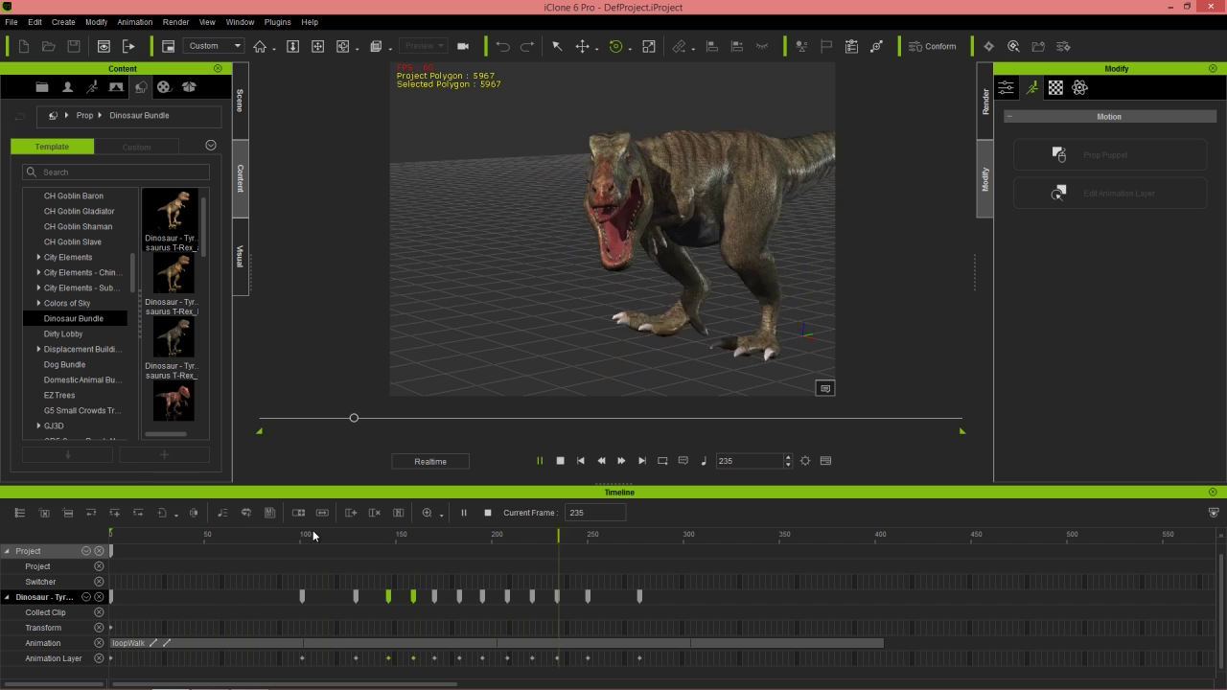
key(space)
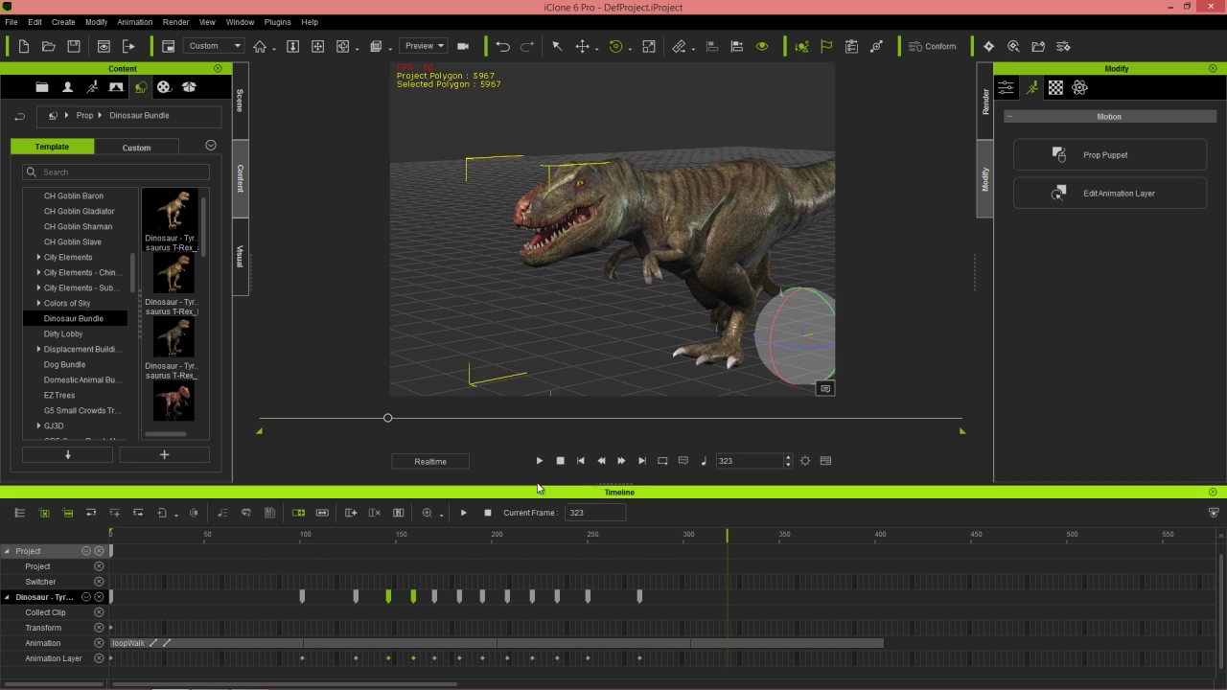
- Replay the roar section of the motion from a more sideways camera angle
right_drag(735, 248, 491, 302)
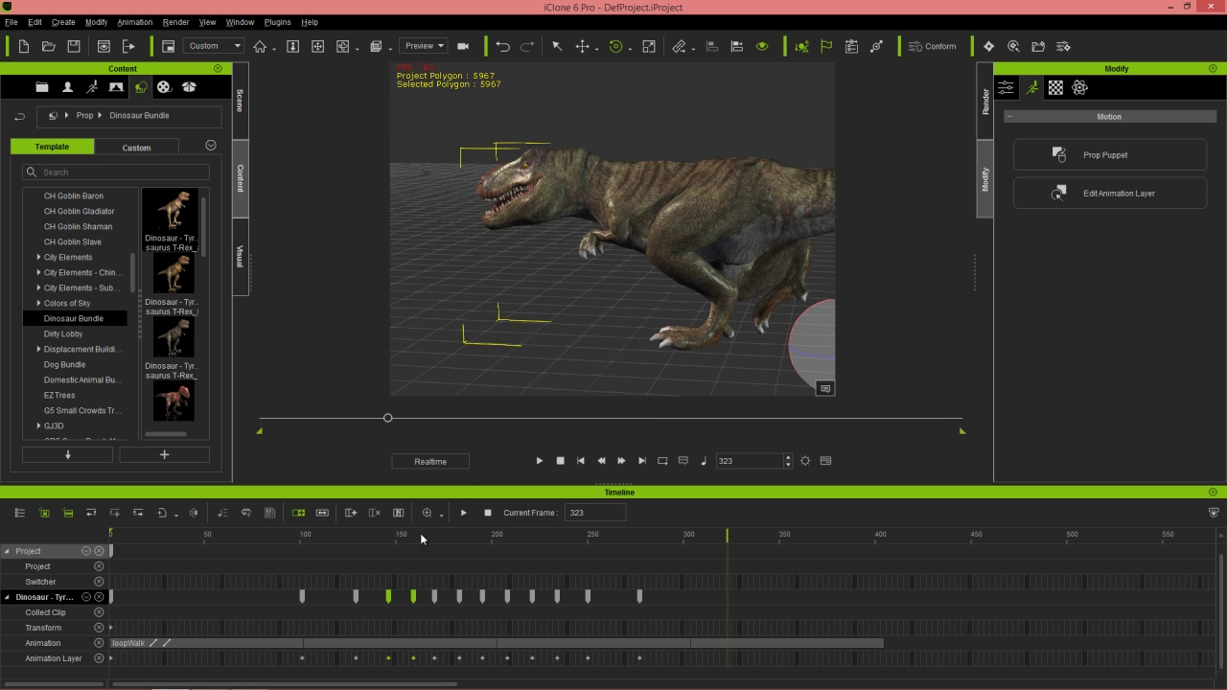
click(364, 542)
key(space)
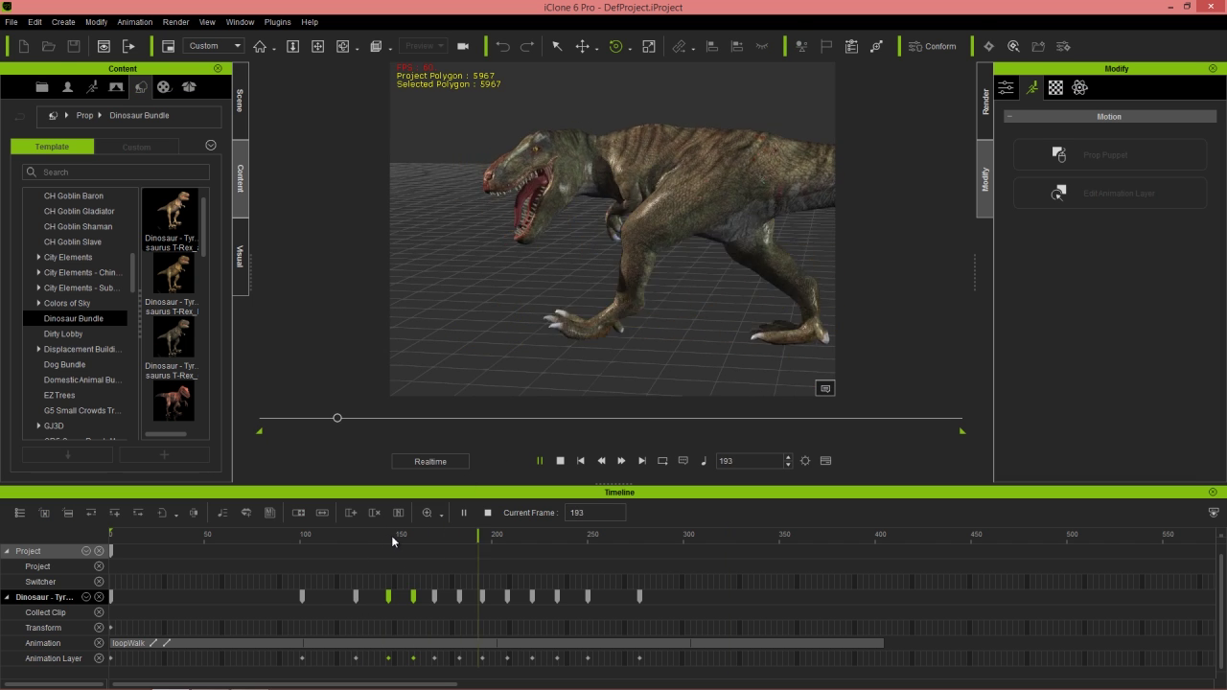
click(464, 514)
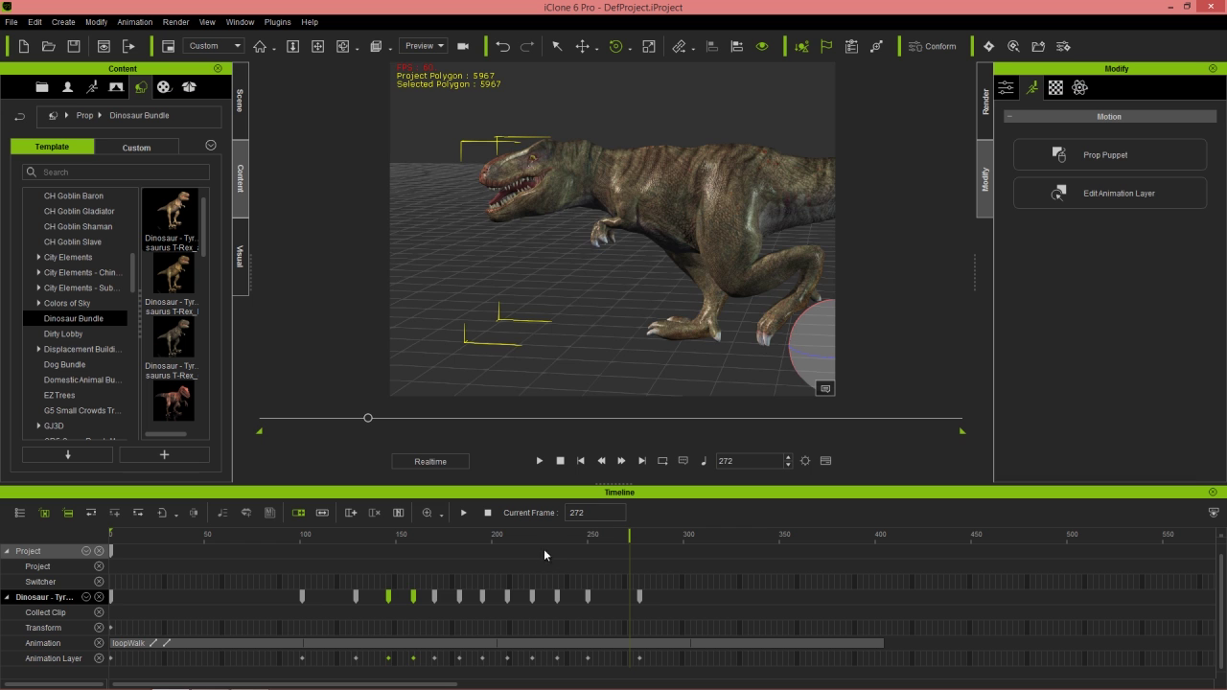
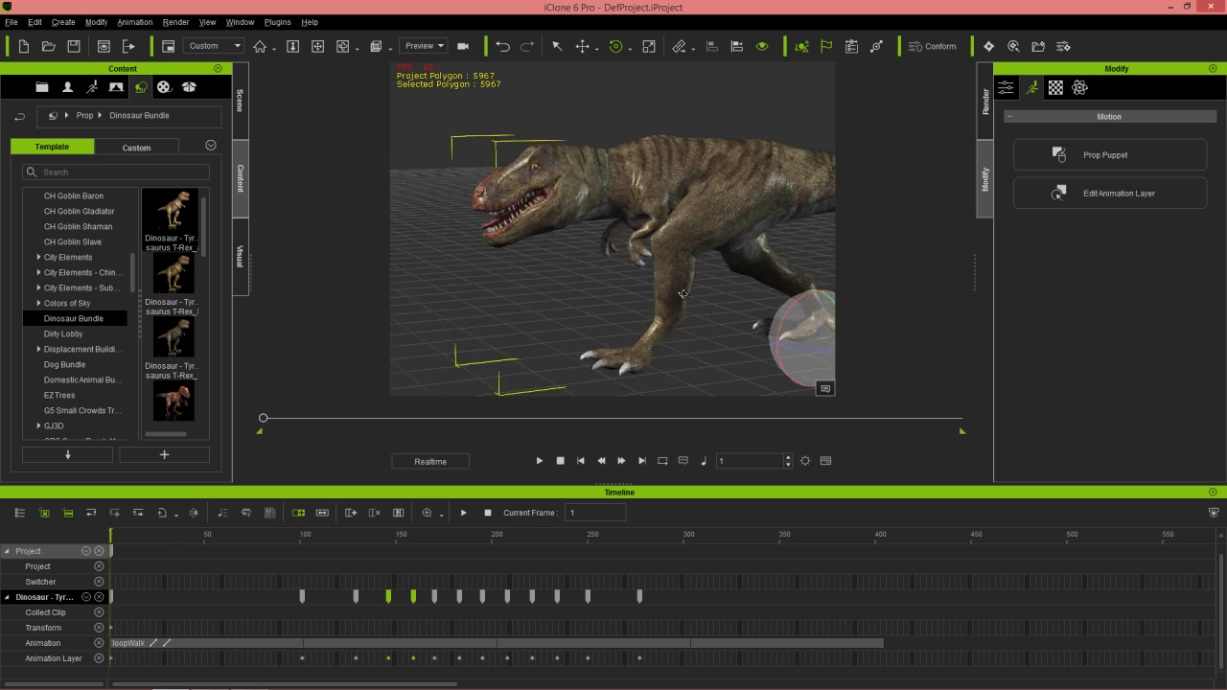
alt+drag(788, 291, 589, 214)
right_drag(589, 214, 606, 264)
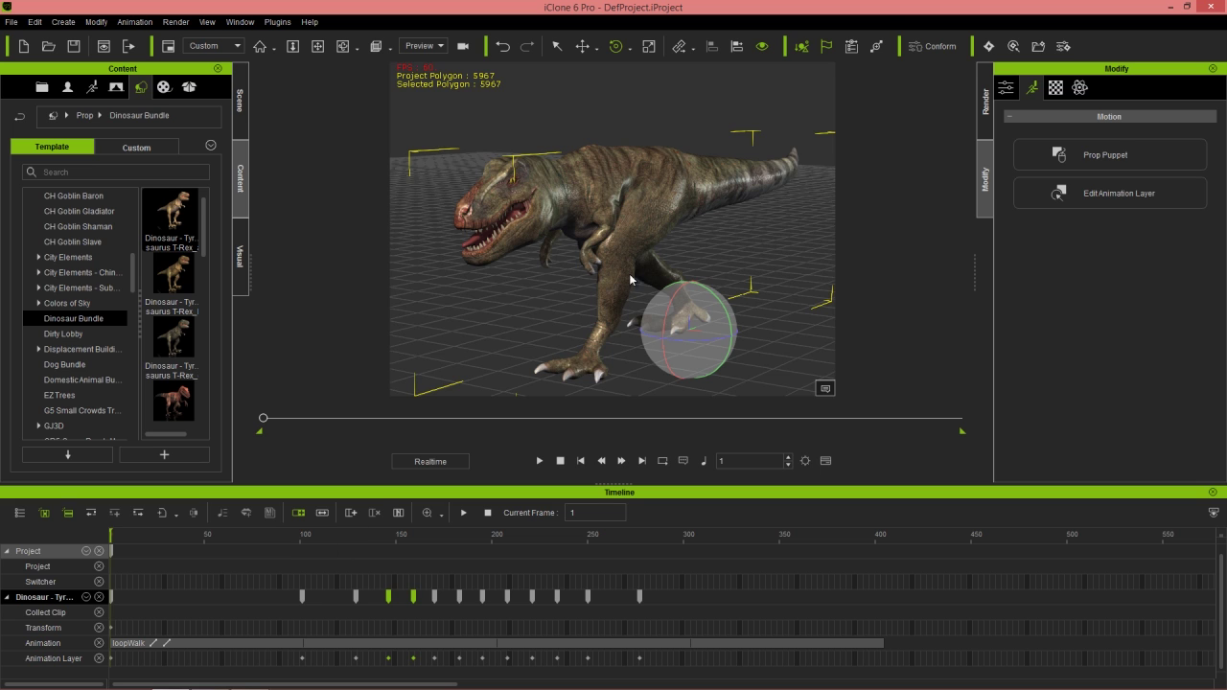
drag(355, 542, 105, 544)
alt+right_drag(666, 268, 540, 275)
alt+drag(540, 275, 581, 265)
alt+right_drag(581, 266, 613, 294)
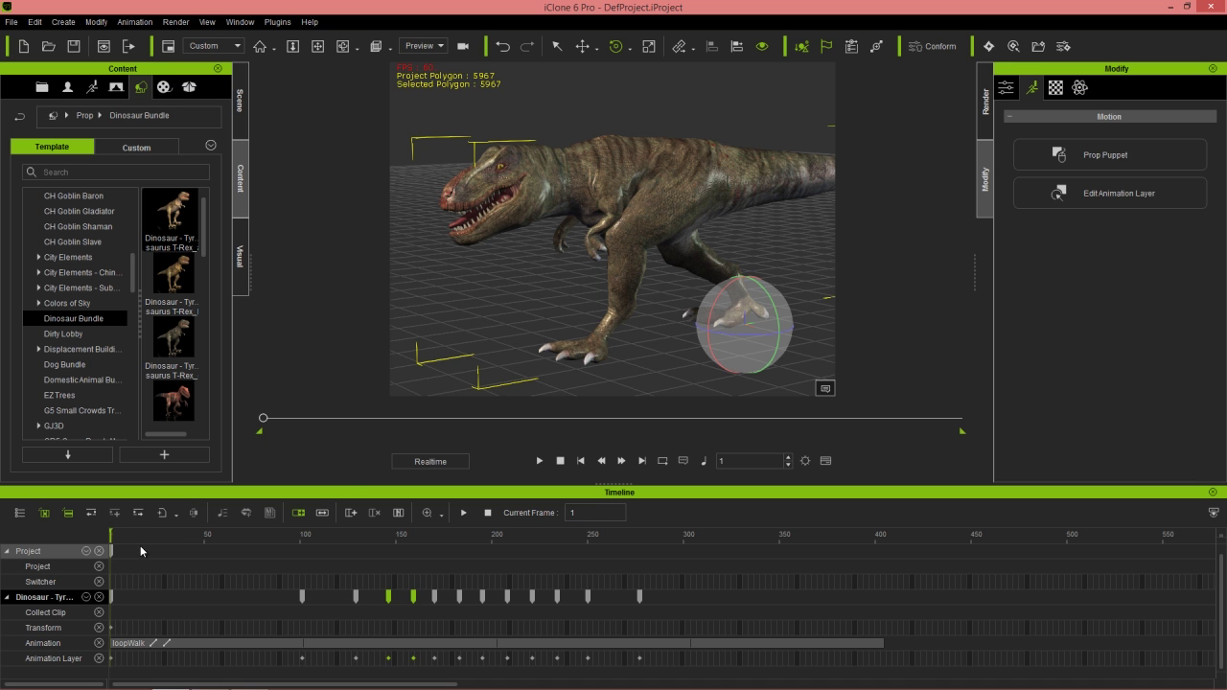
- Mark a range on the T-Rex's Collect Clip track from frame 300 back to the start
drag(195, 537, 681, 561)
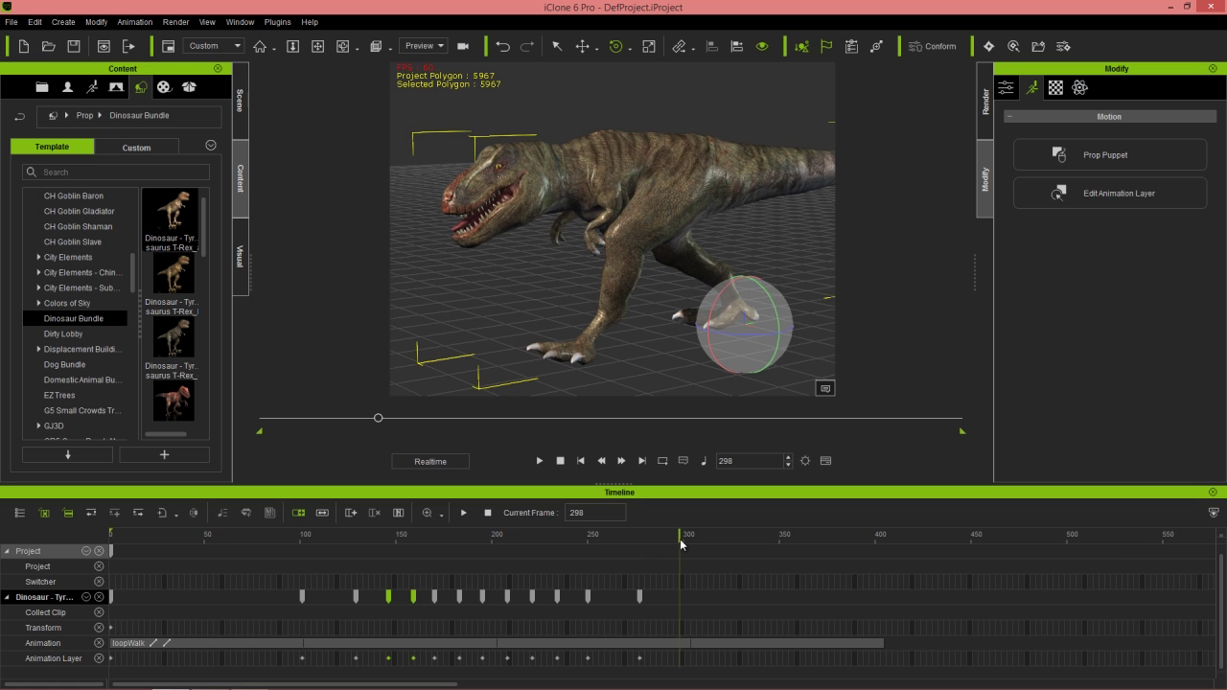
drag(681, 544, 684, 544)
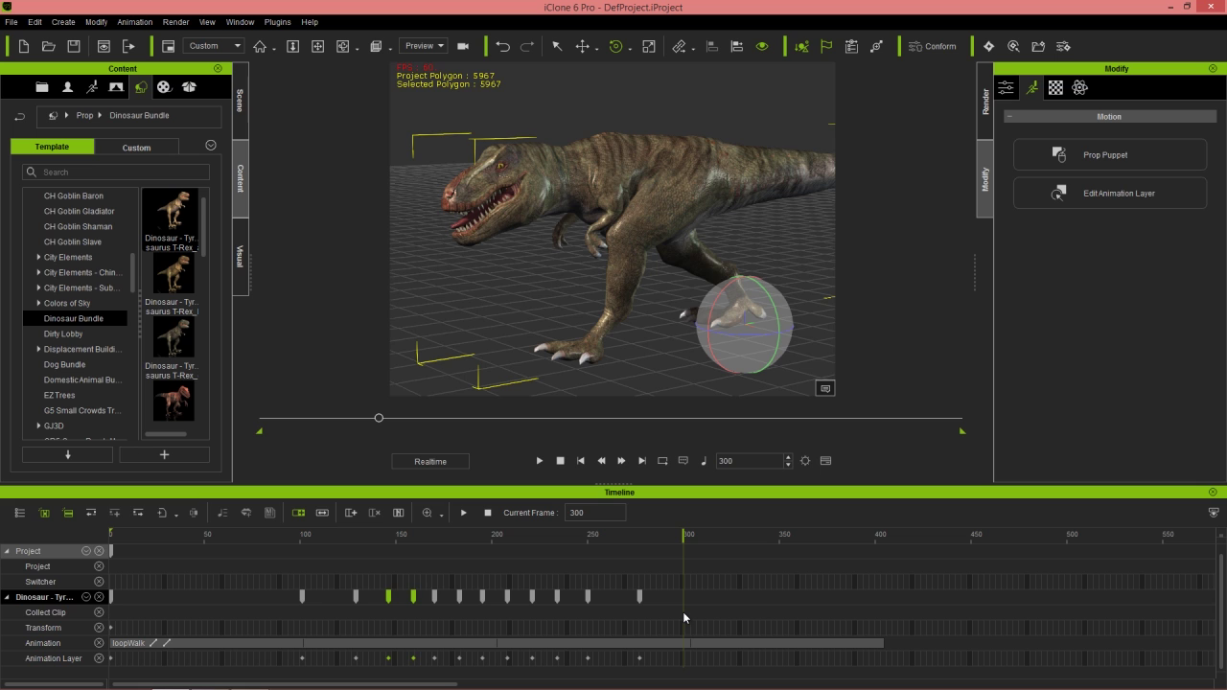
drag(685, 614, 77, 616)
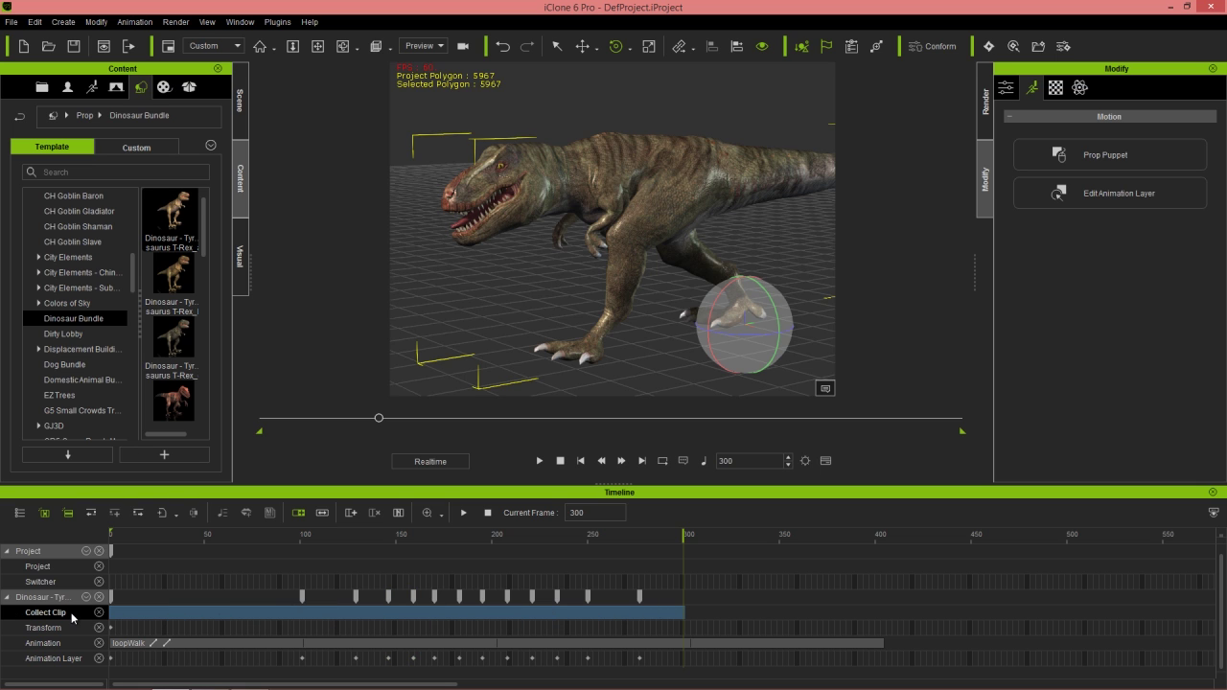
- Add the collected clip to the T-Rex's Perform list under the name Walk and Roar
right_click(364, 617)
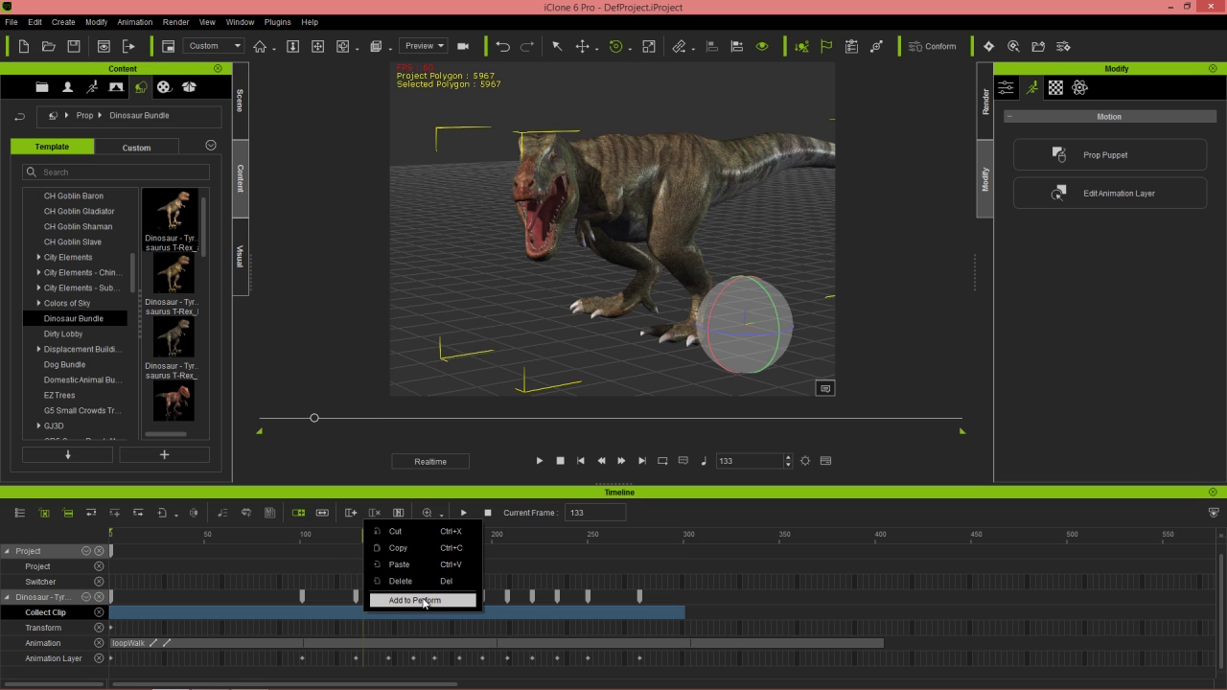
click(422, 601)
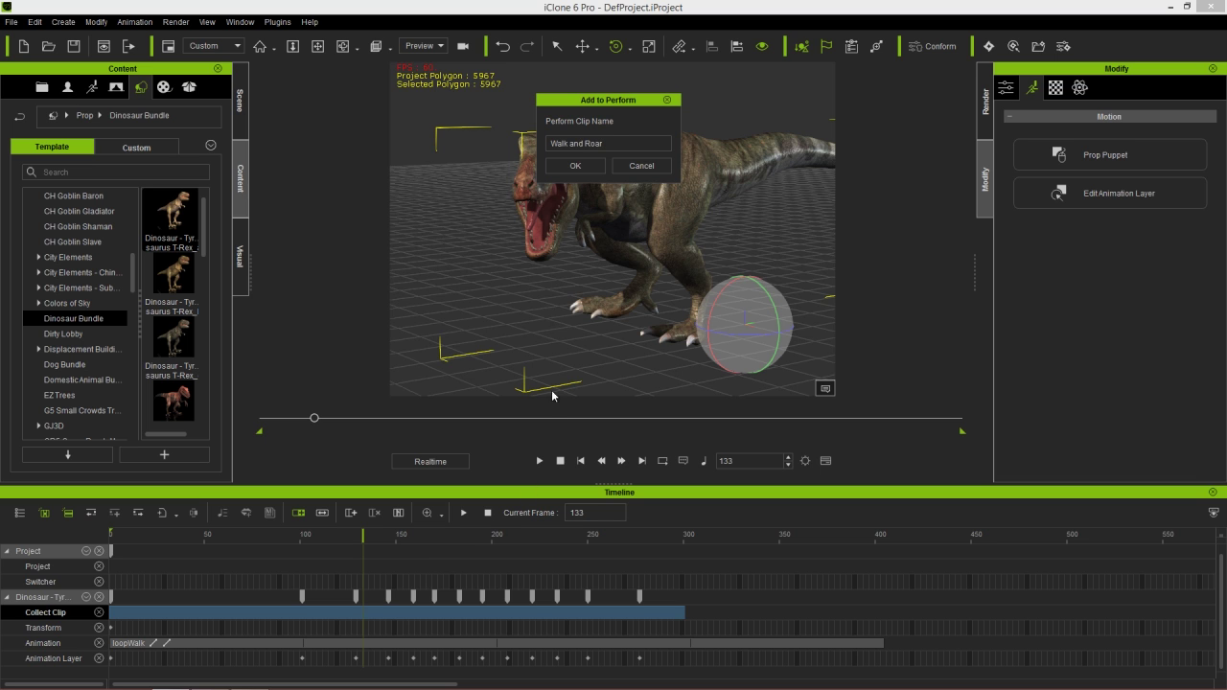
click(575, 167)
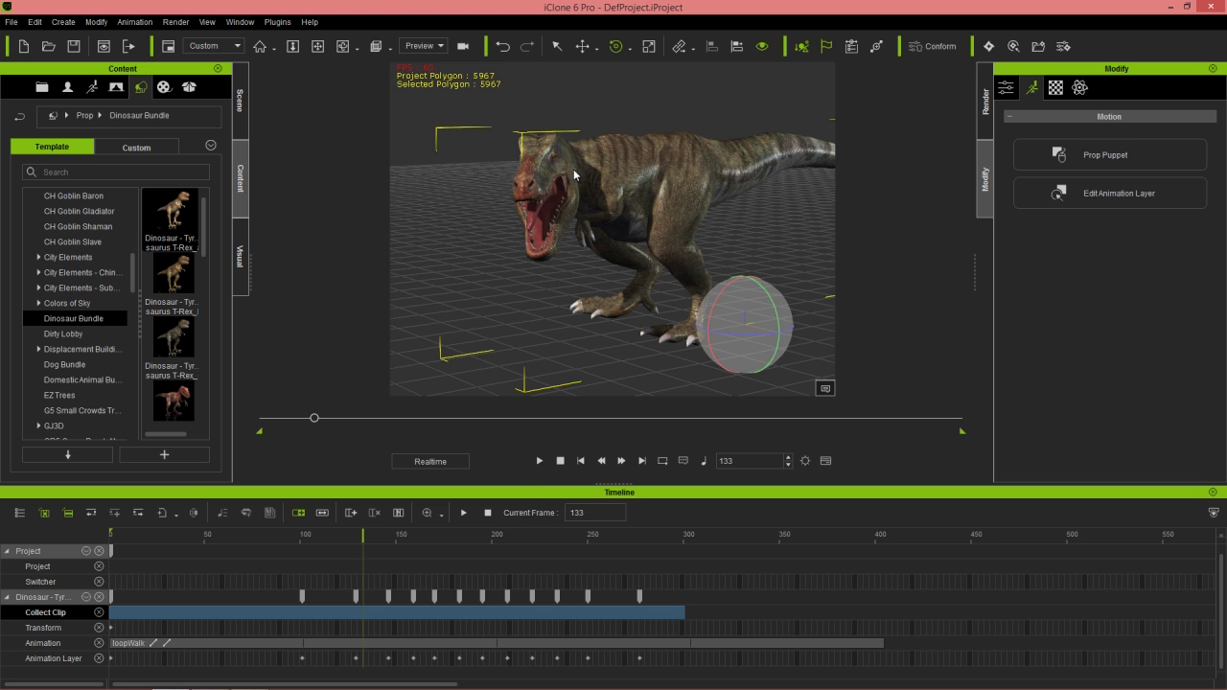
- Return to frame 1 and remove all object animation from the T-Rex
click(560, 461)
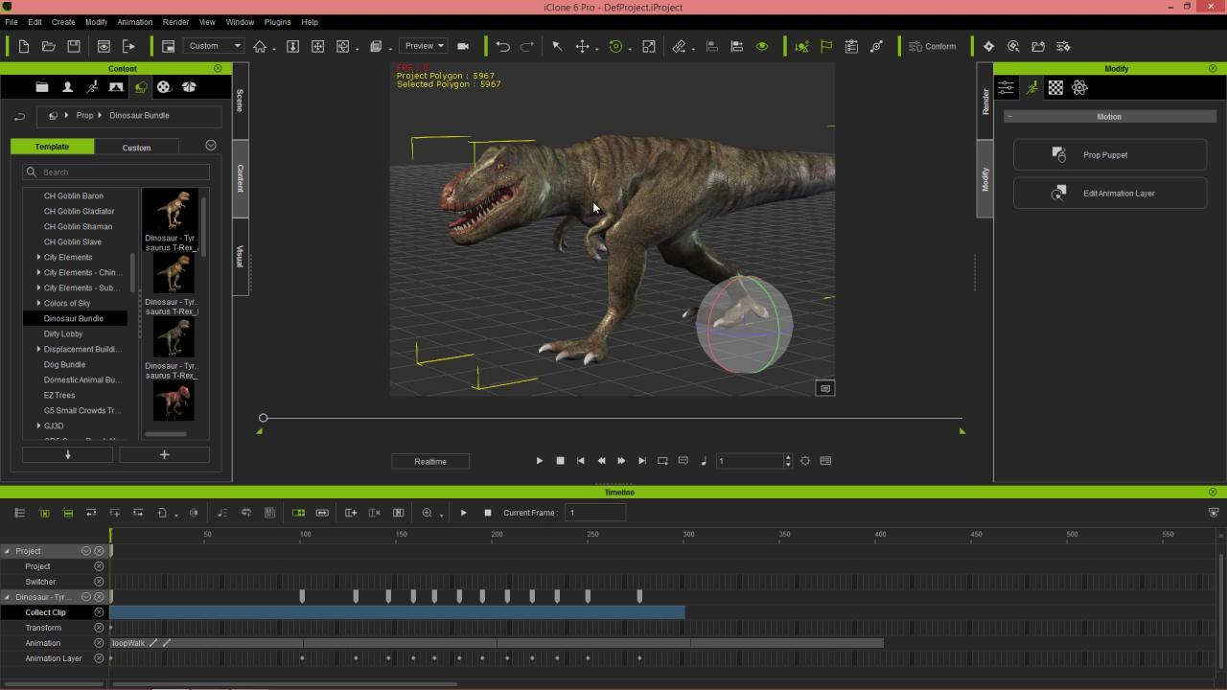
right_click(594, 207)
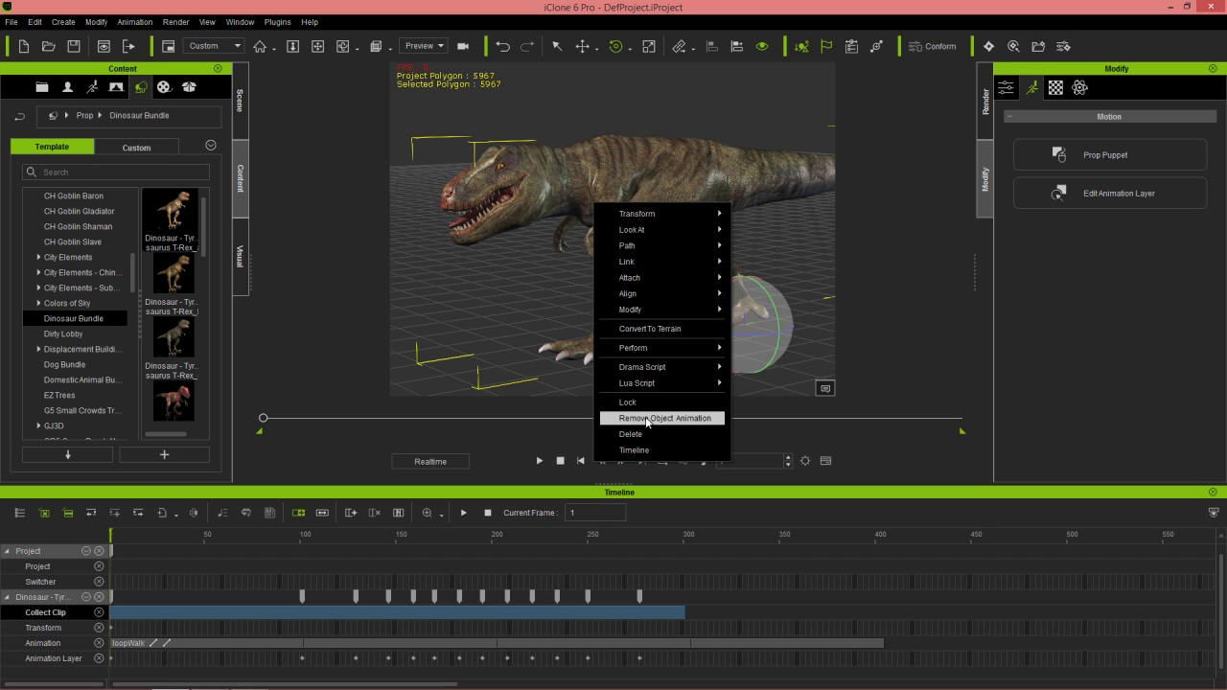
click(647, 420)
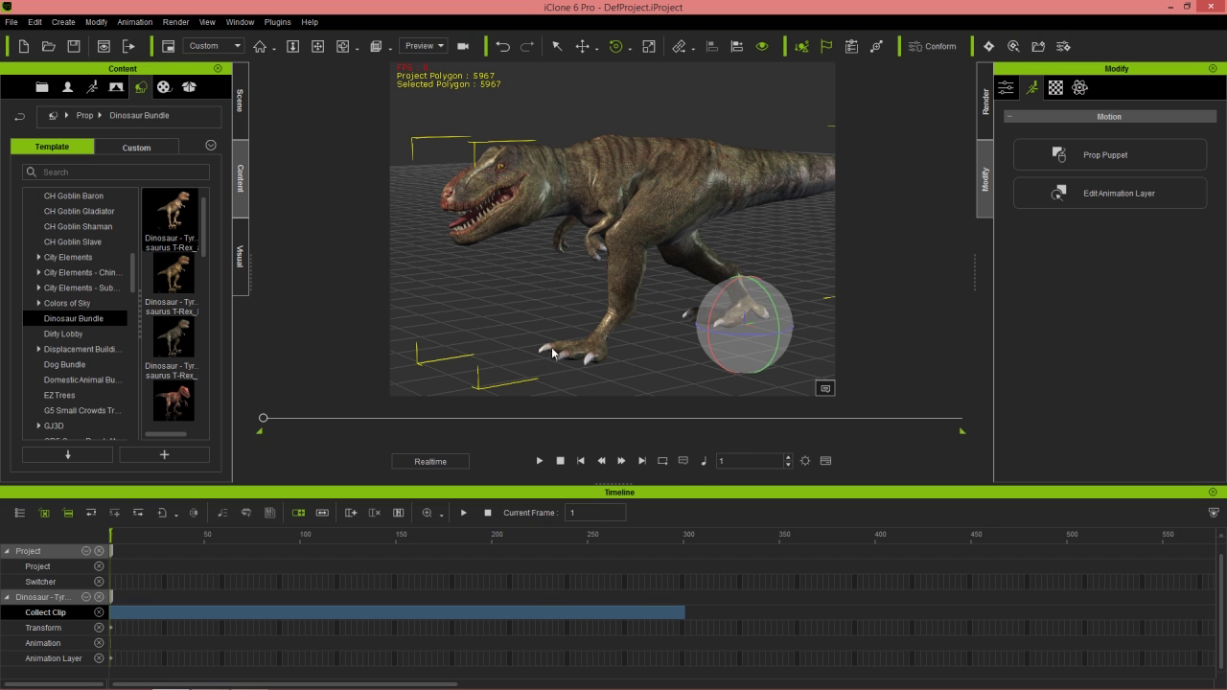
- Apply the loopWalk Perform clip to the T-Rex from frame 1, followed by the Walk and Roar clip
alt+drag(584, 233, 658, 286)
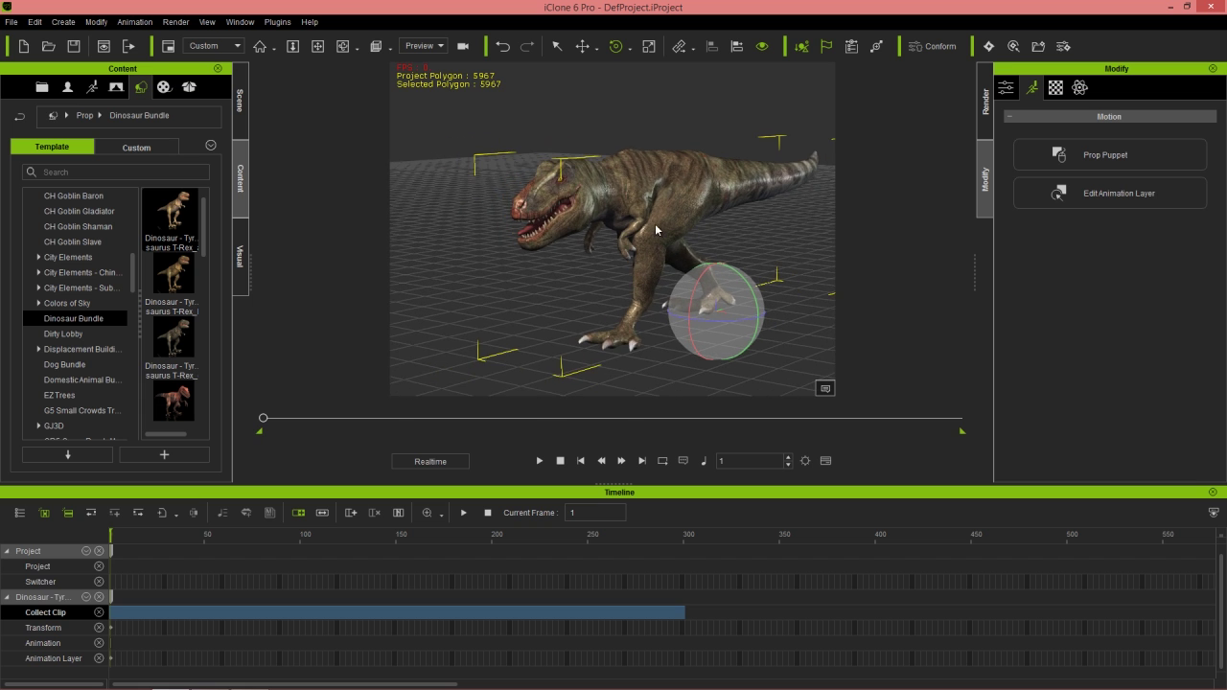
right_click(623, 204)
mouse_move(679, 347)
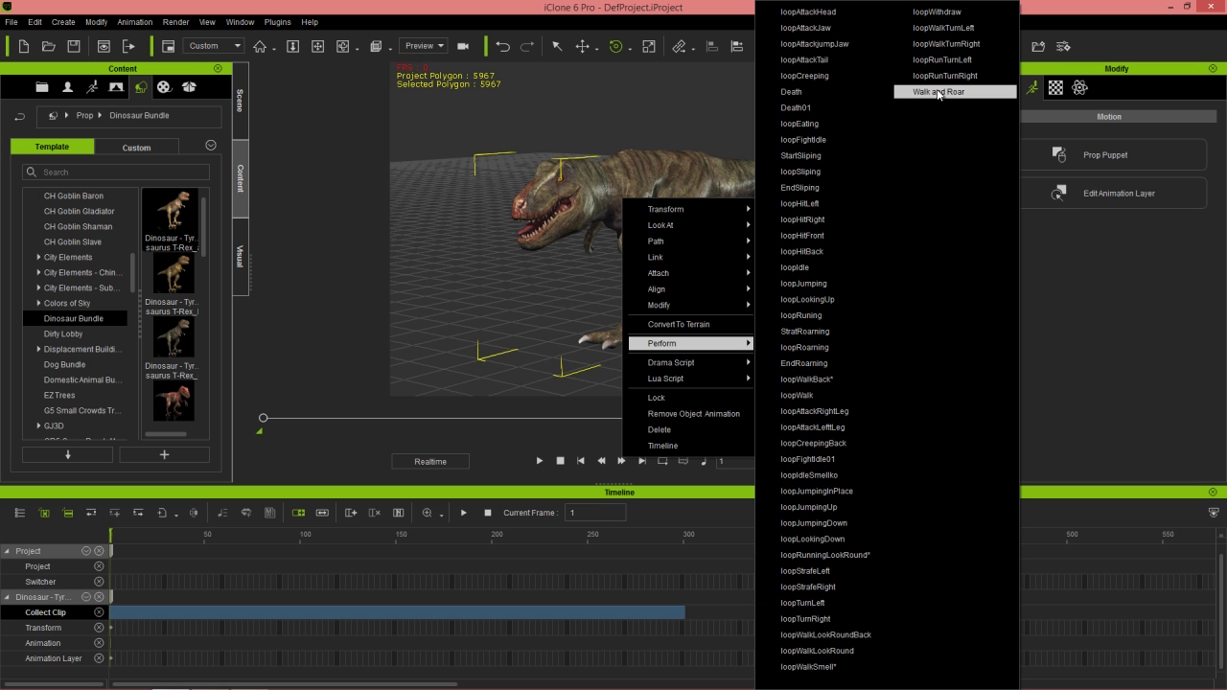
click(801, 395)
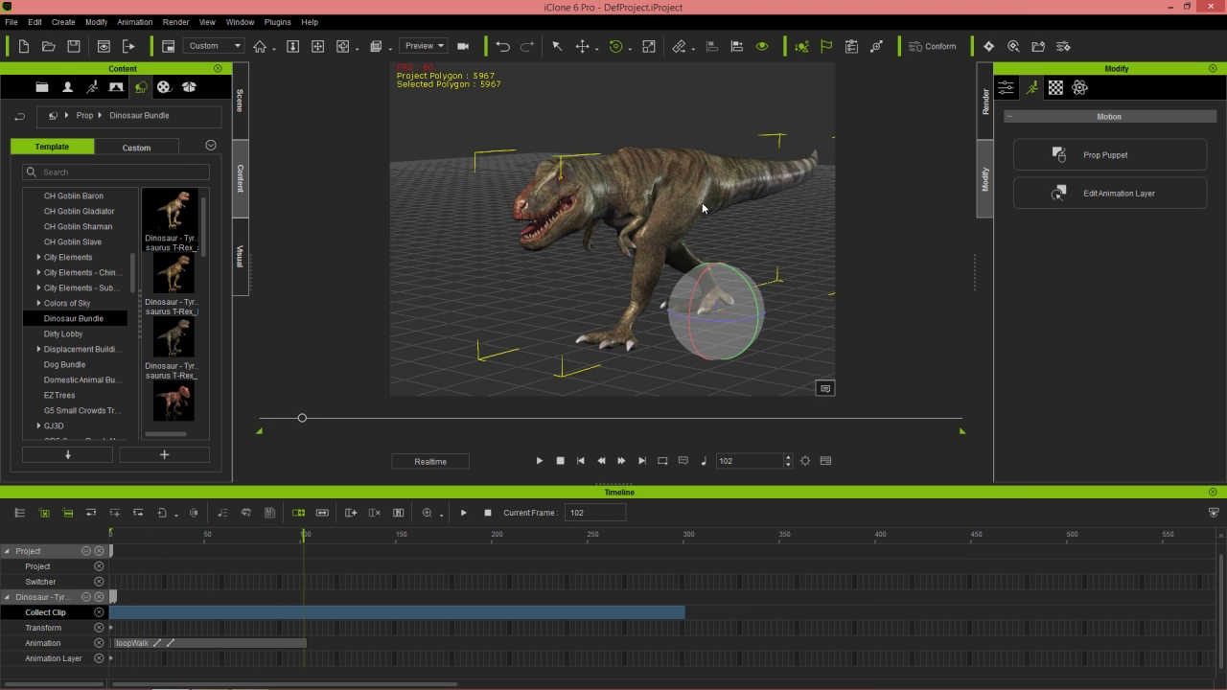
right_click(665, 180)
mouse_move(743, 325)
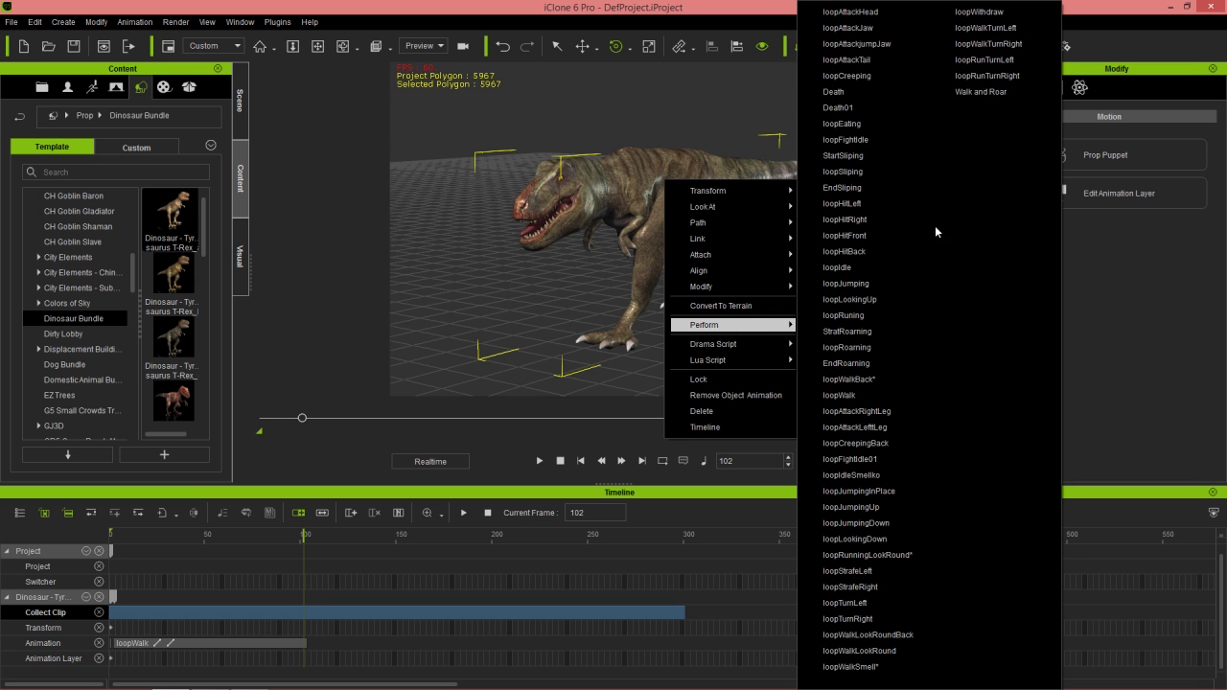
click(997, 93)
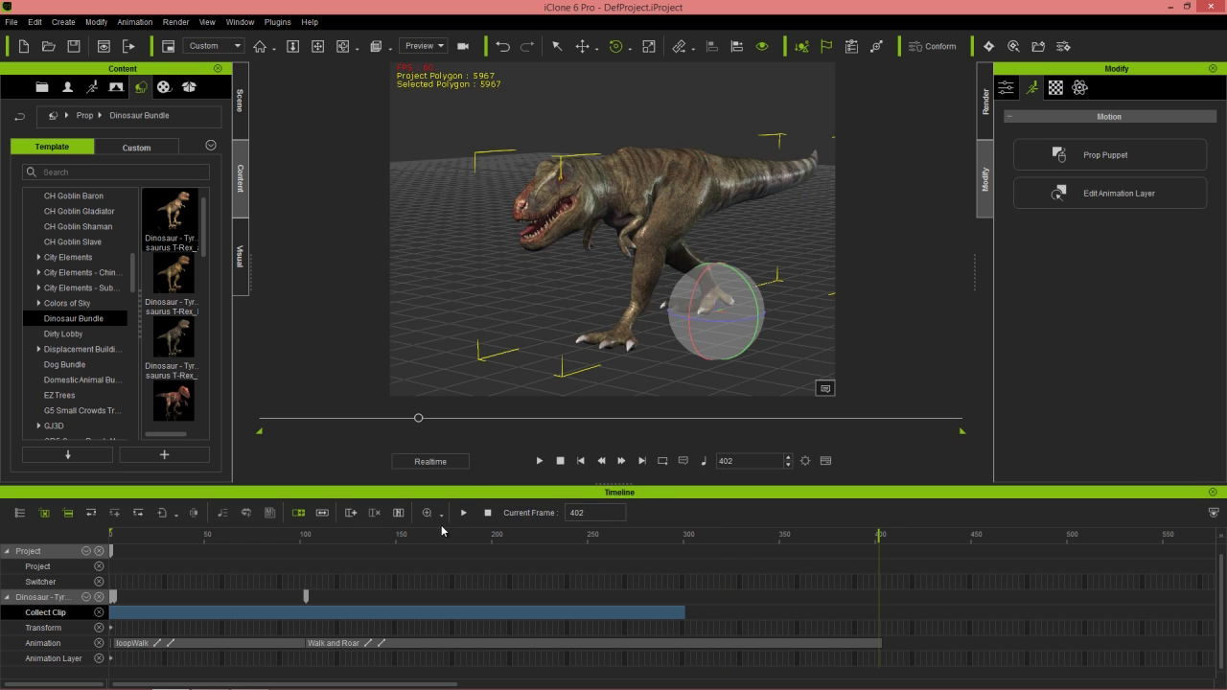
- Play back the combined loopWalk and Walk and Roar motion, and return the playhead to frame 1
click(195, 539)
key(space)
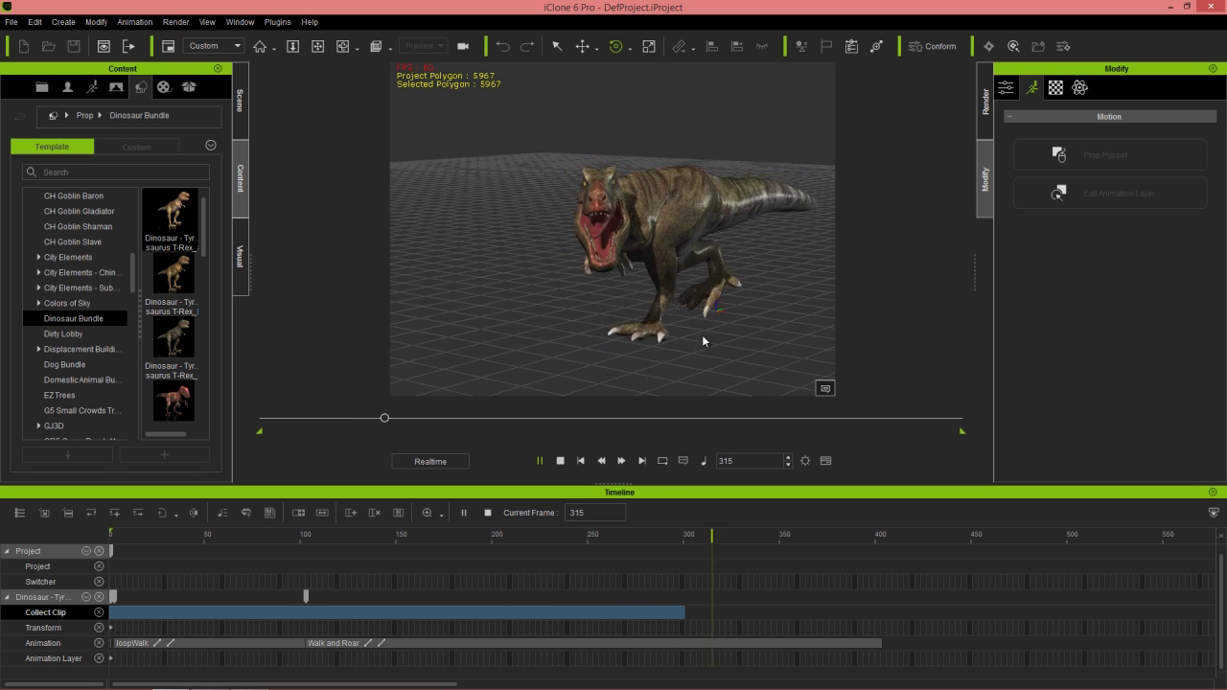
click(676, 305)
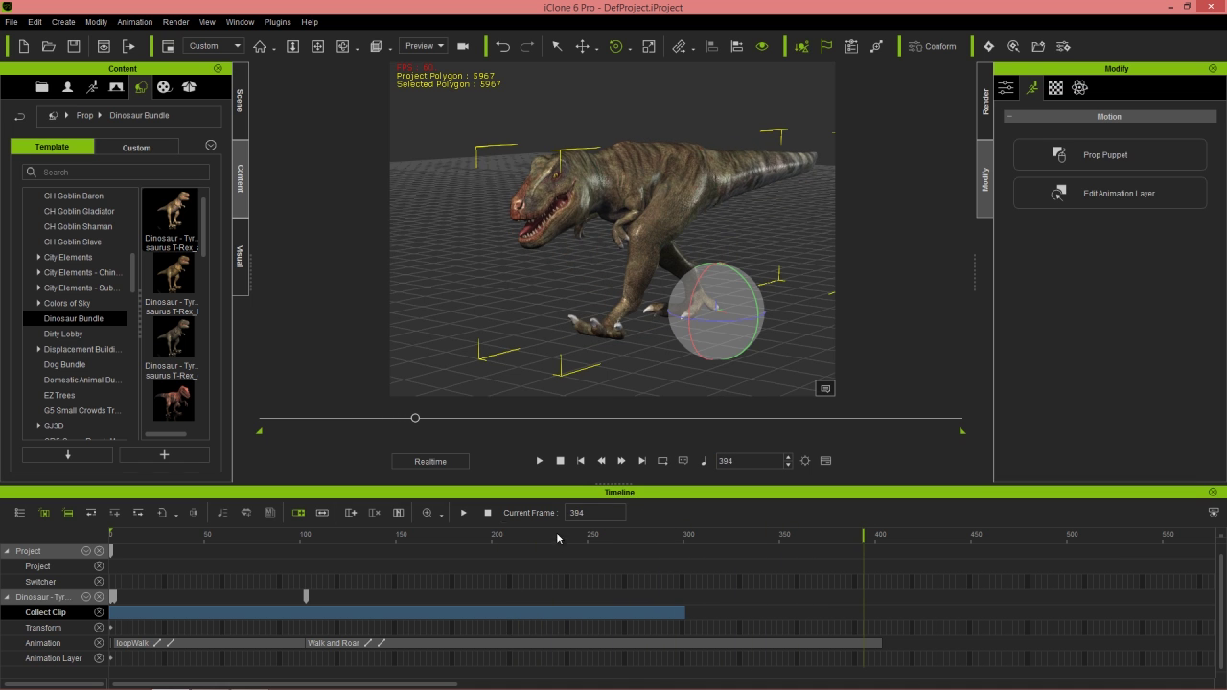
click(561, 461)
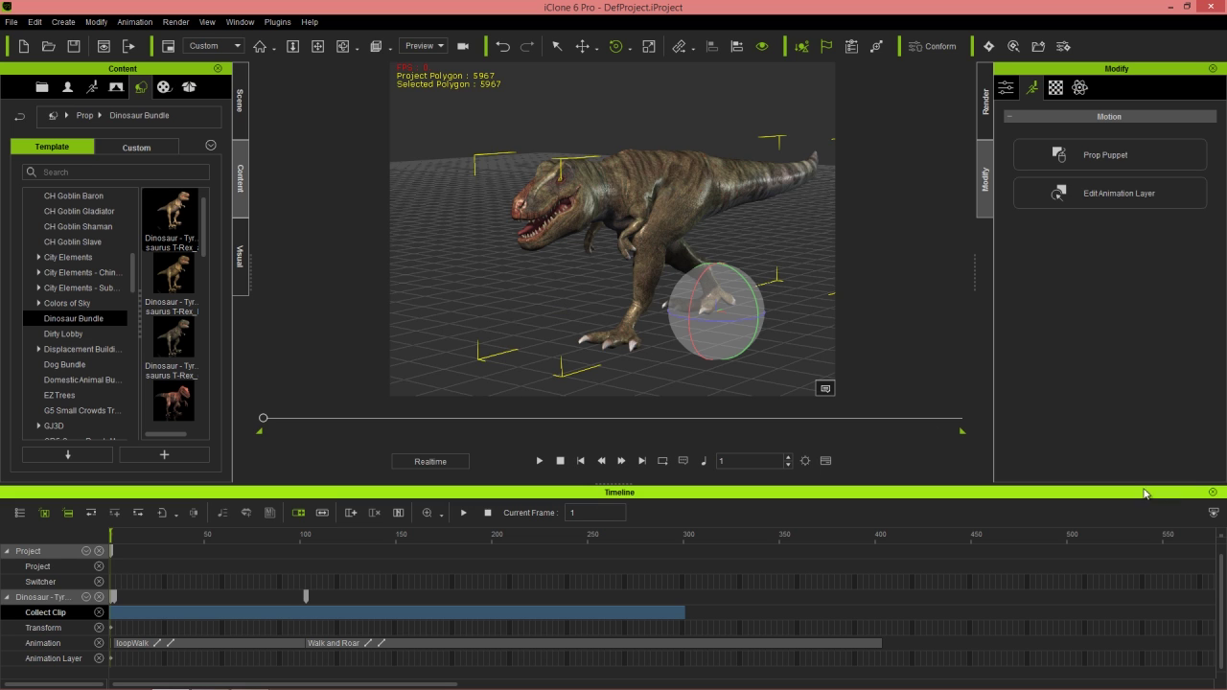
- Close the Timeline and send the T-Rex prop to 3DXchange for editing, accepting the removal of its animation data
click(1215, 493)
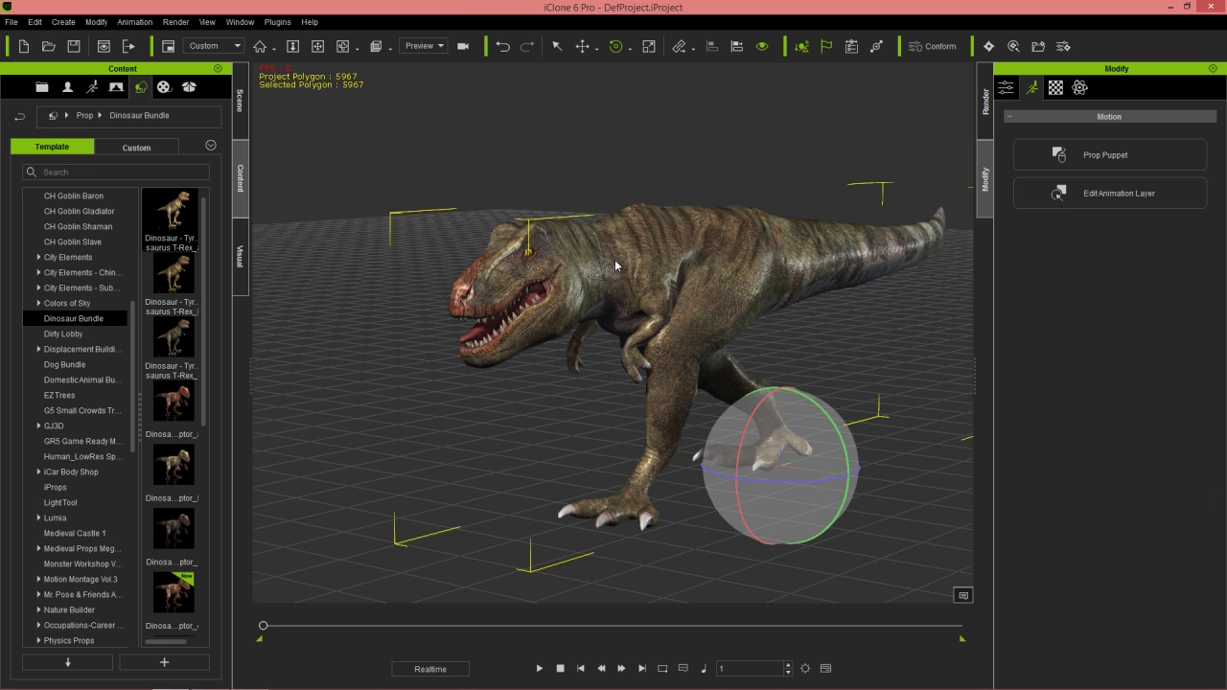
alt+right_drag(557, 326, 677, 359)
alt+drag(677, 358, 605, 348)
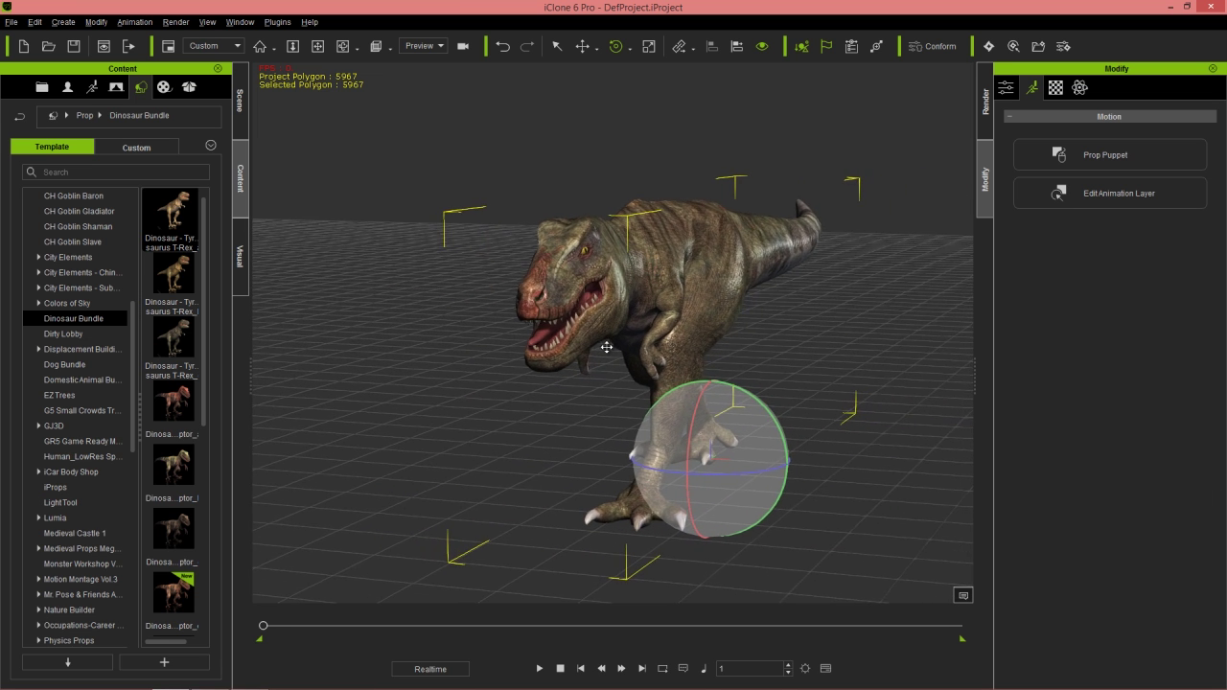
right_drag(667, 348, 631, 402)
middle_drag(631, 402, 602, 348)
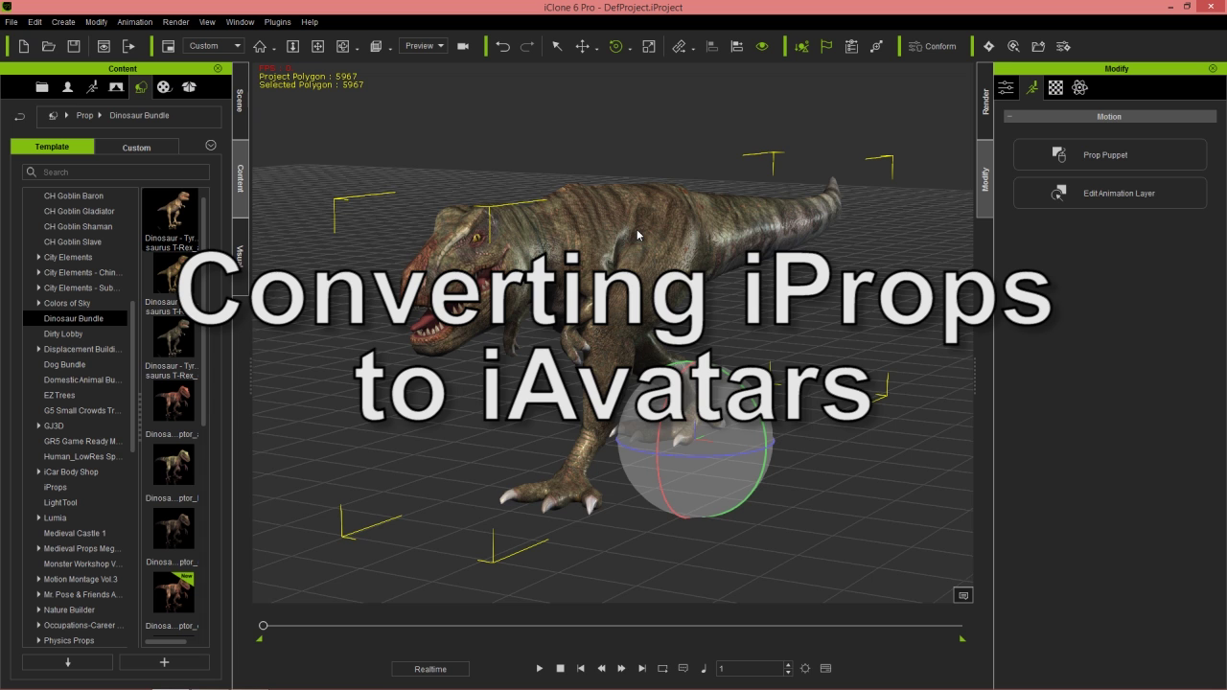
click(1007, 89)
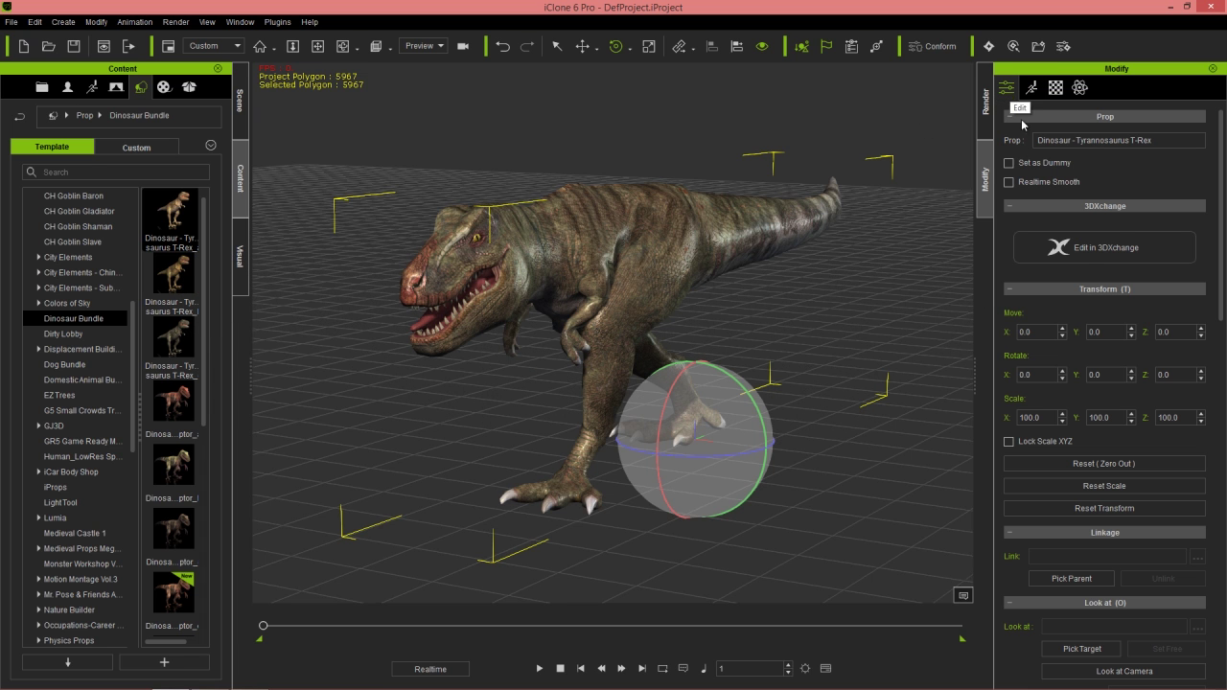
click(1095, 248)
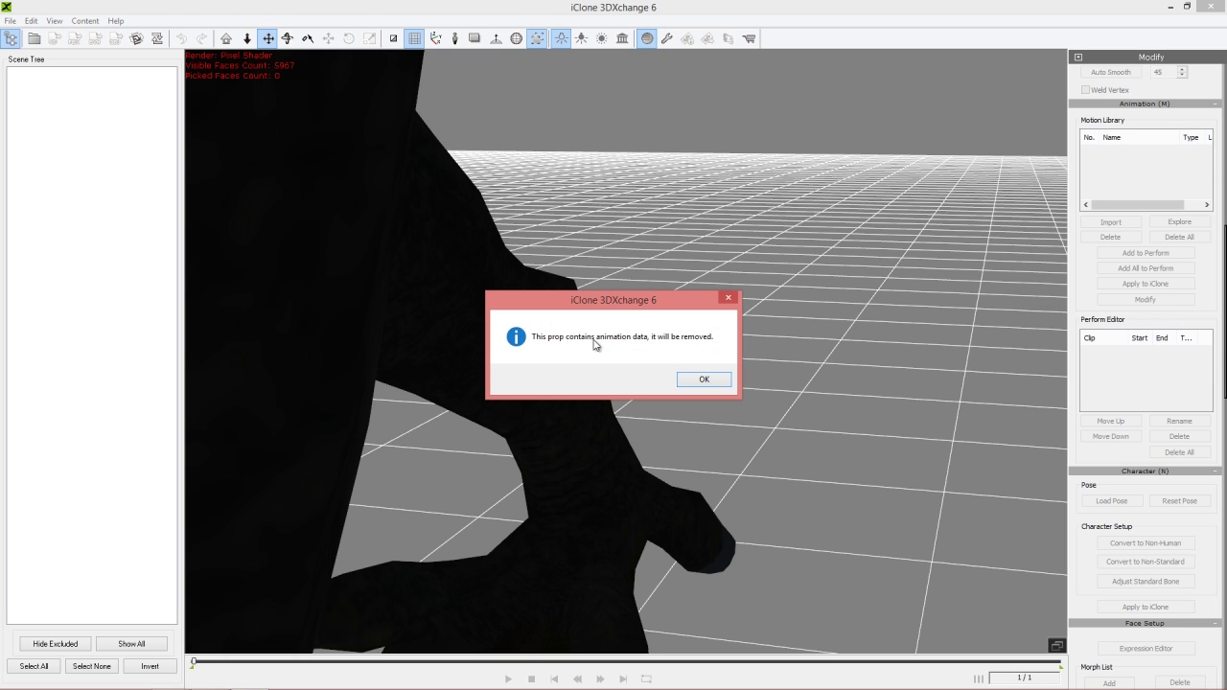
click(719, 387)
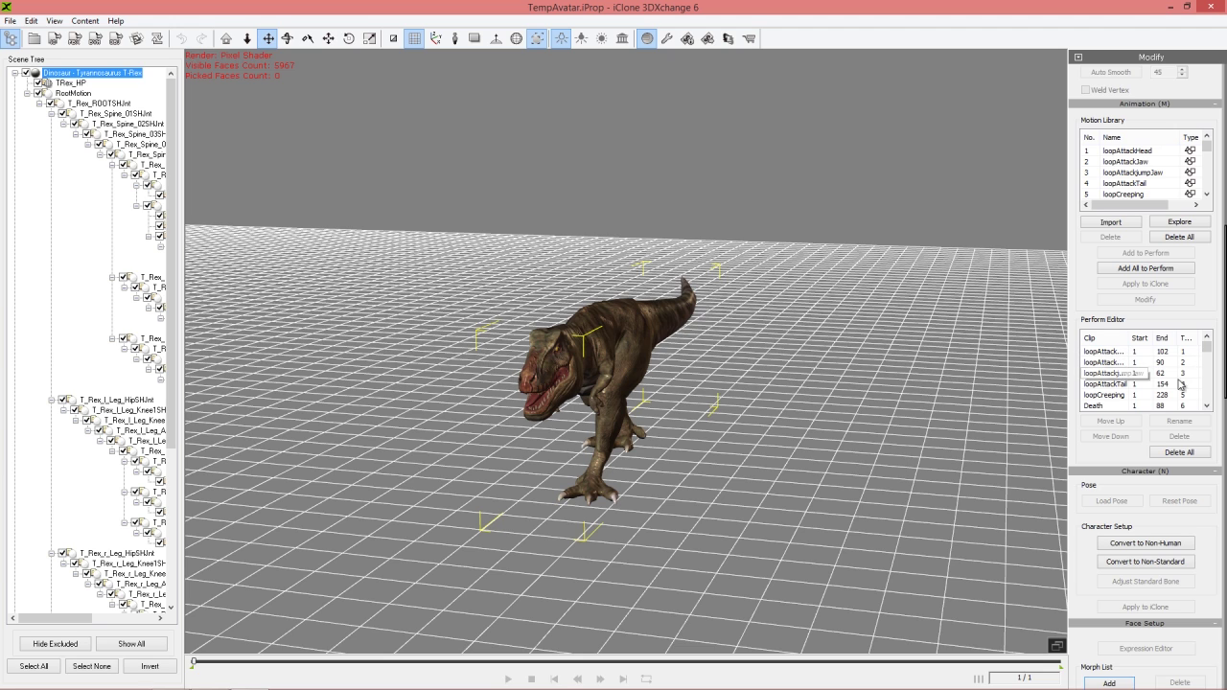
- Check the Perform Editor for the Walk and Roar clip, and convert the T-Rex to a non-human character, accepting the pivot removal
drag(1207, 347, 1207, 414)
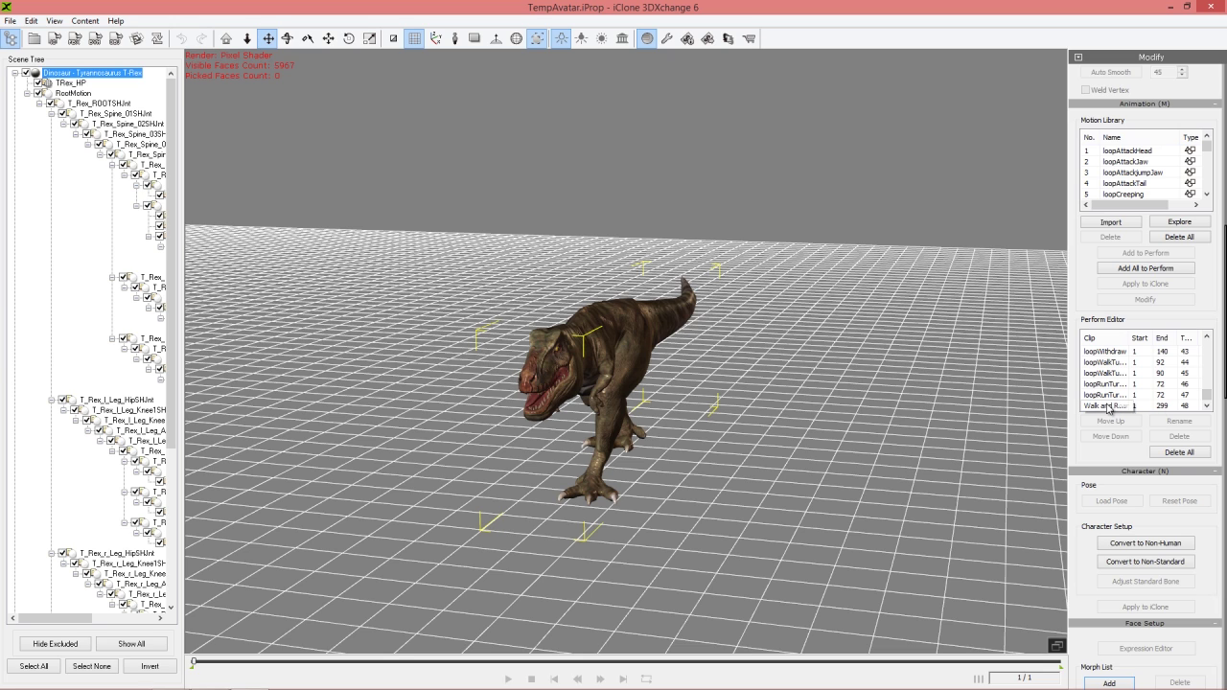
drag(685, 451, 774, 418)
right_drag(882, 415, 759, 226)
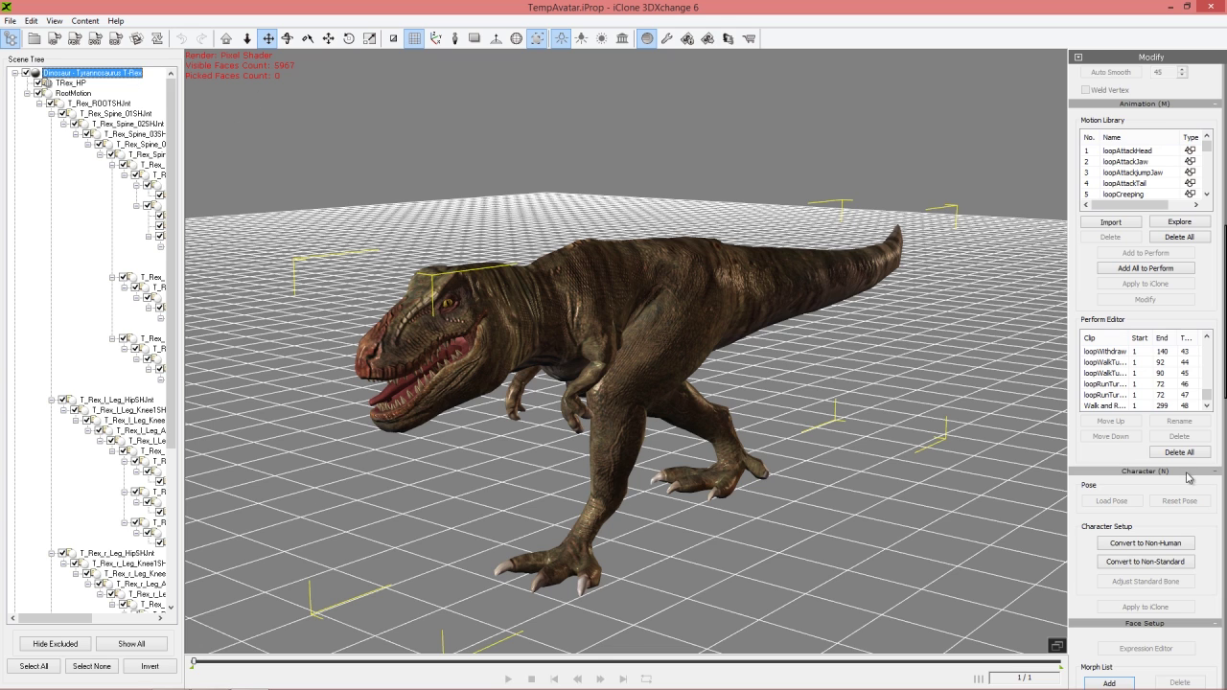
scroll(1218, 405, down, 3)
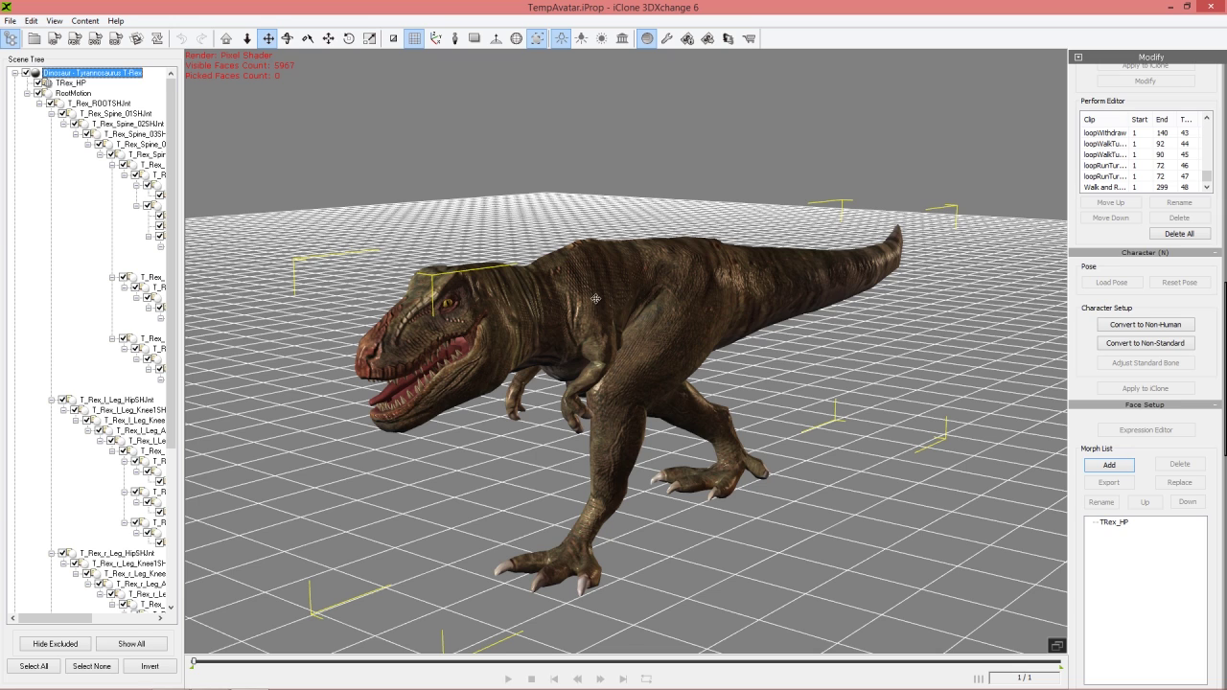
click(1138, 332)
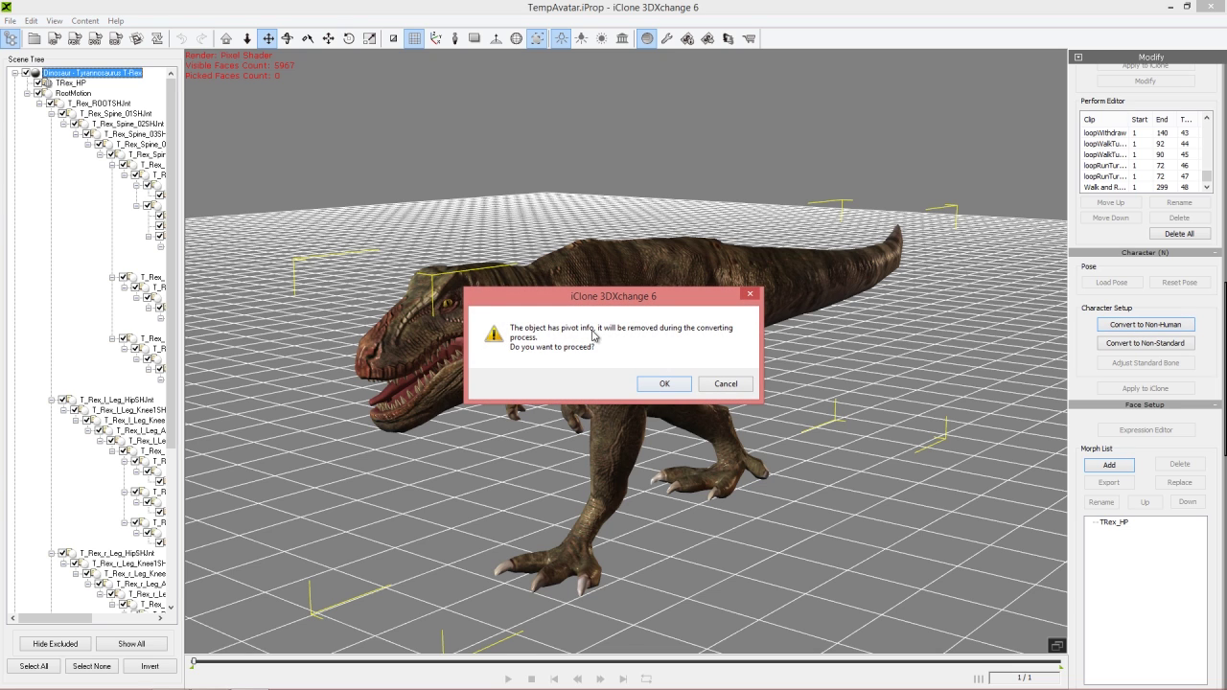
click(666, 383)
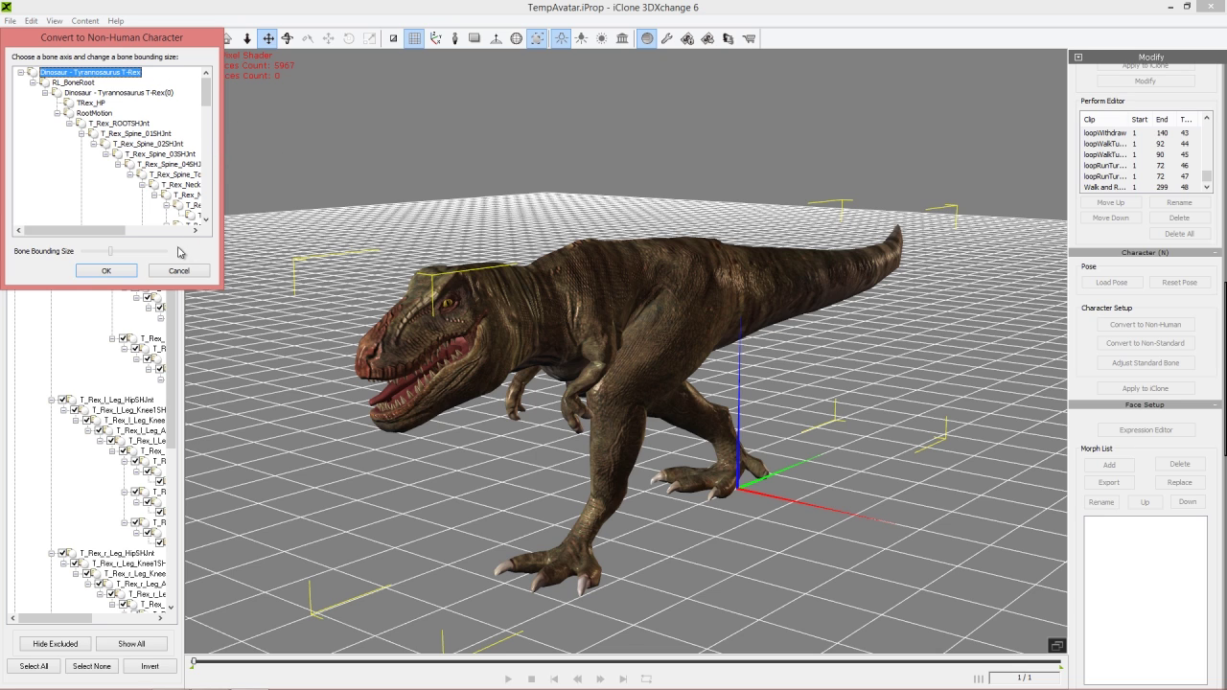
drag(95, 230, 64, 230)
click(109, 271)
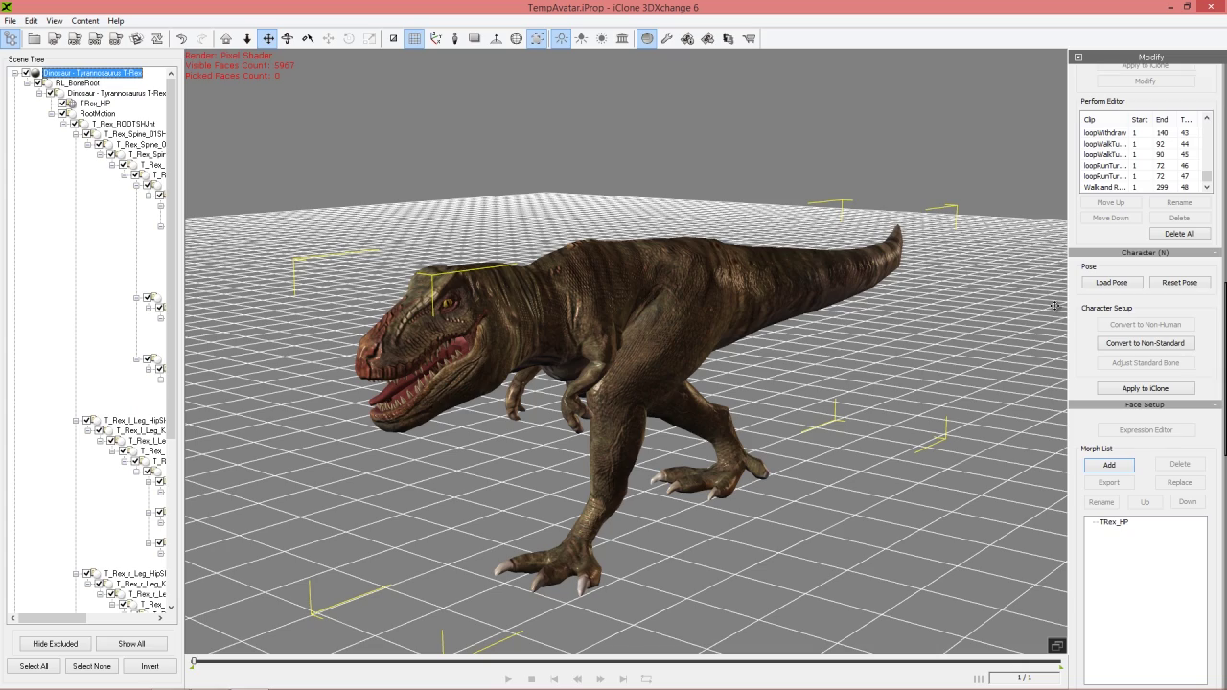
- Begin exporting the converted T-Rex as iClone content with the geometry file name Cool Trex
mouse_move(535, 357)
right_down()
mouse_move(698, 358)
mouse_move(558, 358)
right_up()
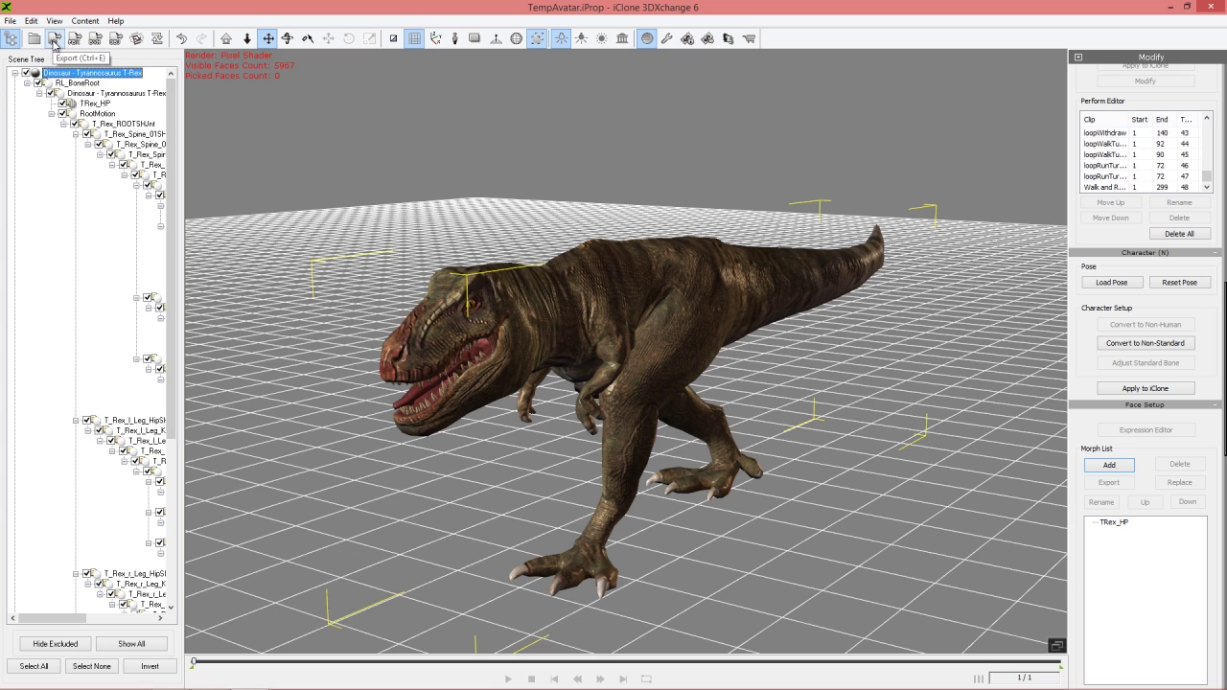
click(54, 44)
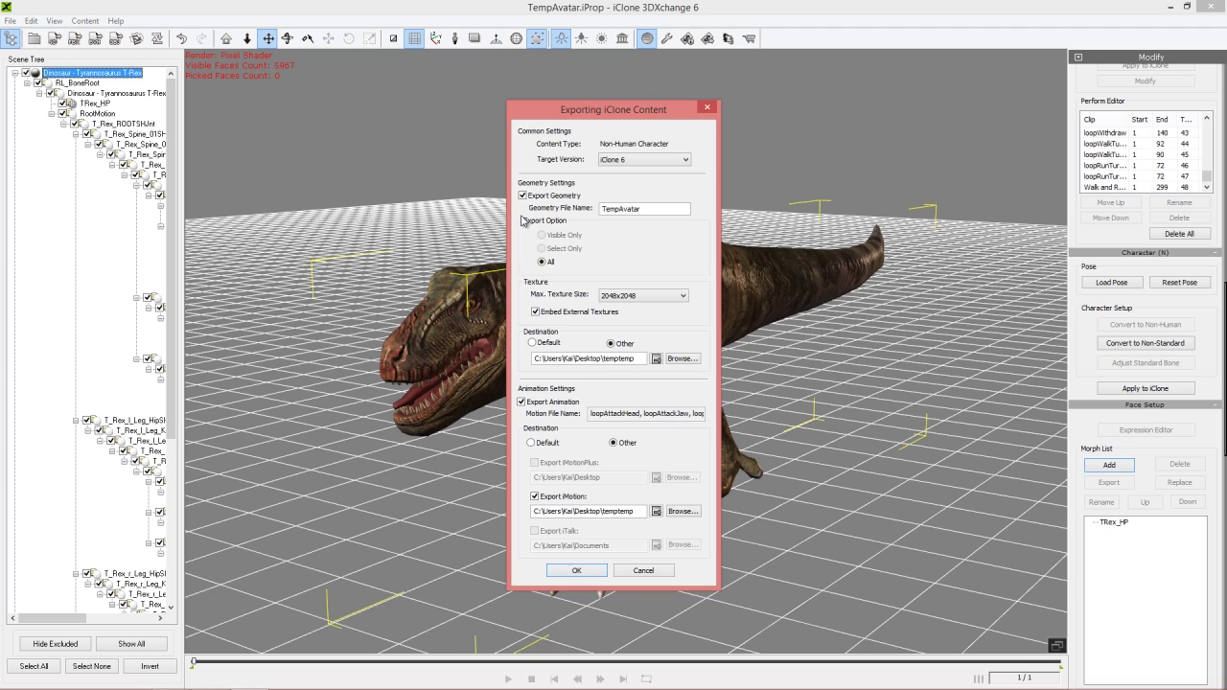
drag(650, 209, 576, 196)
text(Cool Trex)
- Set the geometry export destination to a Temp folder on the Desktop, merging with the existing folder of that name
click(680, 360)
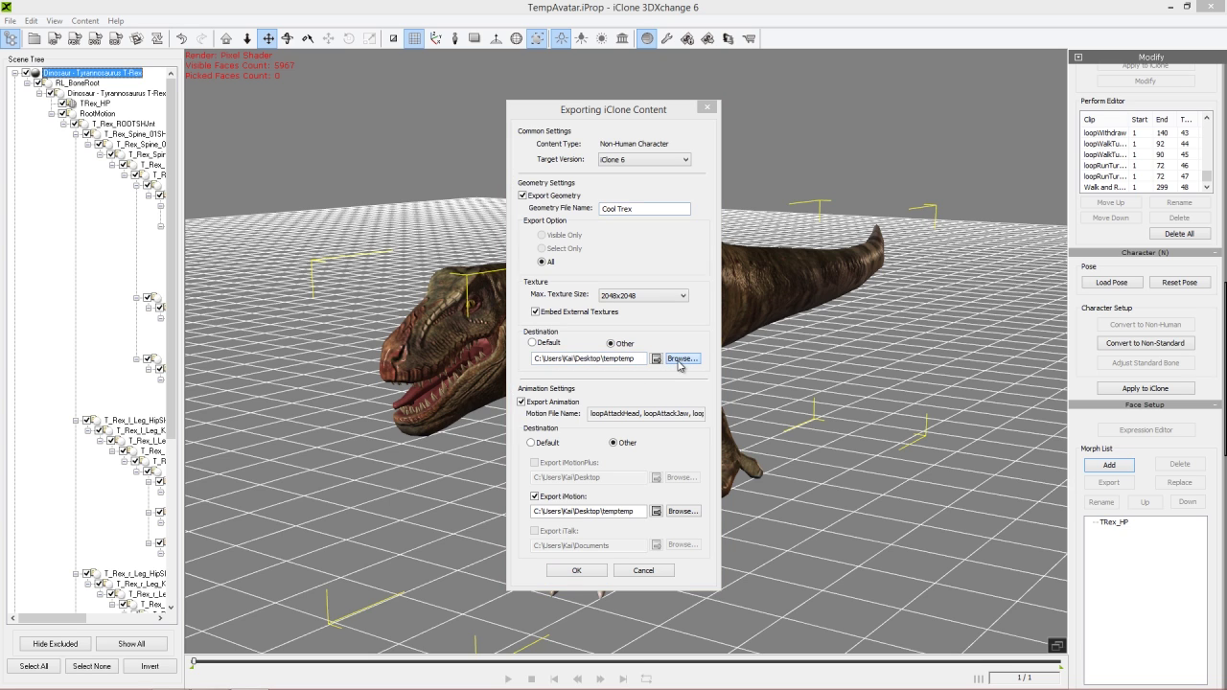
click(560, 287)
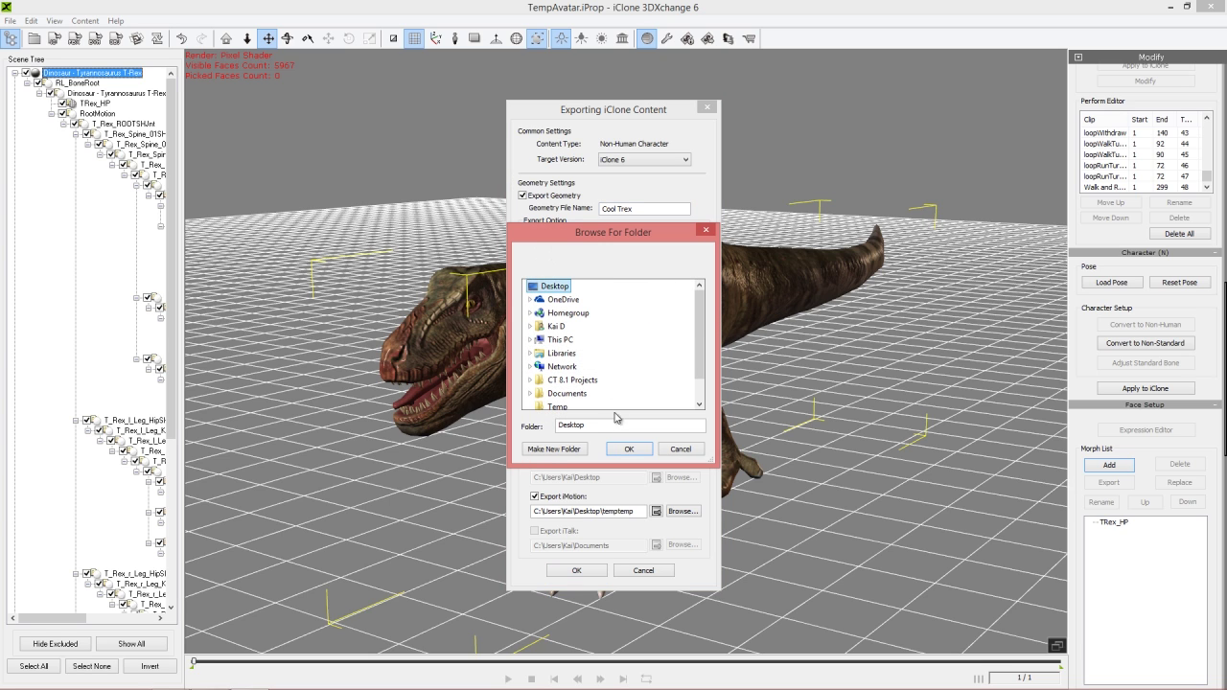
click(571, 449)
text(Temp)
key(Return)
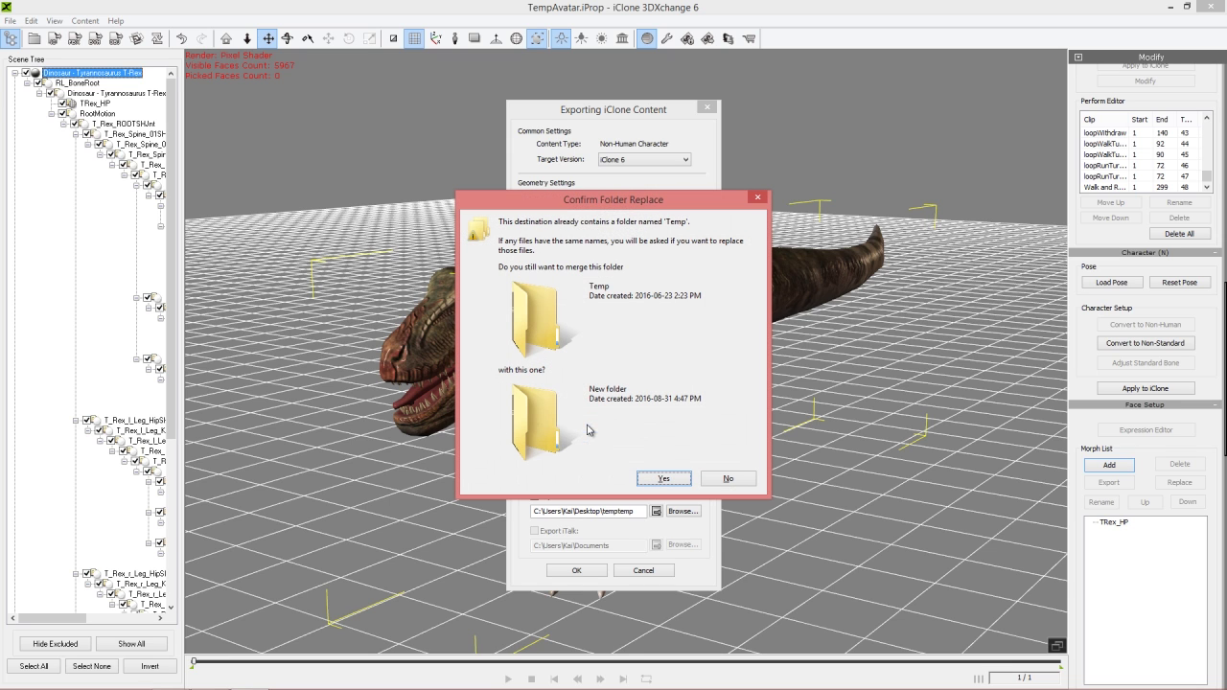
click(686, 478)
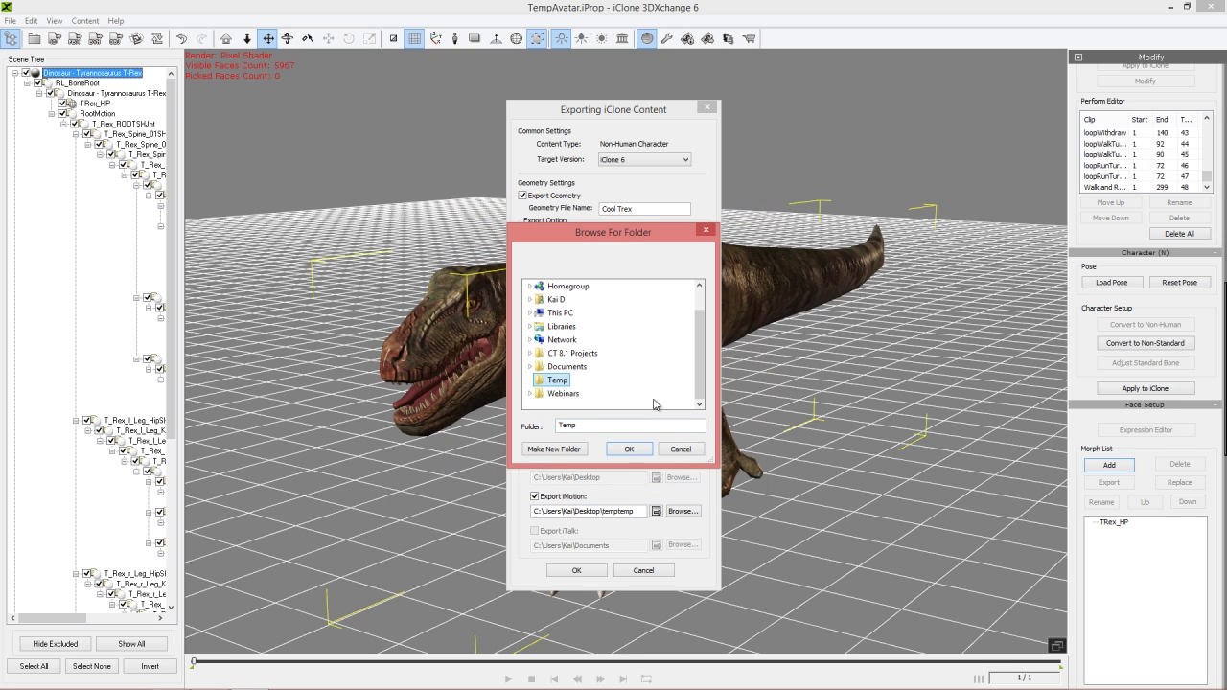
click(630, 449)
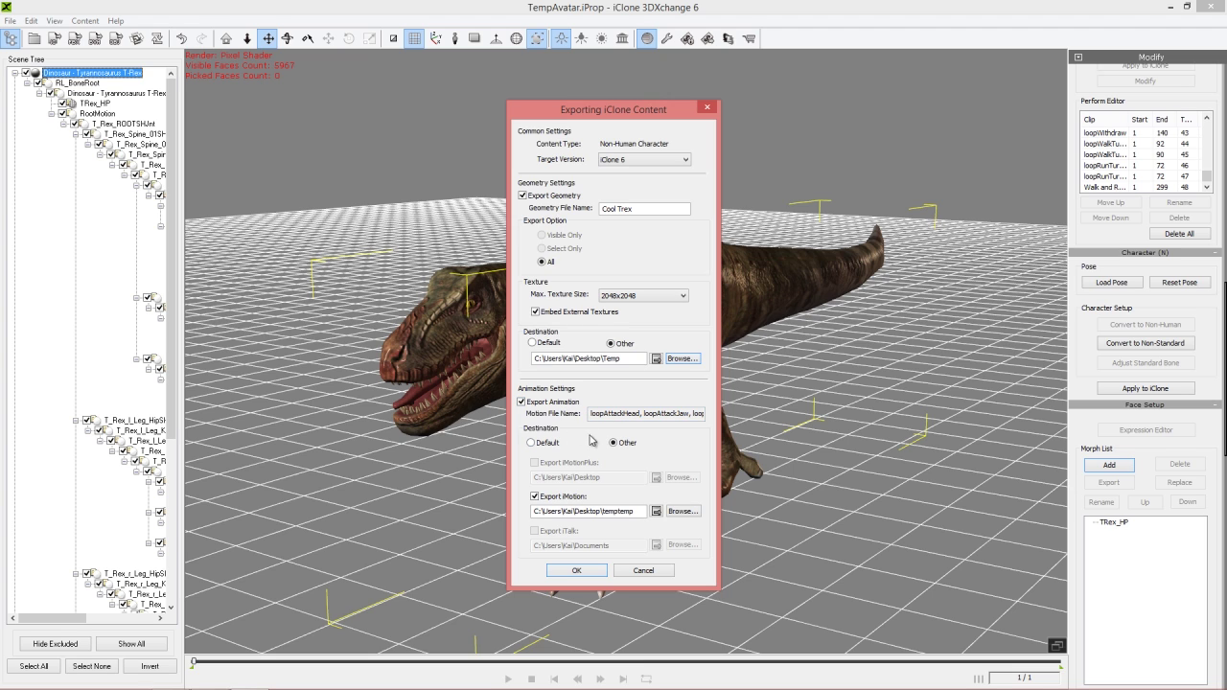
- Set the iMotion export destination to the same Temp folder on the Desktop
click(683, 511)
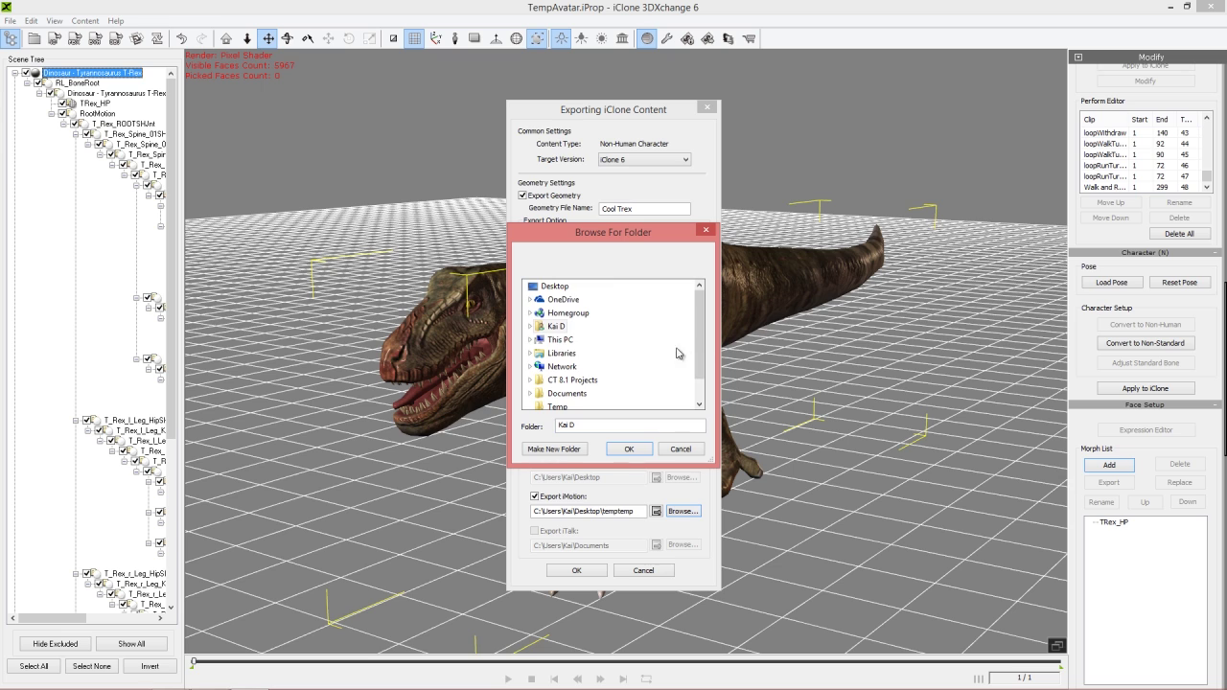
drag(701, 342, 701, 365)
click(557, 381)
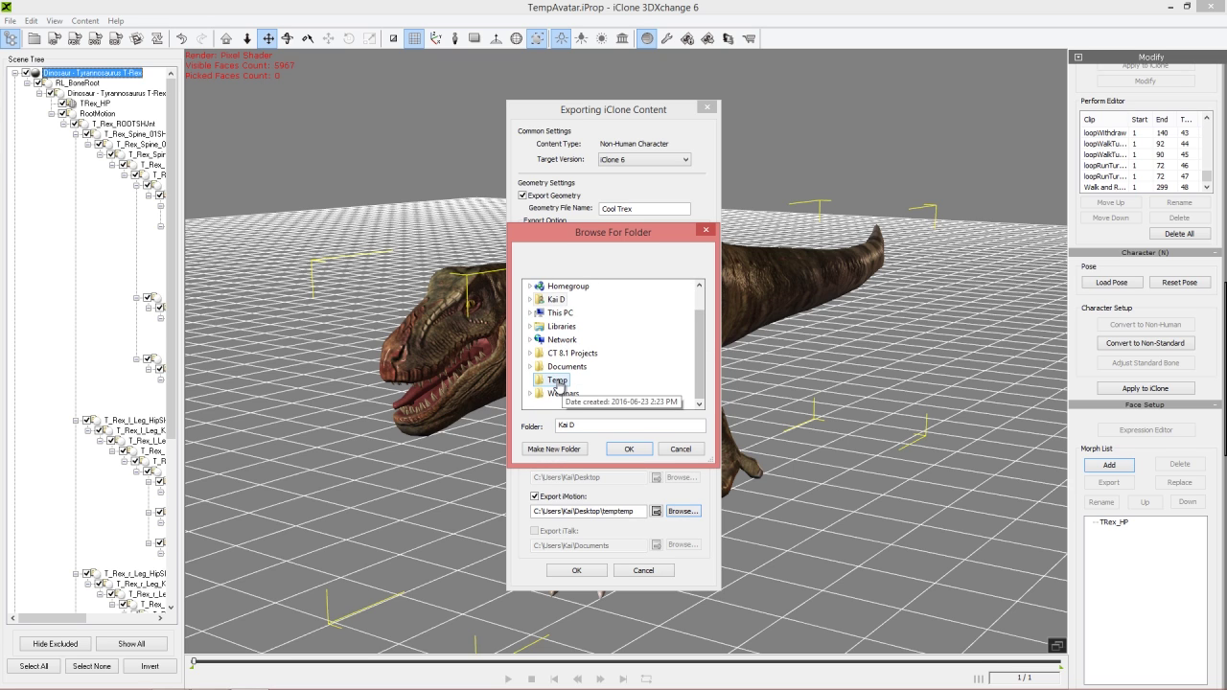
click(631, 450)
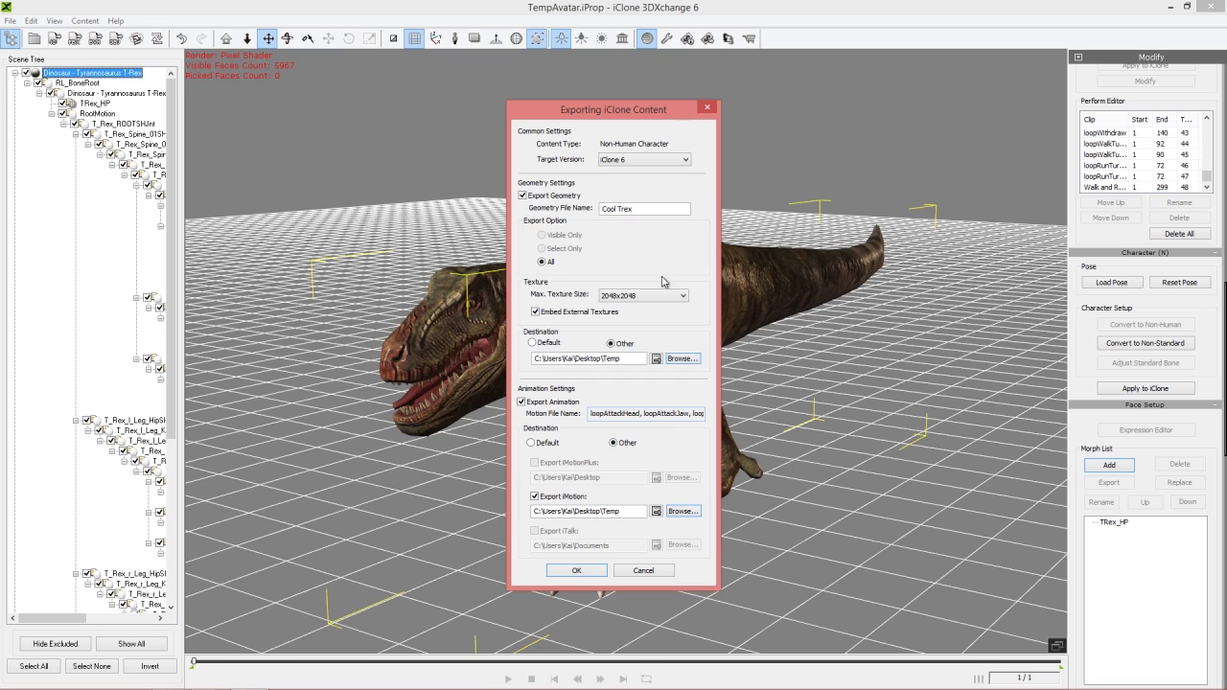
- Export the character with its motions, and close 3DXchange without exporting the data again
click(595, 573)
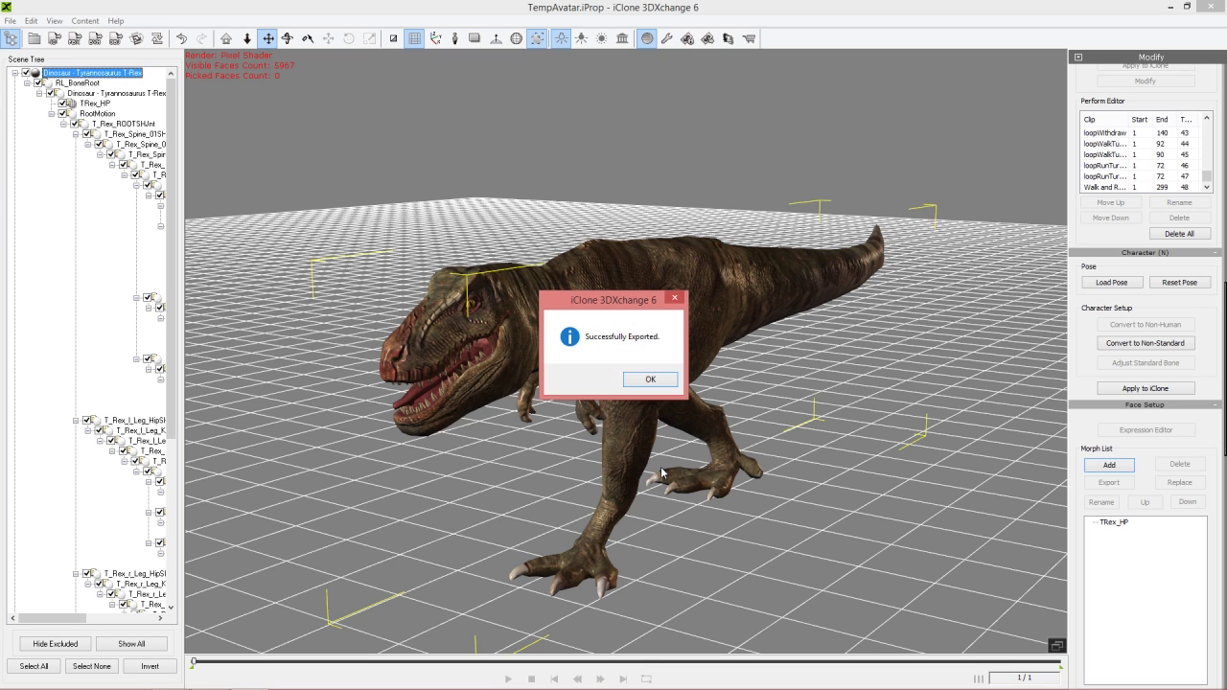
click(632, 384)
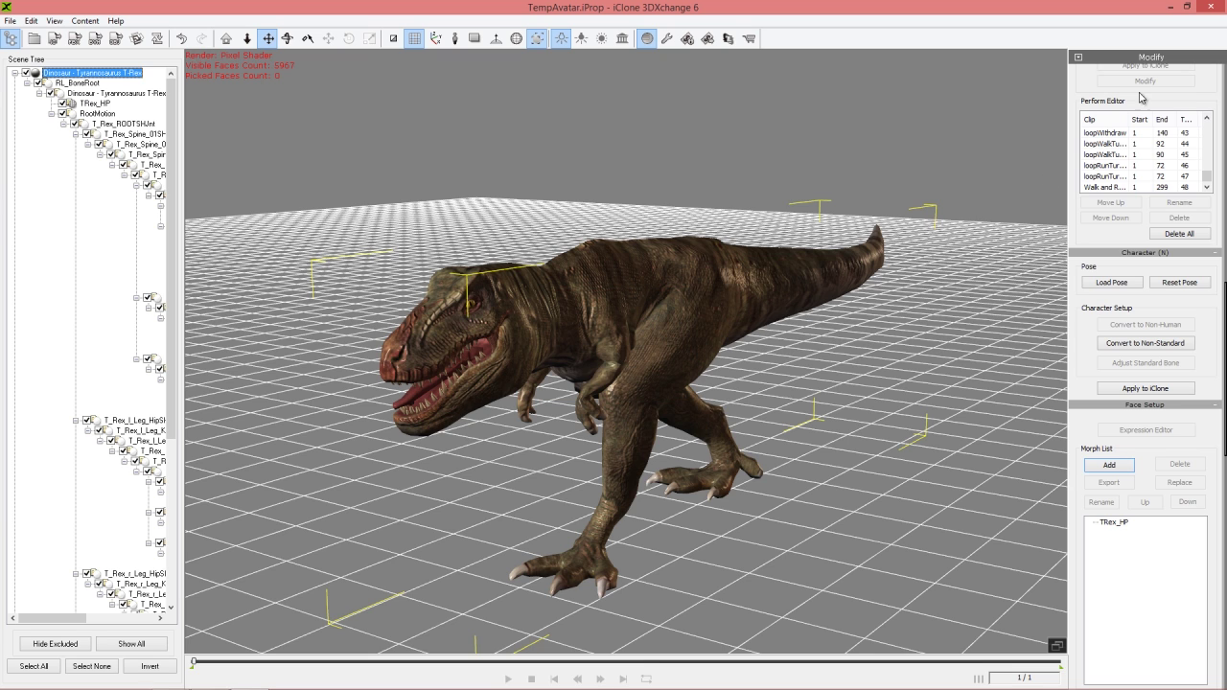
click(1215, 6)
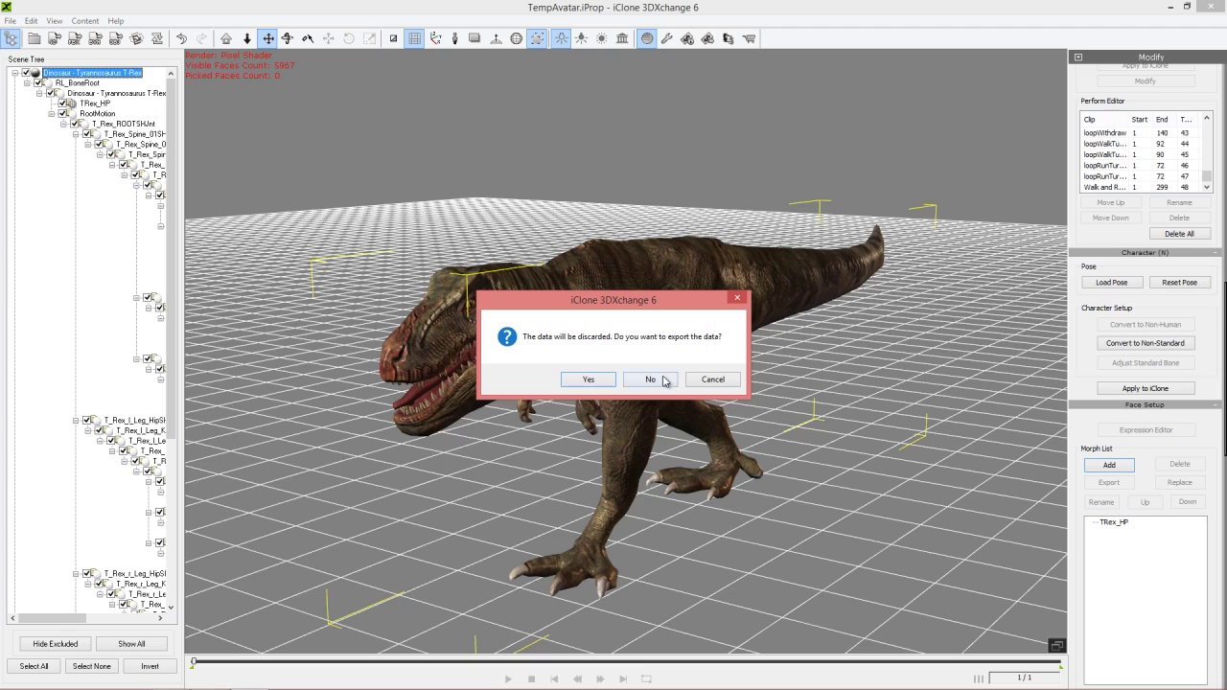
click(650, 380)
- Switch to the Windows desktop, move the Temp folder towards the middle, and open it to view the exported files
key(super+d)
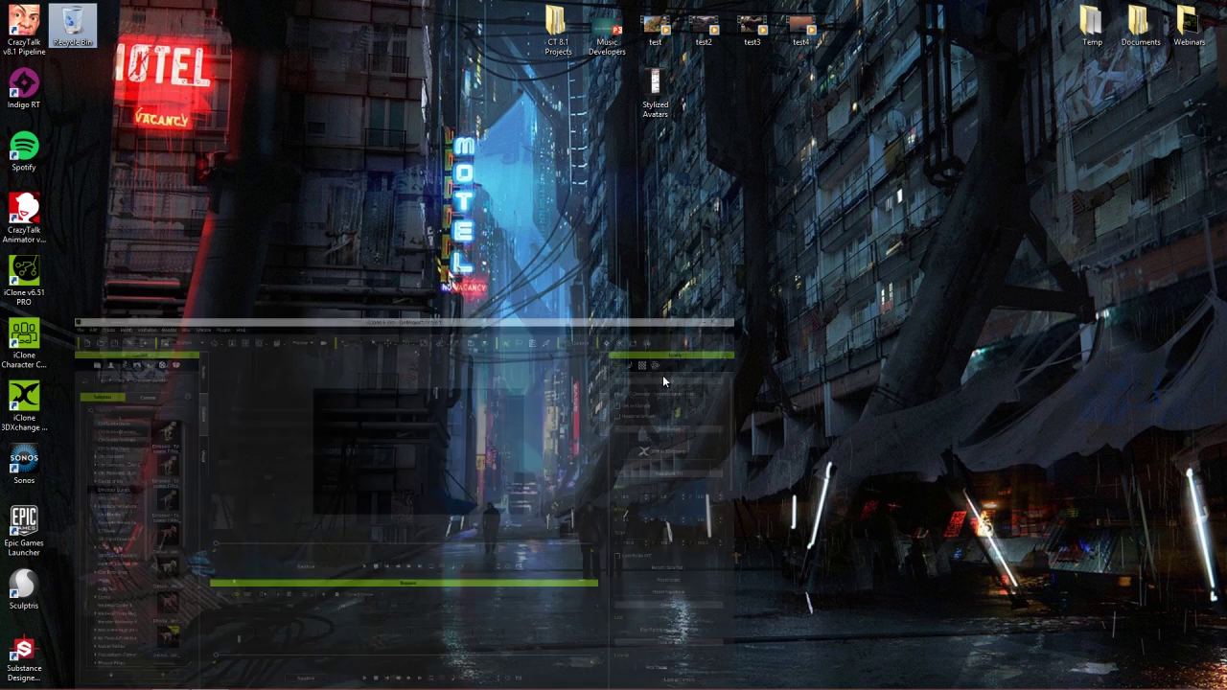
drag(1092, 24, 568, 331)
double_click(560, 335)
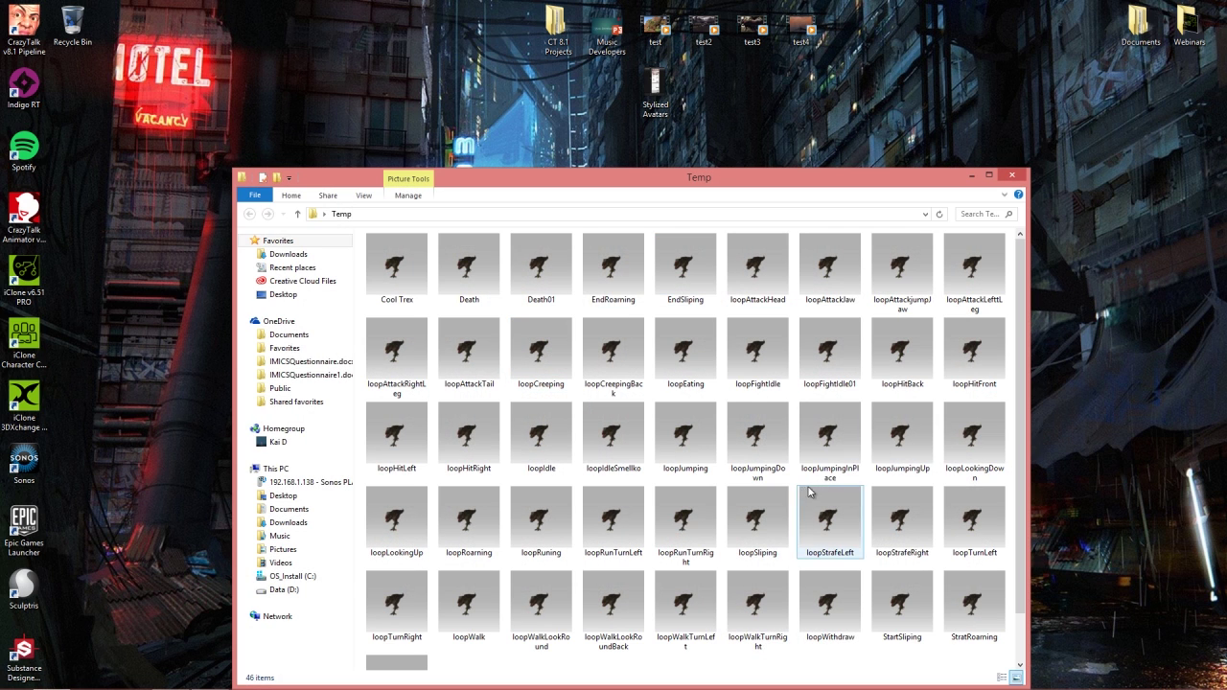
- Show the Temp folder's contents as a detailed list and examine the exported Cool Trex avatar and motion files
scroll(700, 499, down, 1)
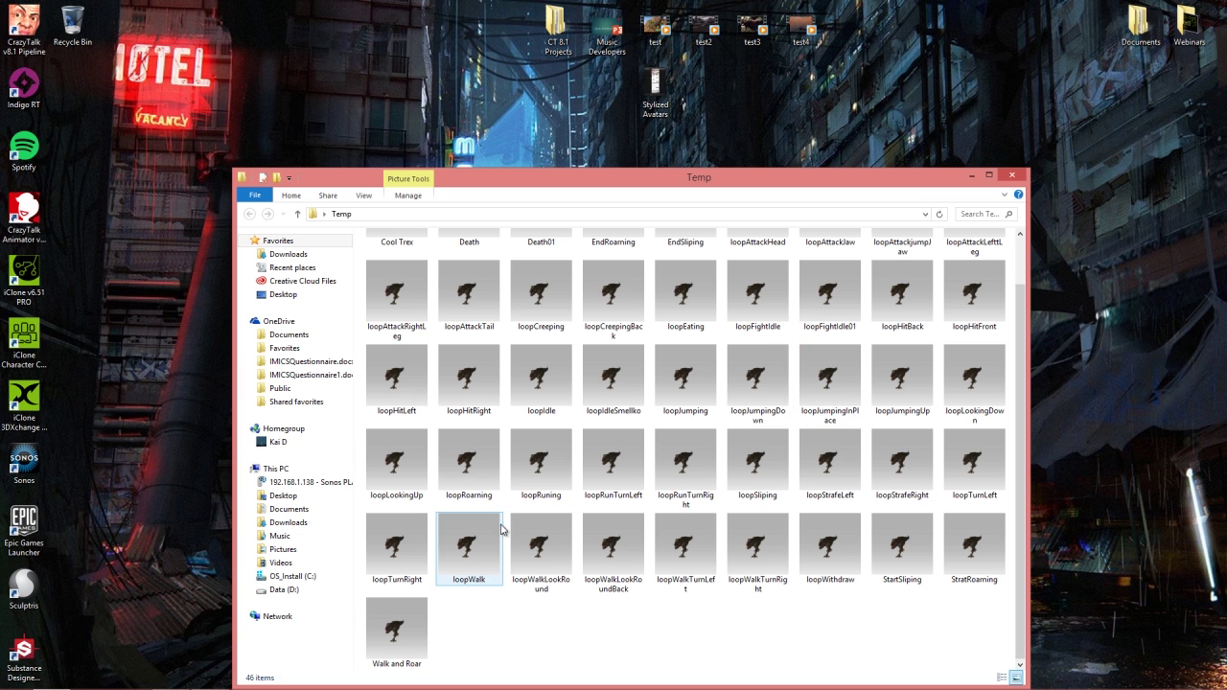
ctrl+scroll(707, 524, up, 1)
ctrl+scroll(709, 525, down, 4)
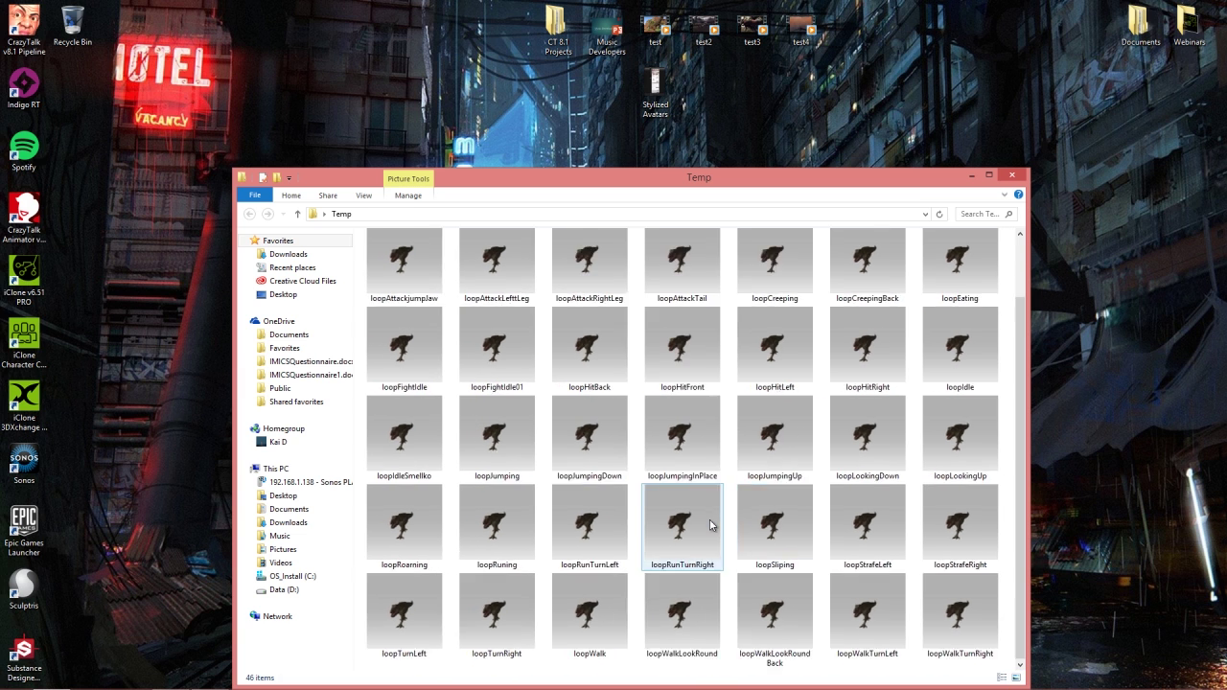
ctrl+scroll(710, 525, down, 5)
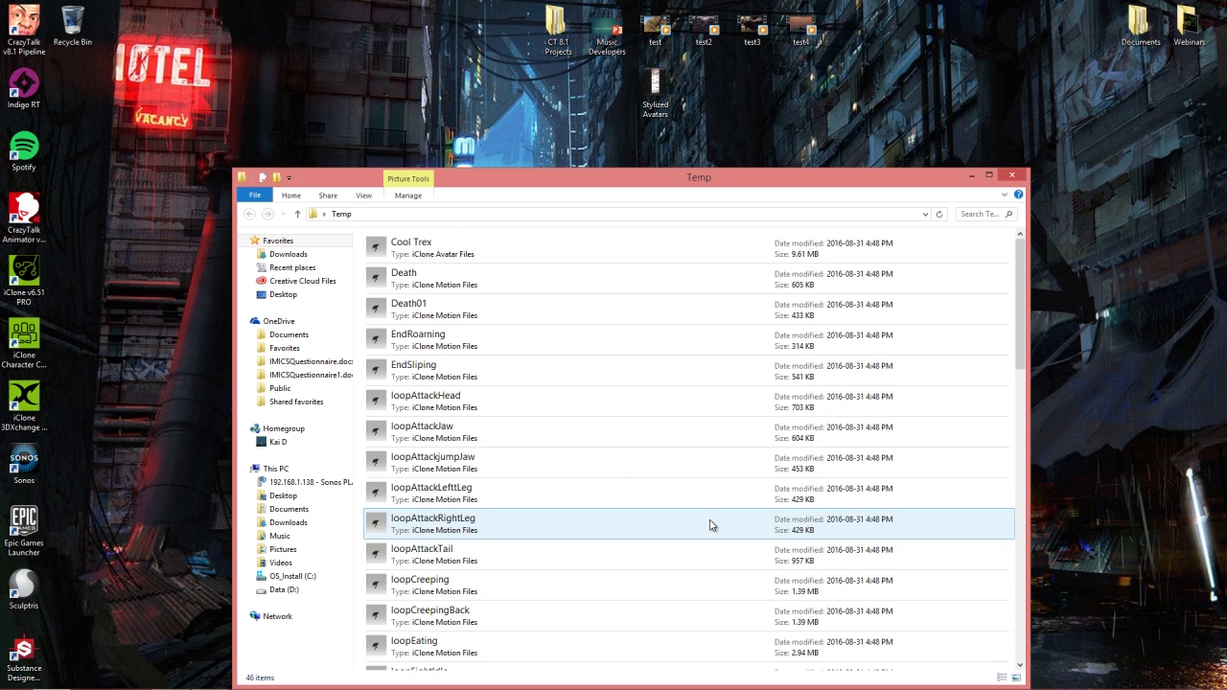
ctrl+scroll(710, 526, up, 3)
ctrl+scroll(554, 361, down, 1)
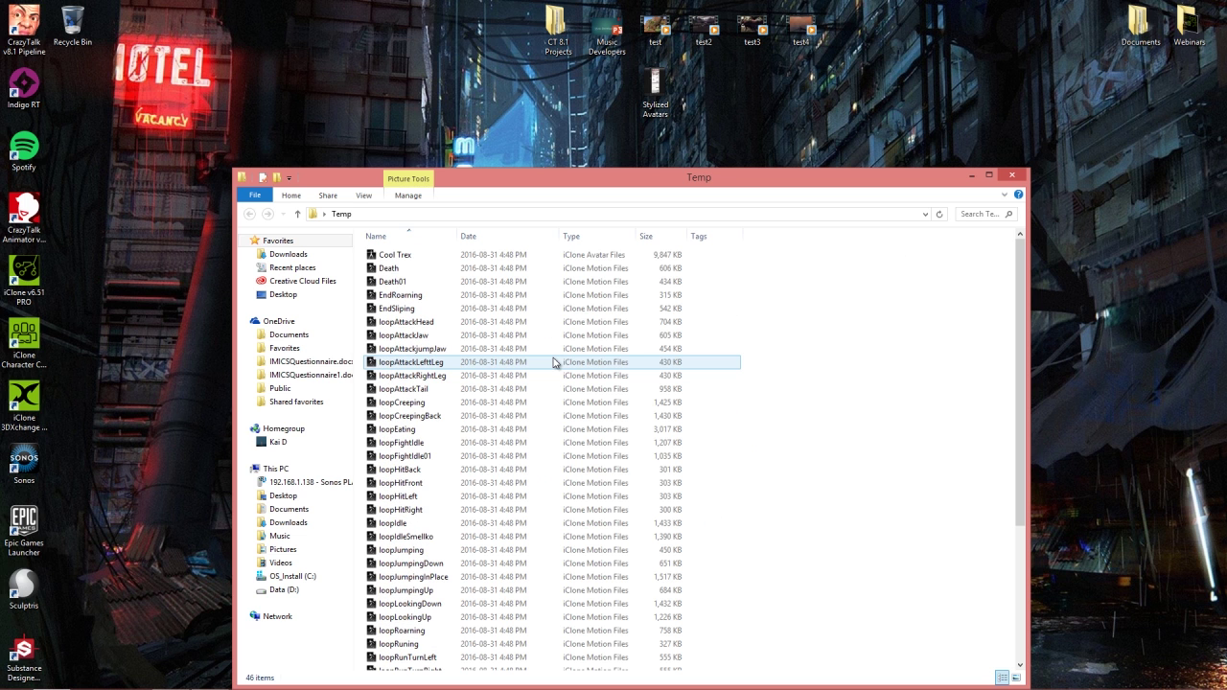
click(600, 563)
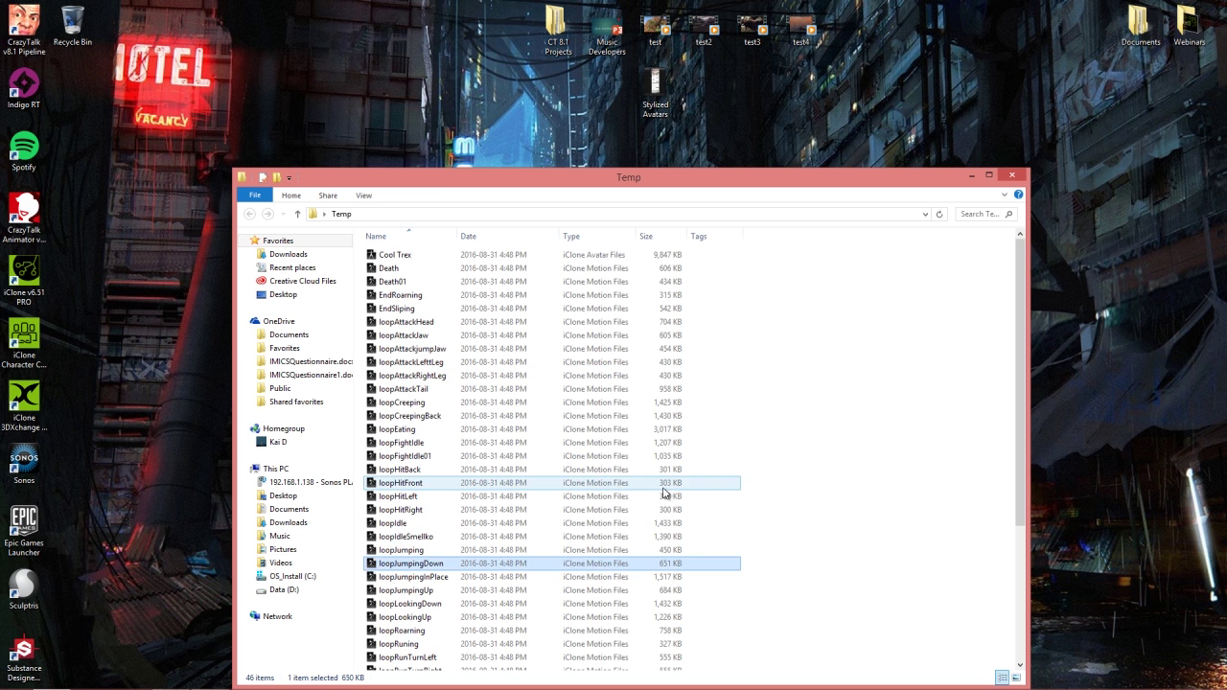
scroll(664, 493, down, 2)
scroll(665, 489, up, 2)
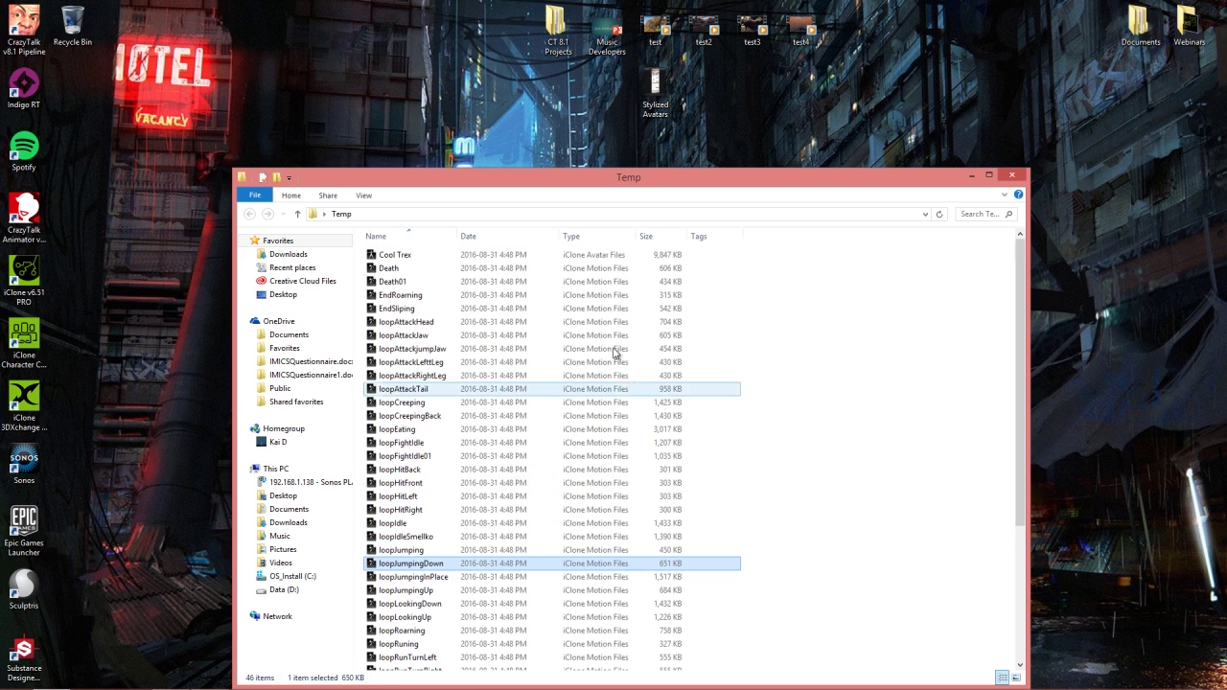
click(606, 255)
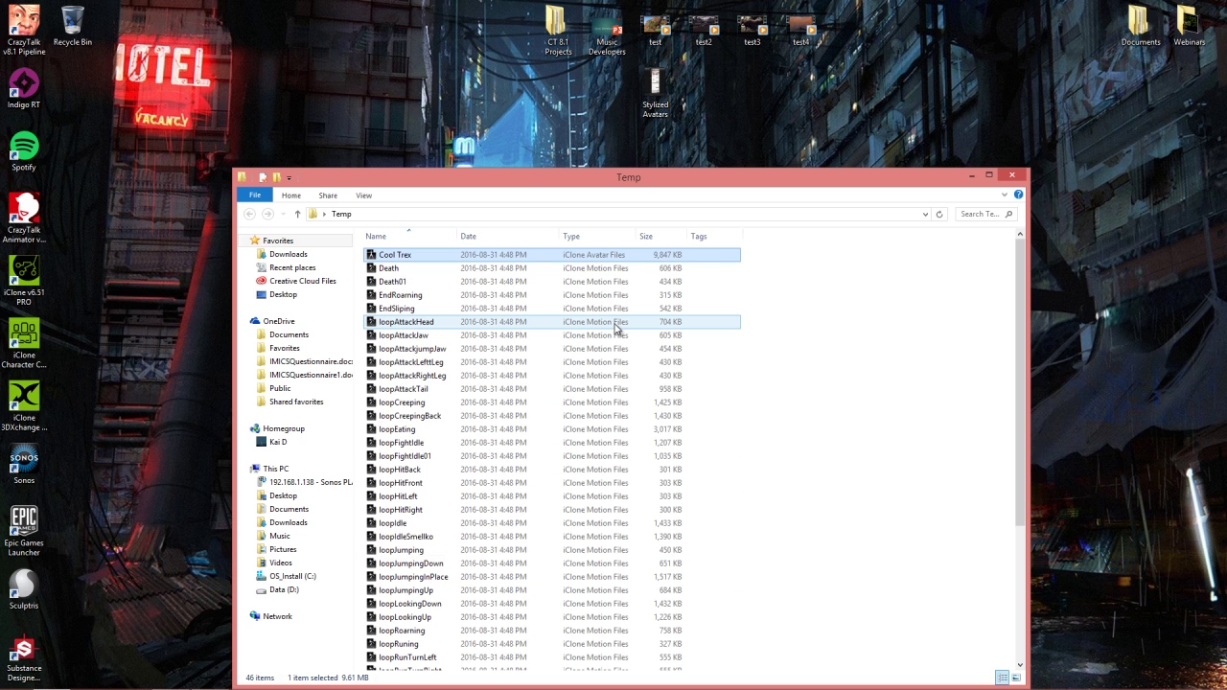
- Switch to iClone and start a new empty project
key(alt+Tab)
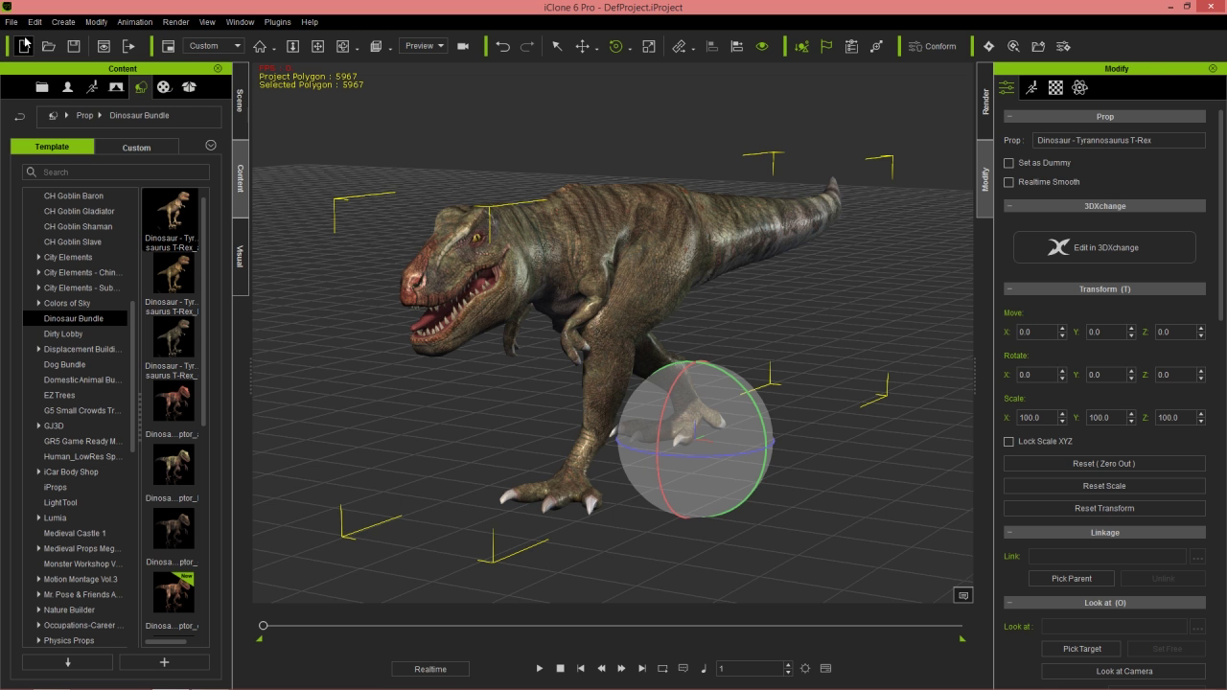
click(25, 44)
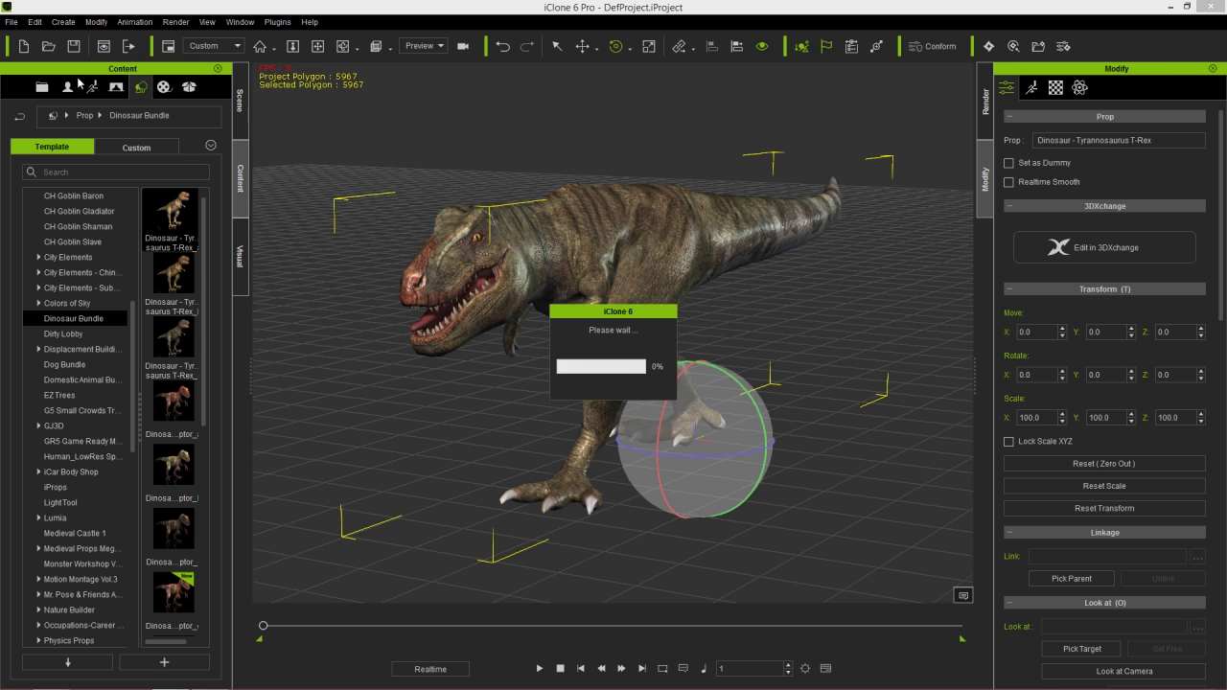
click(652, 382)
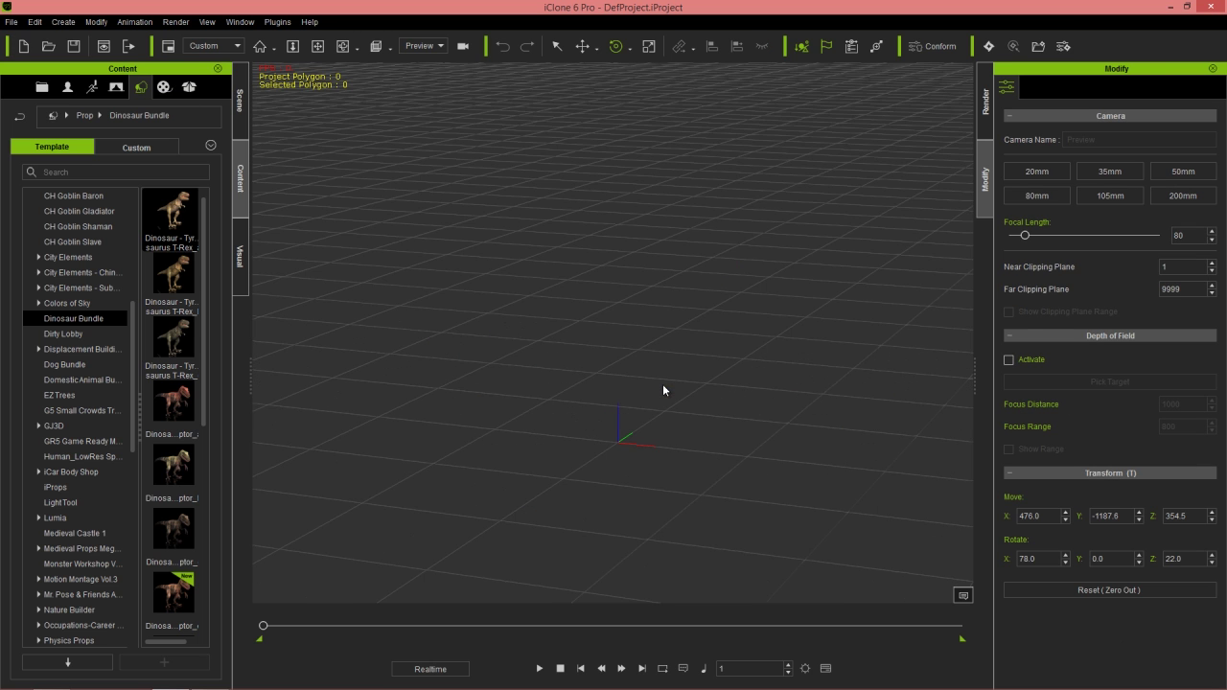
- Load the Cool Trex avatar from the Temp folder into the empty iClone scene and frame it in the view
key(alt+Tab)
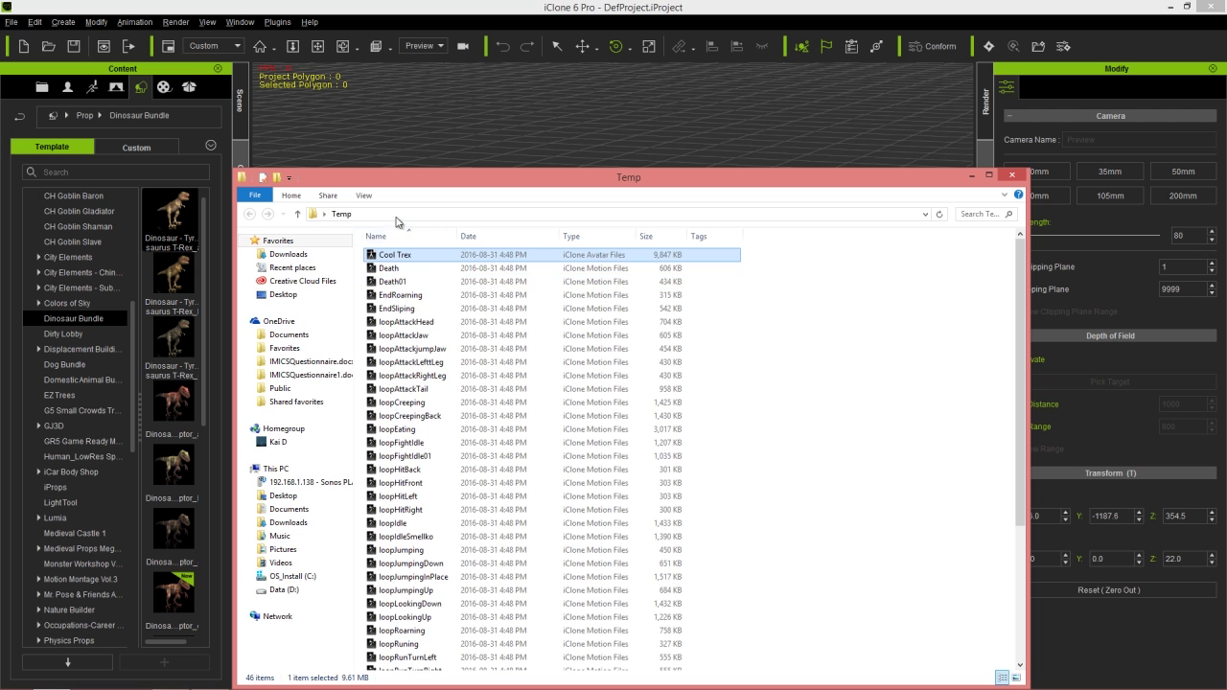
drag(431, 183, 764, 169)
drag(744, 245, 536, 401)
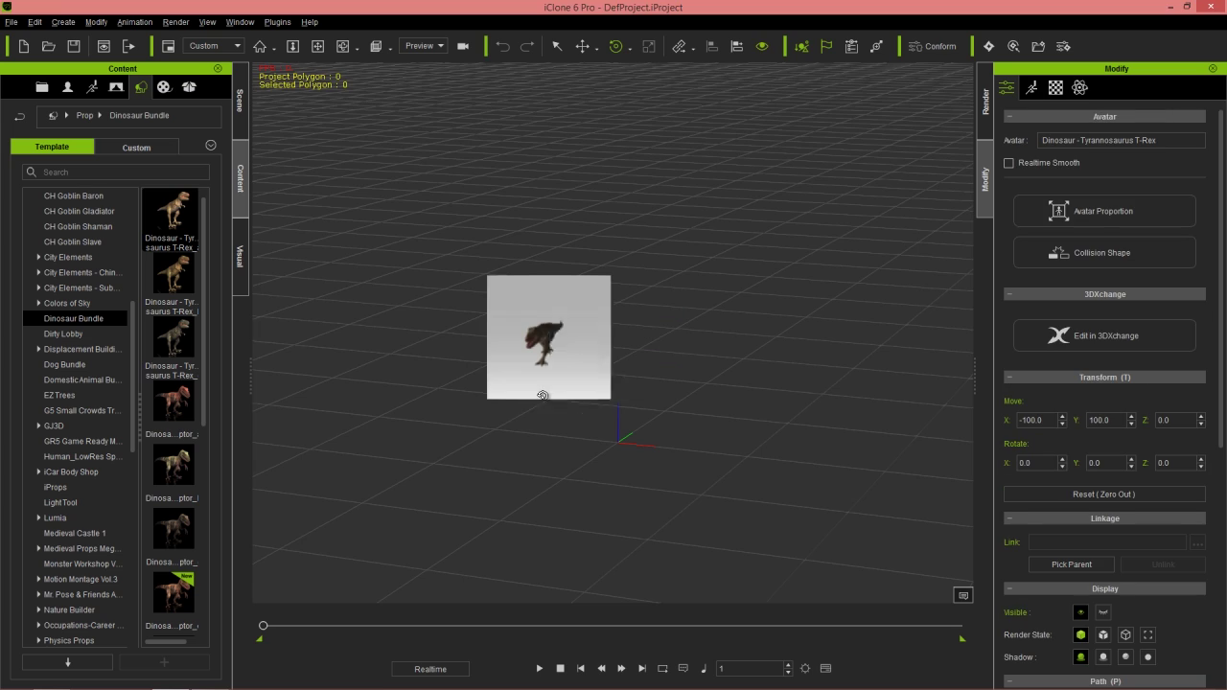
scroll(536, 198, down, 8)
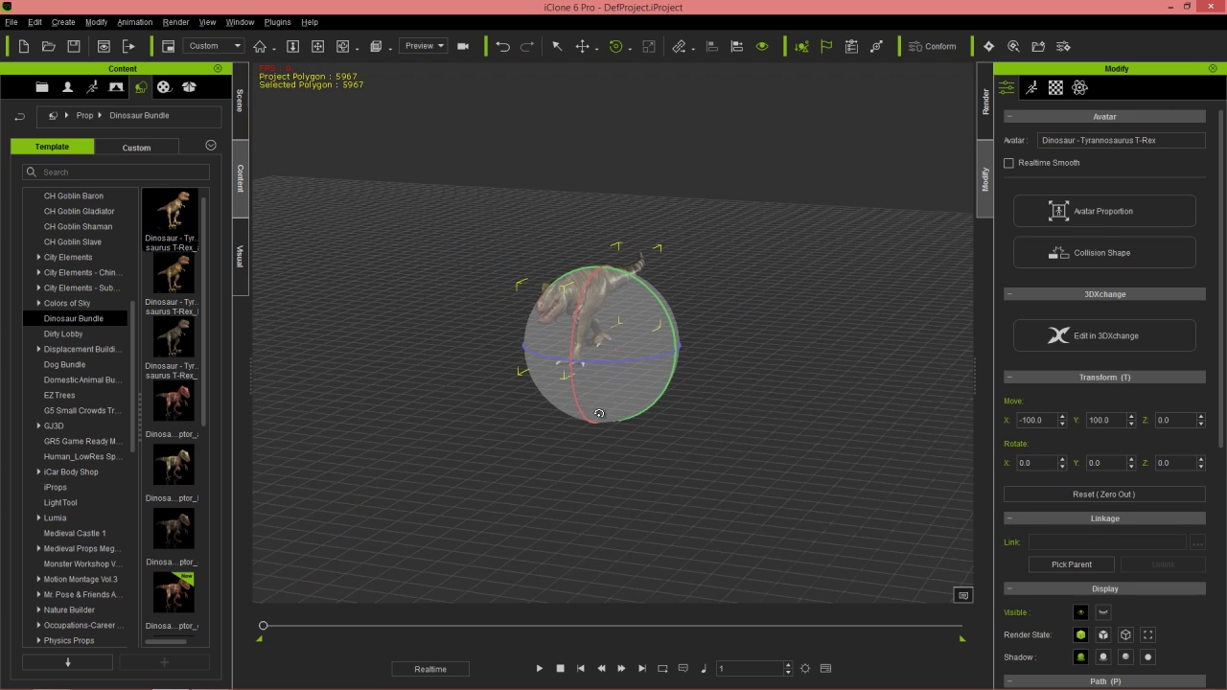
scroll(646, 432, up, 6)
scroll(603, 248, down, 1)
alt+drag(605, 251, 642, 307)
alt+right_drag(641, 307, 607, 323)
alt+drag(607, 323, 667, 327)
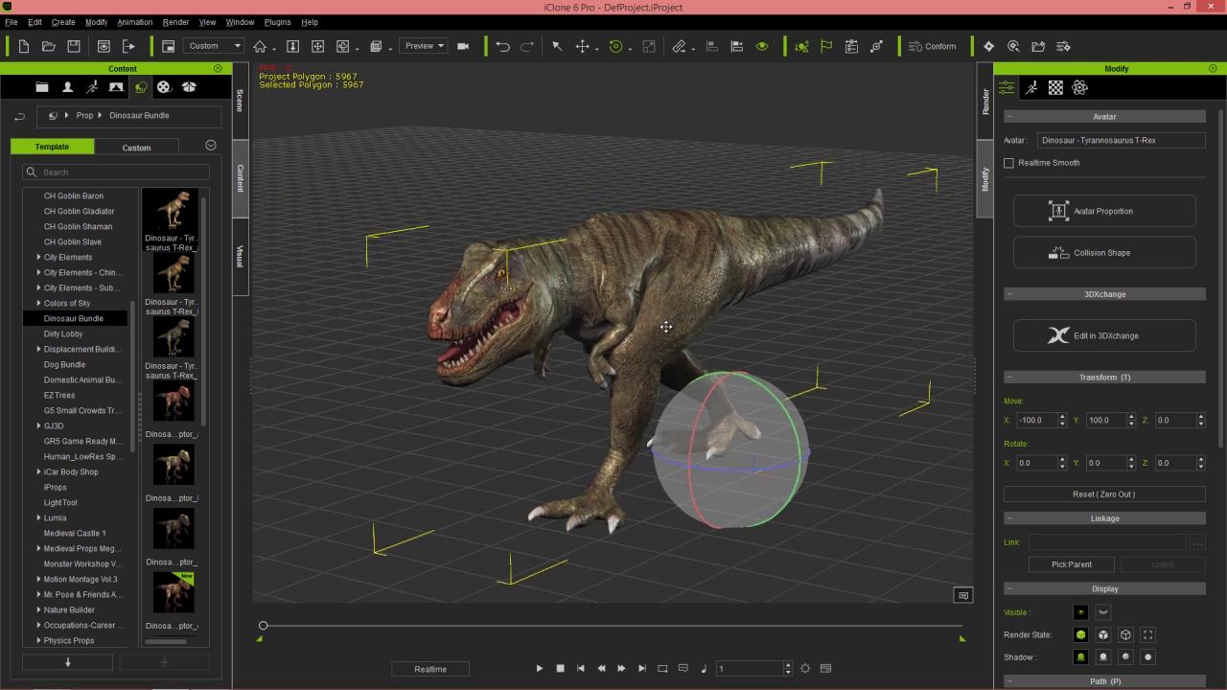
right_drag(666, 327, 674, 334)
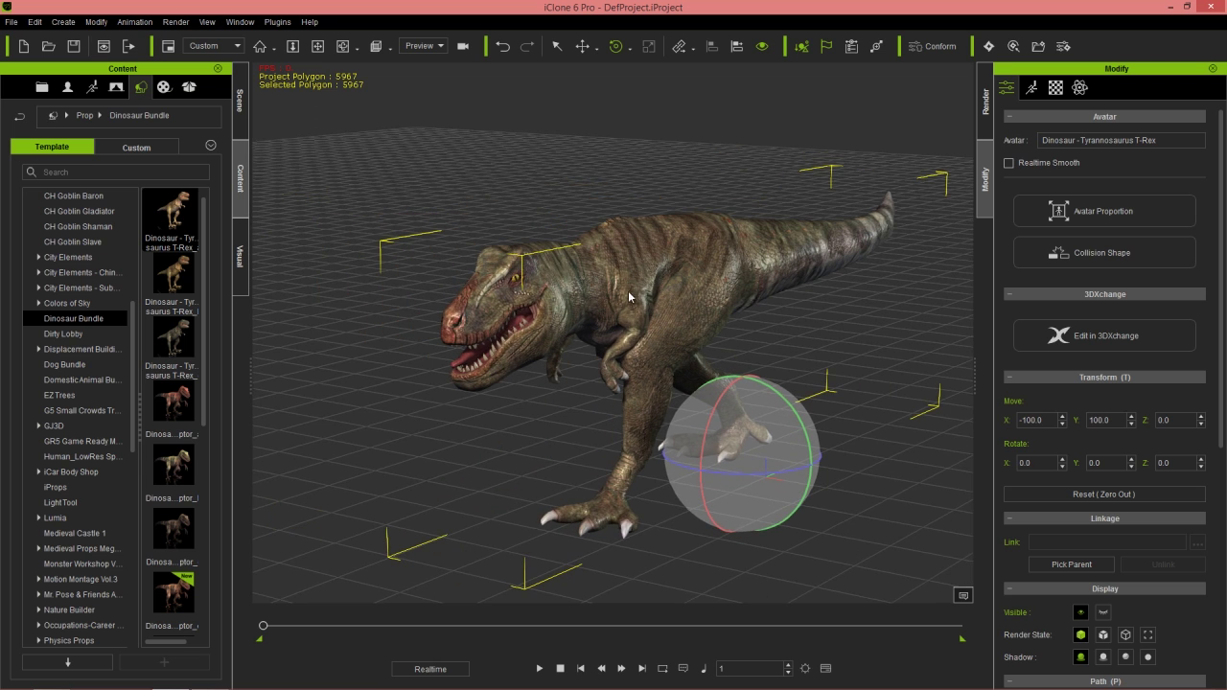
- Apply the loopWalk Perform motion to the T-Rex avatar and stop its playback
right_click(624, 293)
mouse_move(669, 405)
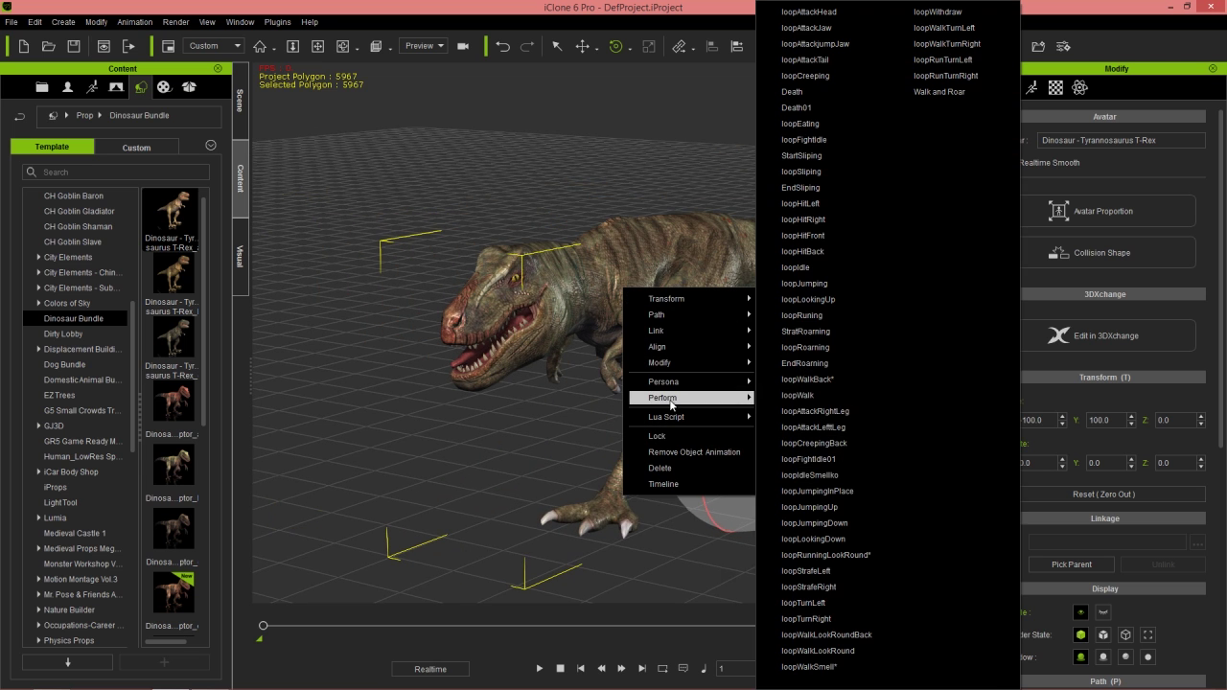
click(807, 395)
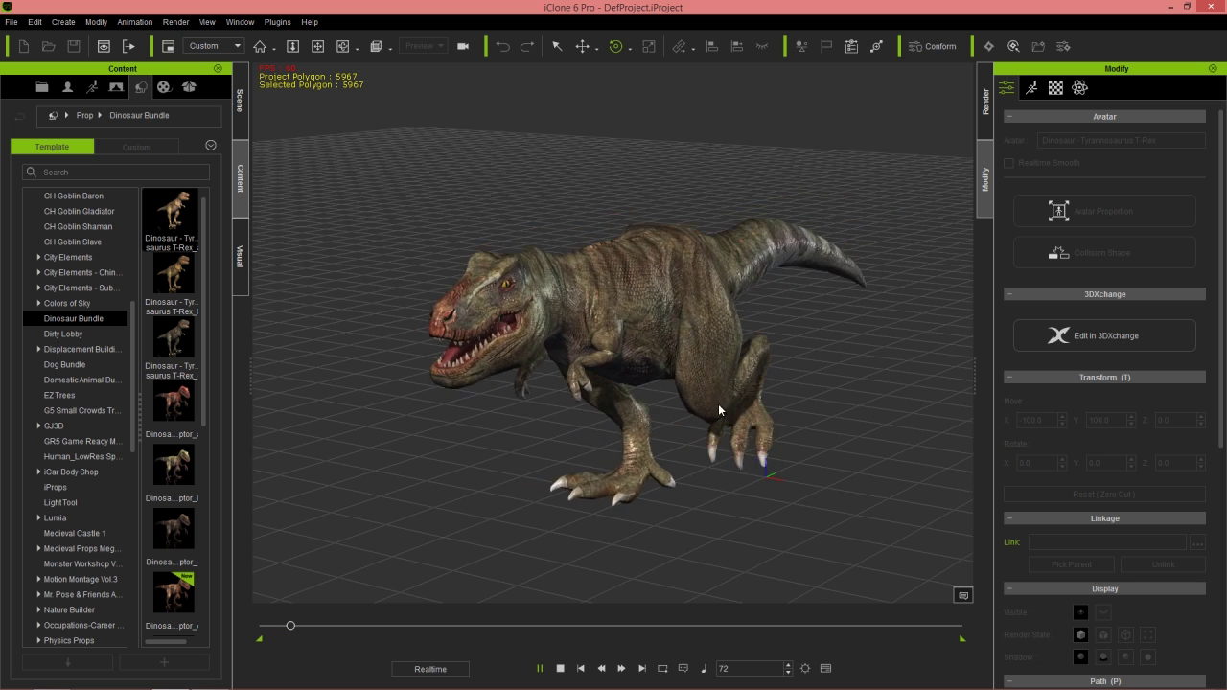
click(591, 490)
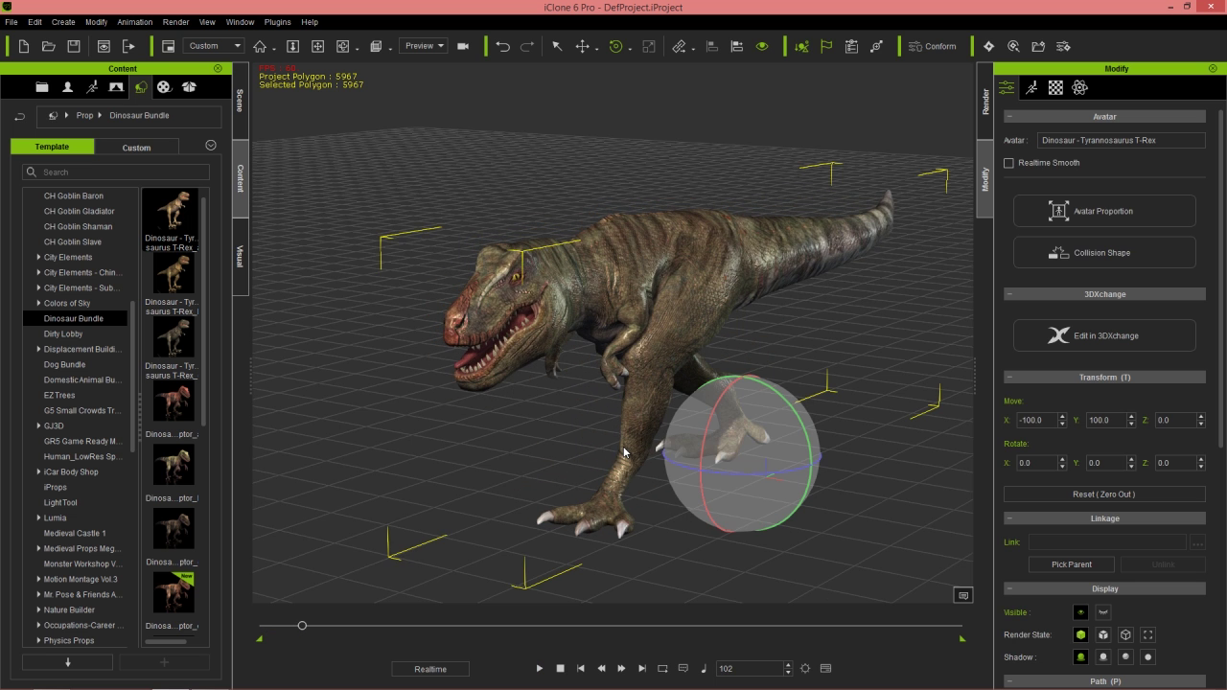
- Apply the exported Walk and Roar motion file from the Temp folder to the T-Rex and halt playback
key(alt+Tab)
key(alt+Tab)
key(alt+shift+Tab)
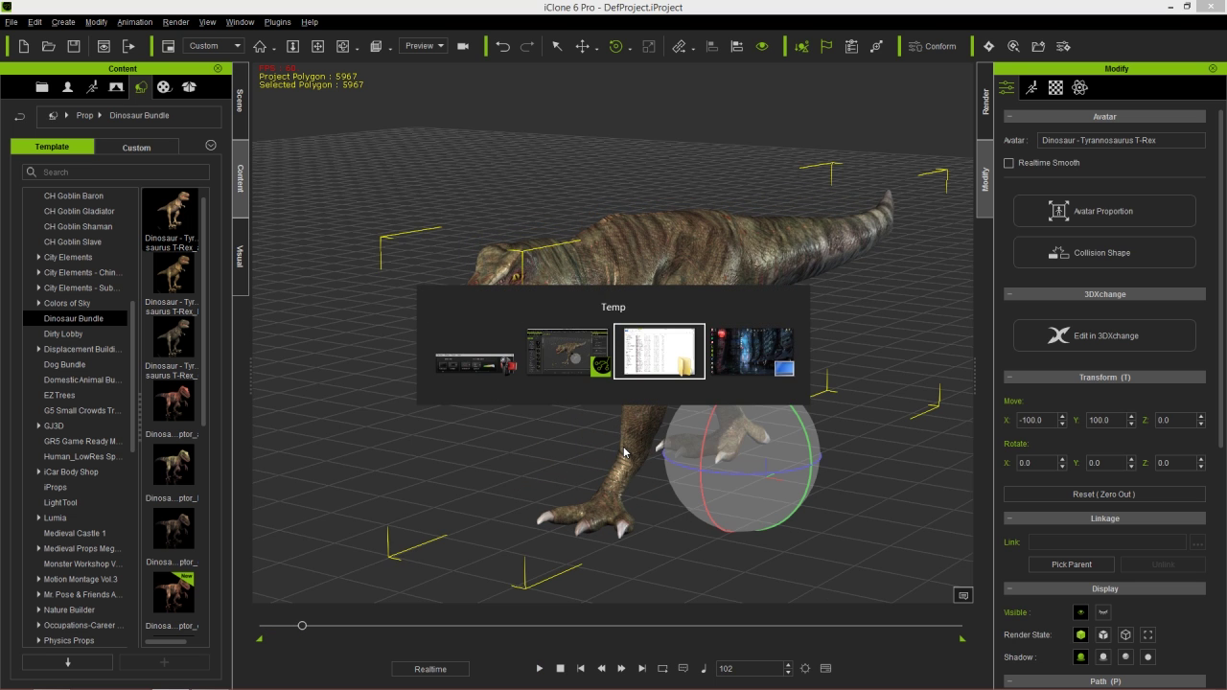
scroll(779, 438, down, 5)
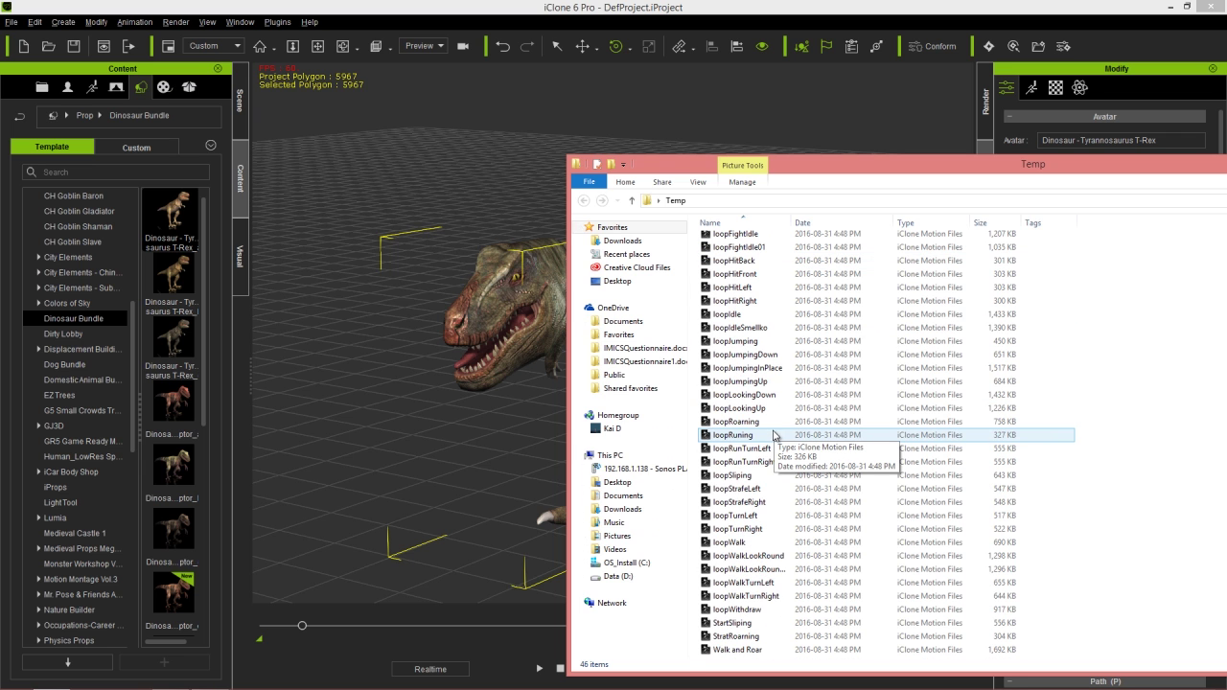
drag(738, 650, 519, 279)
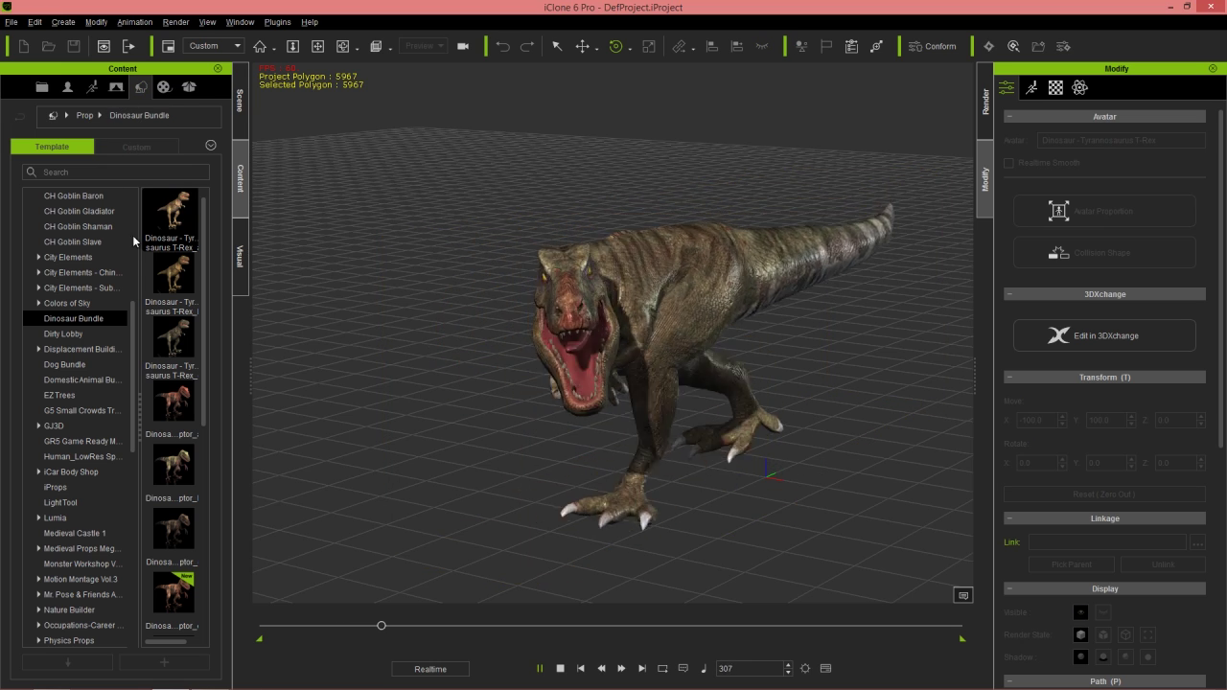
key(space)
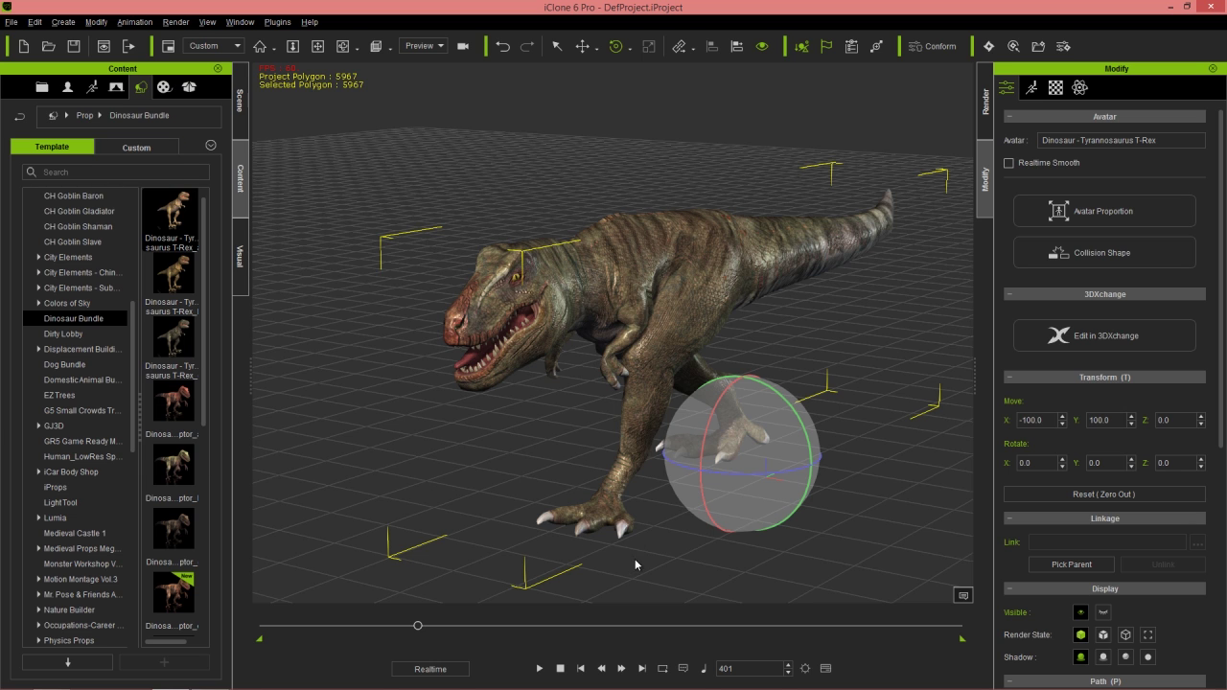
- Replay the T-Rex's motions from the first frame, and check its category in the scene's object list
drag(418, 625, 262, 631)
click(538, 669)
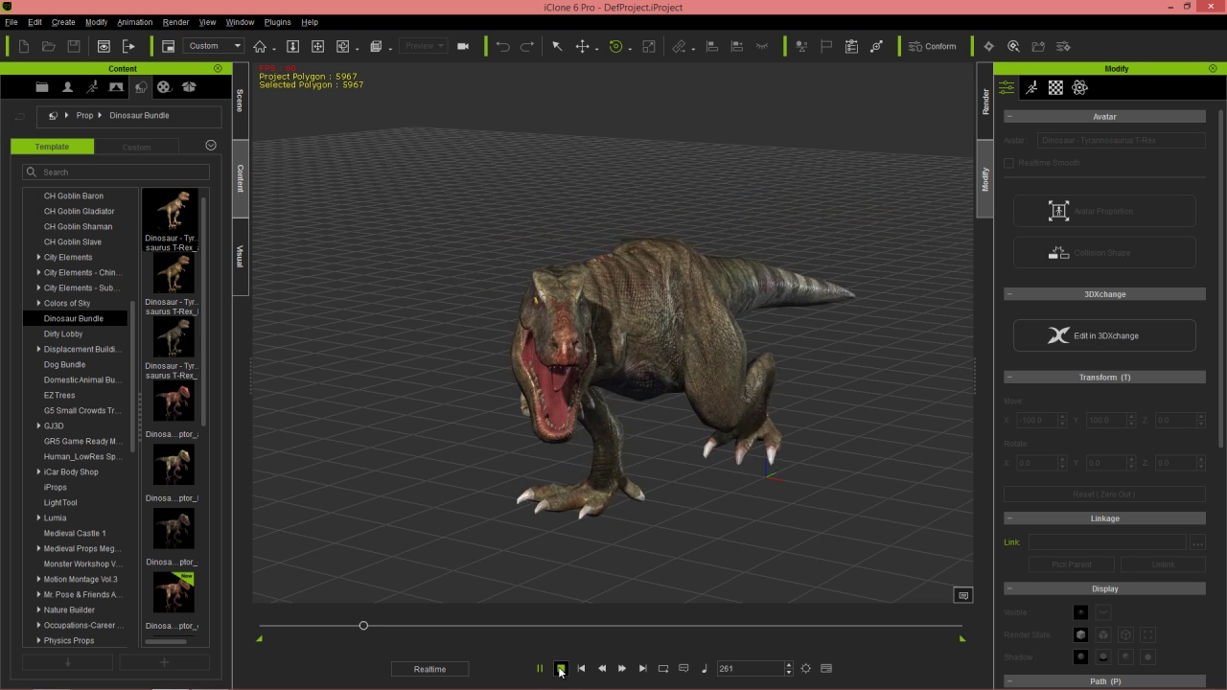
click(561, 668)
click(239, 117)
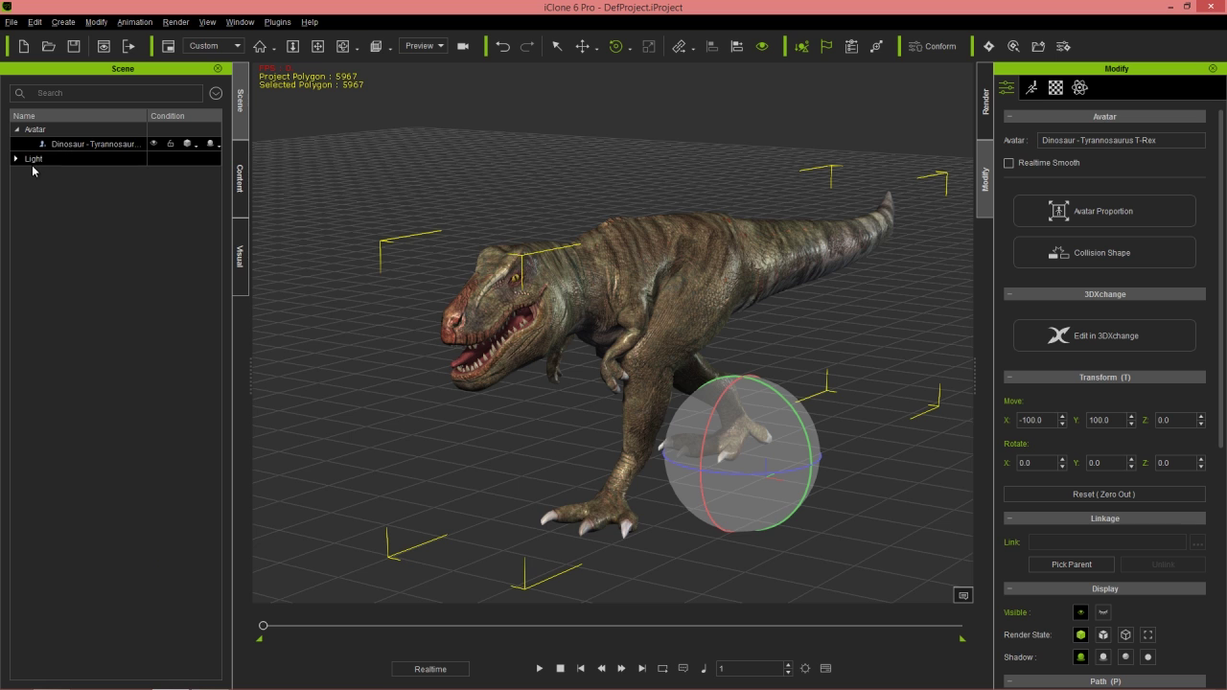
click(241, 177)
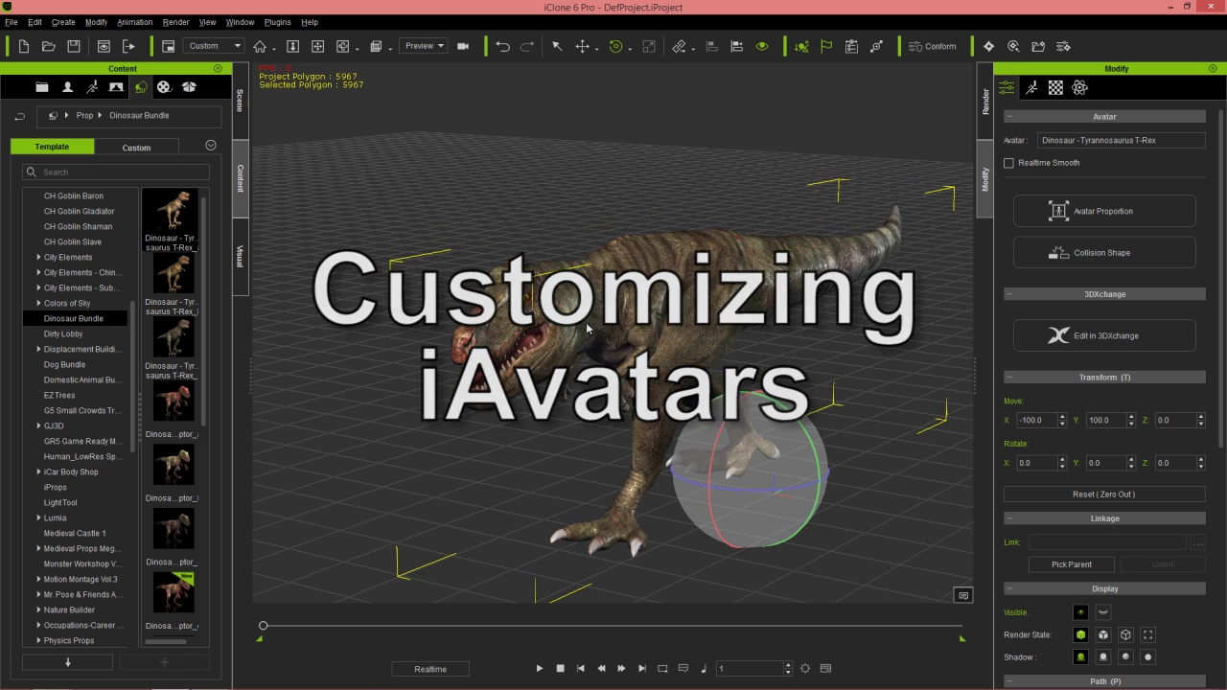
- Open the Avatar Proportion editor for the T-Rex, allowing its existing animation data to be removed
alt+drag(687, 373, 684, 248)
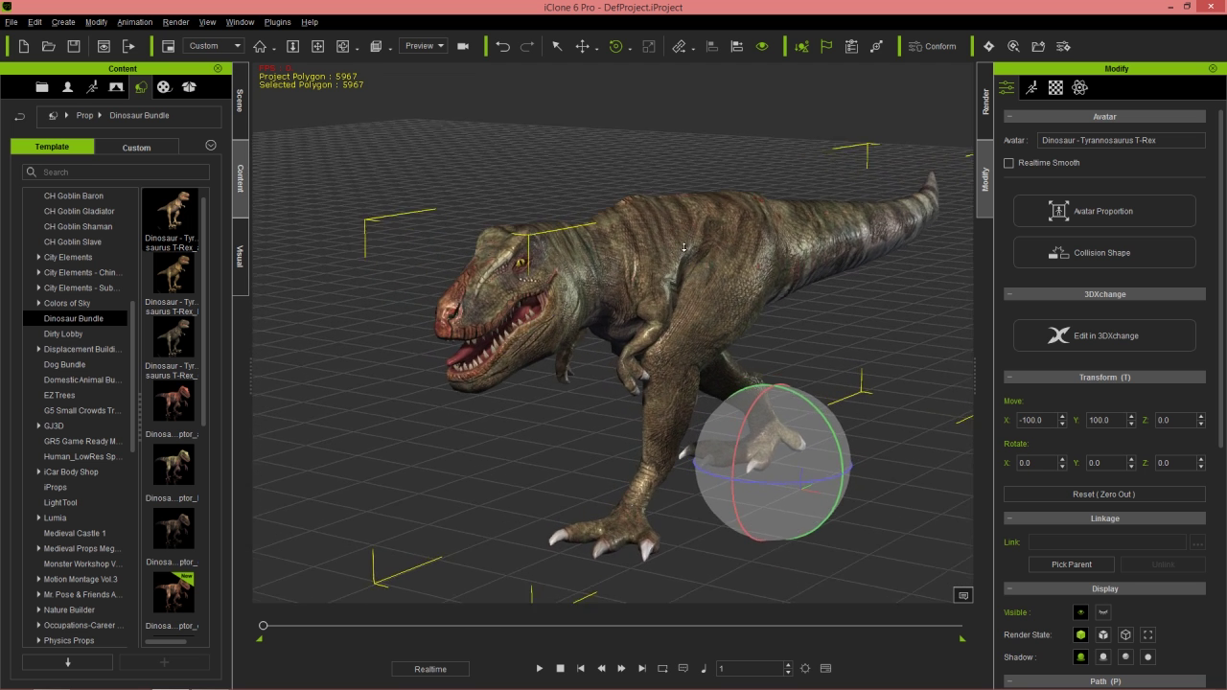
right_drag(684, 247, 687, 213)
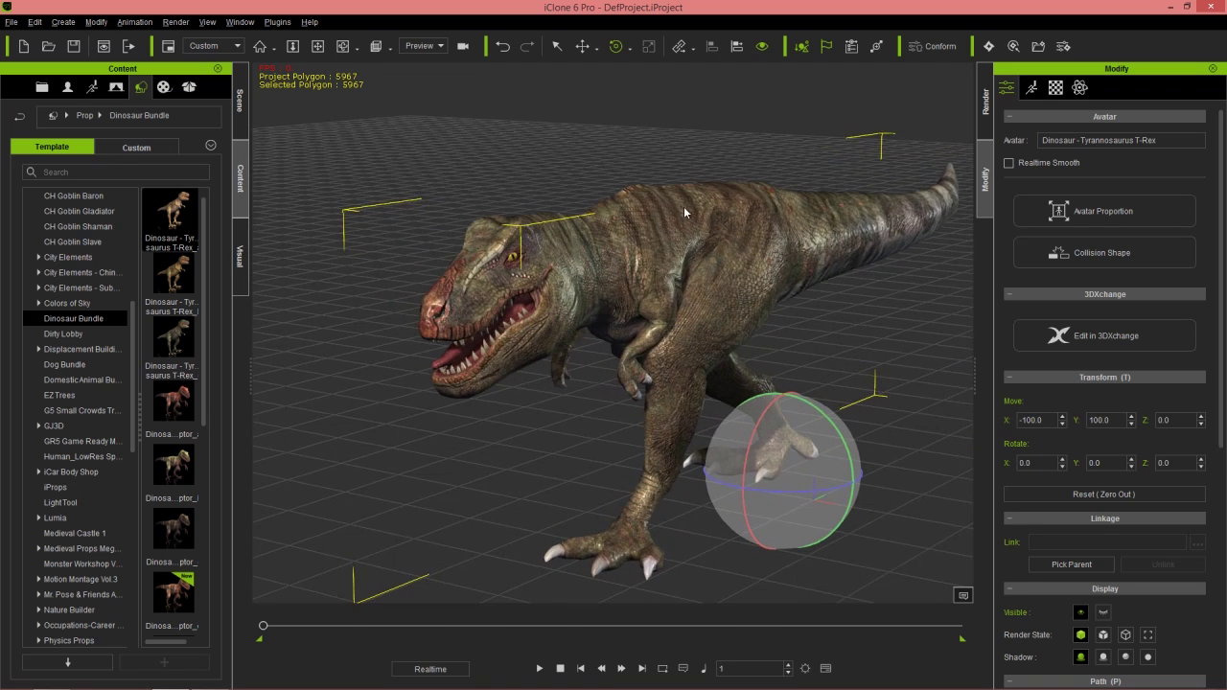
click(1103, 213)
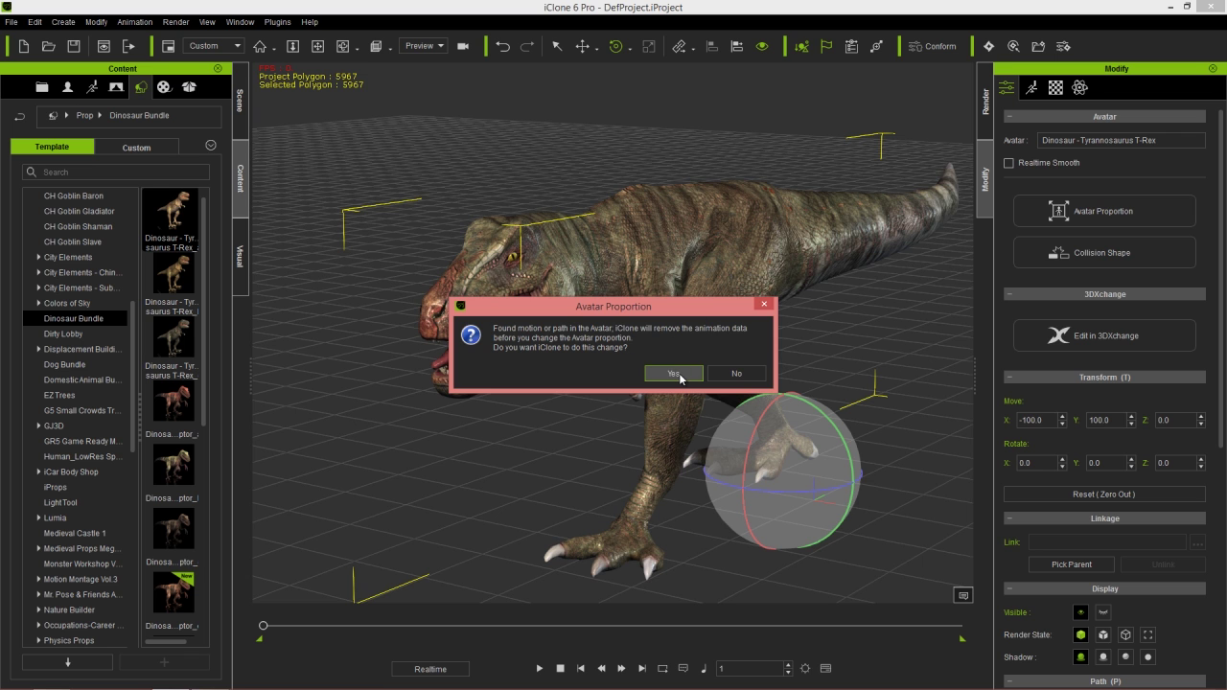
click(676, 374)
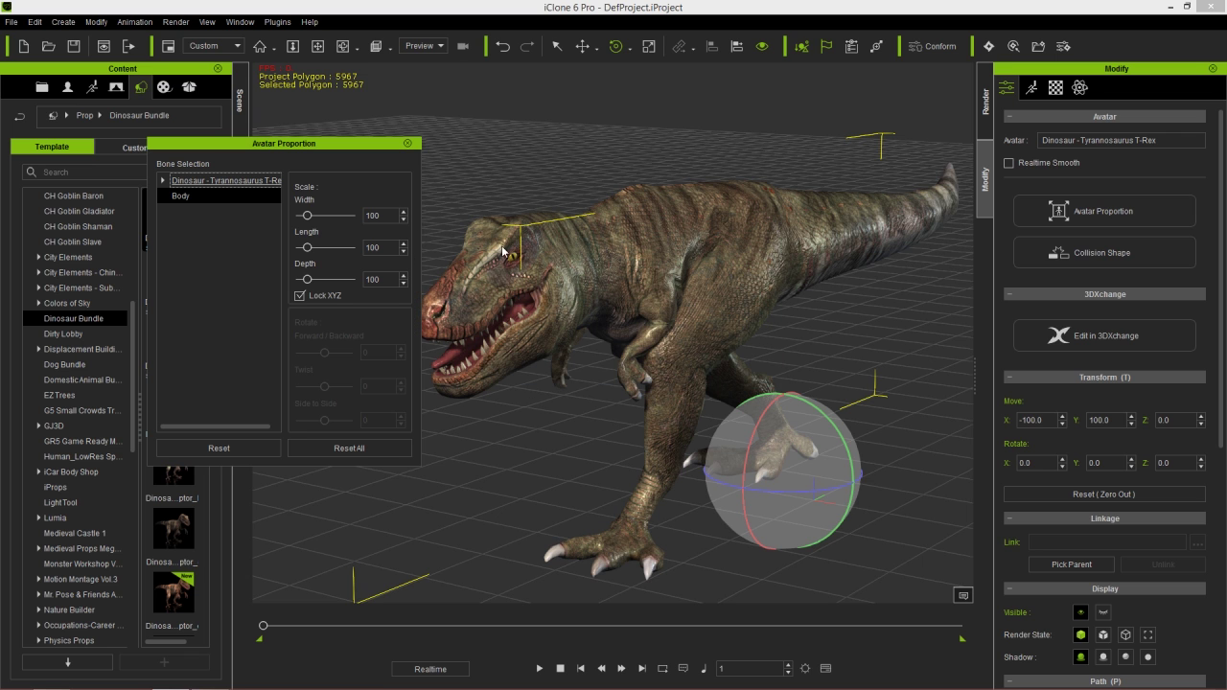
mouse_move(534, 298)
middle_down()
mouse_move(562, 268)
mouse_move(604, 280)
mouse_move(551, 299)
middle_up()
right_drag(664, 271, 687, 361)
mouse_move(677, 266)
middle_down()
mouse_move(691, 285)
mouse_move(675, 276)
middle_up()
- Expand the T-Rex's bone hierarchy through Object_Pivot_Node and RootMotion to the tail, spine and leg branches under T_Rex_ROOTSHJnt
click(165, 186)
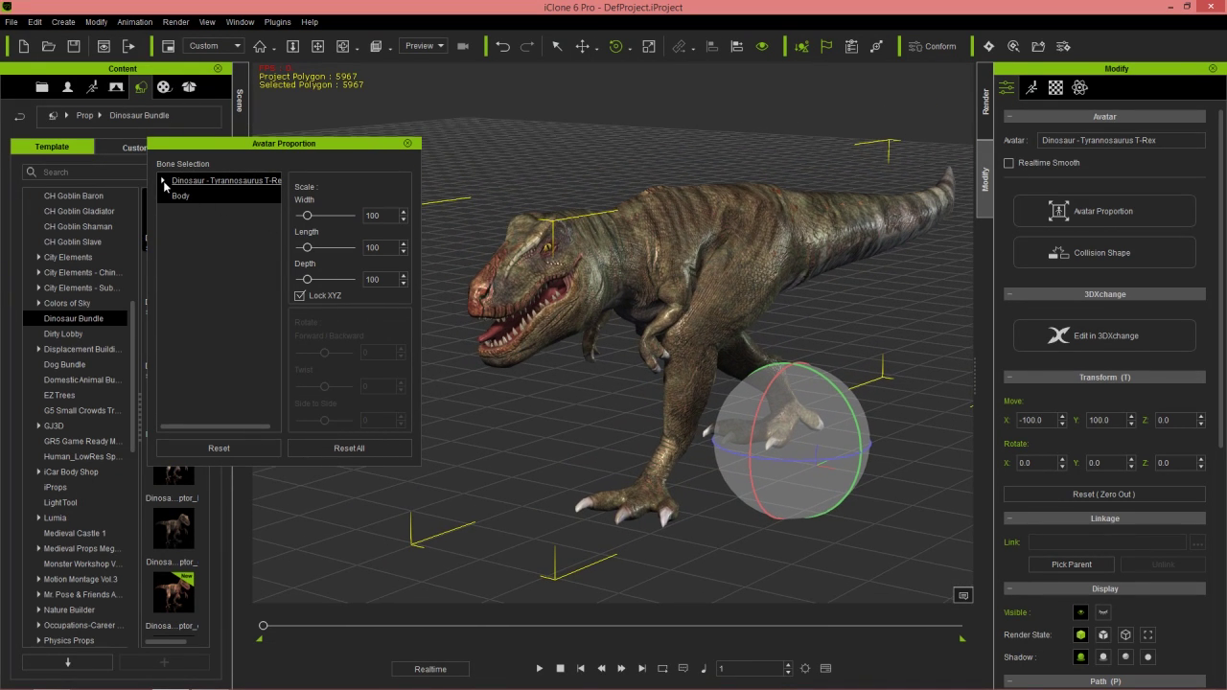
click(164, 181)
click(176, 196)
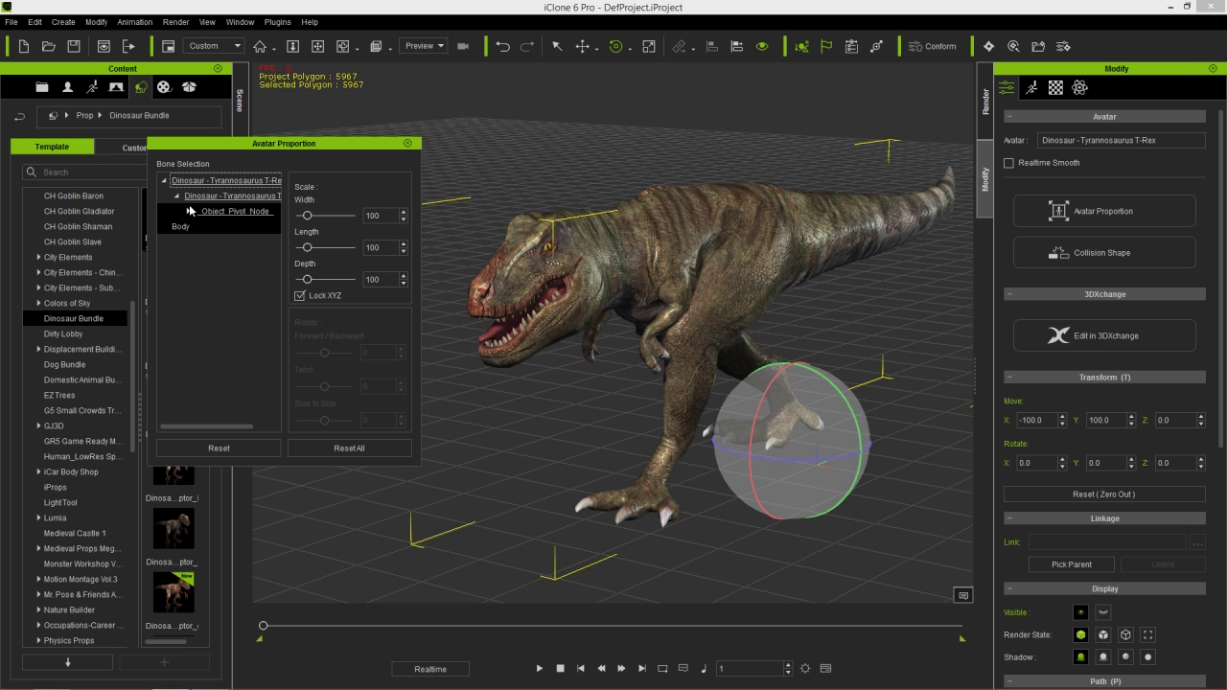
click(189, 211)
click(202, 242)
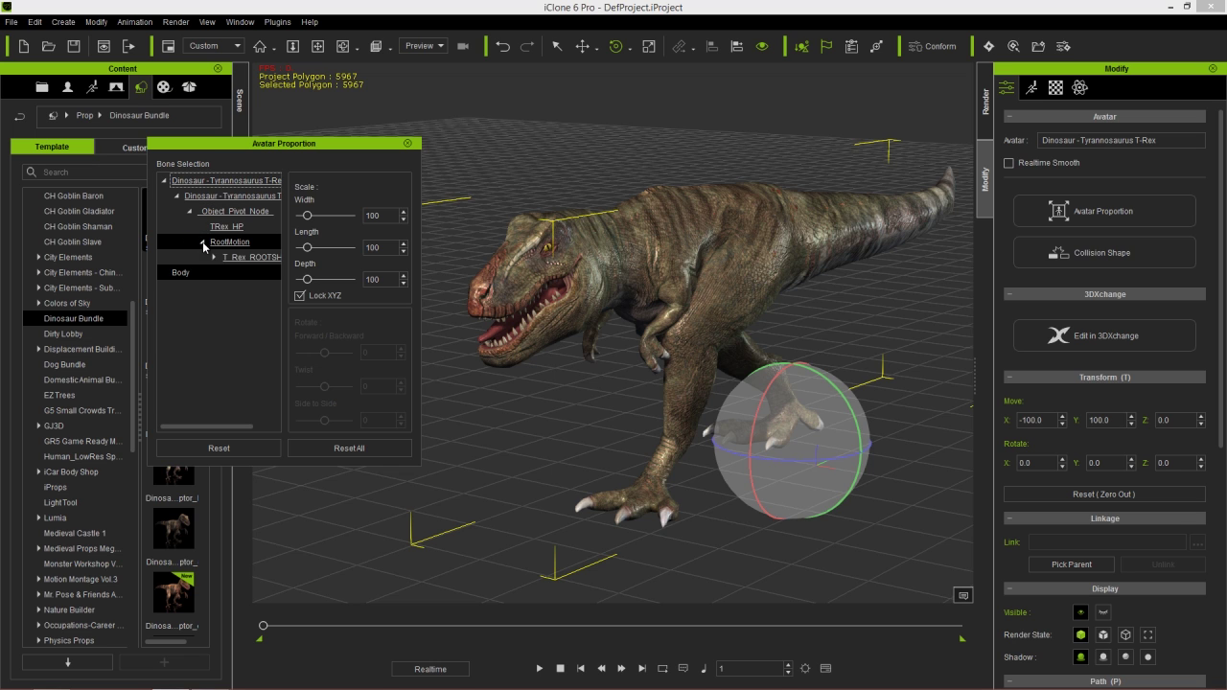
click(213, 259)
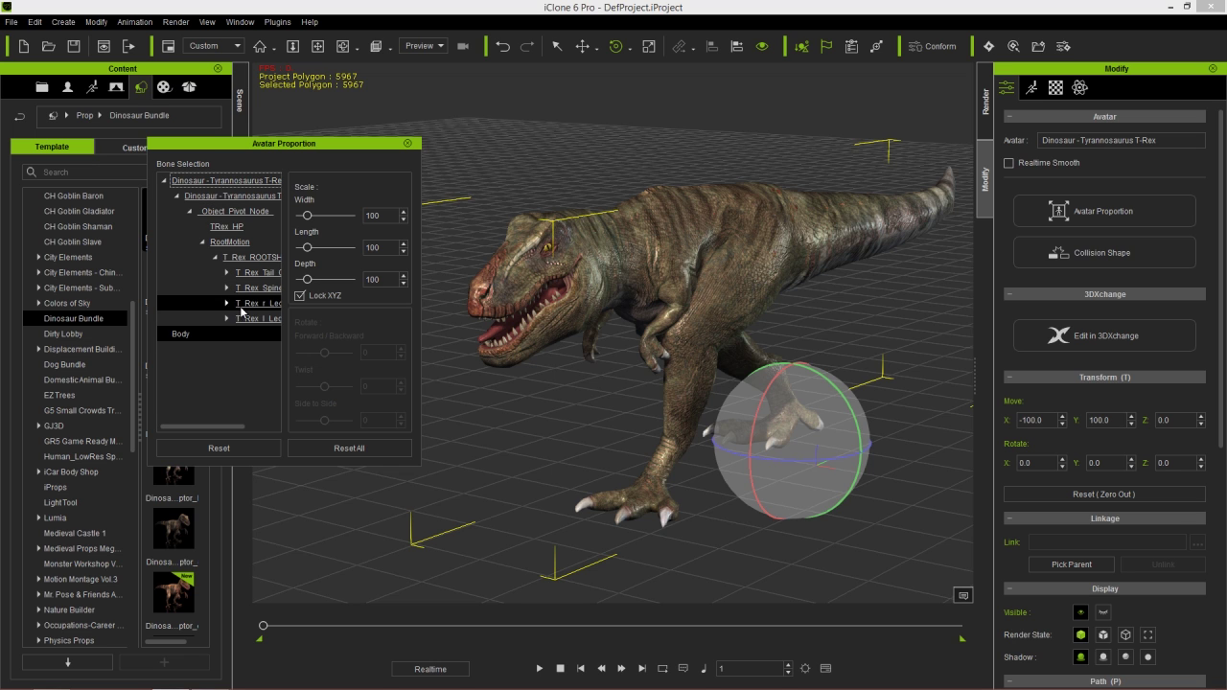
drag(207, 427, 242, 430)
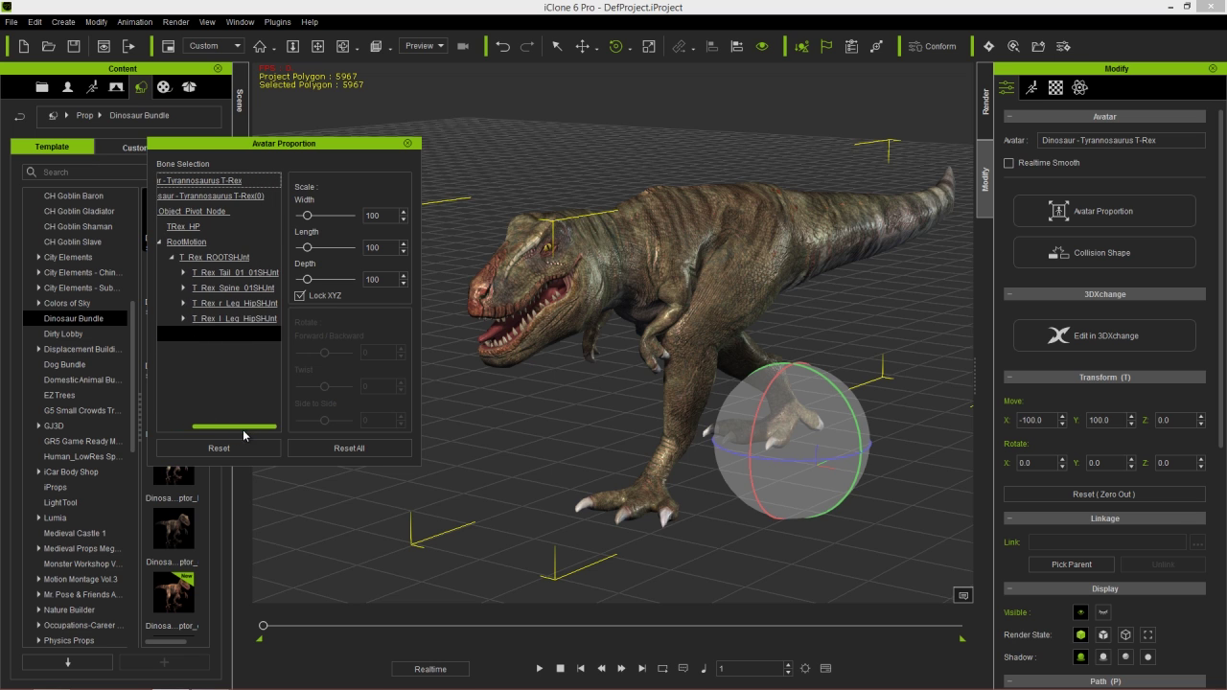
- Expand the spine chain from T_Rex_Spine_01SHJnt through T_Rex_Spine_03SHJnt
click(224, 303)
click(188, 291)
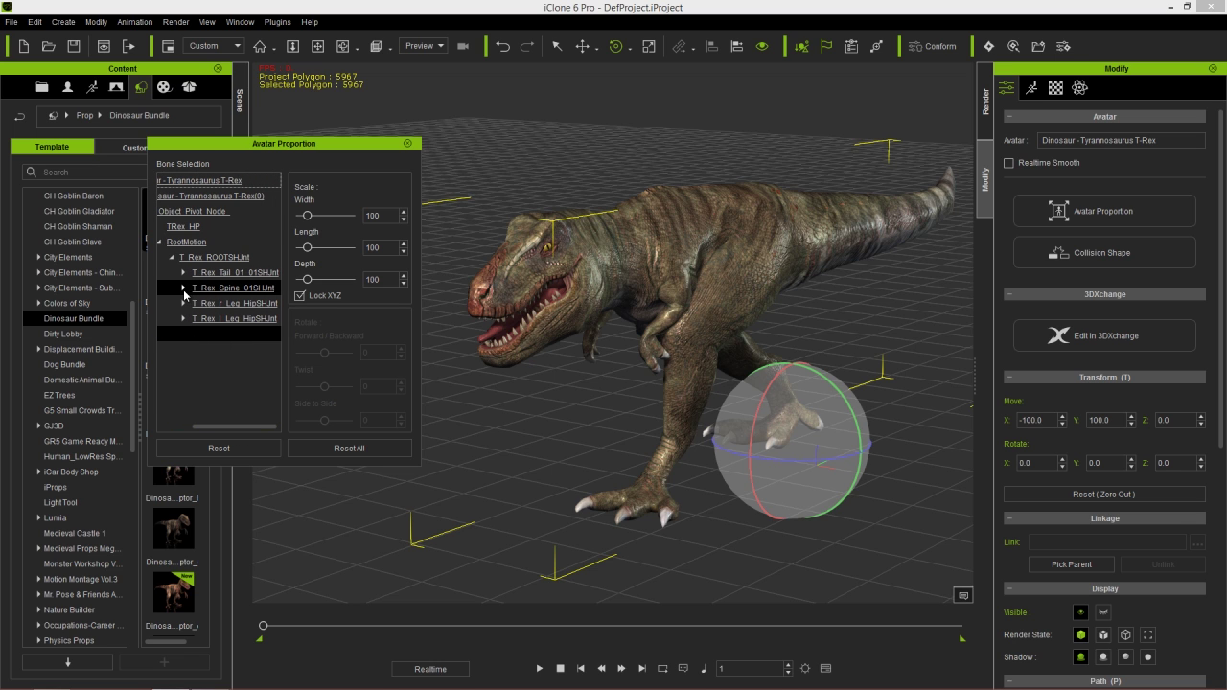
click(184, 287)
click(197, 304)
click(198, 303)
click(210, 318)
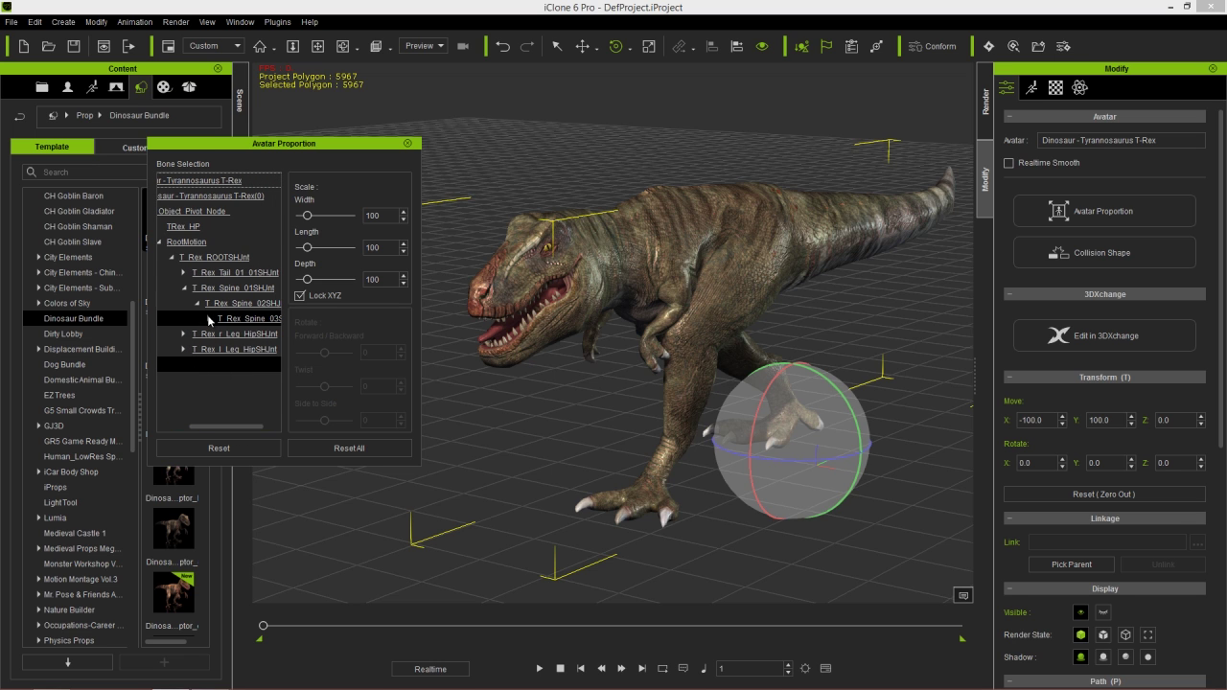
click(210, 318)
- Expand T_Rex_Spine_04SHJnt and T_Rex_Spine_TopSHJnt, and select the neck bone T_Rex_Neck_01SHJnt
drag(216, 428, 235, 427)
click(189, 338)
click(189, 335)
click(200, 351)
click(199, 351)
mouse_move(222, 430)
mouse_down()
mouse_move(246, 433)
mouse_move(233, 434)
mouse_up()
click(219, 381)
click(180, 378)
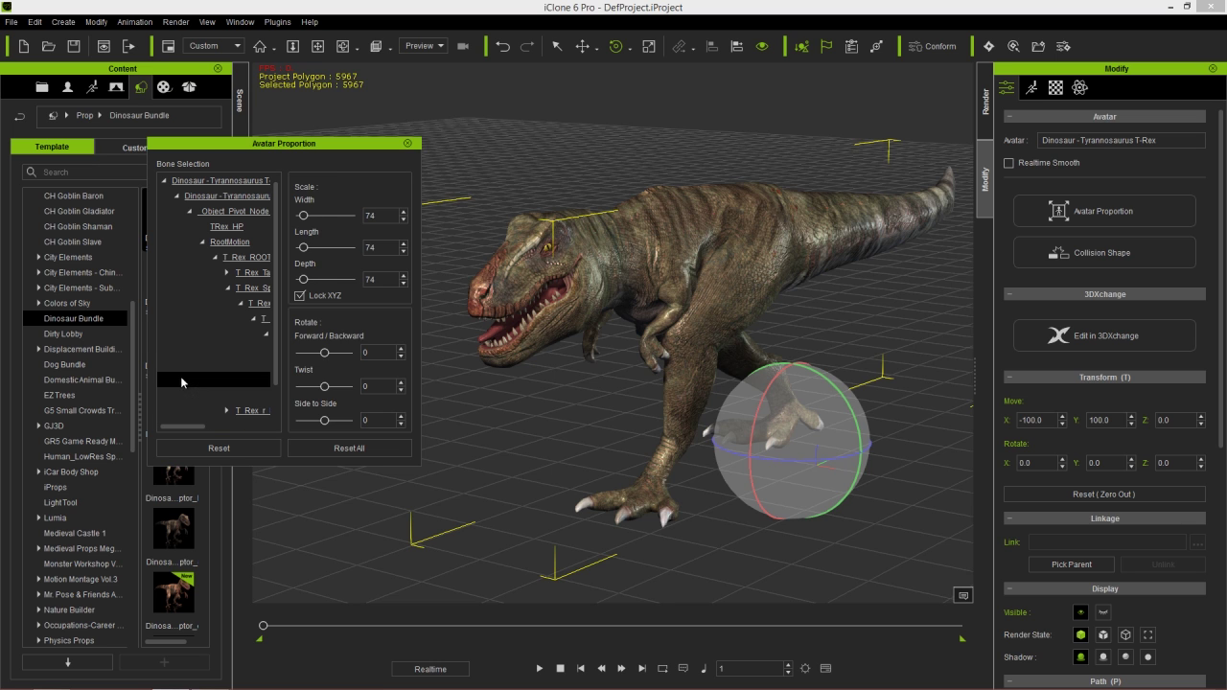
- Expand the neck bones T_Rex_Neck_01SHJnt and T_Rex_Neck_TopSHJnt, and select the jaw bone T_Rex_Head_JawSHJnt
drag(188, 426, 246, 430)
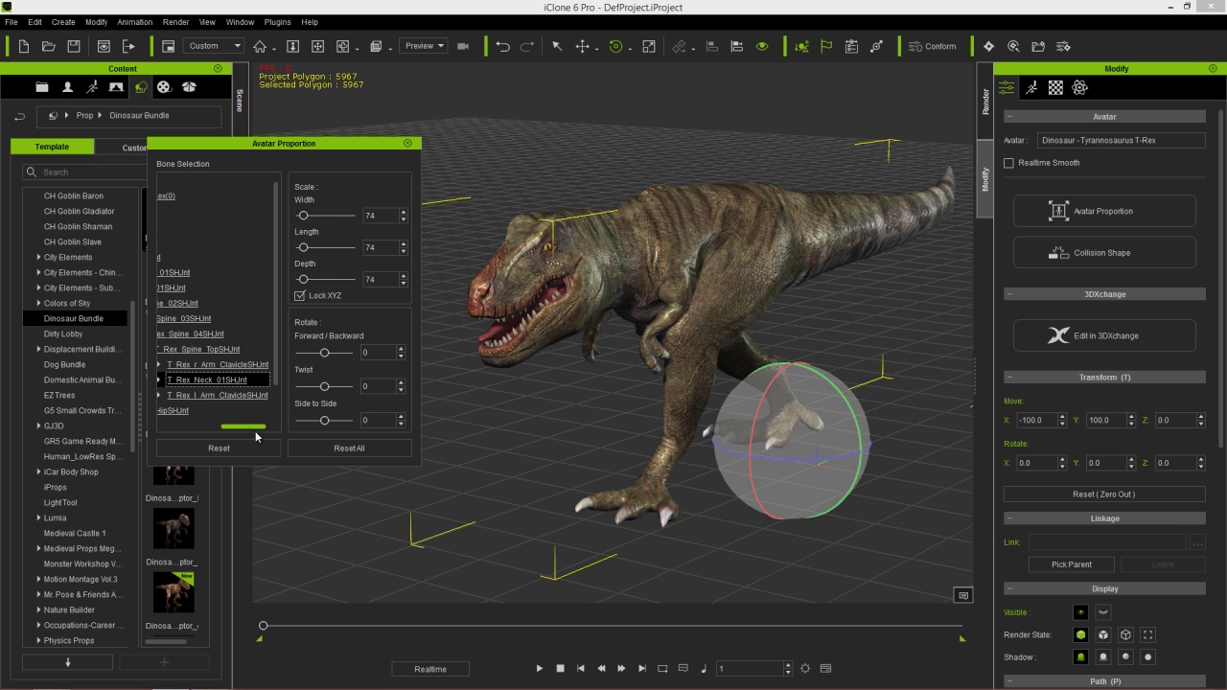
click(199, 382)
click(198, 382)
click(209, 395)
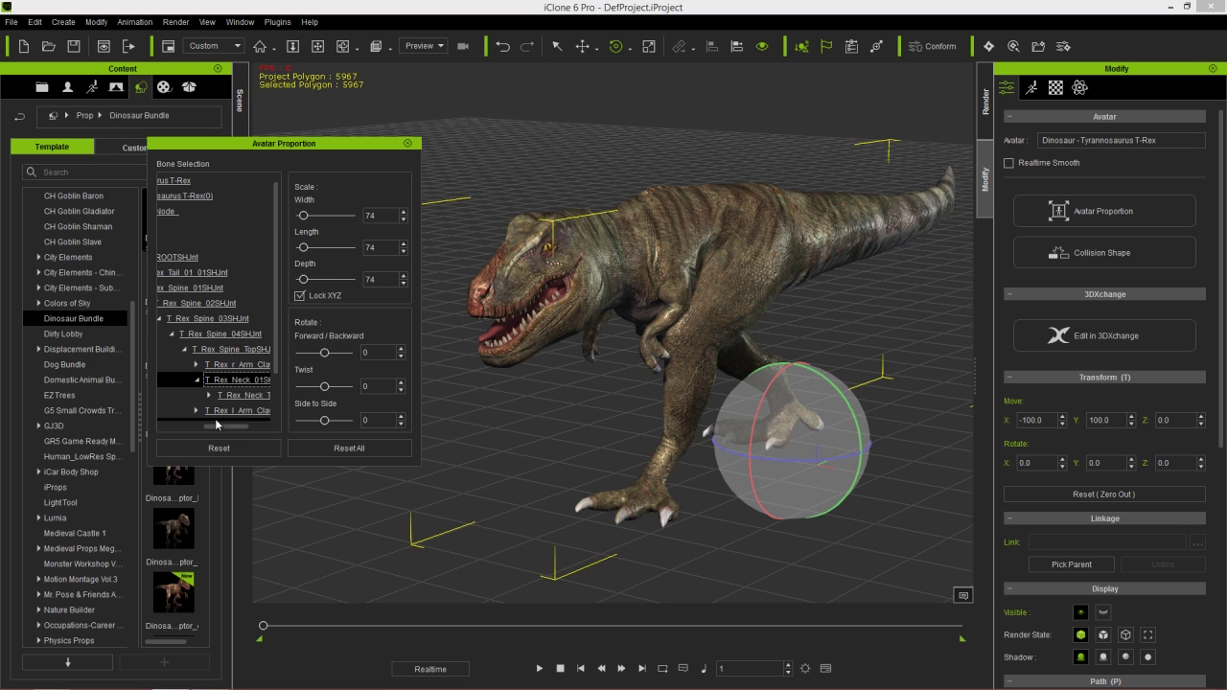
click(221, 409)
drag(220, 428, 240, 429)
scroll(237, 394, down, 2)
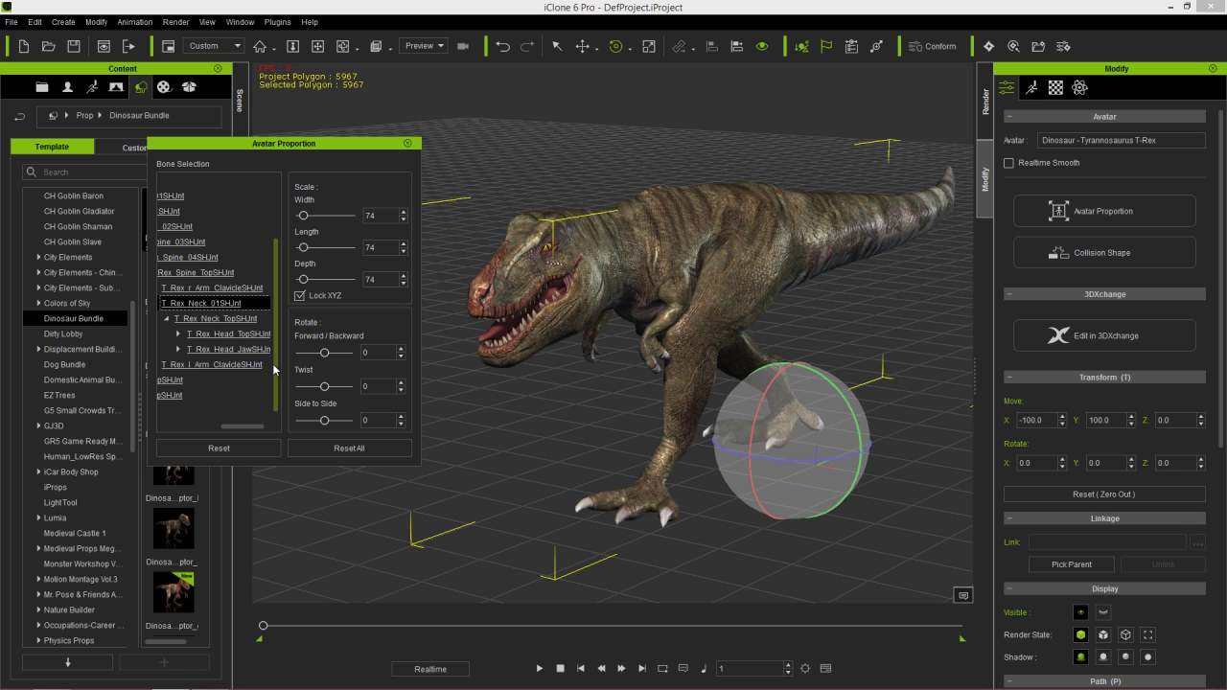
click(240, 351)
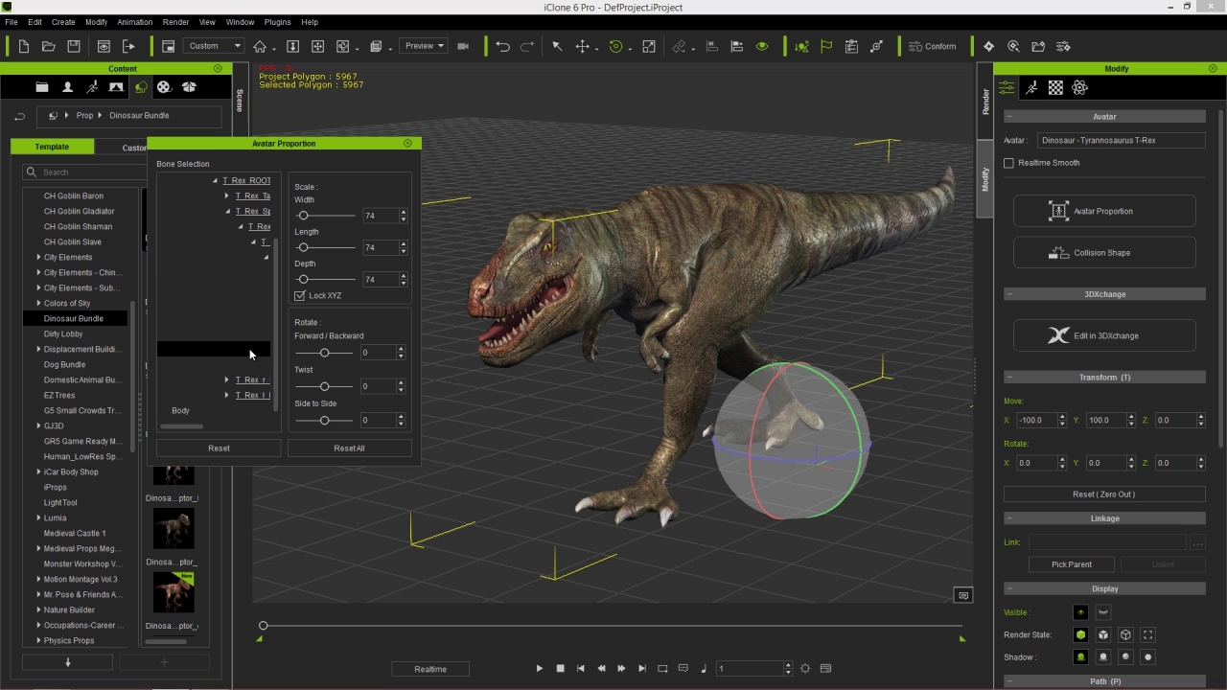
drag(191, 427, 264, 434)
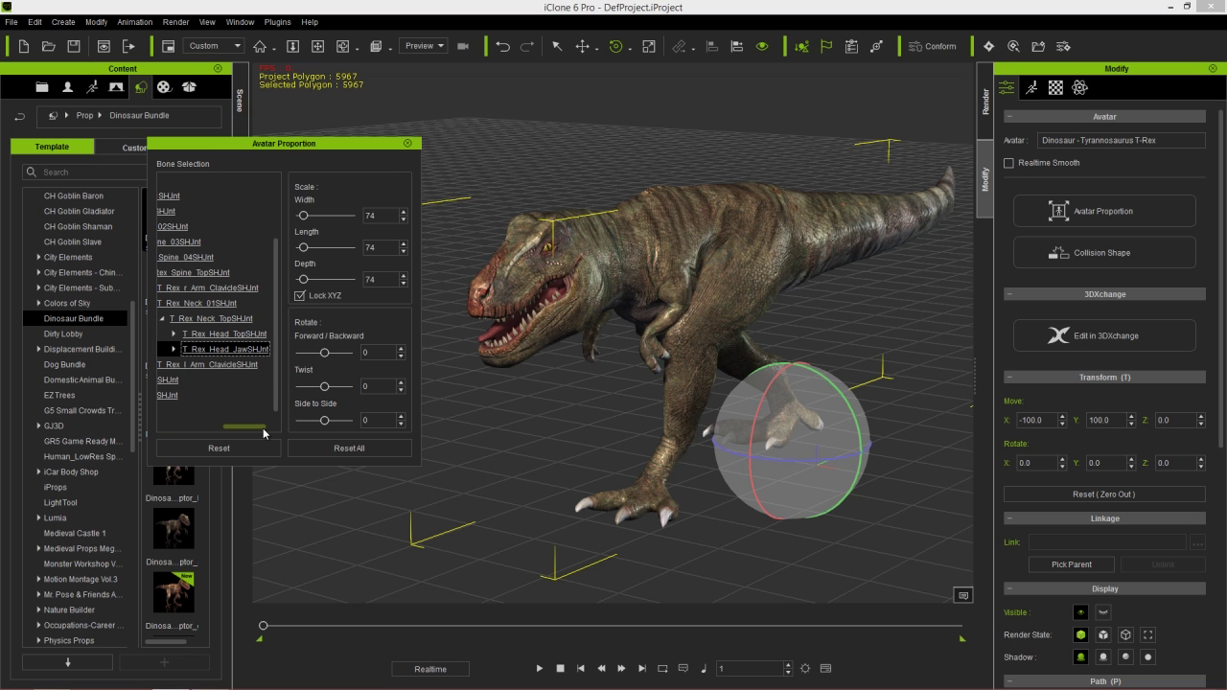
- Unlock XYZ scaling and try separate jaw scales of about 95 in width, 104 in length and 77 in depth
click(301, 296)
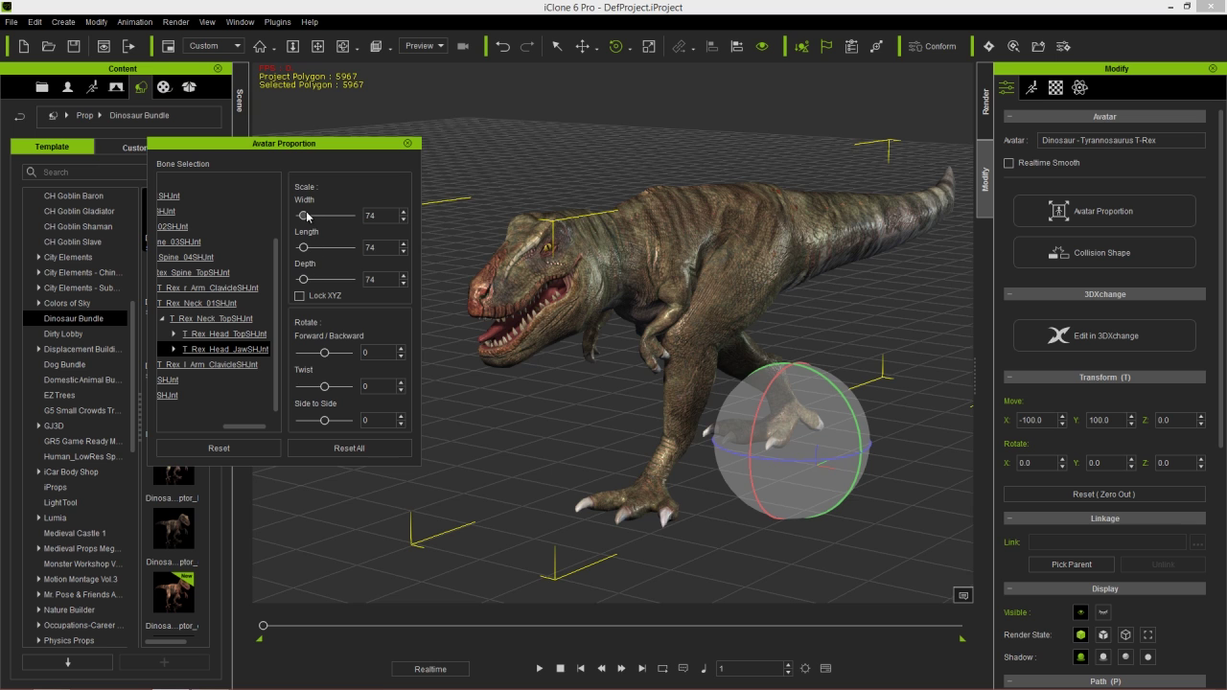
drag(310, 217, 313, 278)
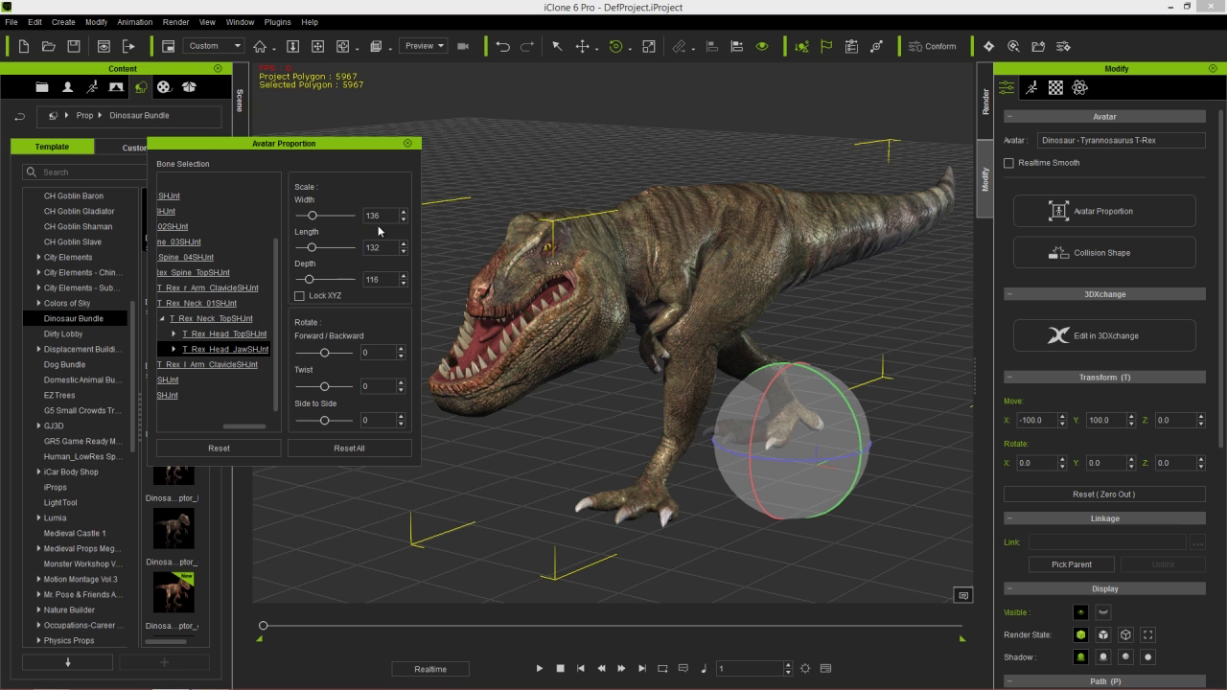
drag(314, 218, 305, 282)
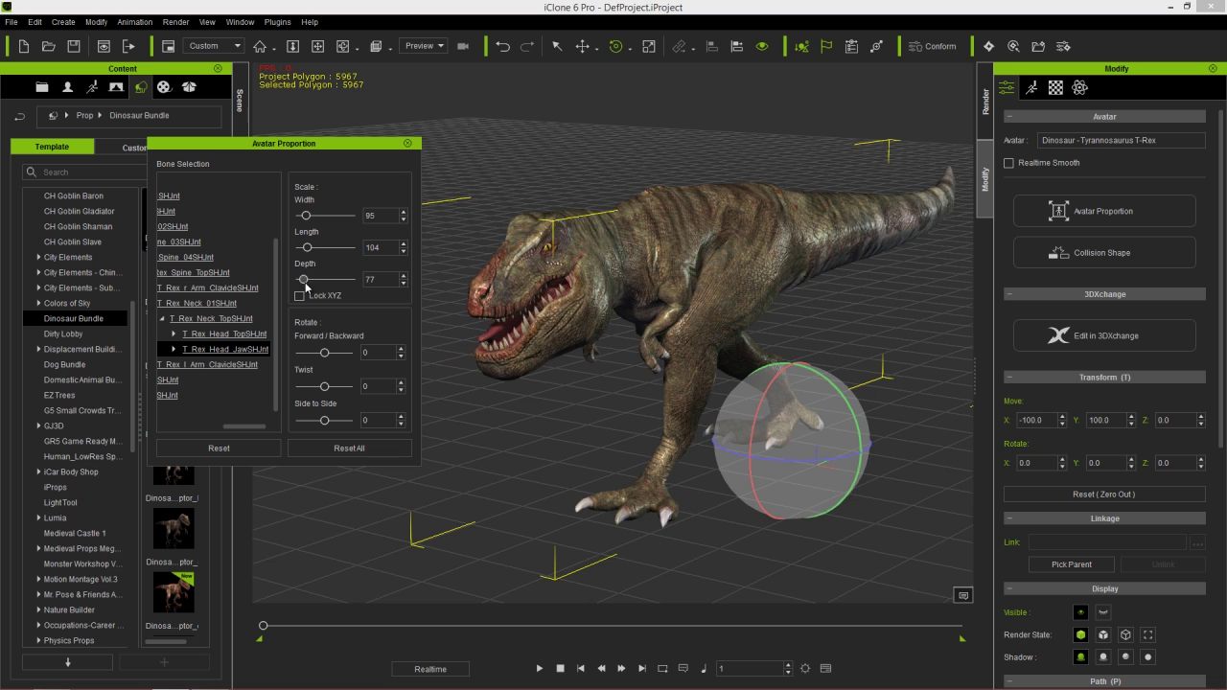
- Restore the jaw bone's width, length and depth to 74, and lock XYZ scaling again
click(245, 347)
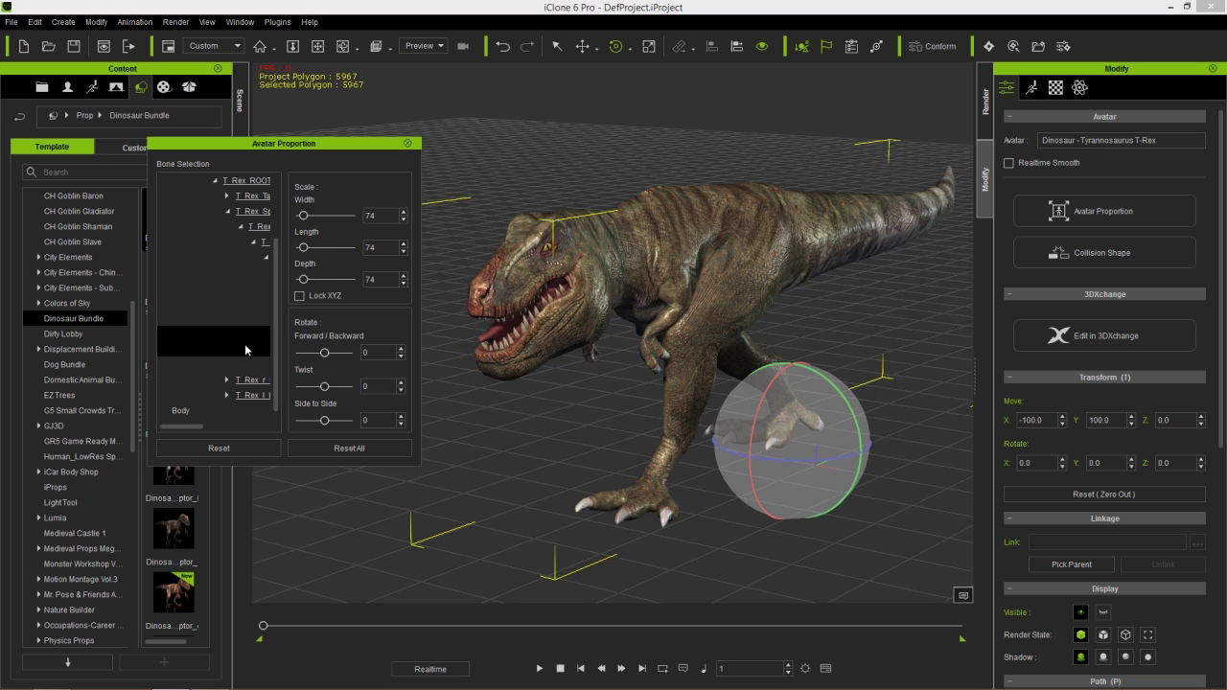
drag(187, 426, 240, 426)
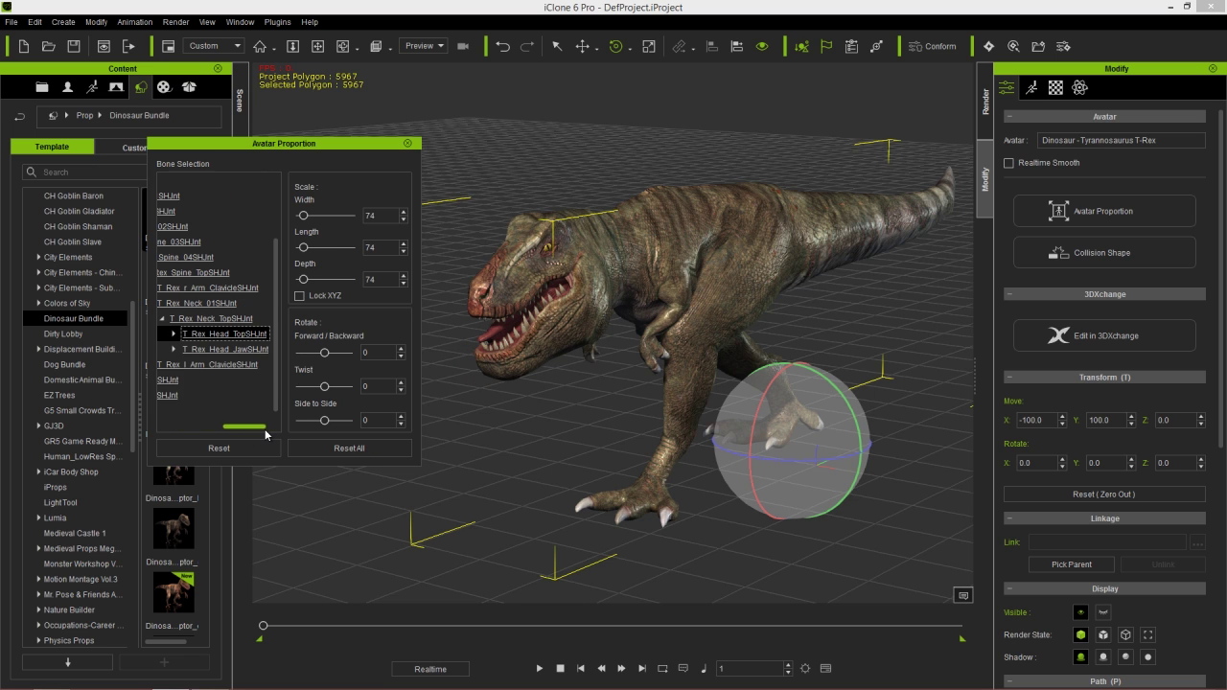
click(240, 351)
text(74)
double_click(387, 250)
text(7)
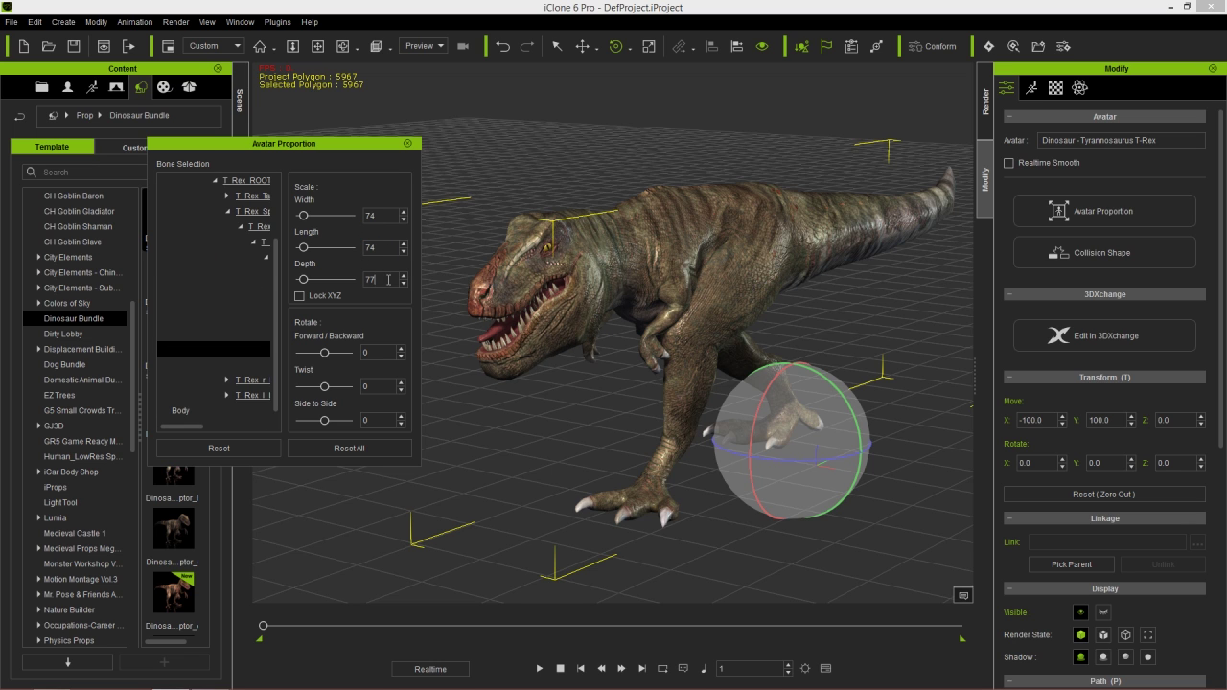
double_click(388, 280)
text(7)
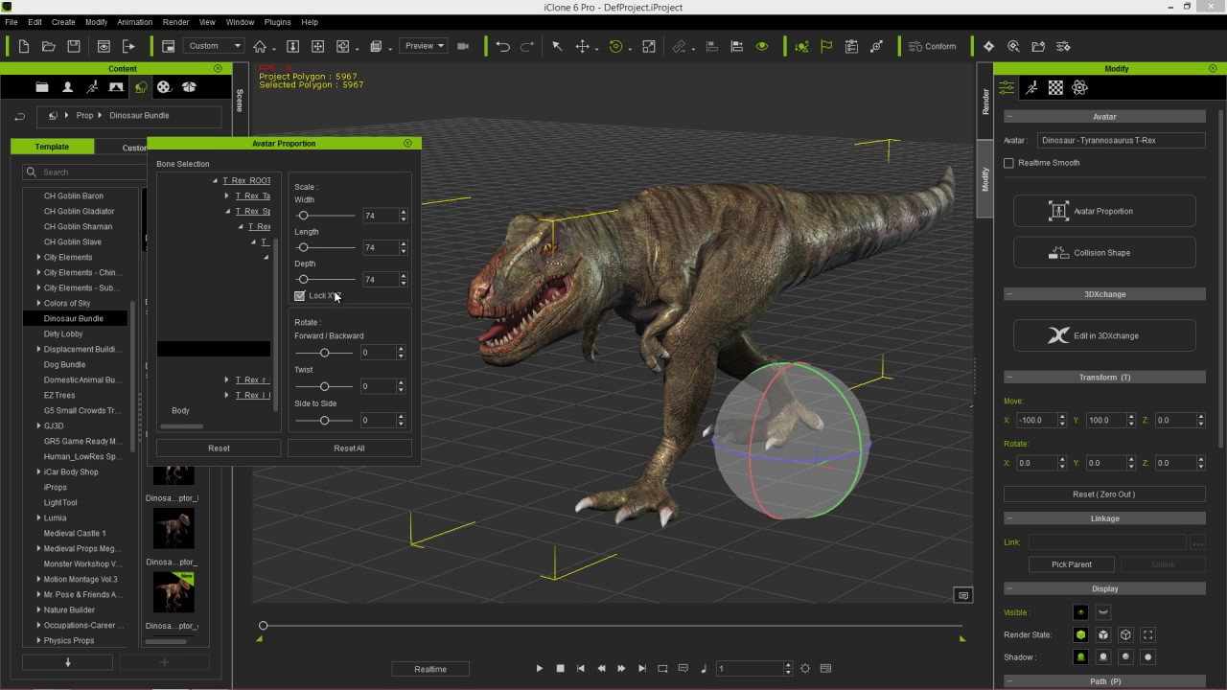
- Try a uniform scale of about 82 on the jaw bone, and return it to 74
drag(304, 216, 317, 220)
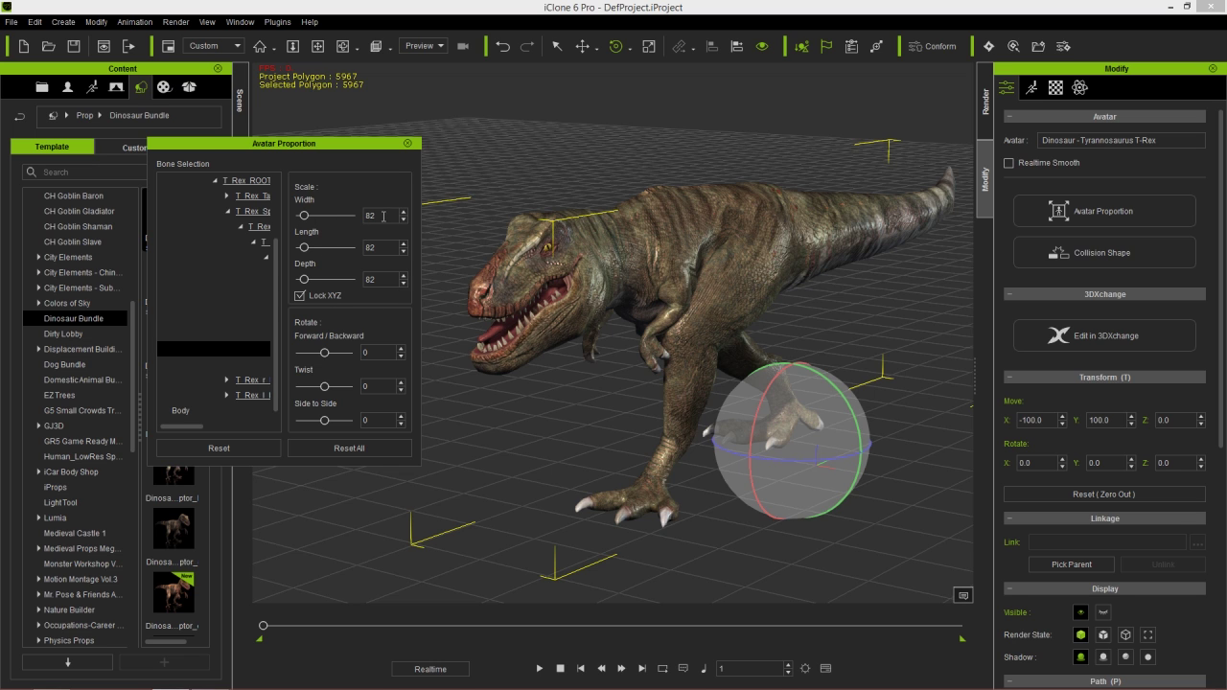
text(74)
key(Return)
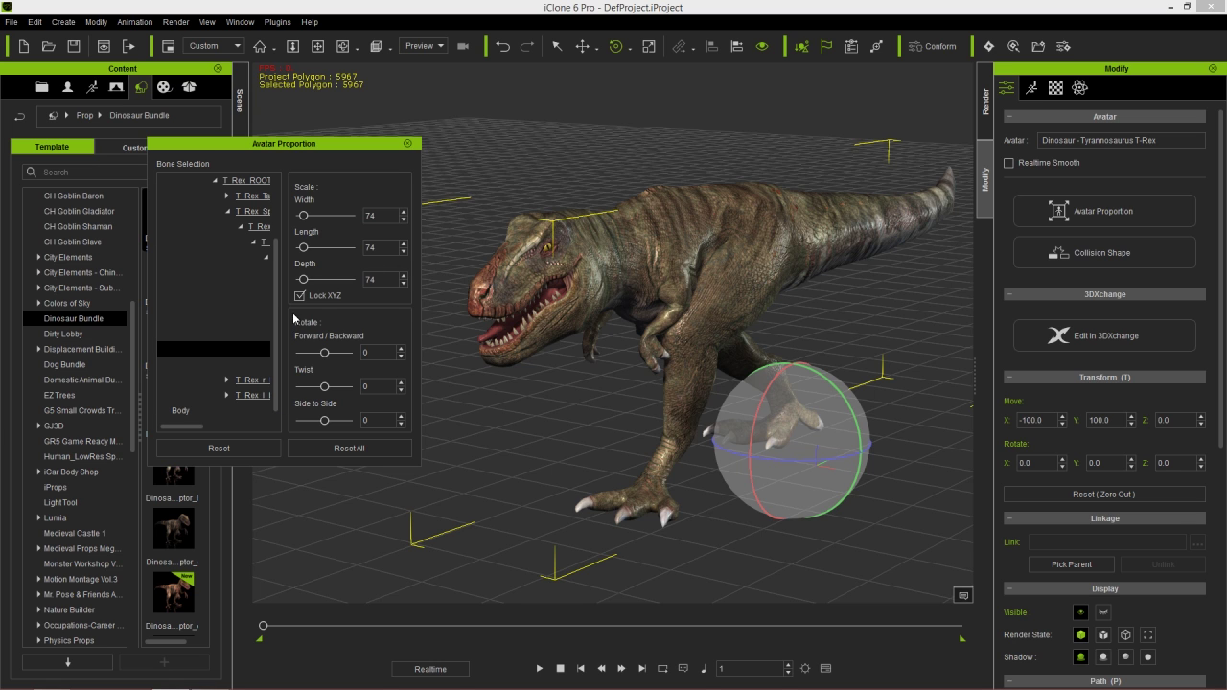
- Select T_Rex_Head_TopSHJnt and T_Rex_Head_JawSHJnt together, and enlarge the whole head uniformly to a scale of about 123
drag(188, 427, 250, 432)
click(240, 334)
click(238, 351)
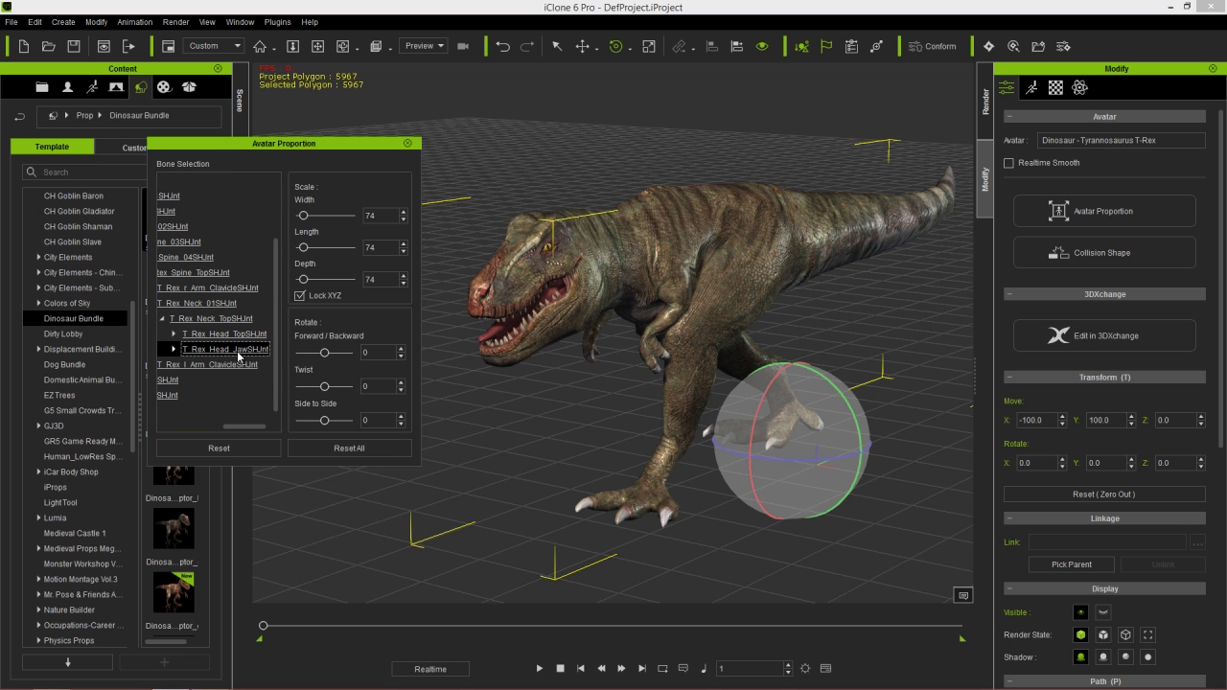
click(241, 335)
ctrl+click(240, 335)
drag(192, 429, 256, 430)
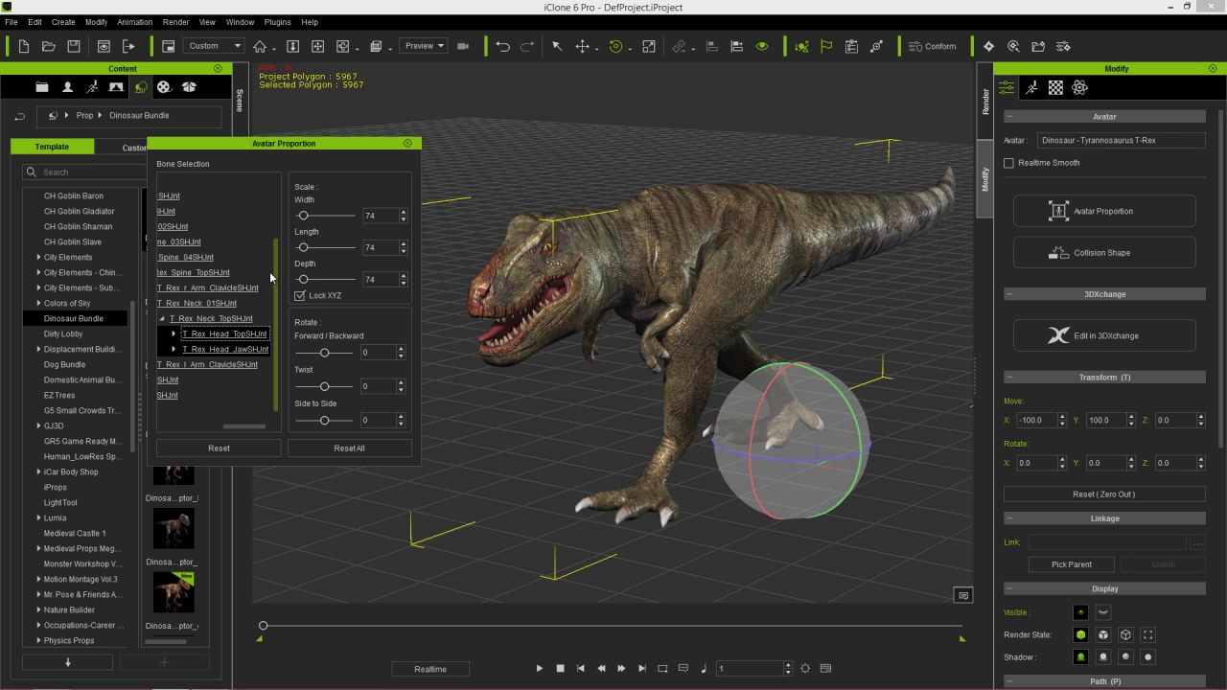
drag(305, 221, 312, 225)
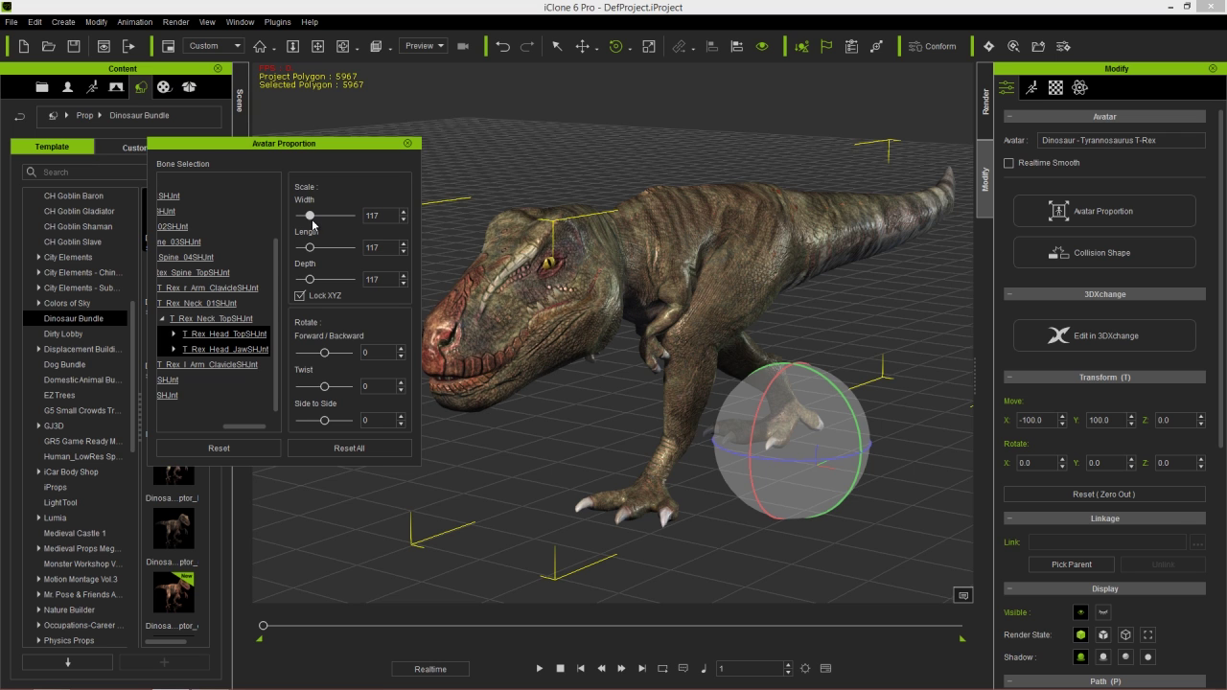
drag(313, 225, 314, 222)
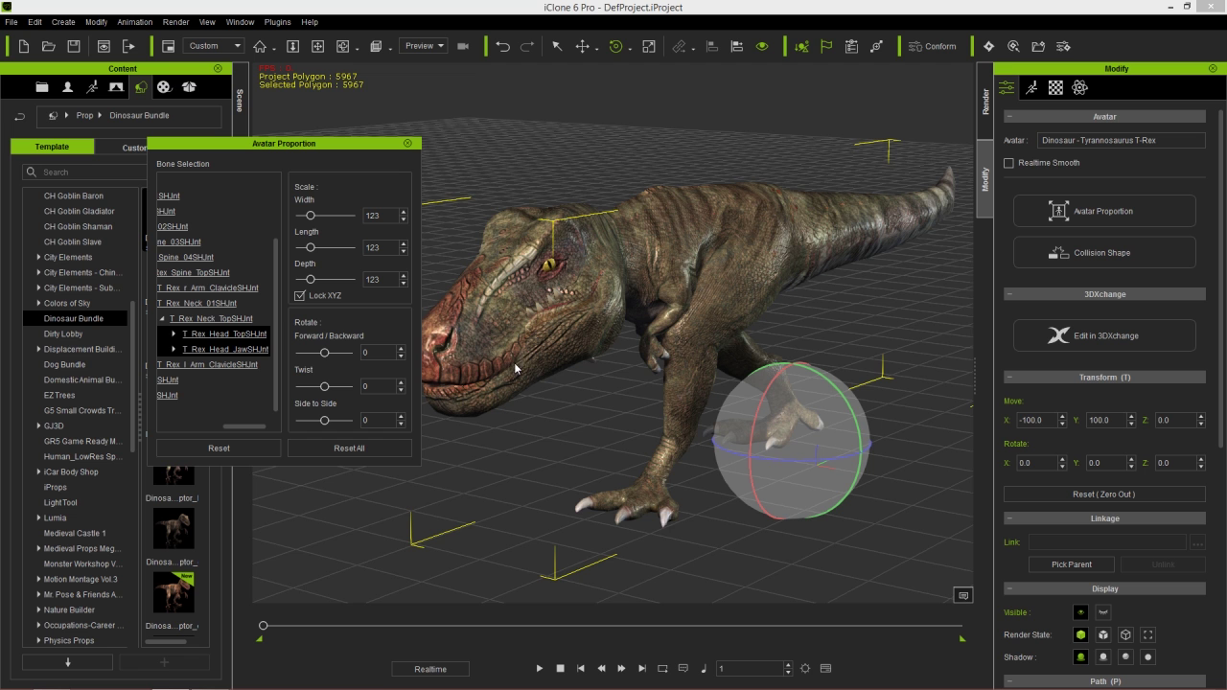
- Rotate only the upper head bone T_Rex_Head_TopSHJnt to about -16 forward/backward
alt+drag(552, 341, 668, 359)
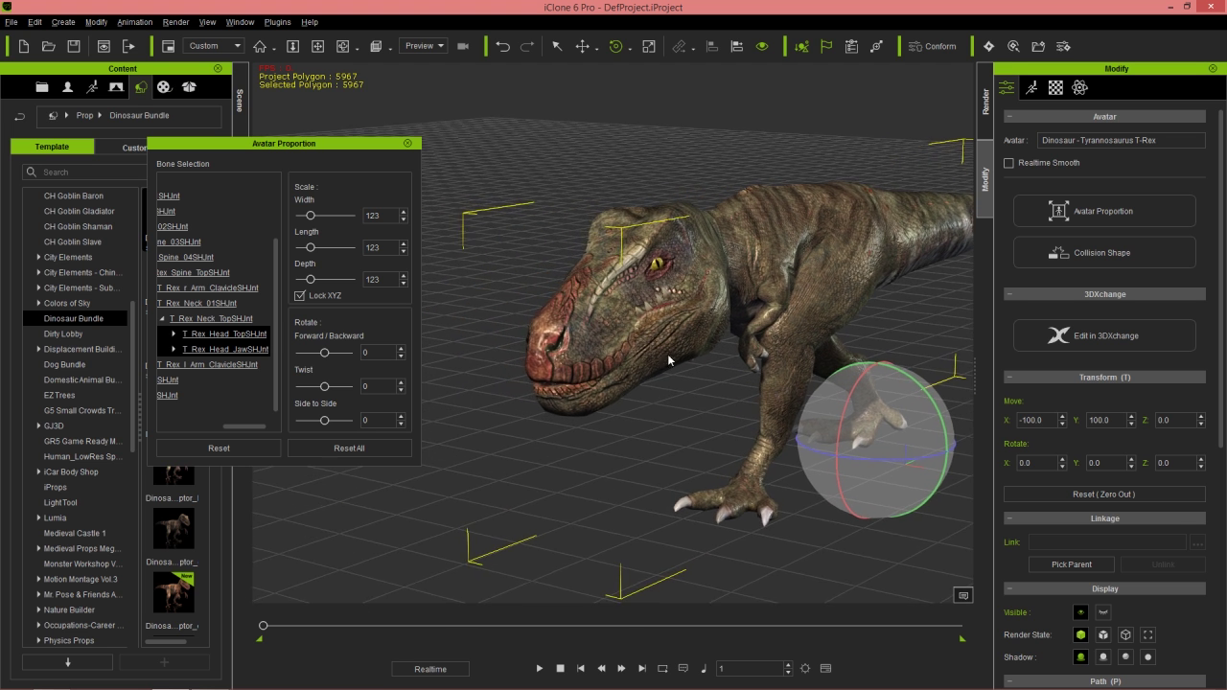
alt+right_drag(682, 369, 605, 313)
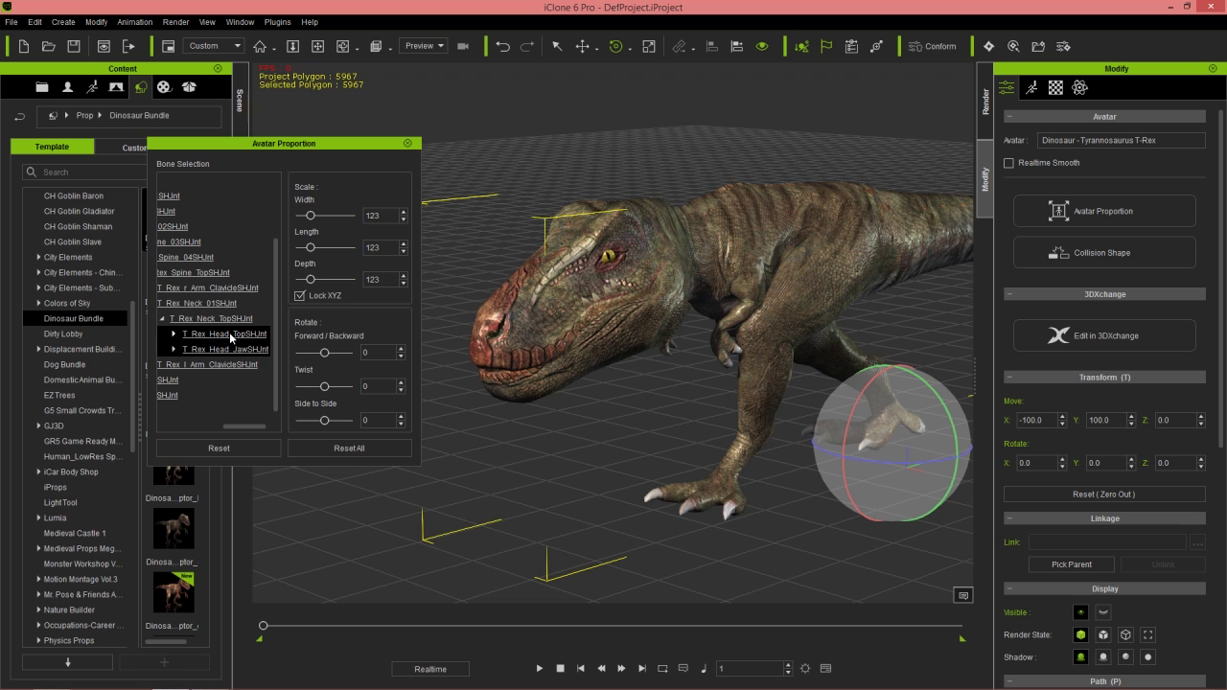
mouse_move(244, 425)
mouse_down()
mouse_move(167, 425)
mouse_move(230, 425)
mouse_up()
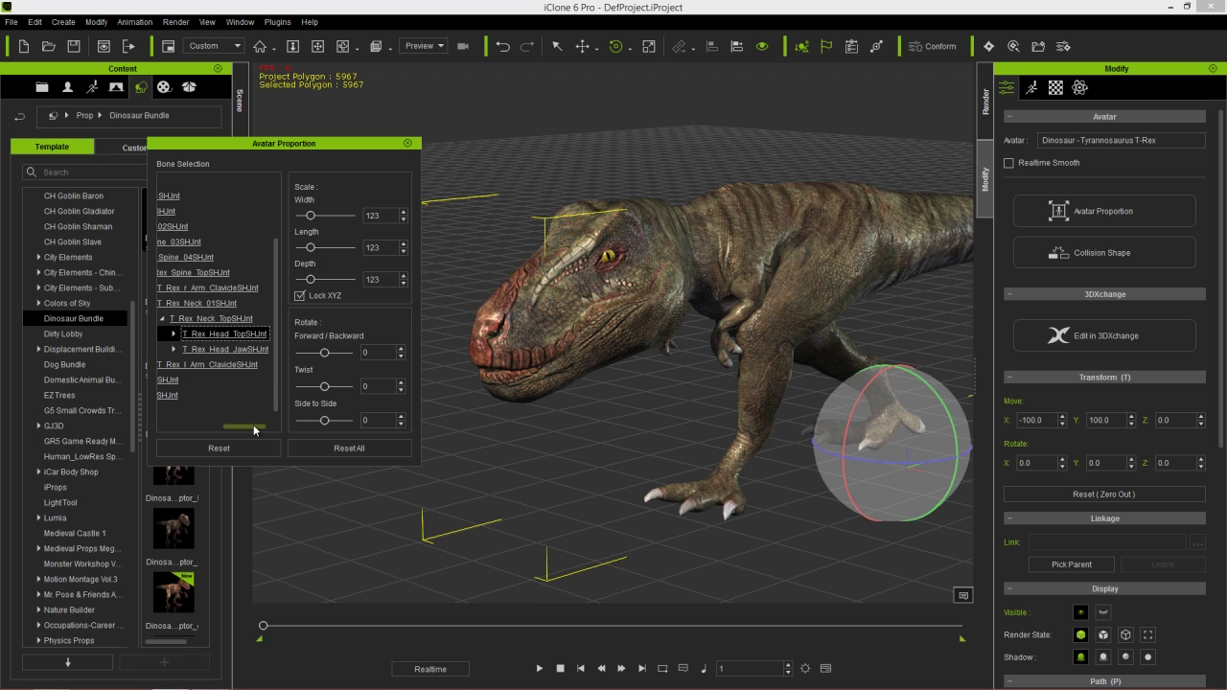
drag(324, 353, 316, 354)
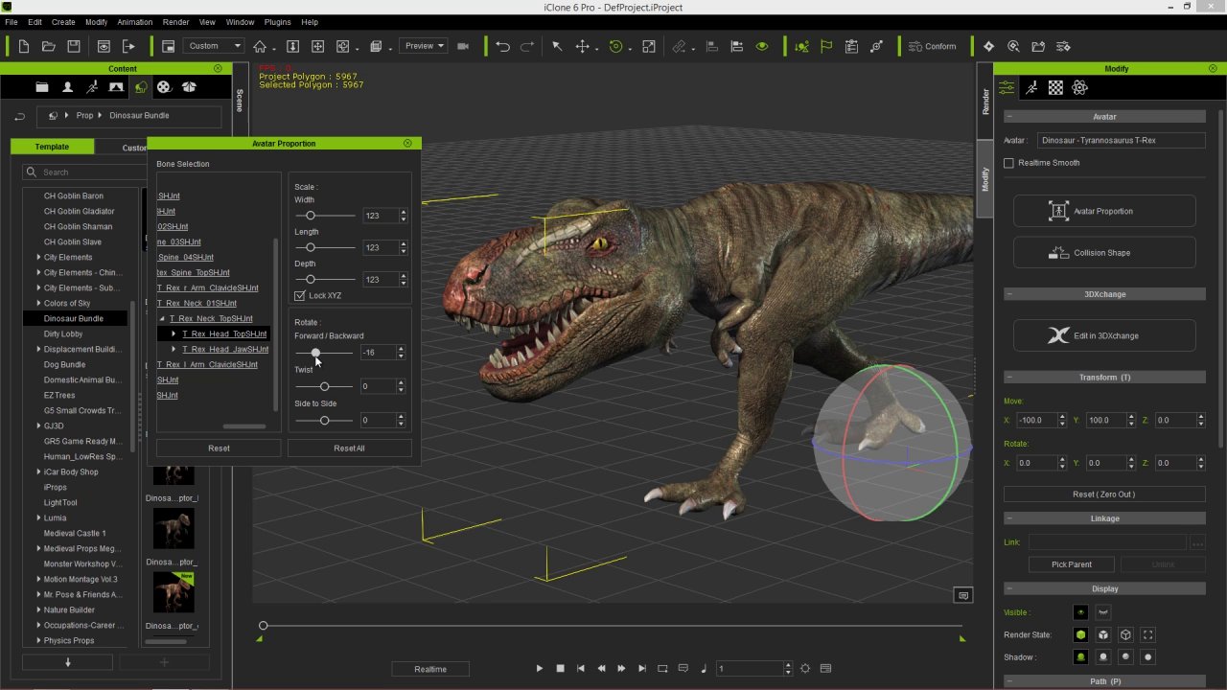
- Rotate the jaw bone to about 9 forward/backward and -3 side to side, with its twist at 0
click(246, 352)
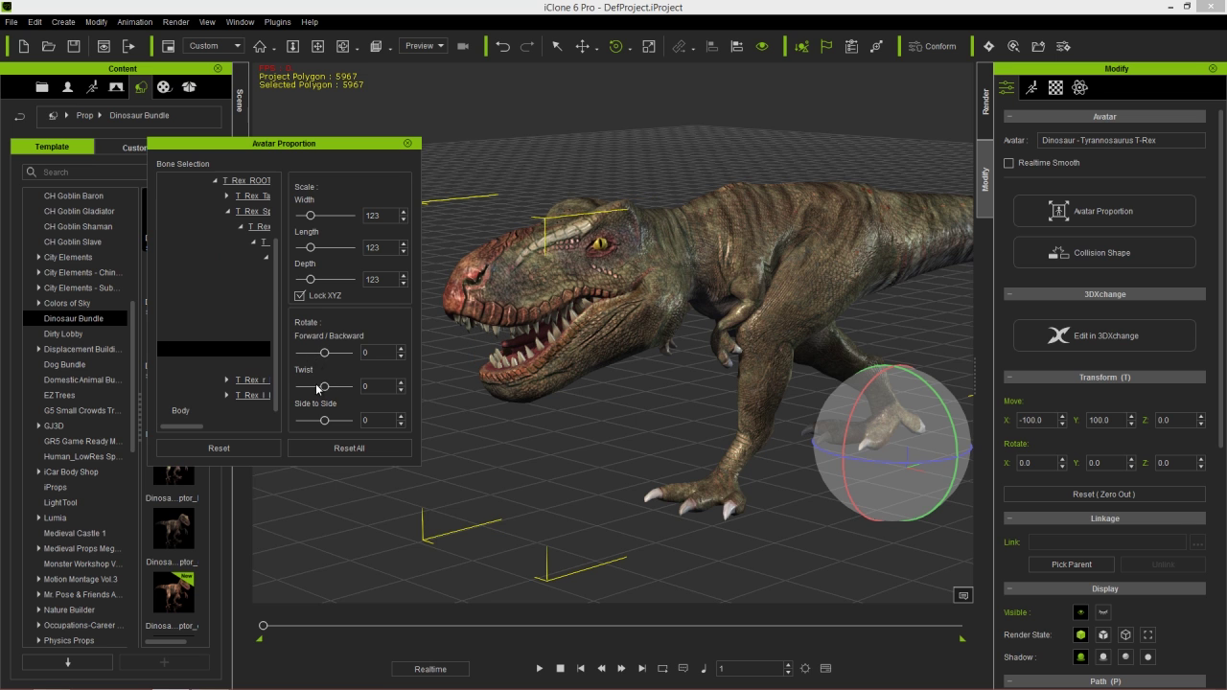
drag(324, 354, 329, 355)
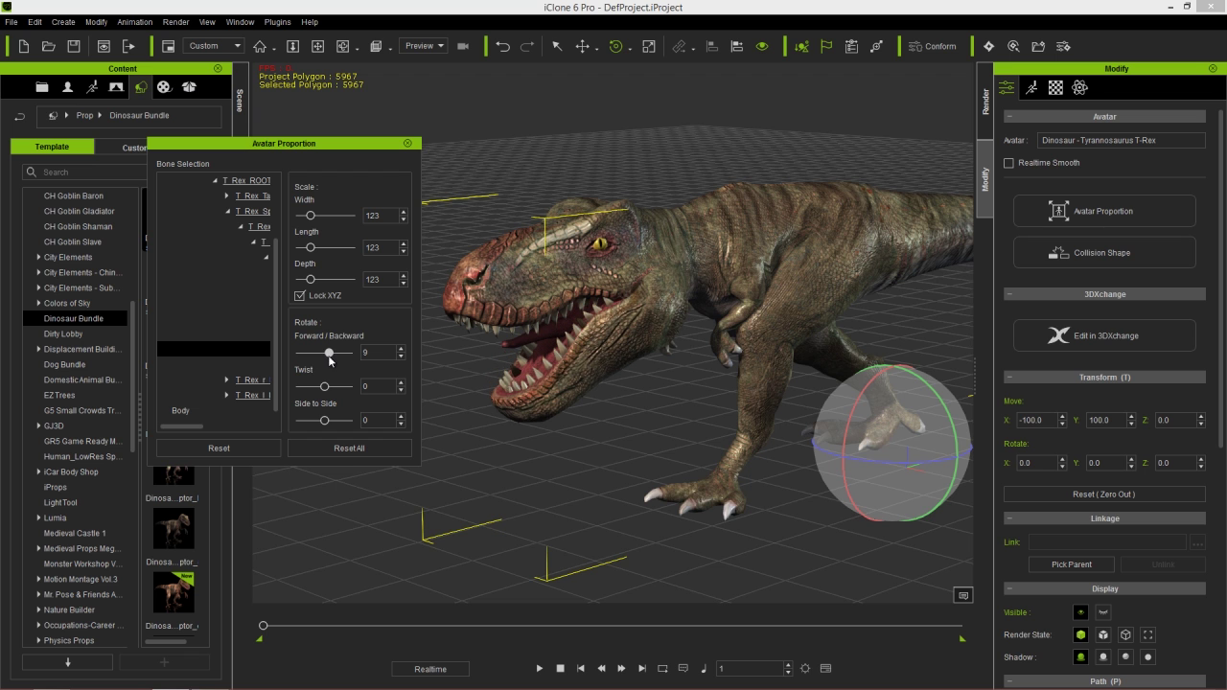
alt+right_drag(720, 311, 708, 339)
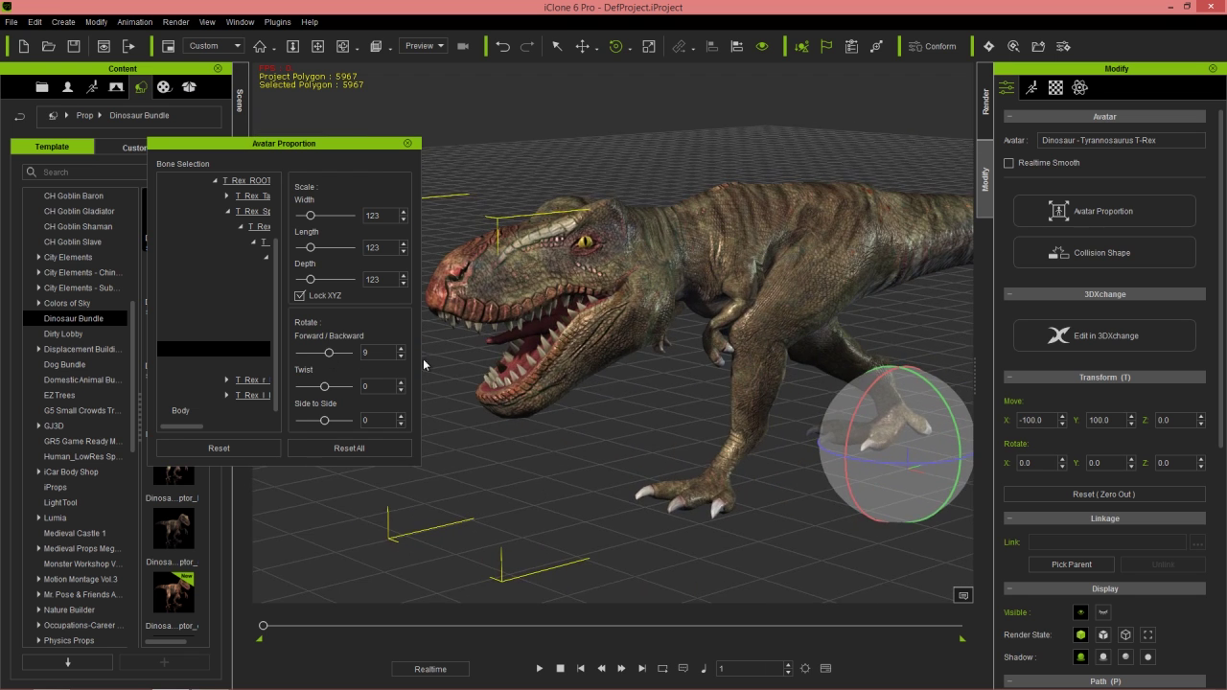
drag(326, 422, 324, 421)
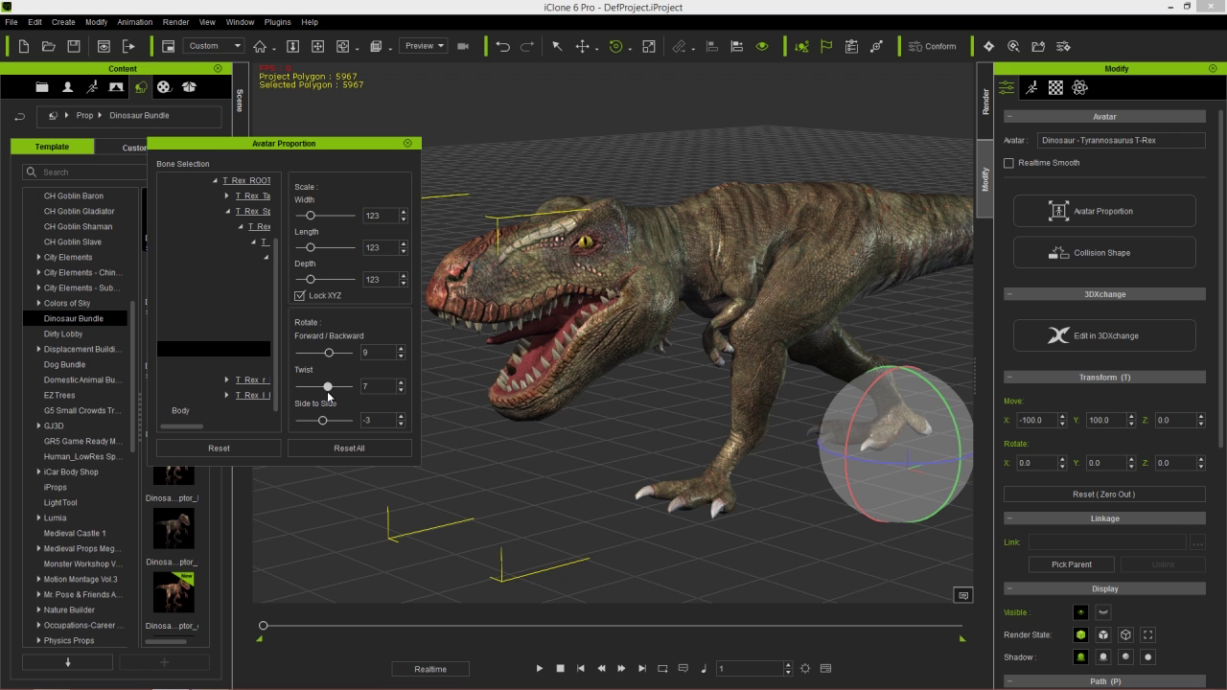
click(327, 387)
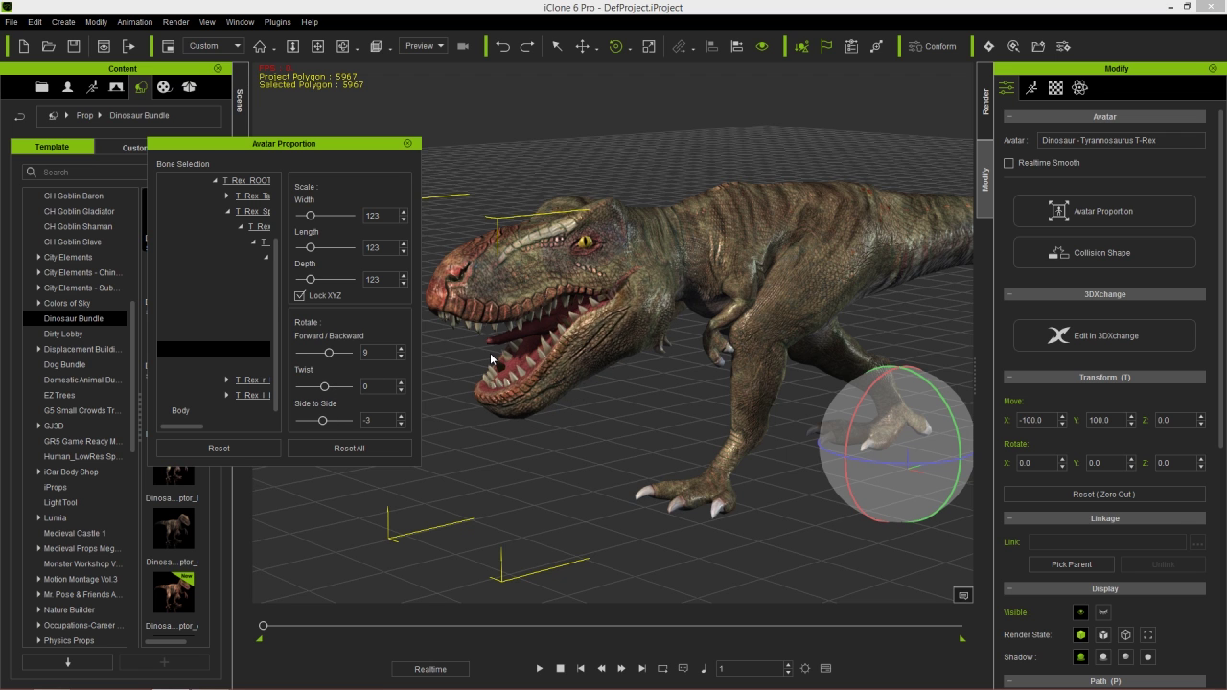
- Set the jaw bone's forward/backward rotation to 0
middle_drag(721, 334, 633, 327)
middle_drag(649, 274, 714, 348)
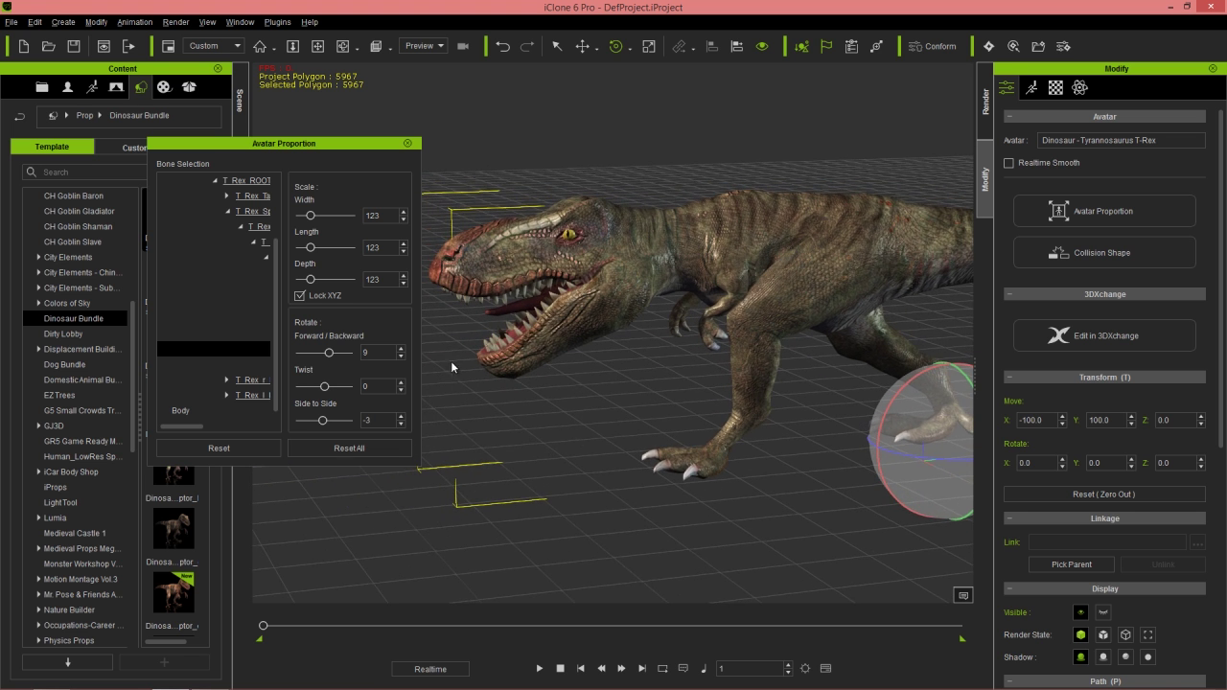
drag(330, 356, 323, 357)
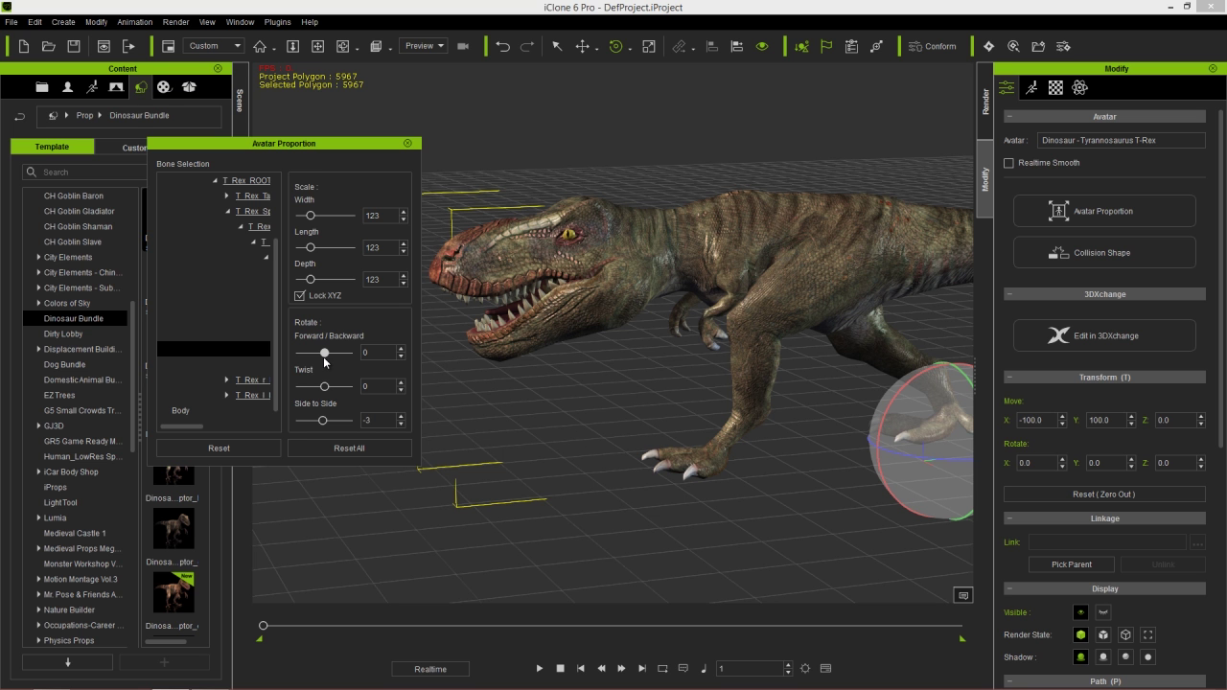
middle_drag(648, 335, 732, 363)
right_drag(731, 362, 816, 365)
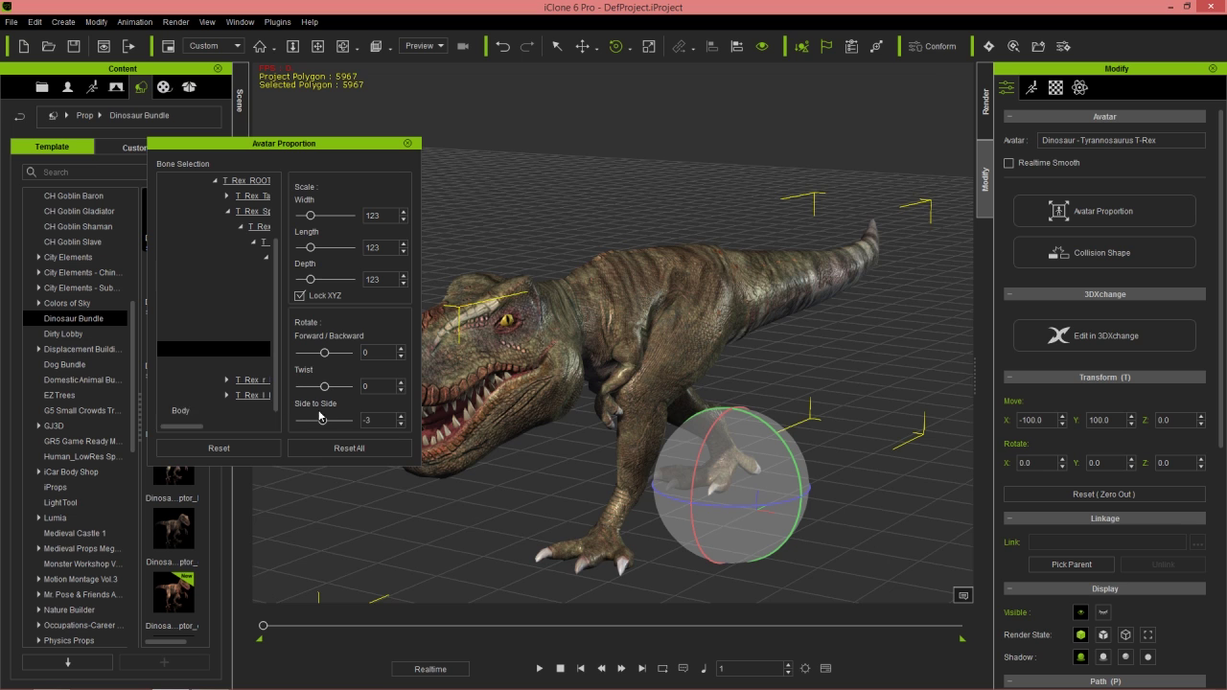
- Unlock the scale axes, reshape T_Rex_Tail_01_01SHJnt to width 163, length 77 and depth 58, and try a width of about 91 on T_Rex_Spine_01SHJnt
mouse_move(193, 428)
mouse_down()
mouse_move(231, 434)
mouse_move(216, 433)
mouse_up()
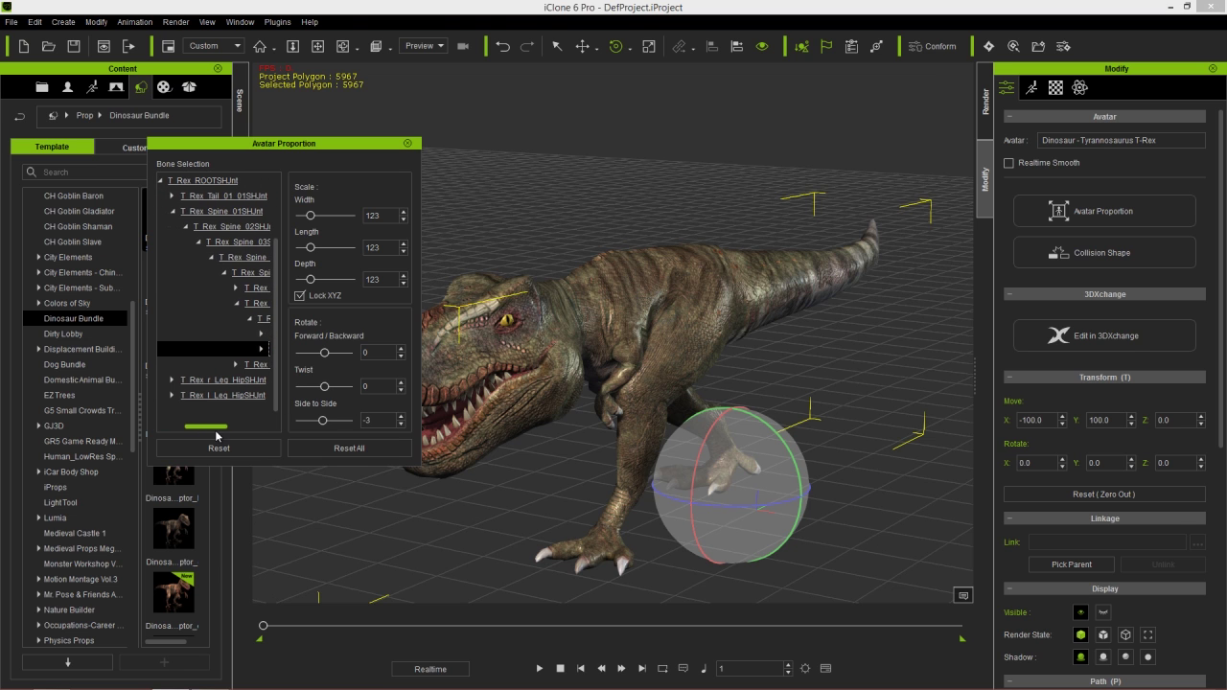
click(254, 198)
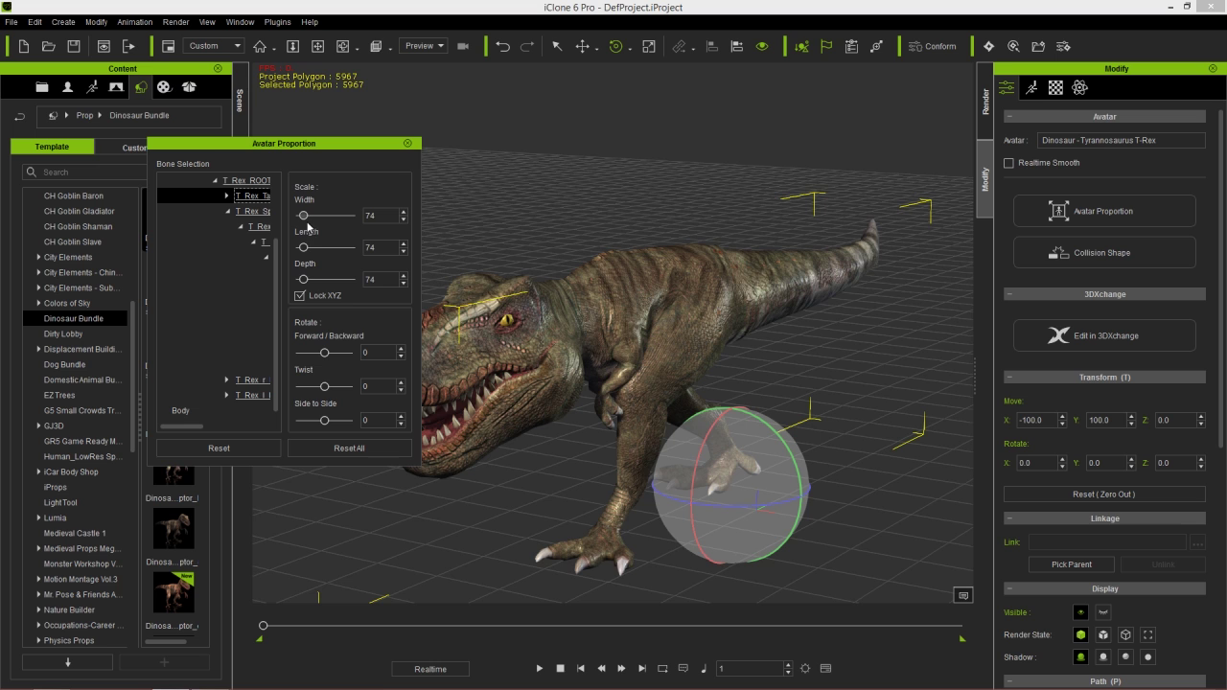
drag(309, 221, 305, 226)
click(300, 295)
drag(306, 282, 321, 225)
click(270, 212)
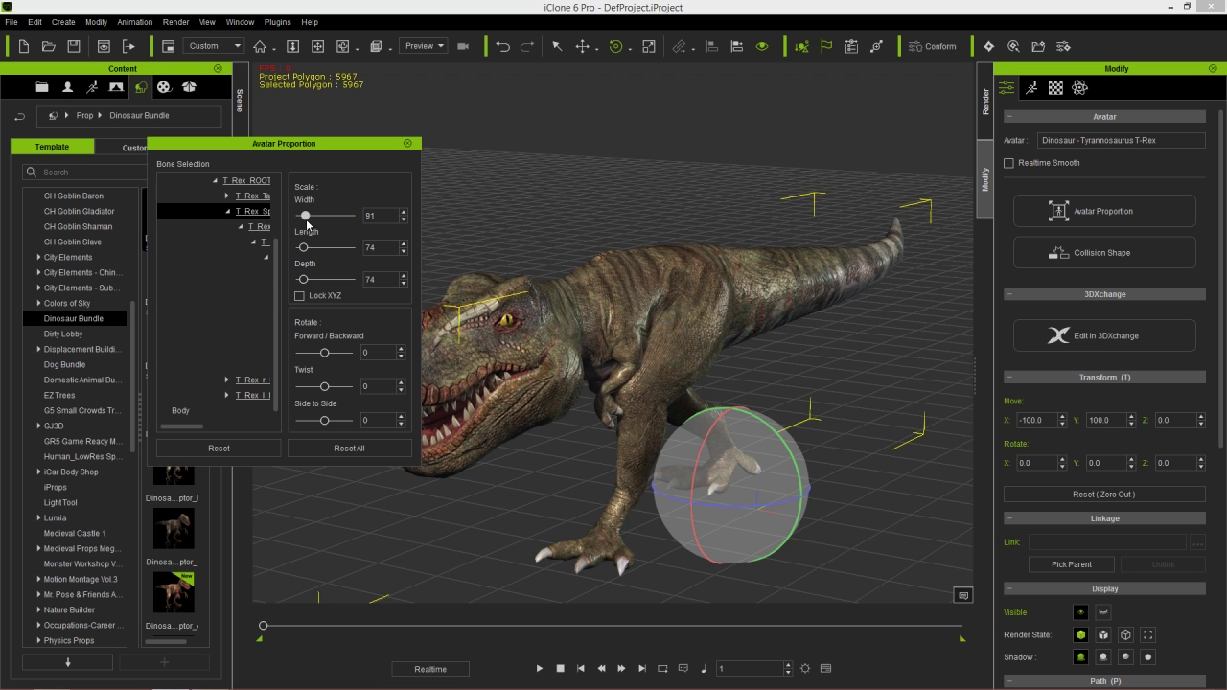
- Try a width of about 109 on the root bone T_Rex_ROOTSHJnt and undo it
click(261, 195)
click(255, 180)
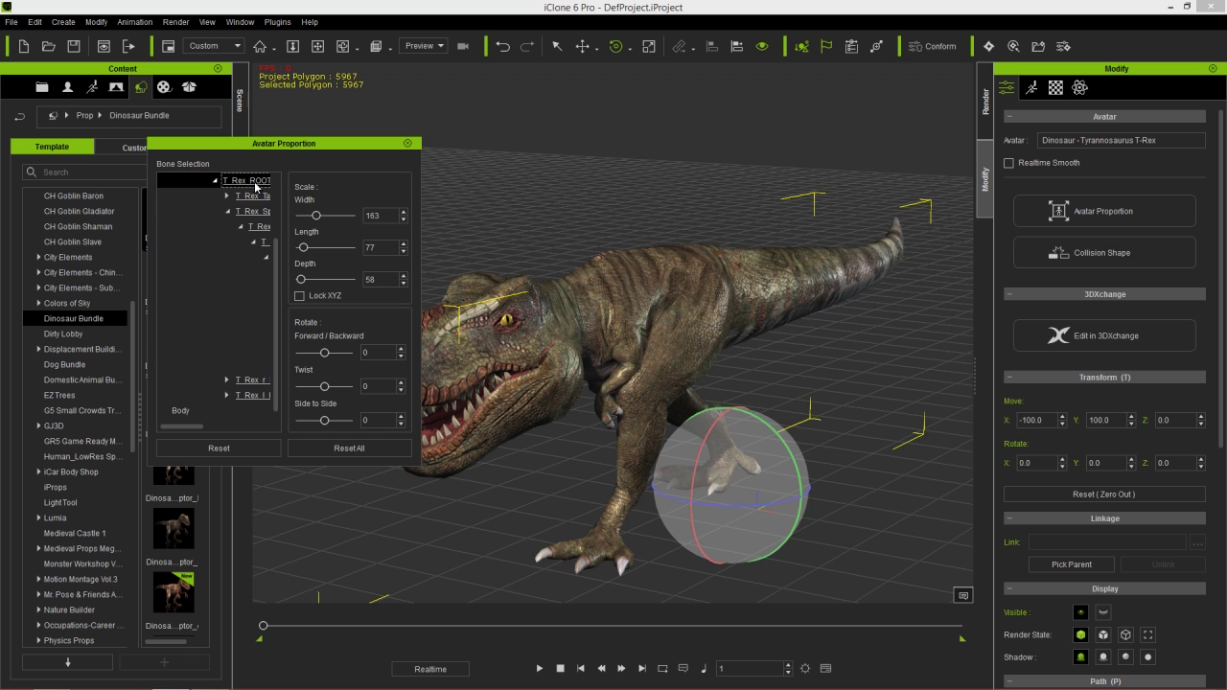
drag(302, 213, 309, 220)
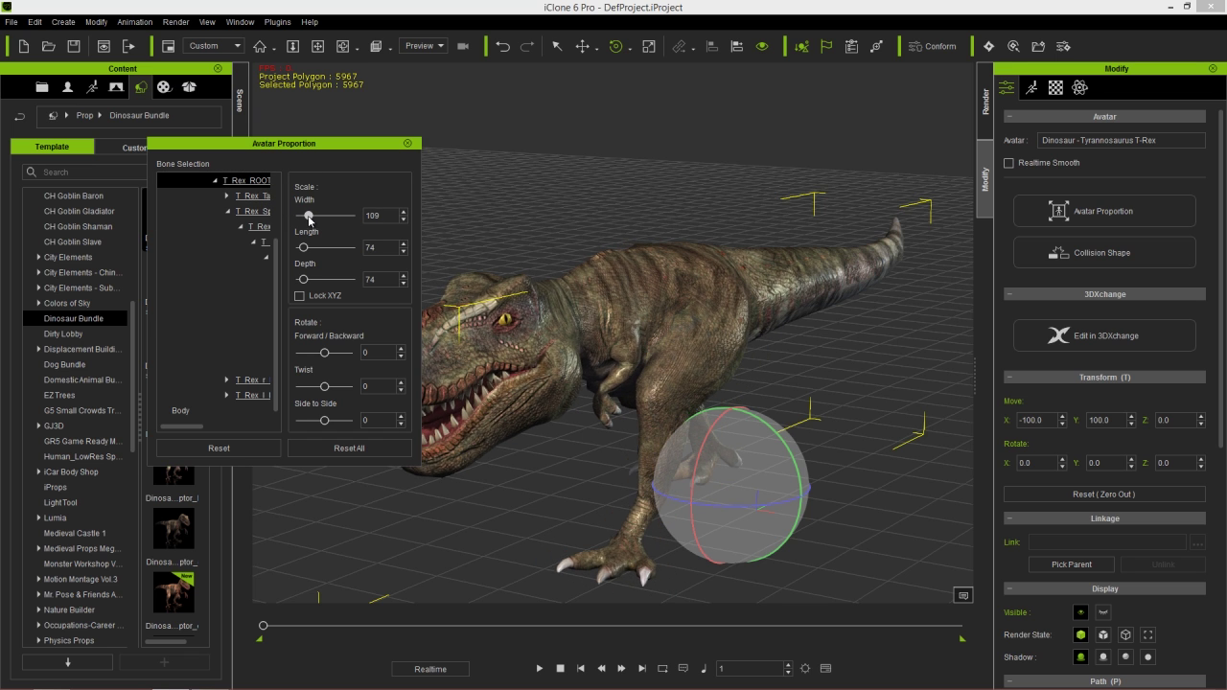
key(ctrl+z)
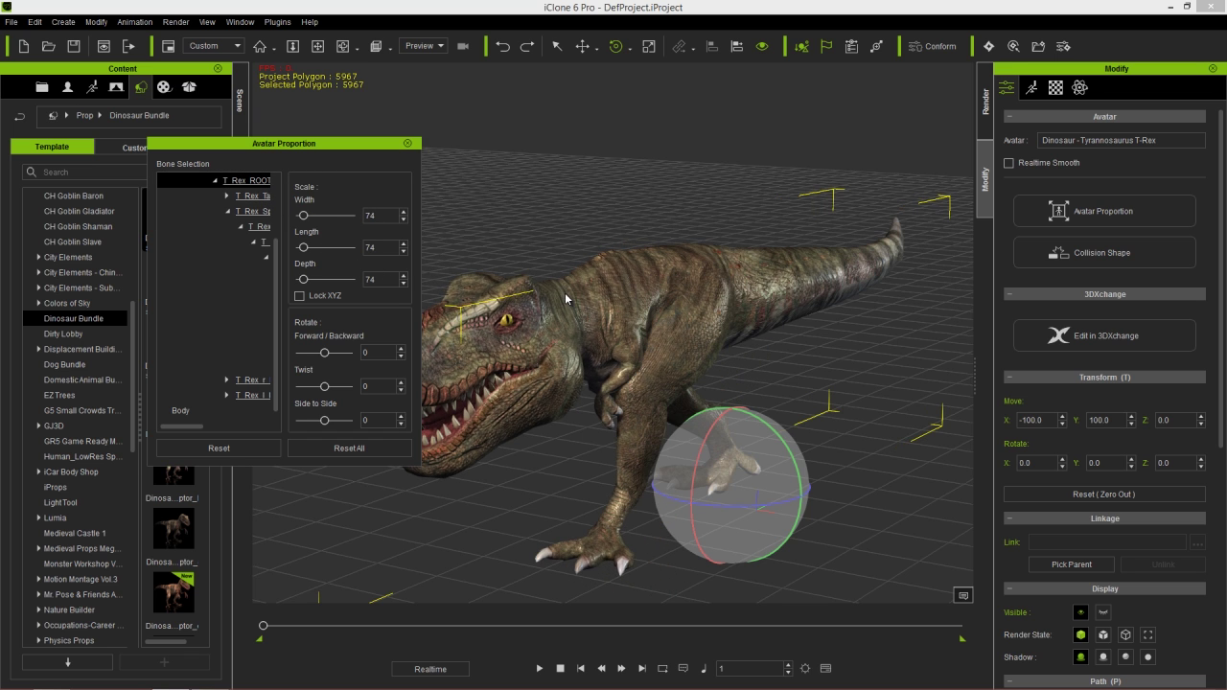
- Close the avatar proportion settings and play the loopWalk Perform motion on the reshaped T-Rex
right_drag(604, 393, 680, 396)
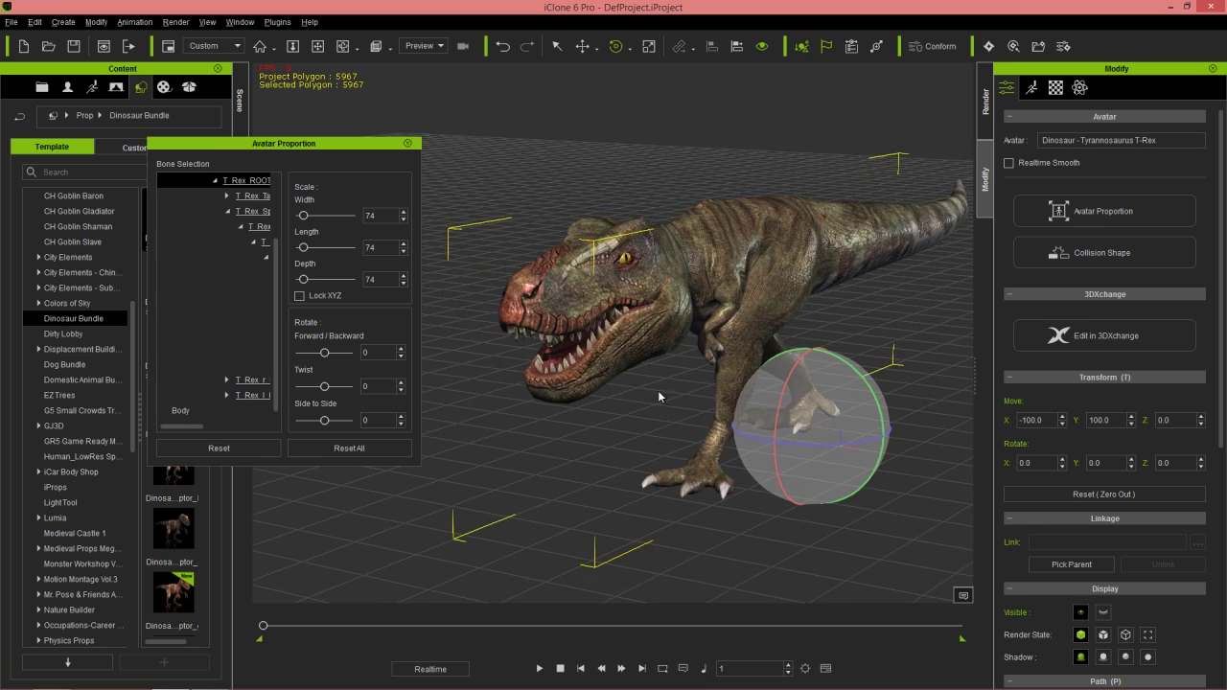
right_drag(814, 286, 475, 259)
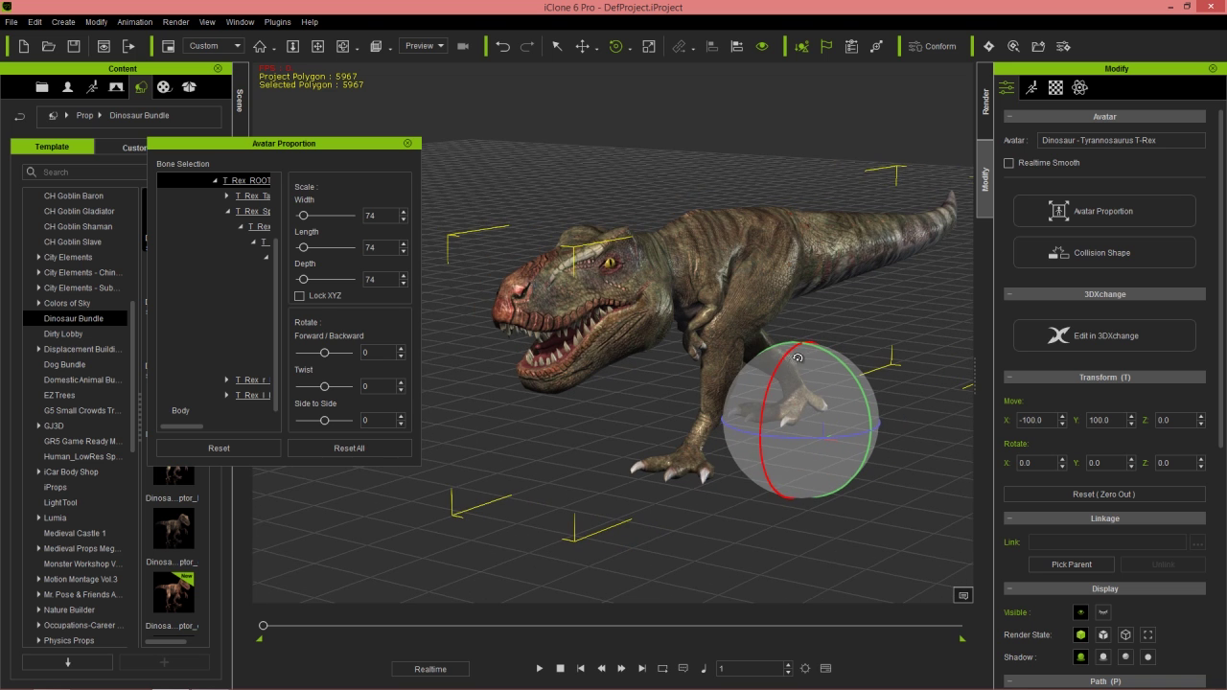
click(409, 146)
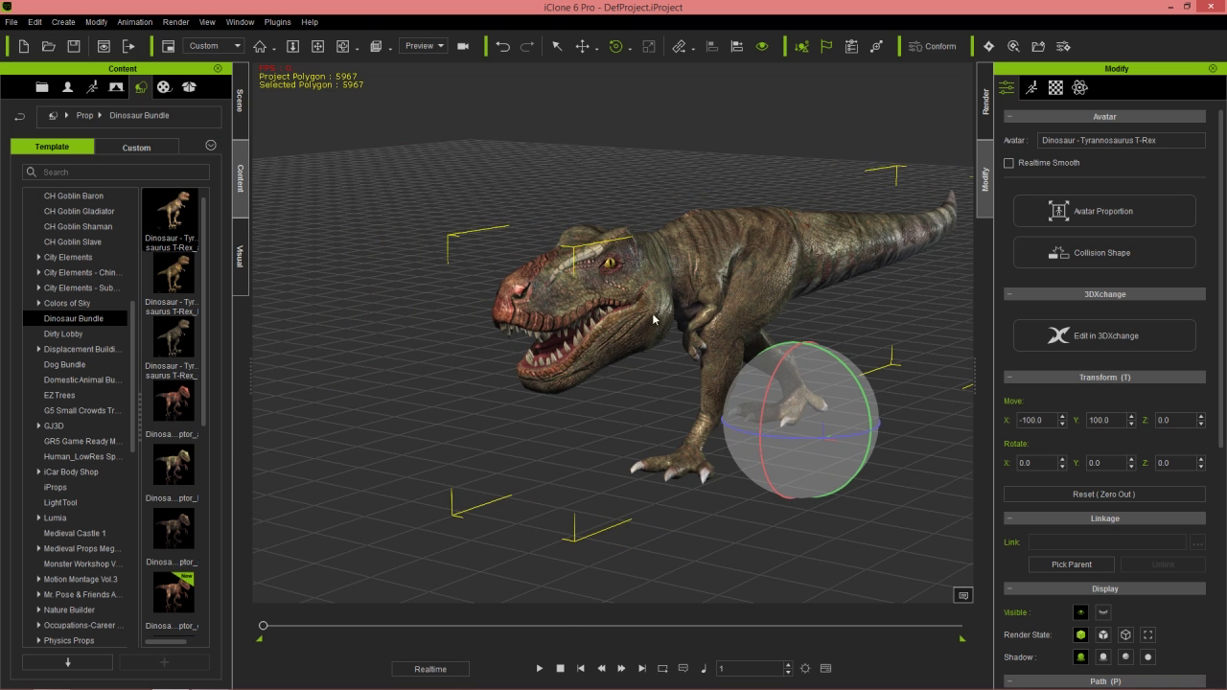
right_click(684, 291)
mouse_move(758, 398)
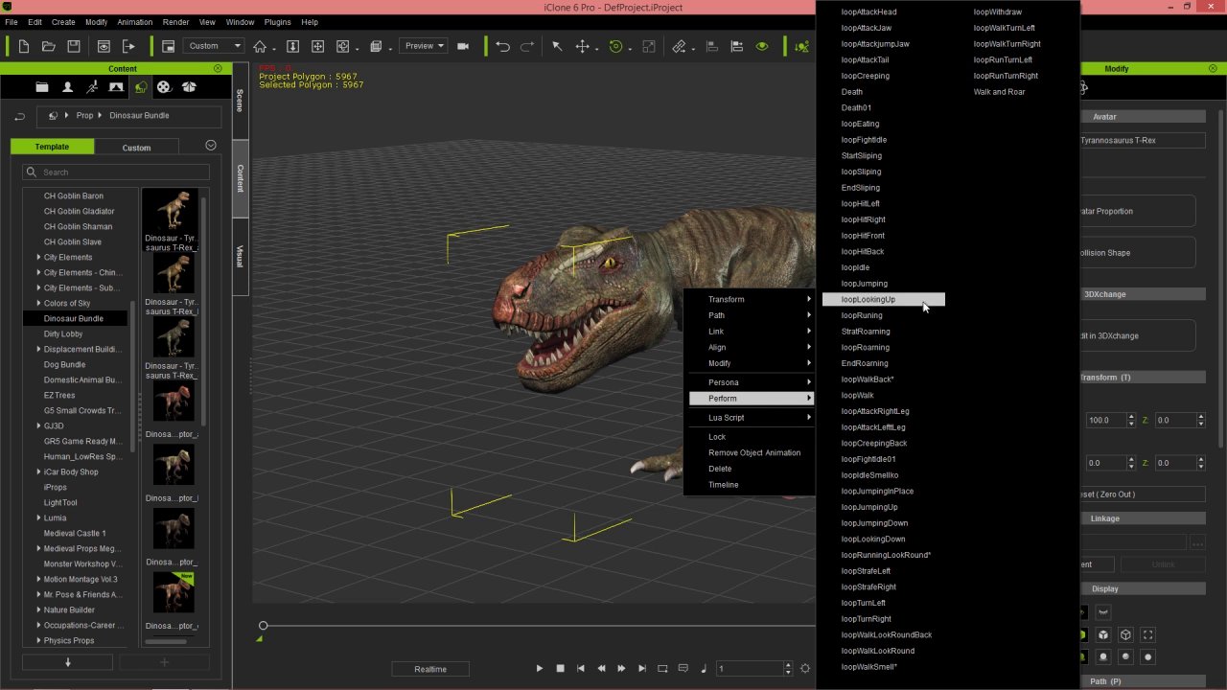
click(864, 389)
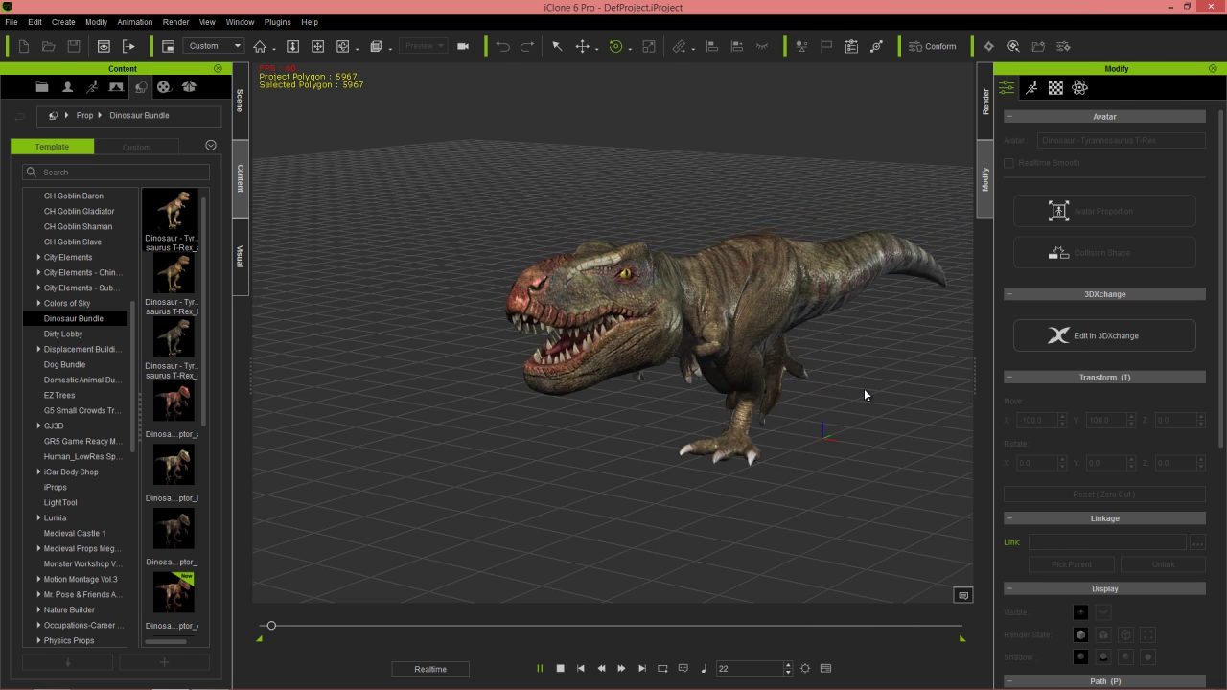
click(842, 401)
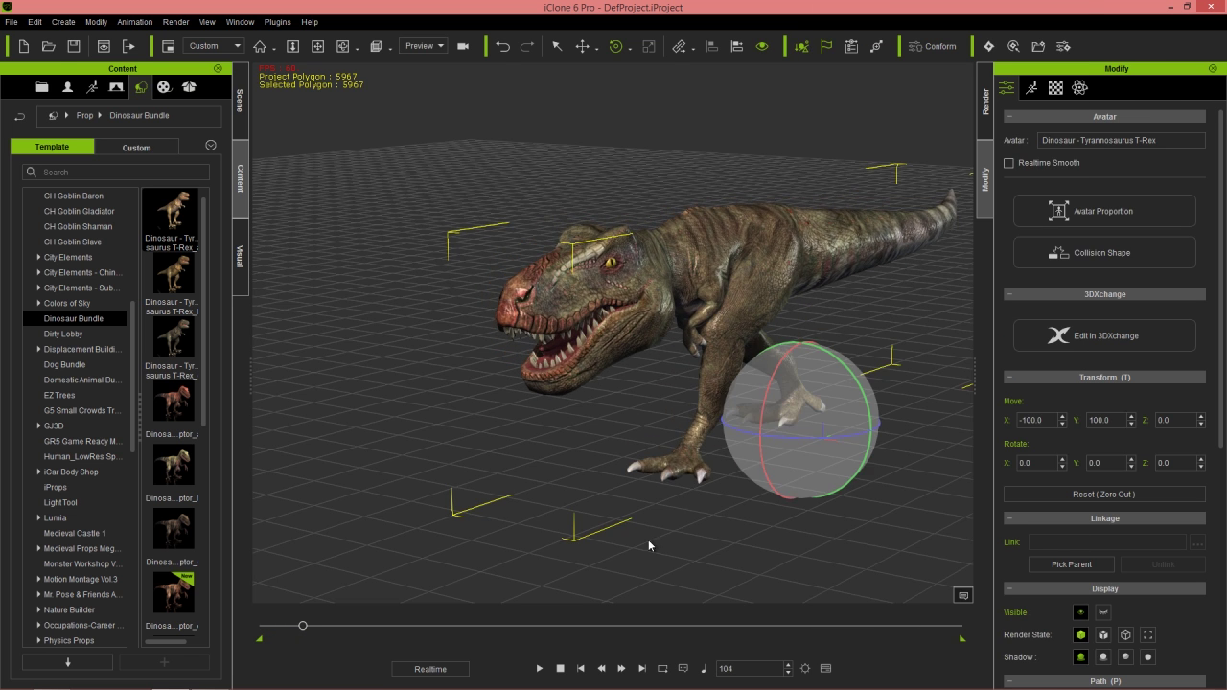
- Play the Walk and Roar Perform motion on the T-Rex and stop the playback
right_click(703, 272)
mouse_move(768, 384)
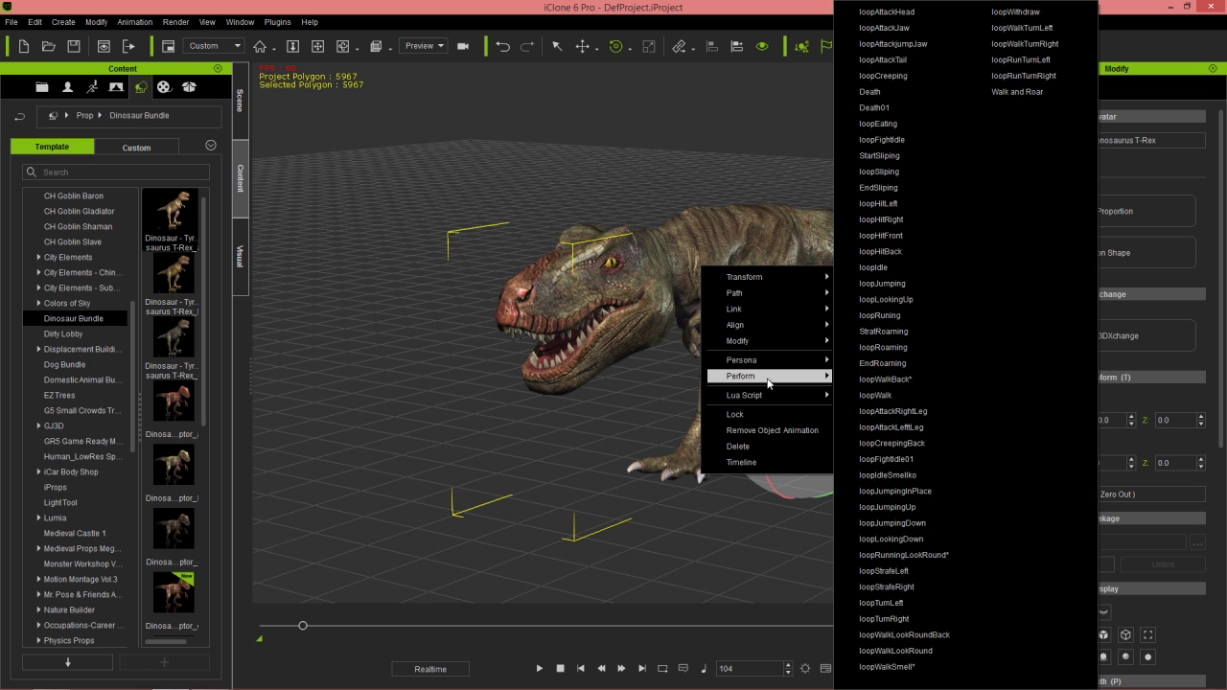
click(1021, 93)
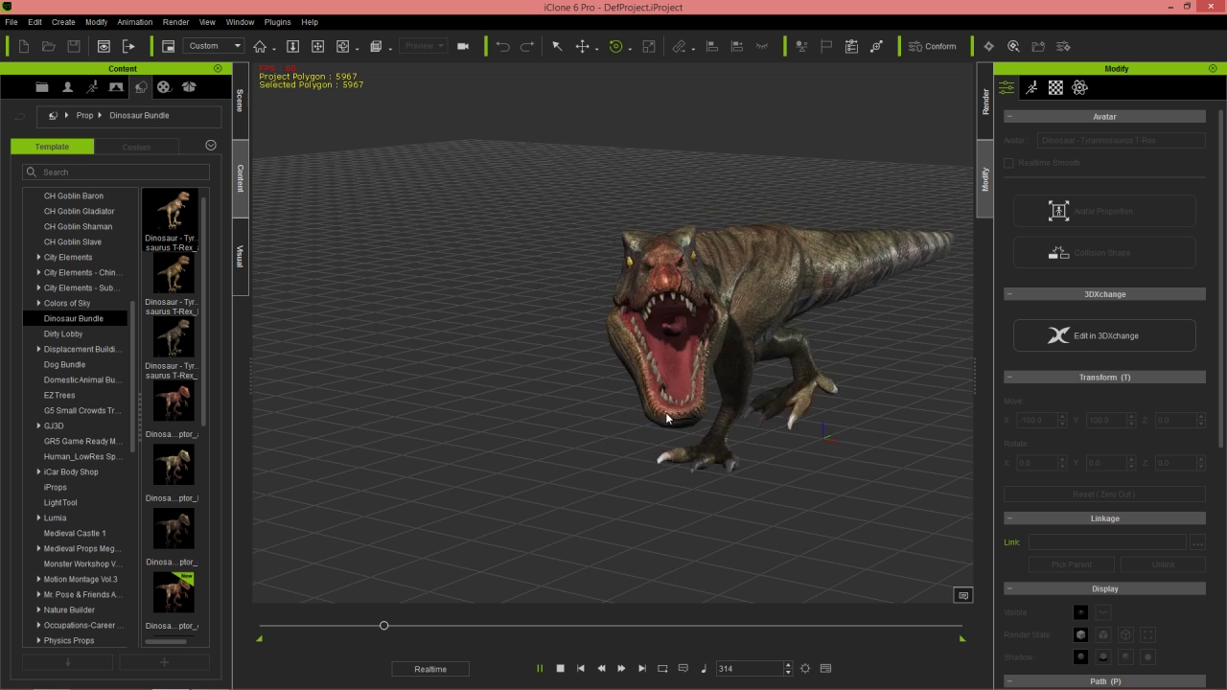
click(561, 668)
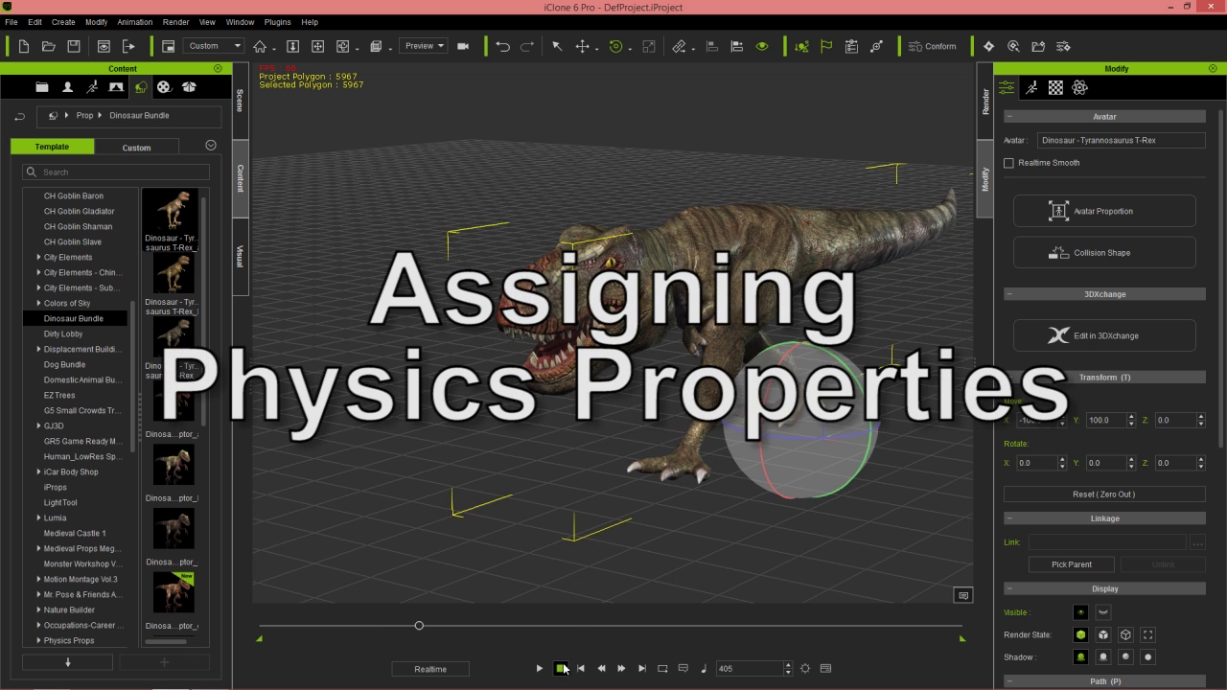
- Open the T-Rex's collision shape editor, turn collision on, and expand the bone tree down to the bones under T_Rex_ROOTSHJnt
right_drag(721, 337, 694, 343)
alt+drag(684, 327, 689, 349)
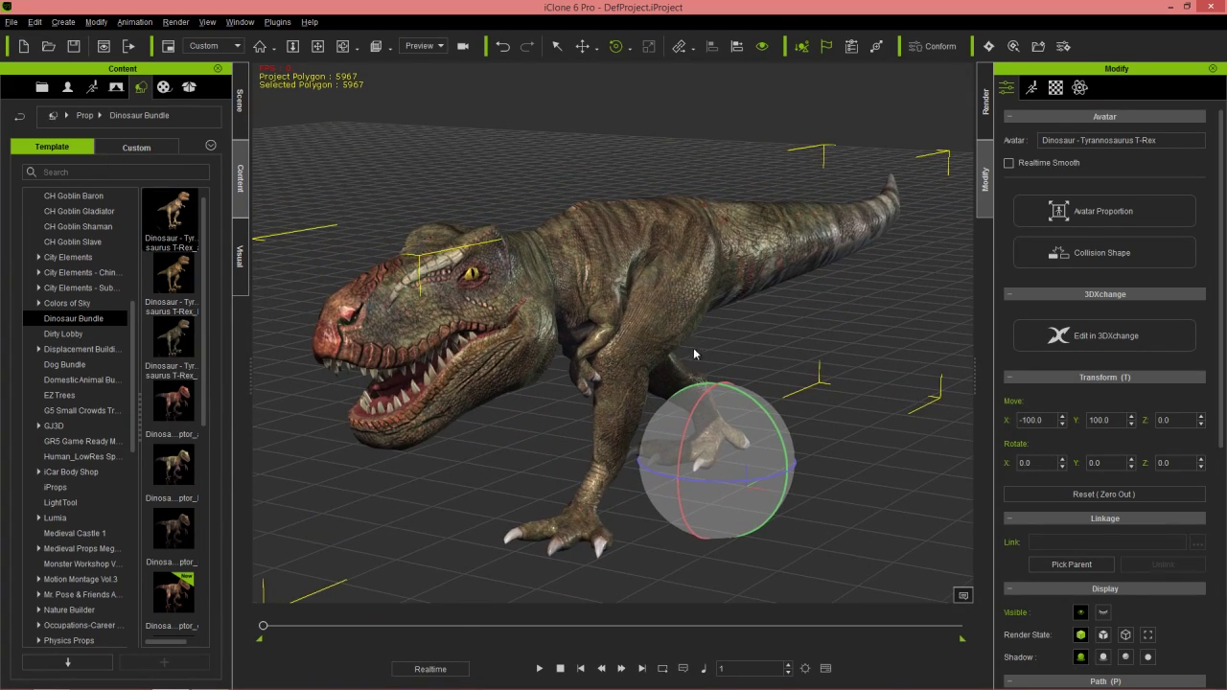
click(1100, 255)
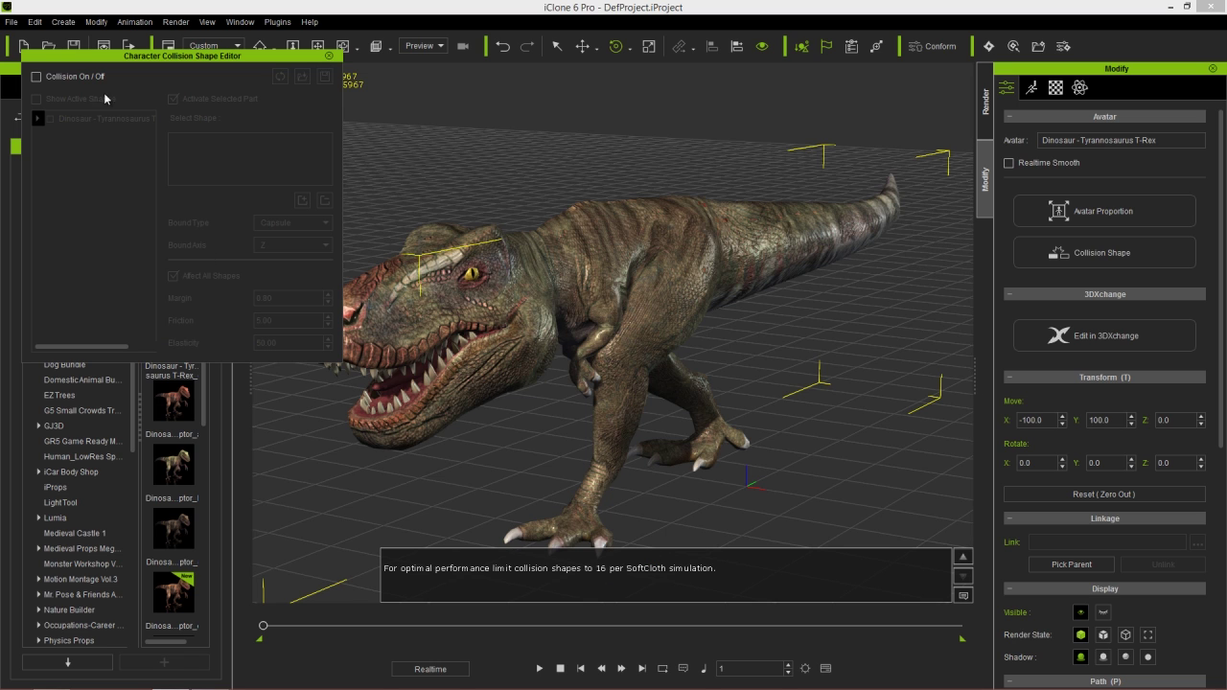
click(77, 76)
click(39, 119)
click(49, 151)
click(61, 165)
drag(112, 350, 134, 349)
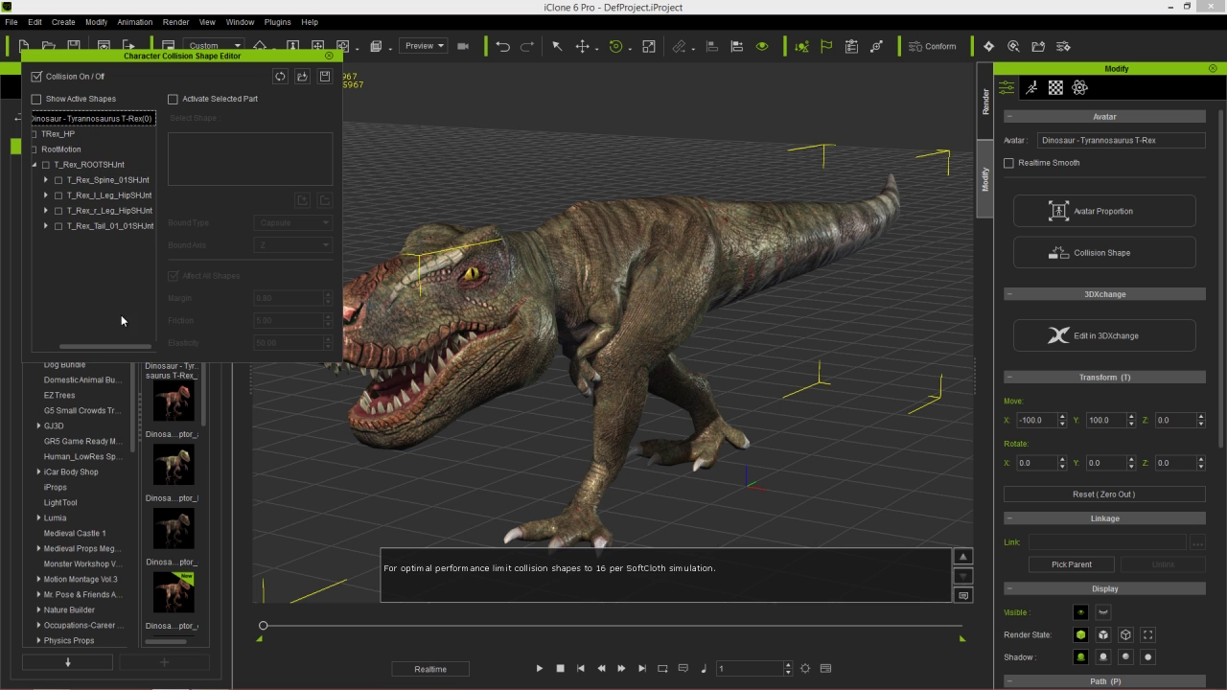
- Activate T_Rex_Spine_01SHJnt as a collision part and enlarge its capsule uniformly
click(106, 181)
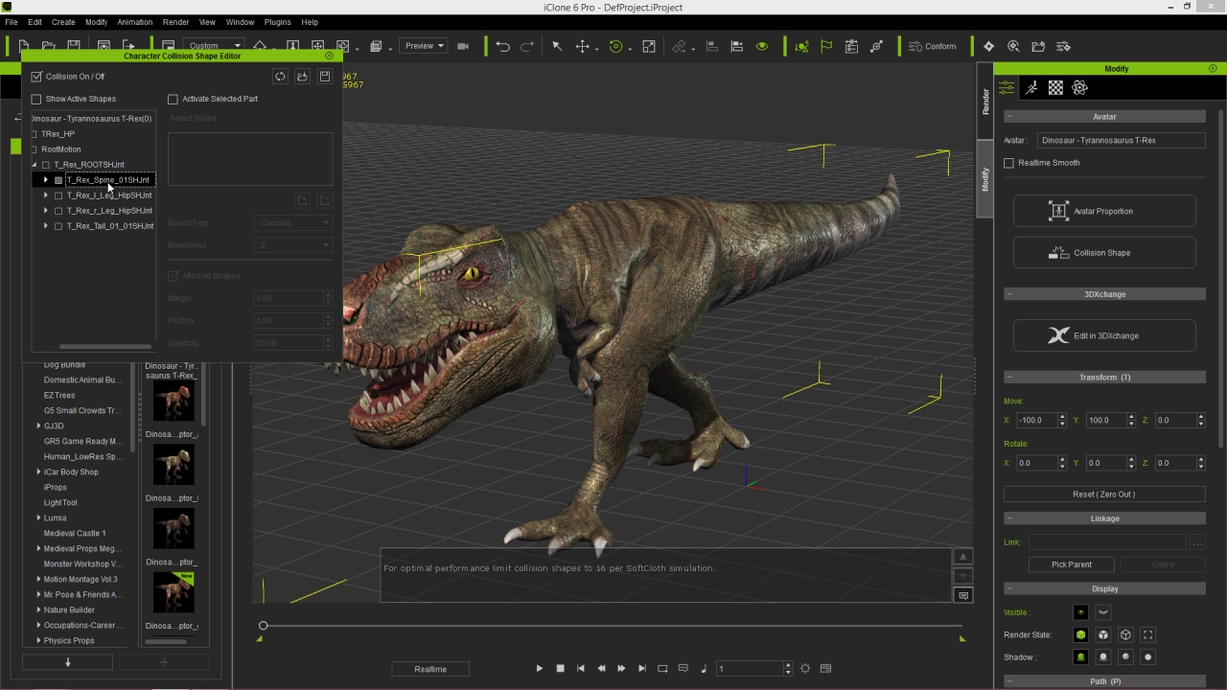
click(215, 100)
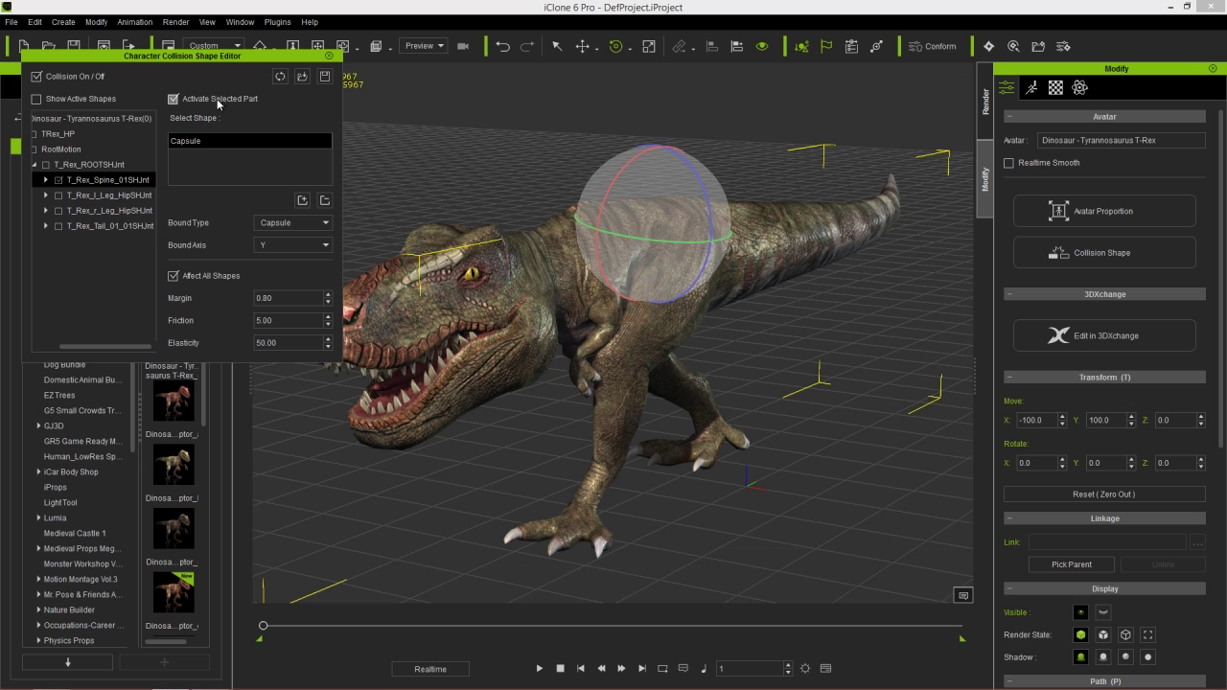
scroll(694, 298, up, 3)
middle_drag(694, 297, 694, 397)
mouse_move(695, 396)
right_down()
mouse_move(671, 389)
mouse_move(682, 384)
right_up()
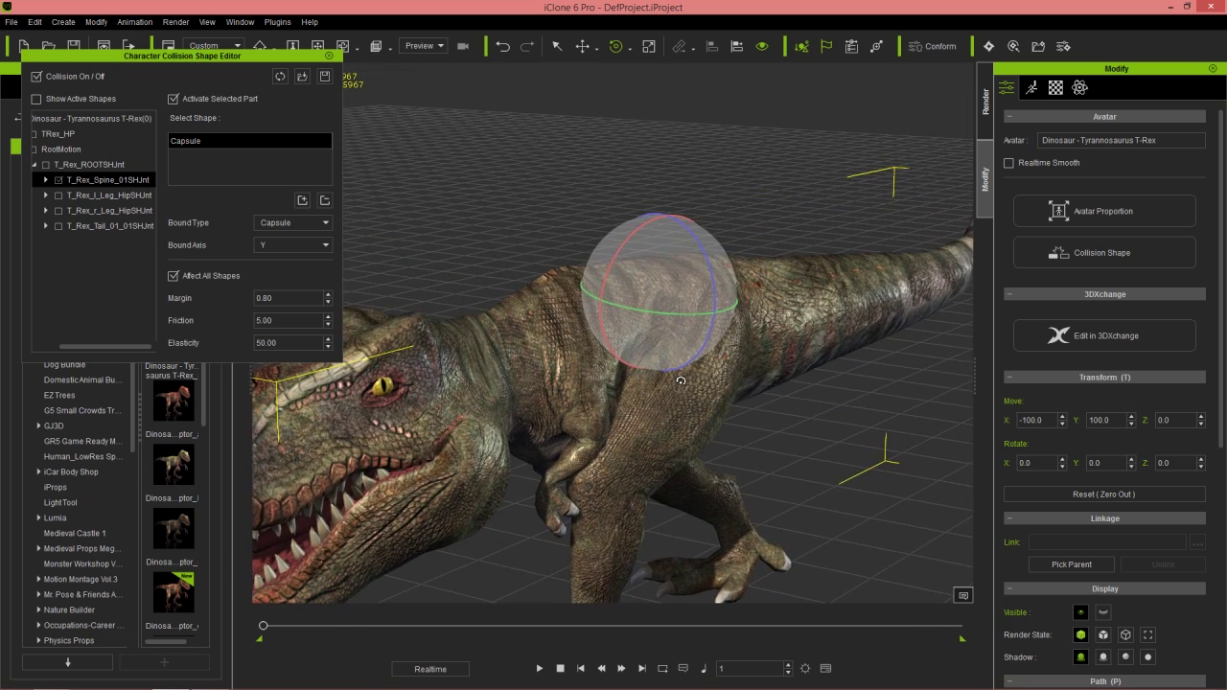
key(r)
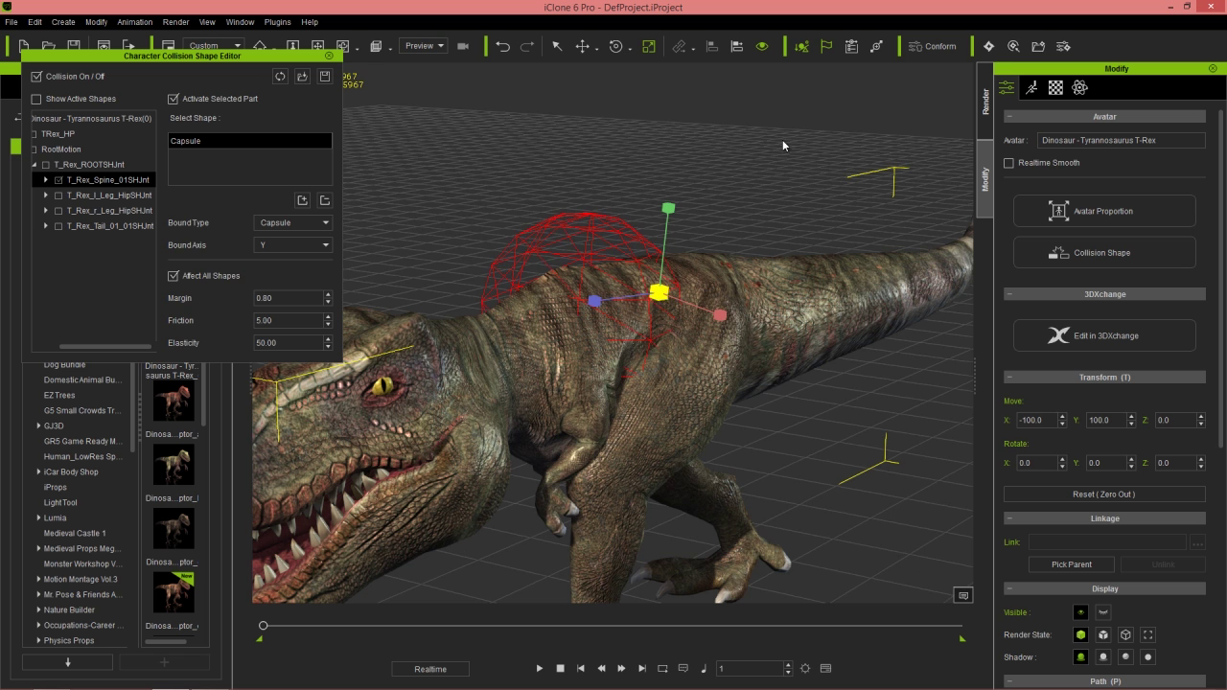
drag(784, 143, 828, 105)
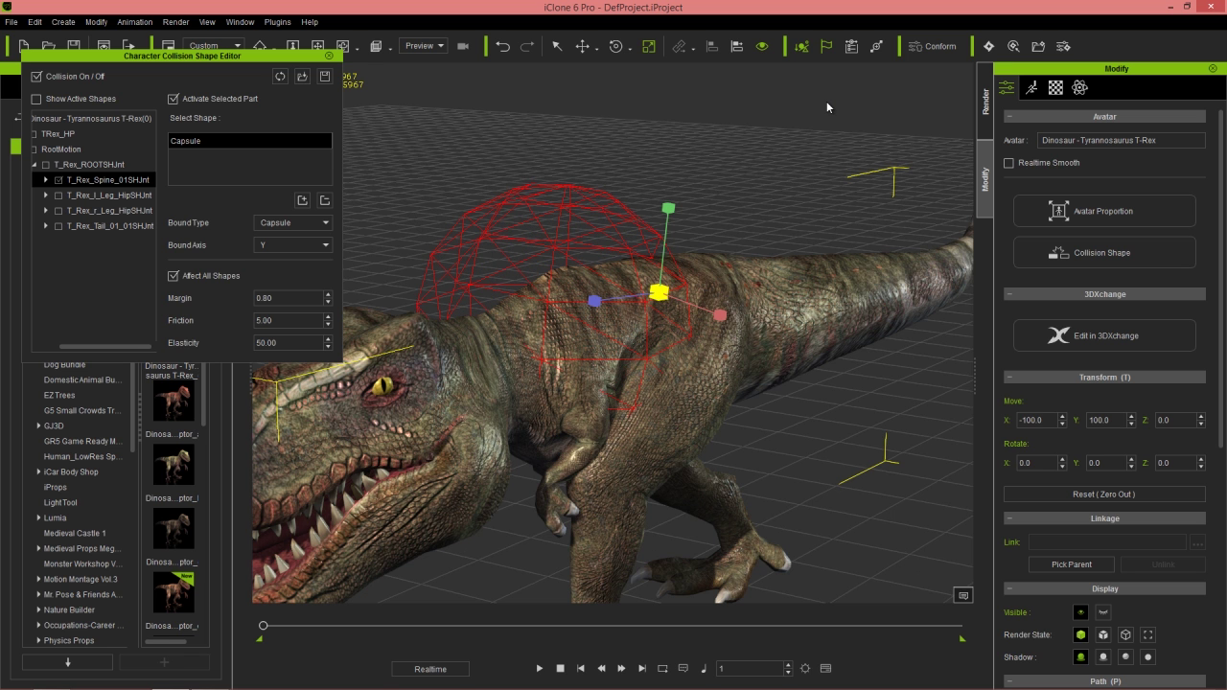
- Keep Capsule as the bound type of the T_Rex_Spine_01SHJnt shape and adjust its scale along individual axes
right_drag(625, 287, 767, 493)
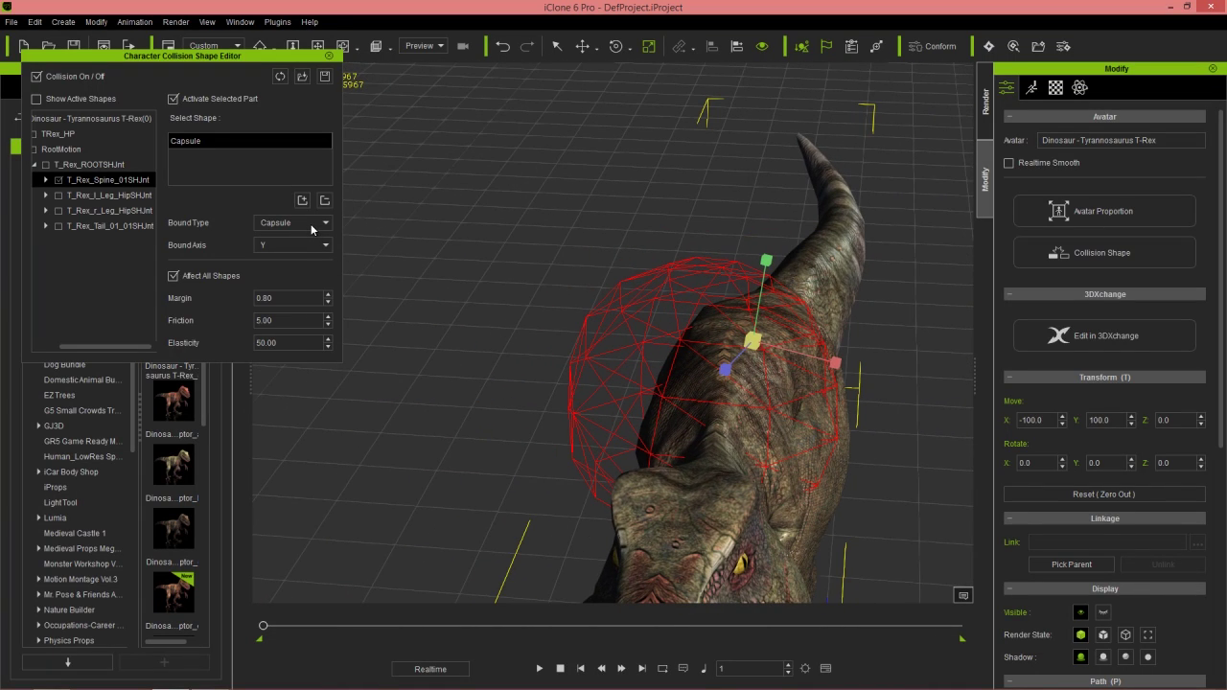
click(312, 226)
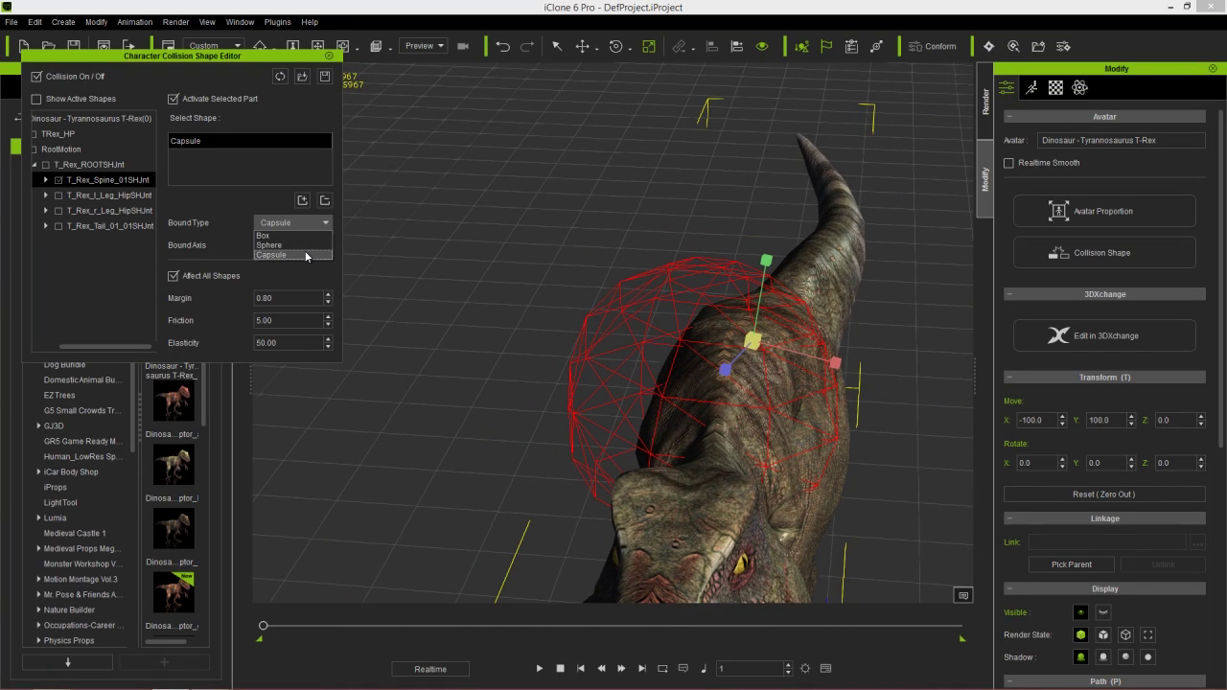
click(305, 253)
right_drag(834, 377, 588, 380)
mouse_move(619, 338)
mouse_down()
mouse_move(581, 348)
mouse_move(623, 336)
mouse_up()
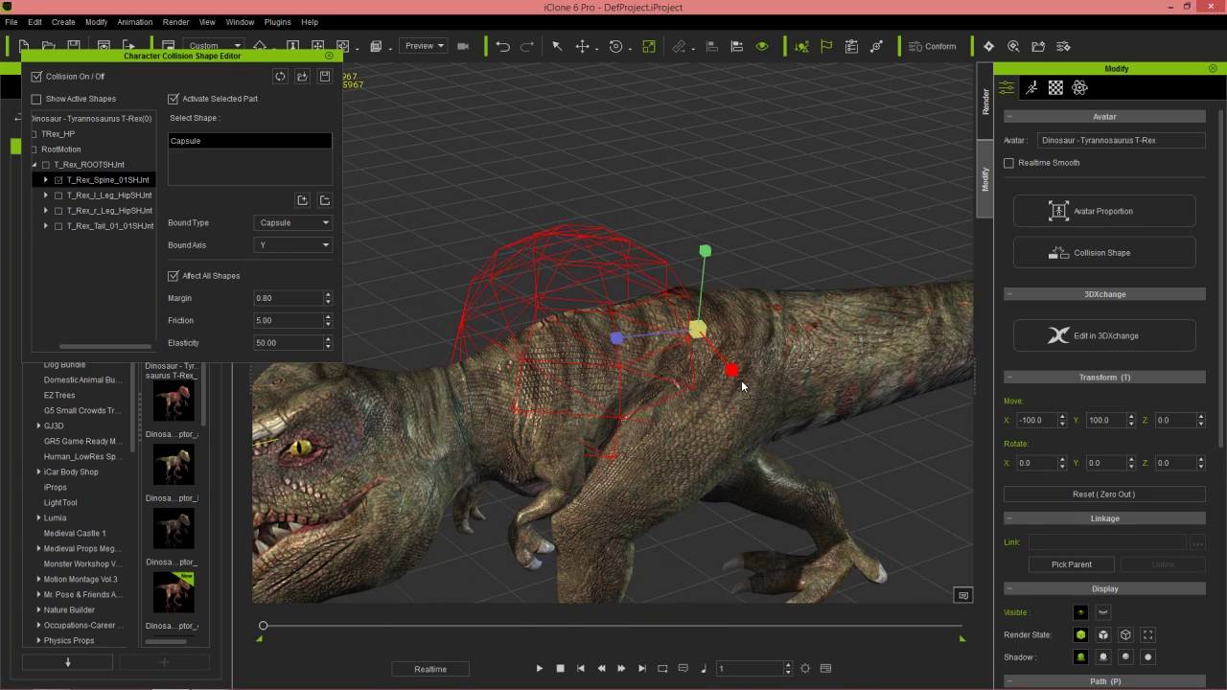
drag(726, 369, 671, 384)
- Activate the child bone T_Rex_Spine_02SHJnt as a collision part
click(47, 180)
click(116, 195)
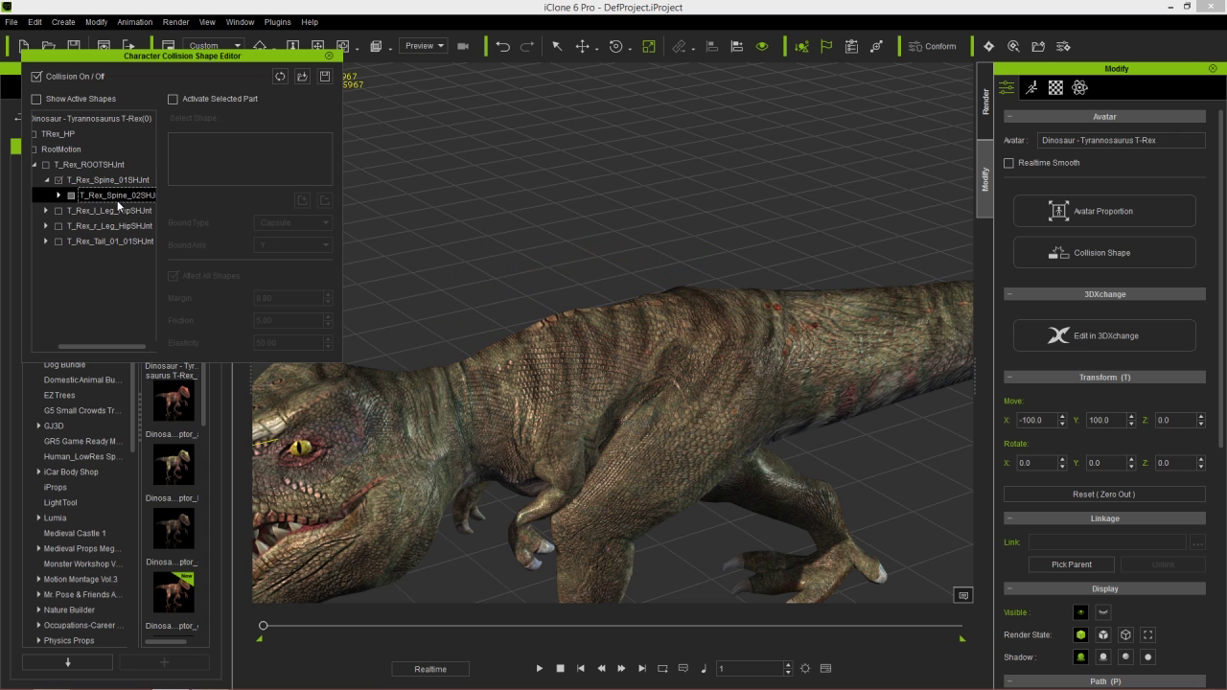
click(172, 99)
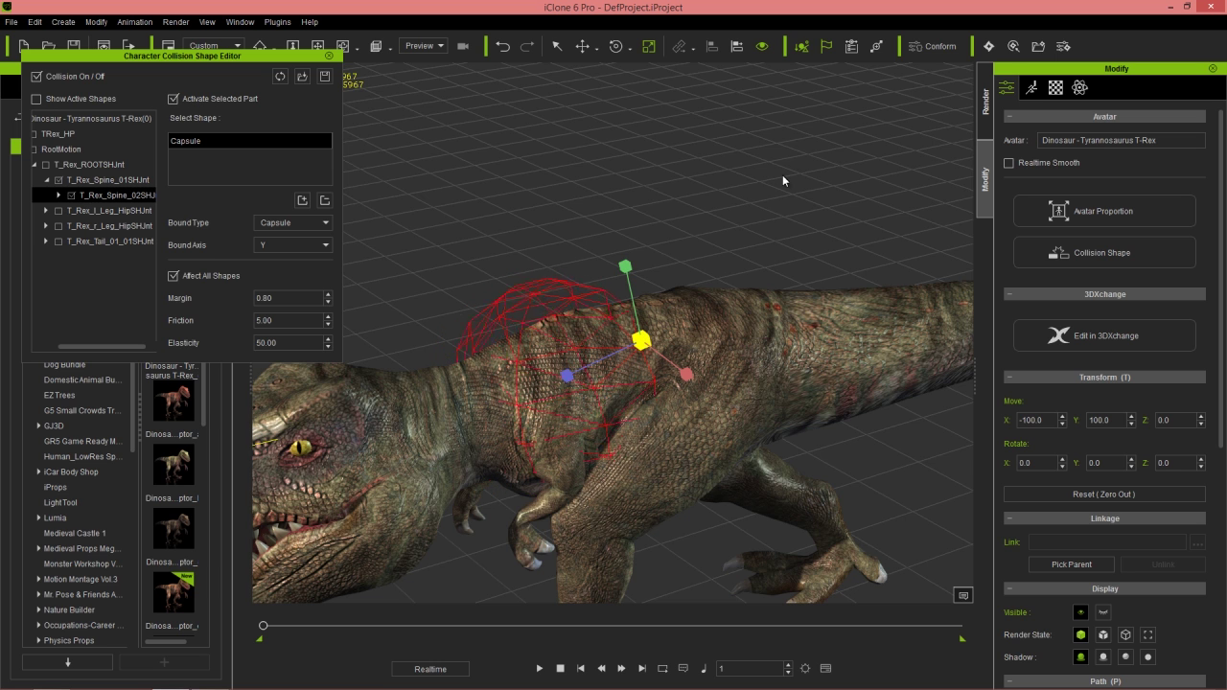
- Try the Z bound axis on the T_Rex_Spine_02SHJnt capsule, set it to X instead, and scale the capsule along its blue axis
click(316, 247)
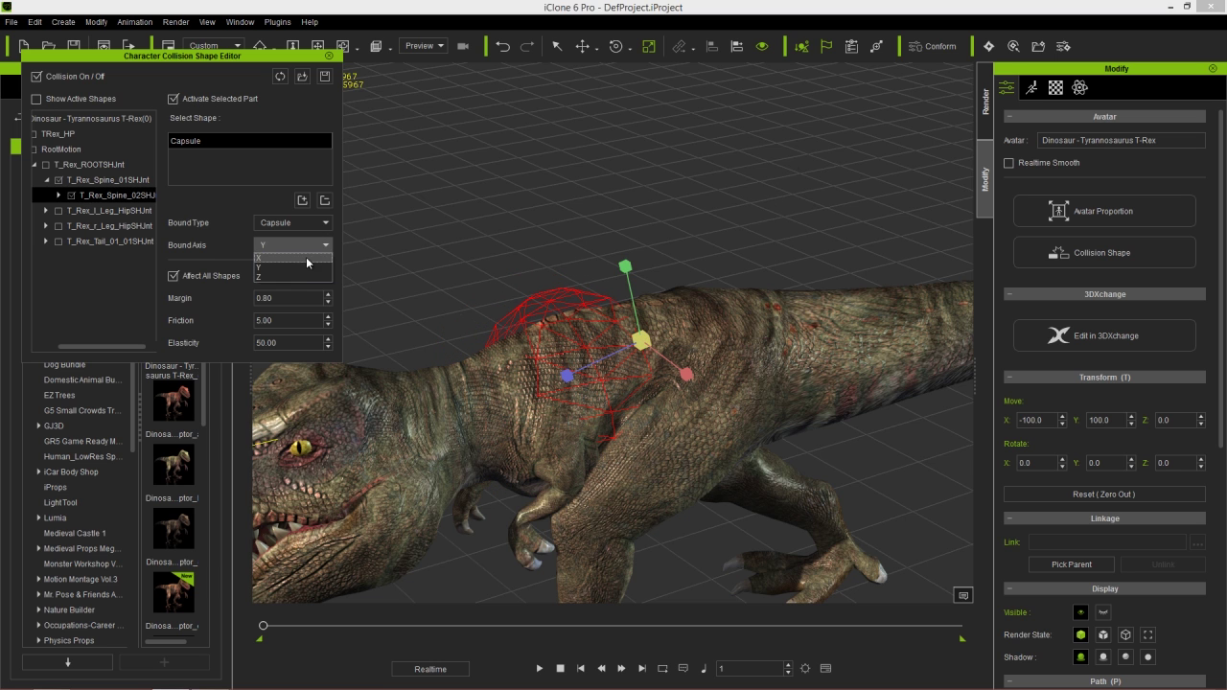
click(292, 277)
click(291, 249)
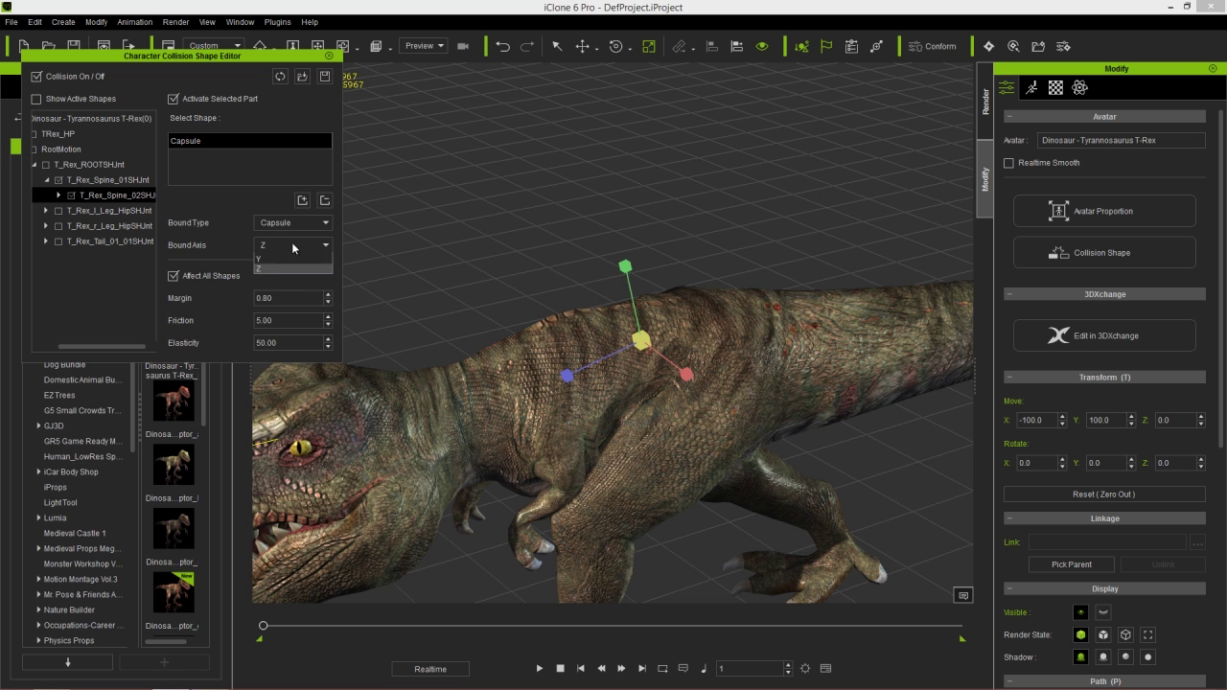
click(285, 255)
mouse_move(567, 376)
mouse_down()
mouse_move(533, 395)
mouse_move(563, 381)
mouse_up()
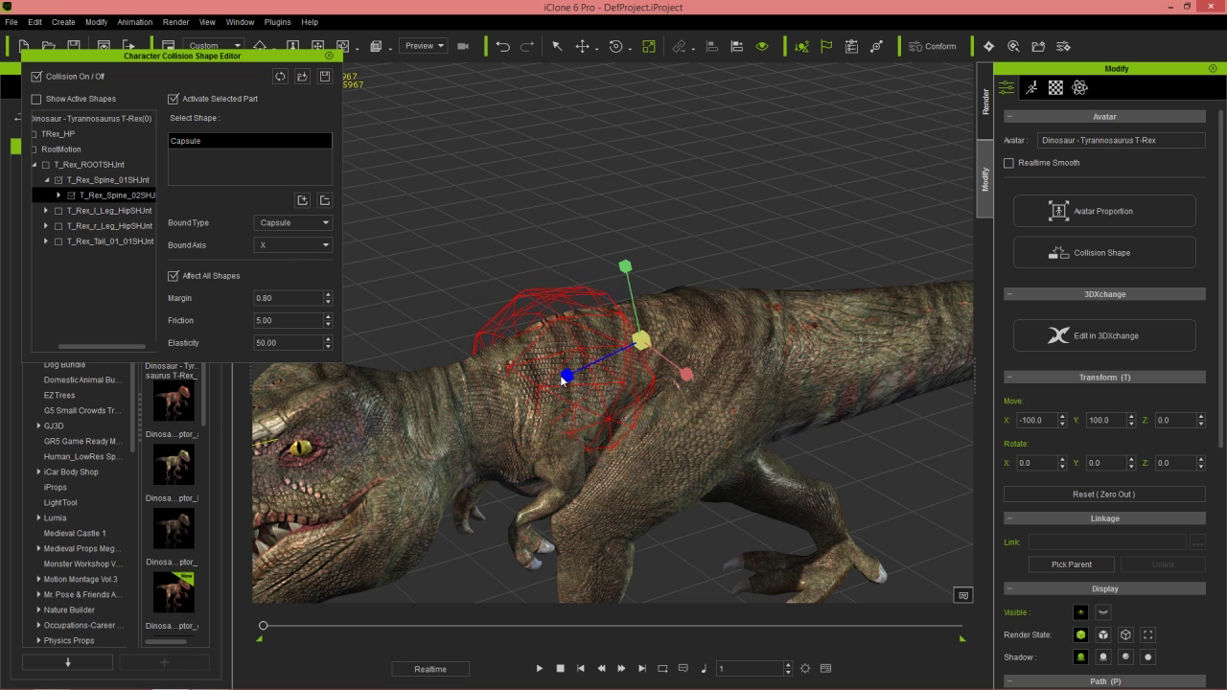
- Change the T_Rex_Spine_02SHJnt shape's bound type to Box and rescale the box lengthwise along the spine
click(310, 222)
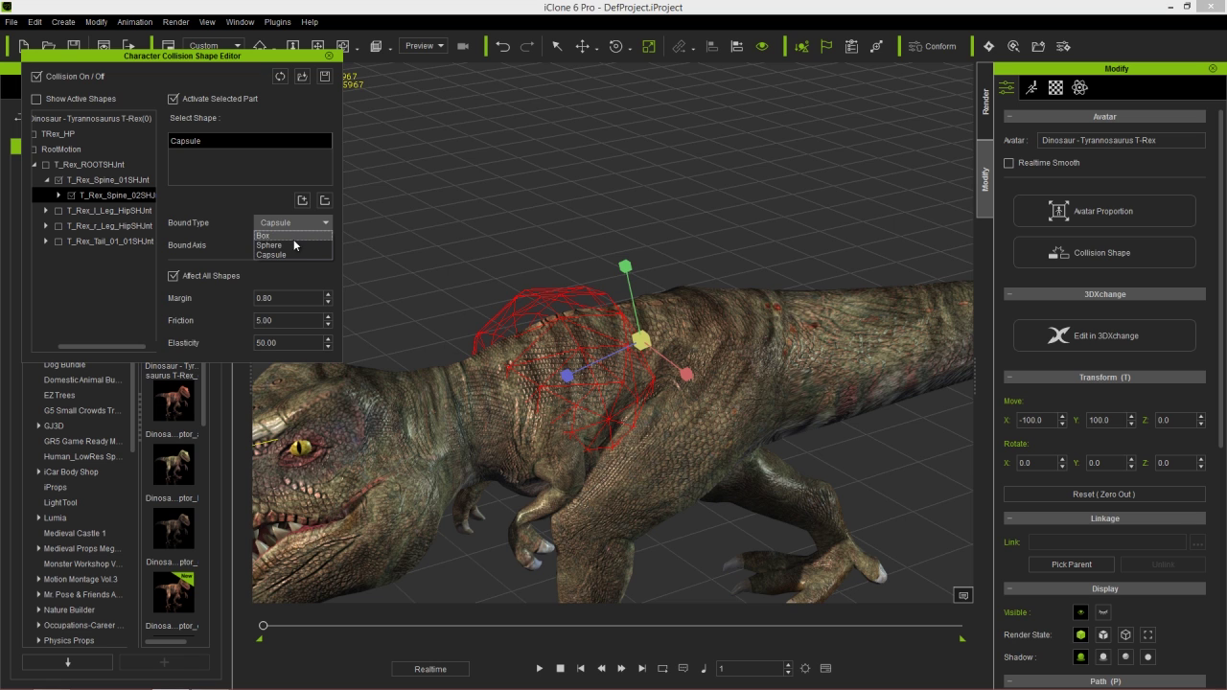
click(293, 237)
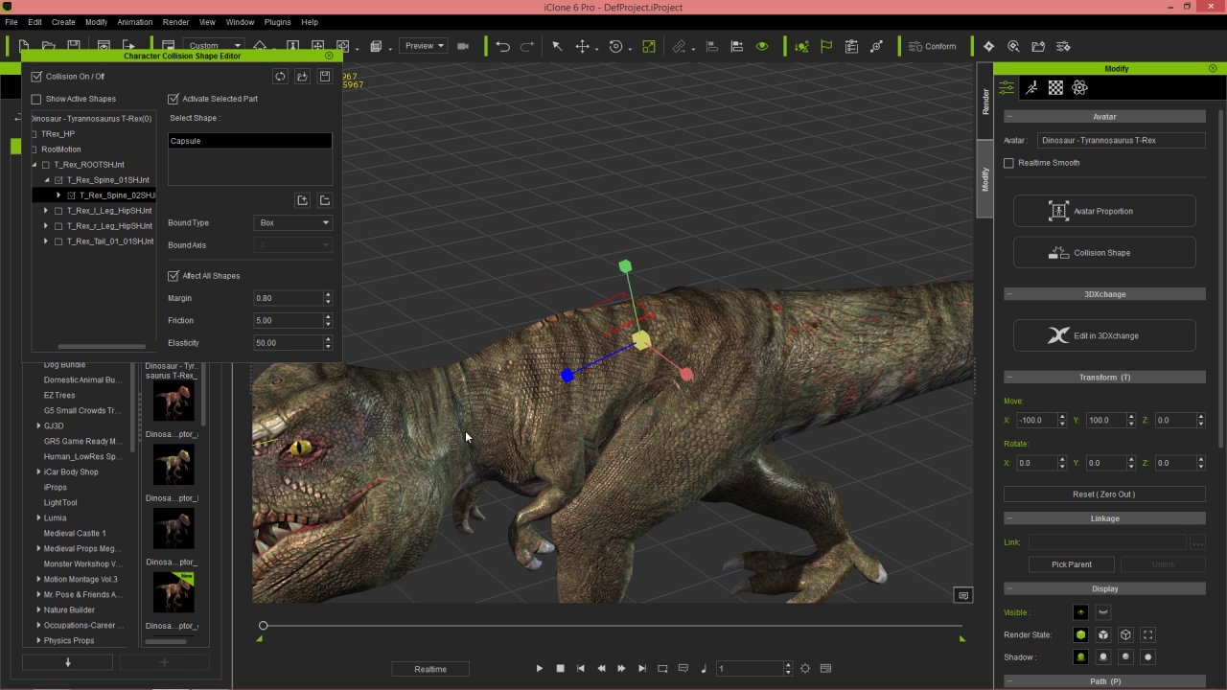
key(e)
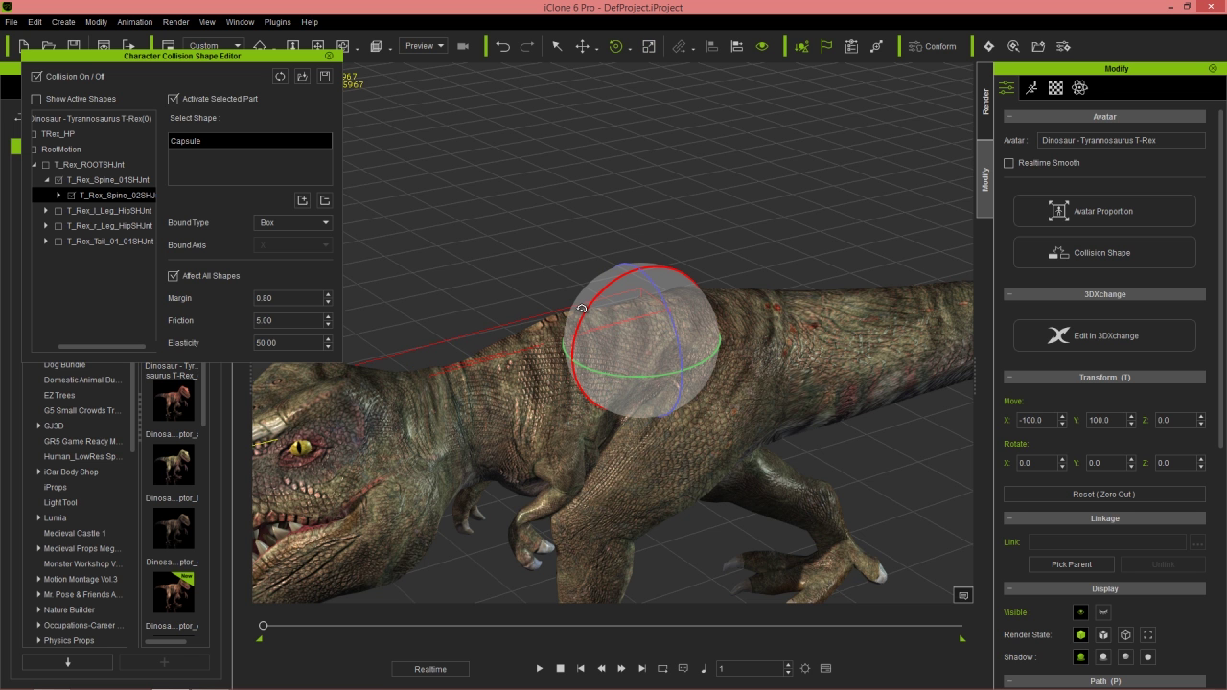
middle_drag(490, 417, 644, 469)
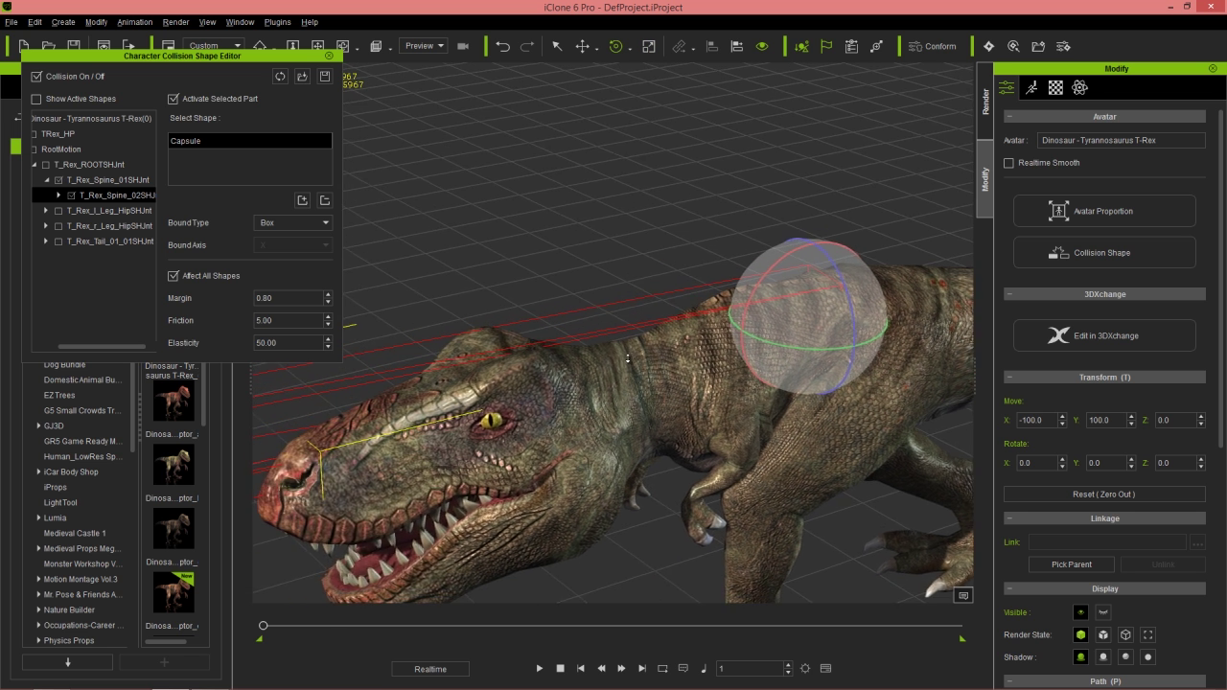
middle_drag(644, 375, 701, 543)
key(r)
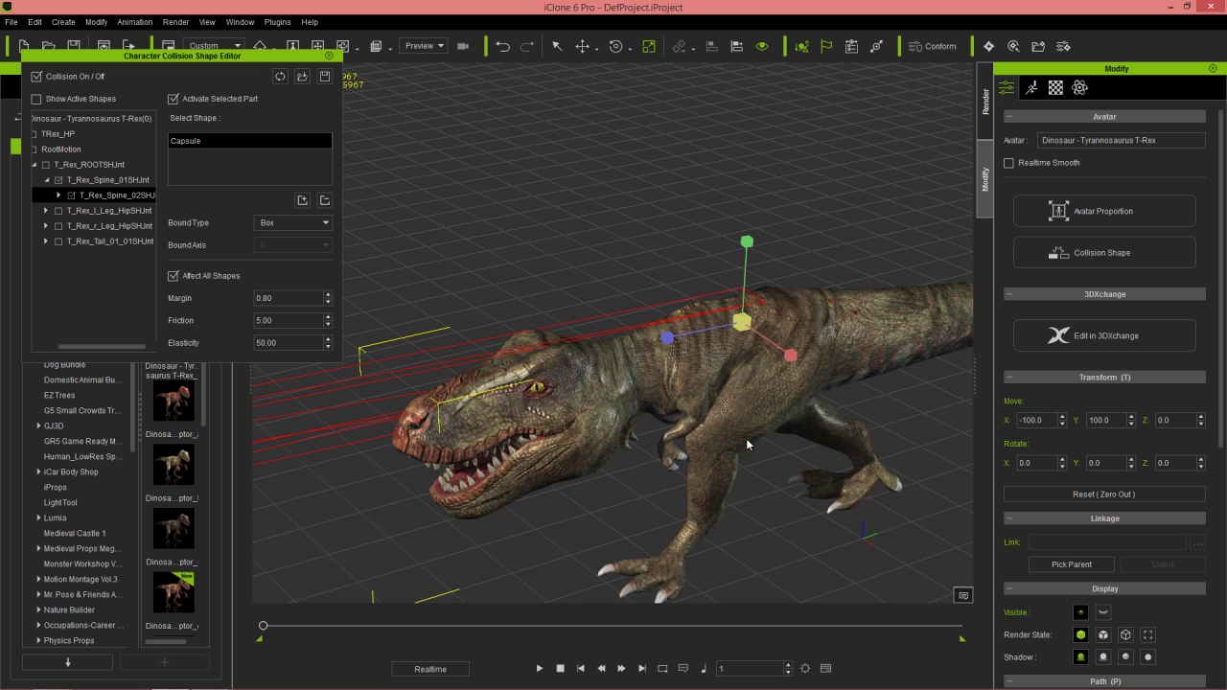
drag(670, 335, 864, 290)
right_drag(743, 322, 788, 409)
drag(788, 409, 878, 413)
middle_drag(878, 421, 811, 366)
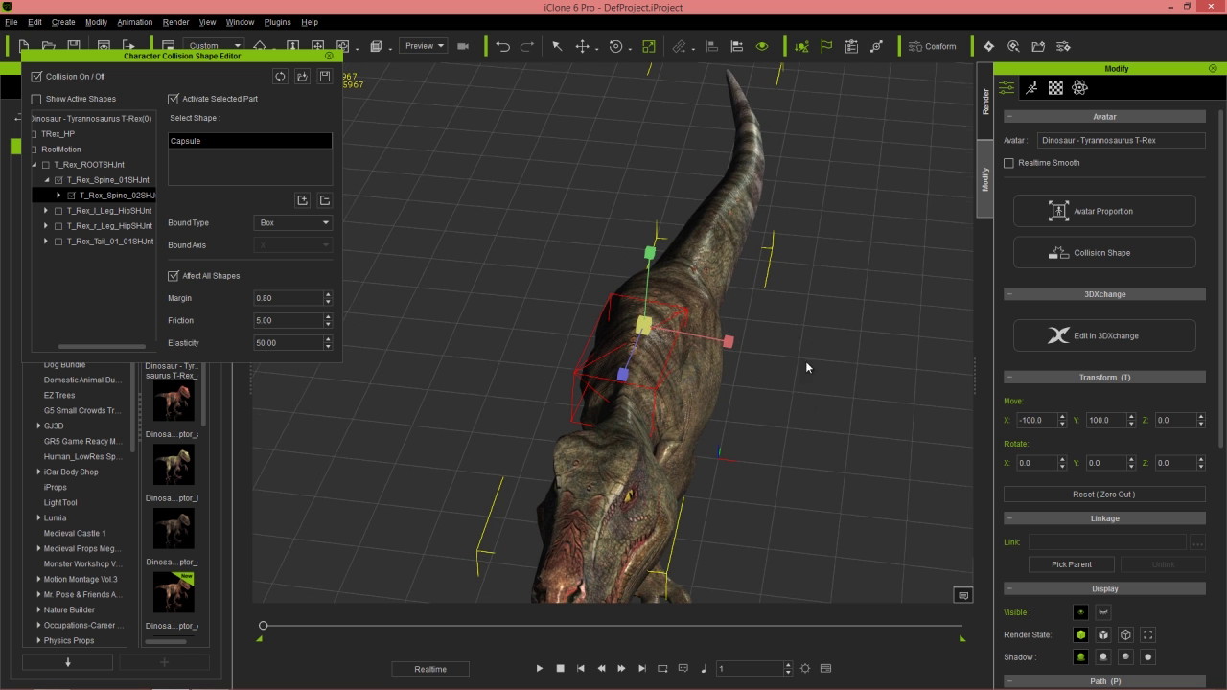
- Set the T_Rex_Spine_02SHJnt shape's bound type back to Capsule, adjust its lengthwise scale, and shift it over the upper back
click(292, 222)
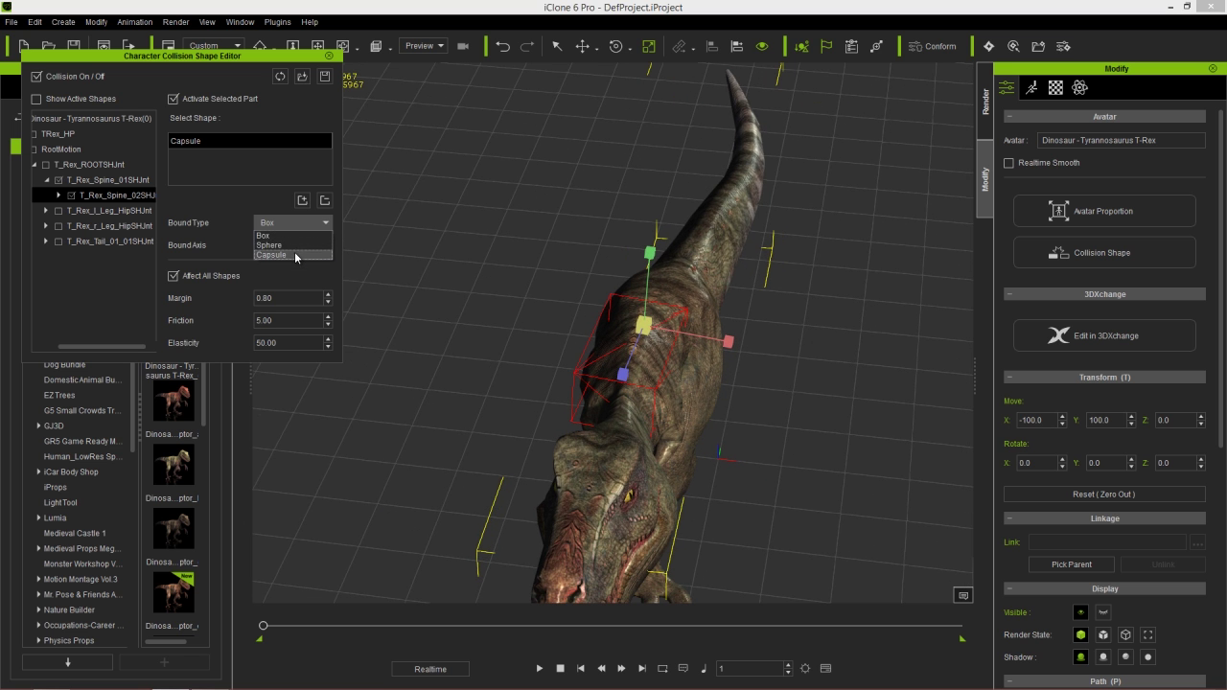
click(297, 255)
right_drag(637, 356, 443, 369)
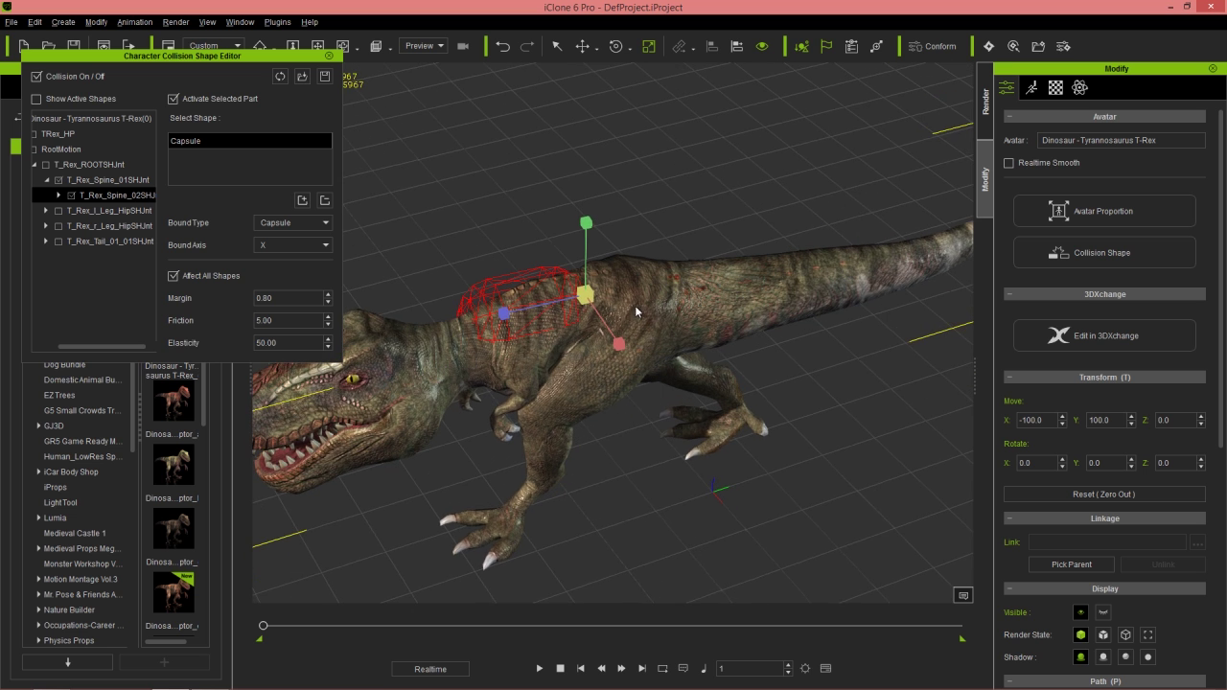
drag(508, 314, 504, 315)
key(w)
drag(618, 300, 689, 288)
- Enlarge the T_Rex_Spine_02SHJnt capsule uniformly to cover the width of the T-Rex's back
right_drag(549, 354, 795, 431)
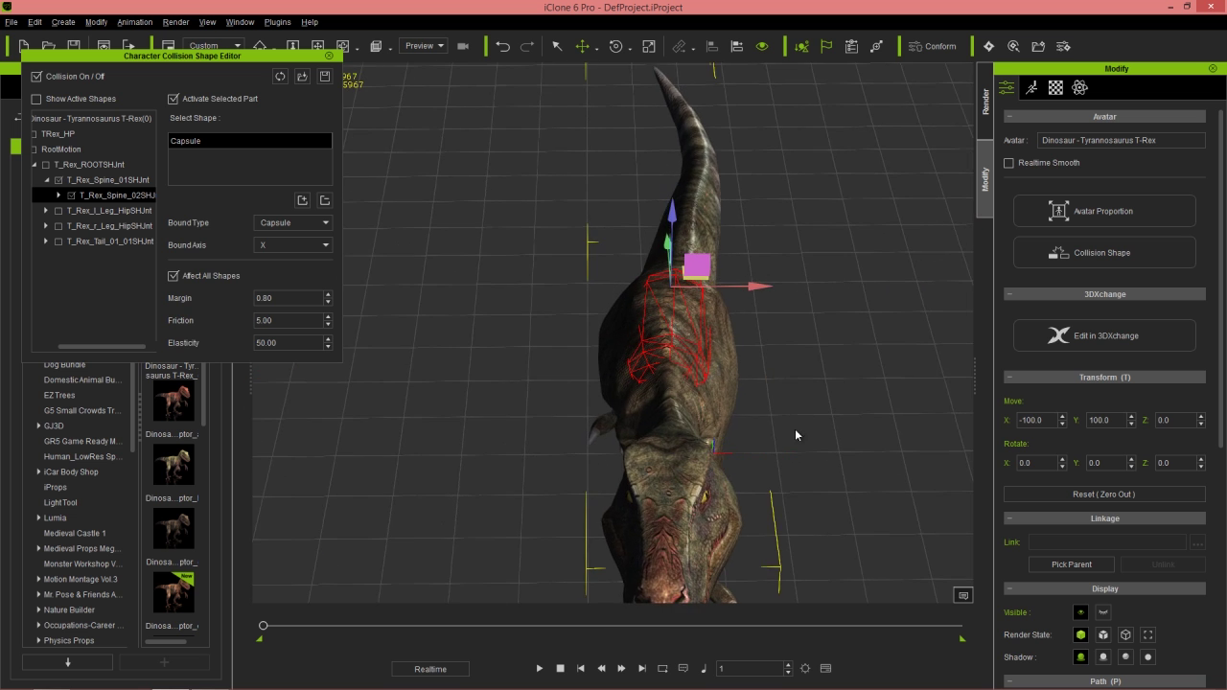
scroll(794, 431, up, 2)
key(r)
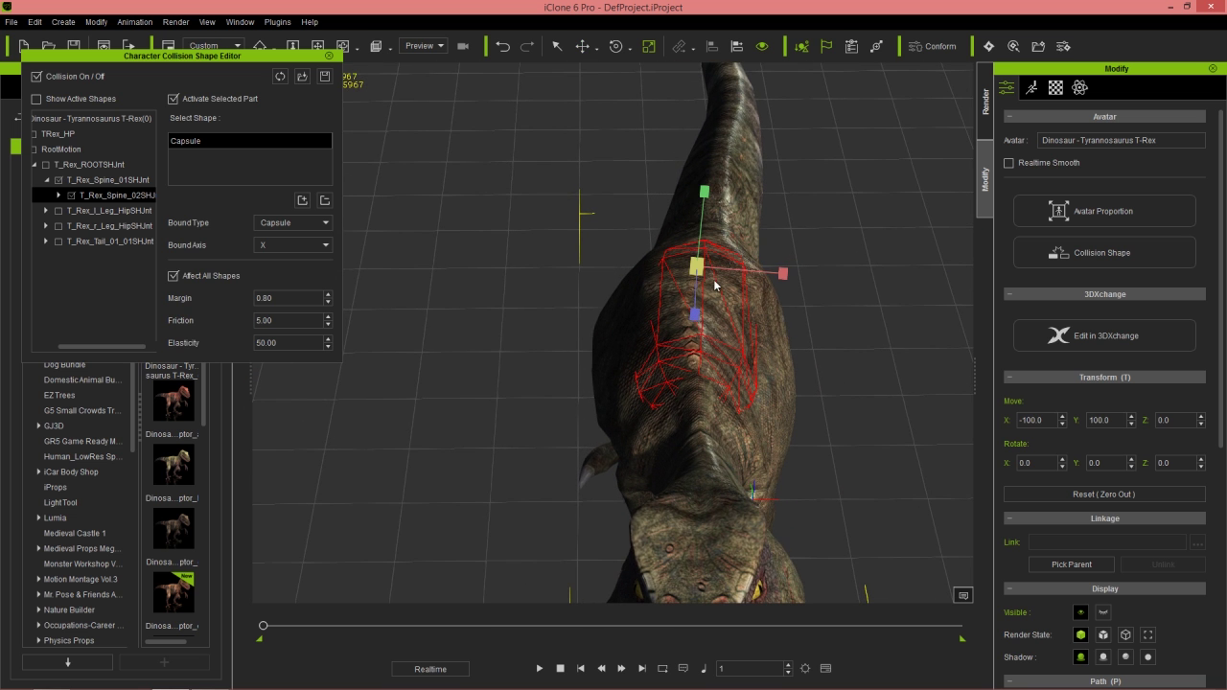
drag(698, 266, 750, 250)
right_drag(794, 342, 646, 447)
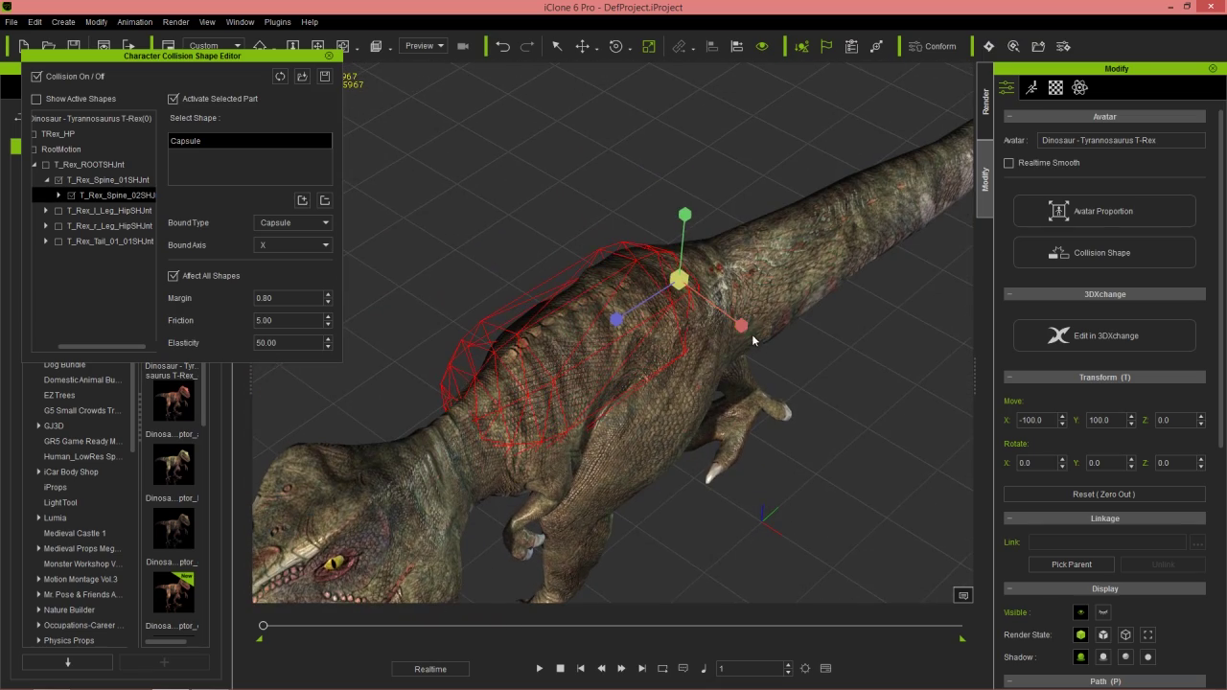
right_drag(752, 333, 771, 364)
- Reposition the T_Rex_Spine_02SHJnt capsule horizontally and vertically so it fits the T-Rex's torso and back
key(w)
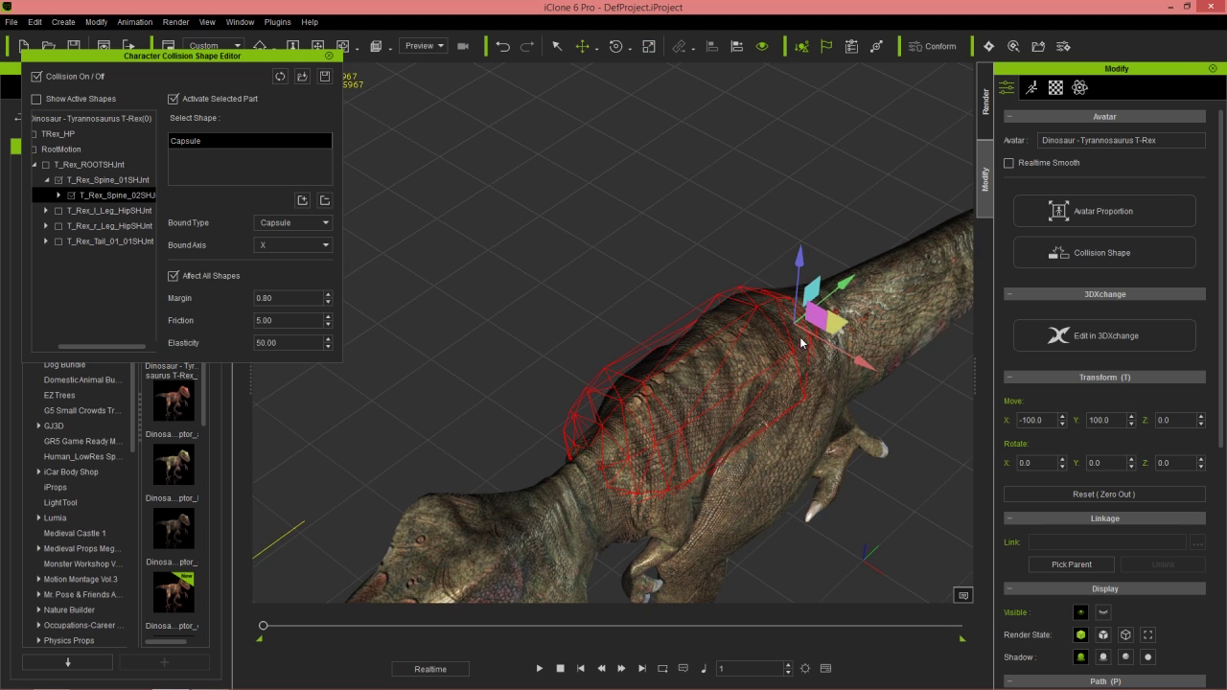
drag(833, 326, 844, 329)
right_drag(846, 382, 669, 196)
right_drag(770, 362, 701, 225)
drag(811, 236, 818, 248)
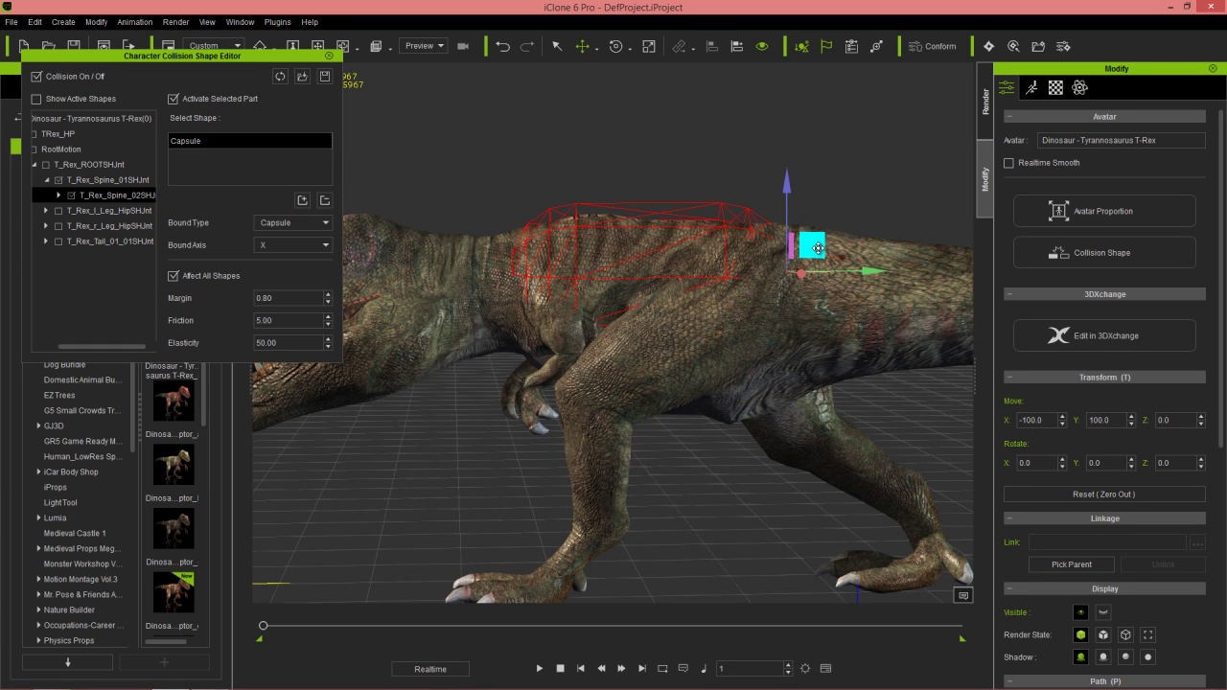
middle_drag(683, 260, 684, 300)
right_drag(683, 300, 700, 335)
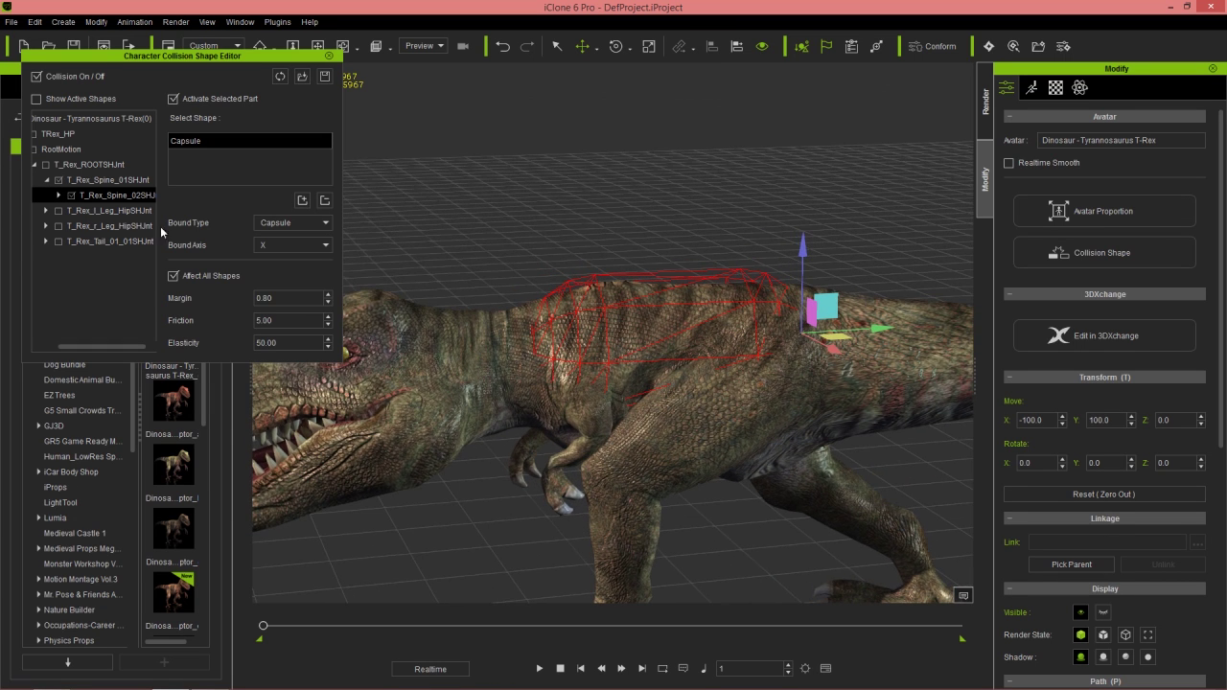
- Deactivate T_Rex_Spine_01SHJnt as a collision part, keep T_Rex_Spine_02SHJnt active, and close the collision shape editor
click(120, 181)
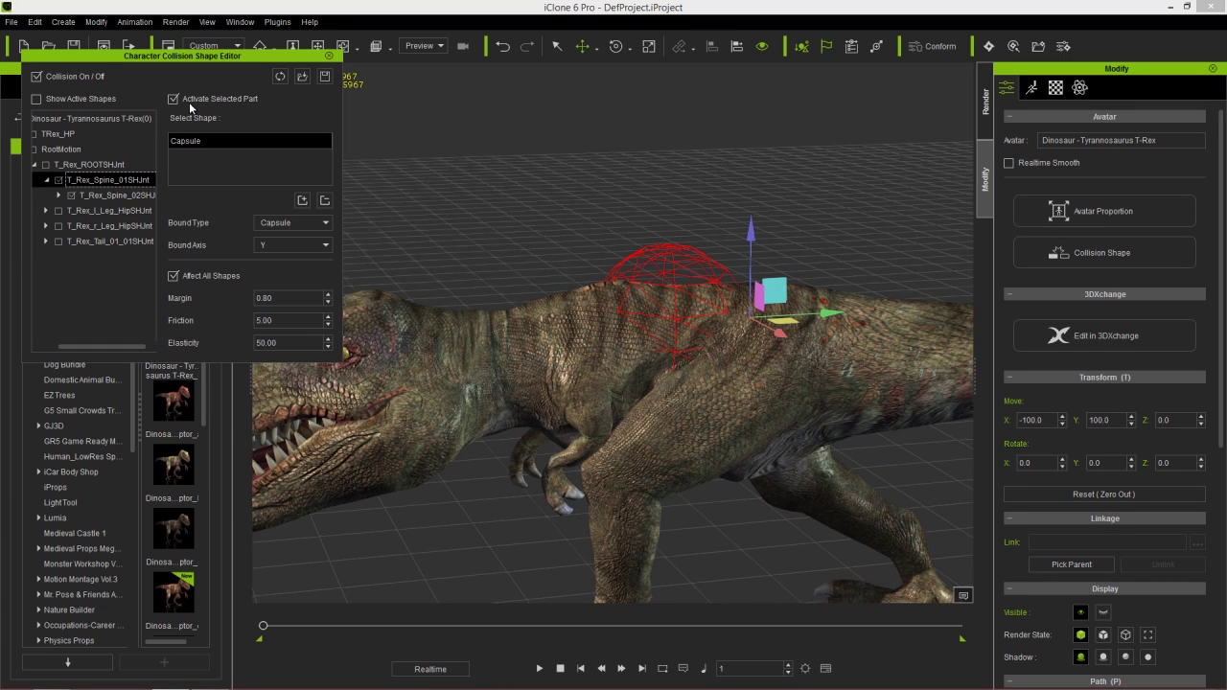
click(111, 189)
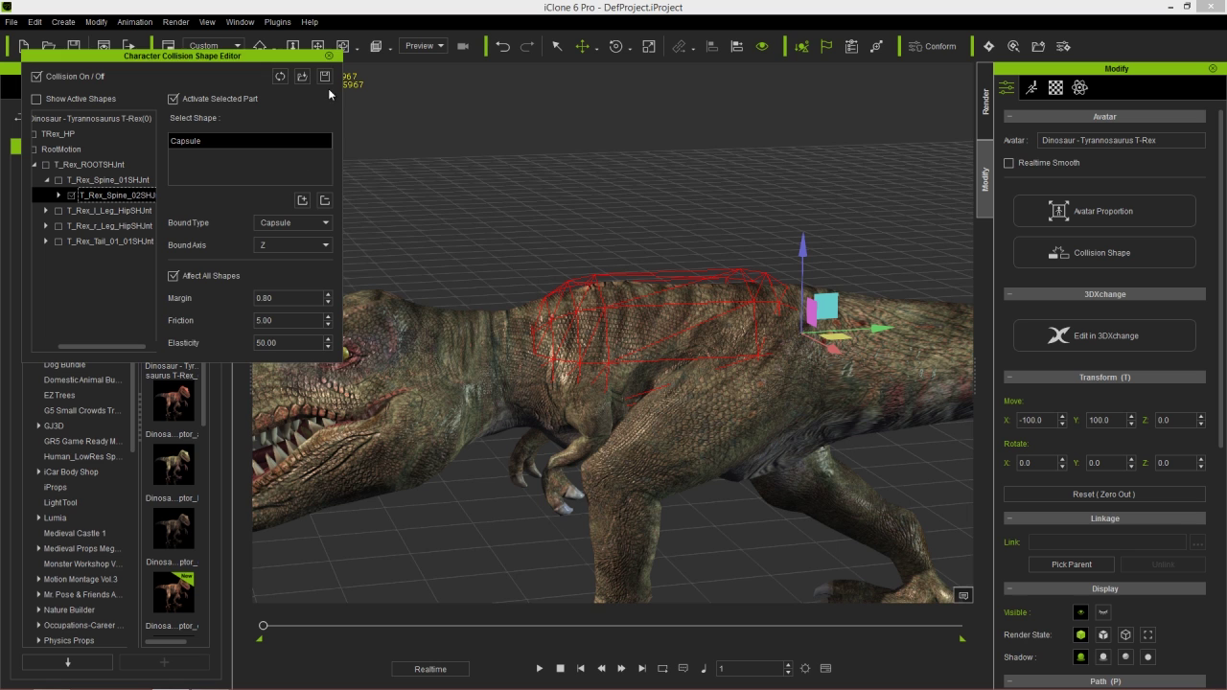
click(93, 102)
click(334, 58)
- Add the Ball_001 prop from the 3D Blocks library to the scene near the T-Rex
scroll(577, 423, down, 3)
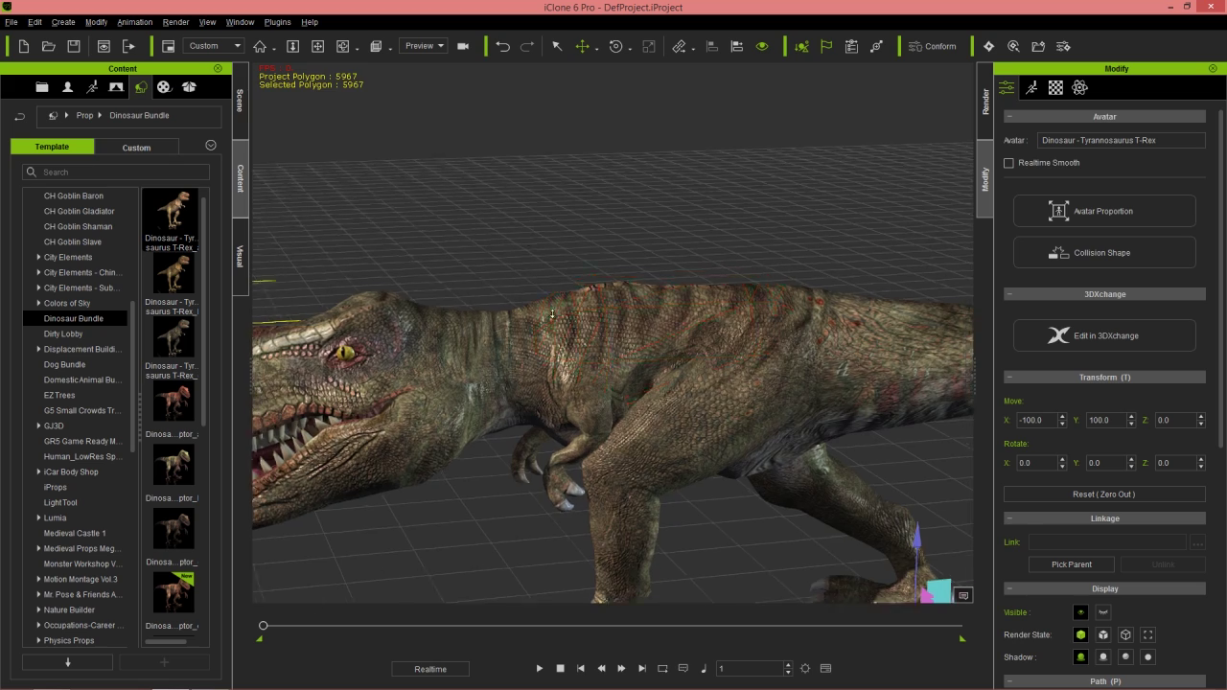
right_drag(520, 252, 625, 367)
middle_drag(624, 368, 606, 308)
scroll(634, 450, down, 2)
right_drag(623, 307, 649, 447)
scroll(650, 447, down, 2)
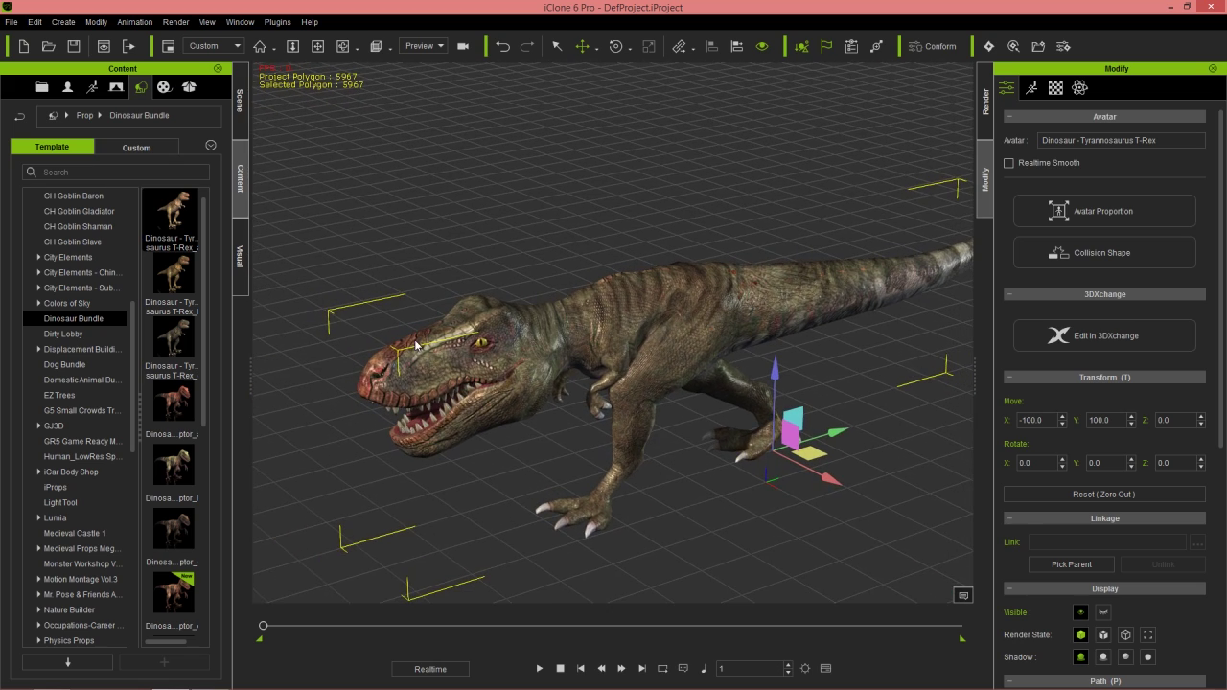
scroll(92, 235, up, 6)
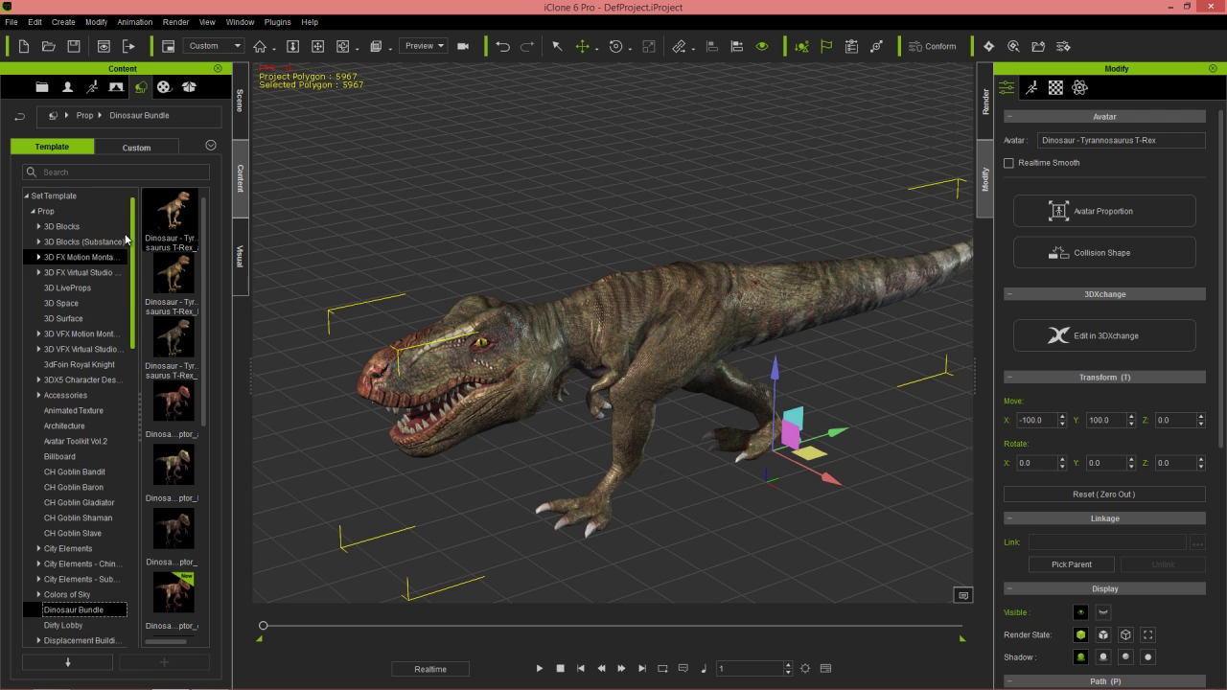
click(92, 227)
scroll(218, 286, down, 3)
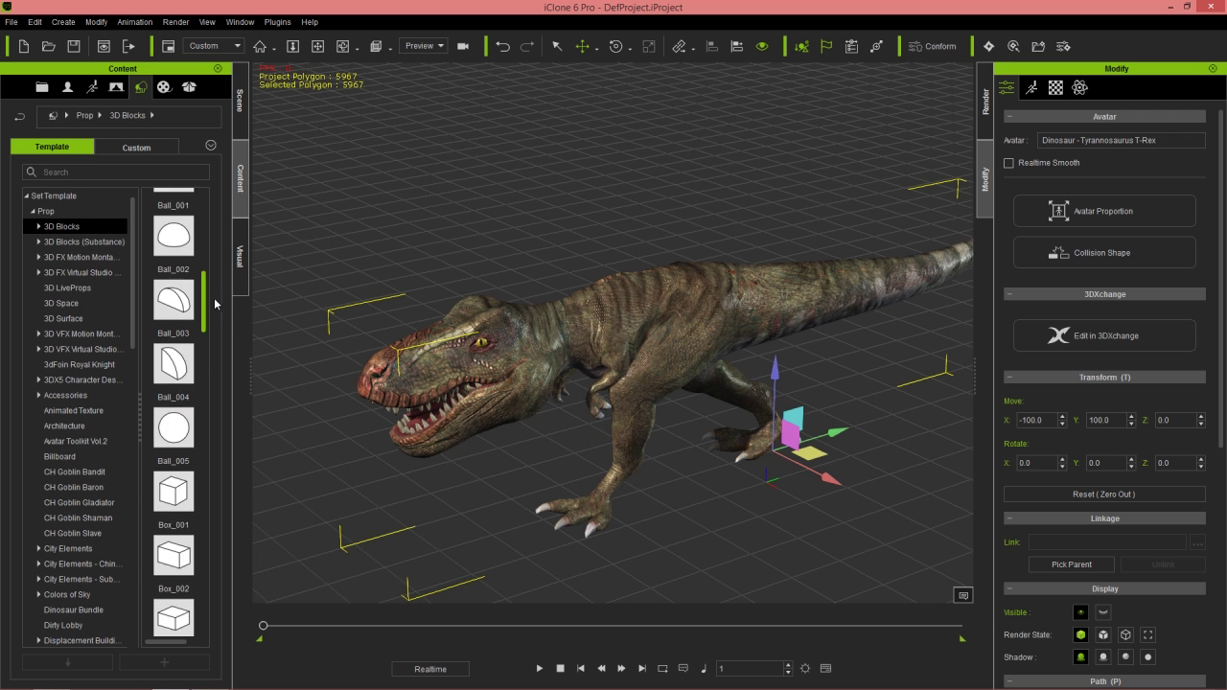
drag(174, 307, 652, 472)
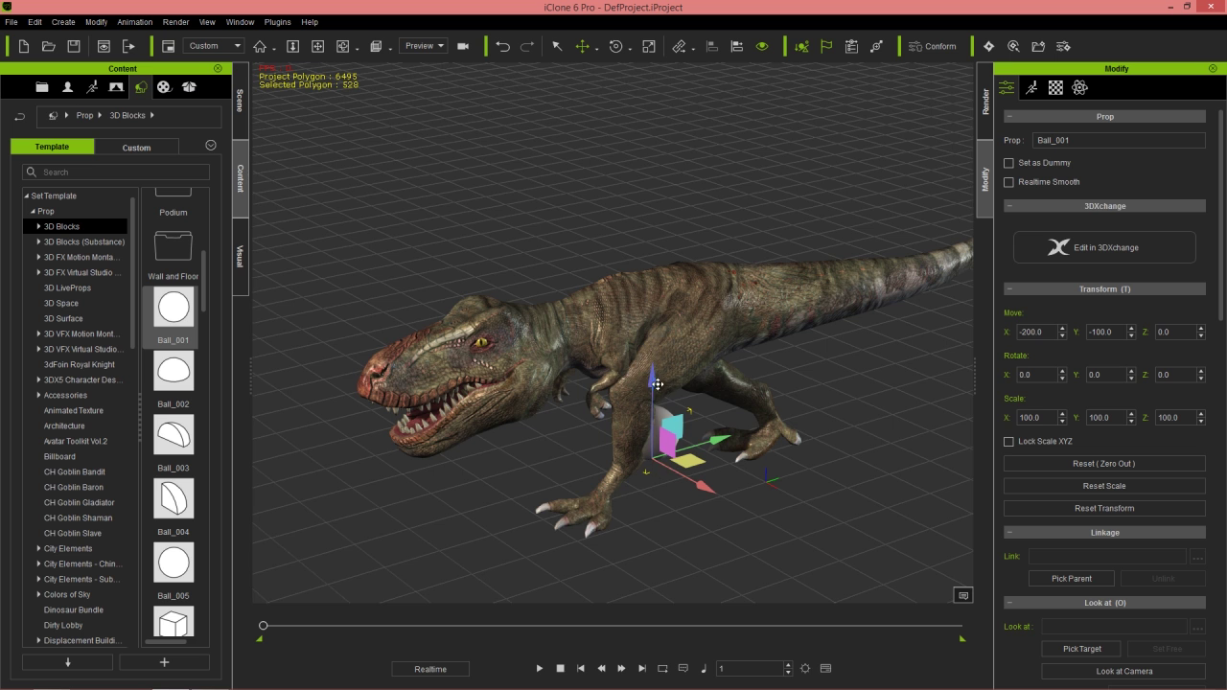
- Raise Ball_001 to a height of about 601 and place it above the T-Rex at about X -76, Y -250
drag(652, 375, 621, 50)
middle_drag(729, 256, 585, 357)
middle_drag(565, 218, 514, 315)
right_drag(514, 316, 778, 269)
drag(700, 125, 699, 203)
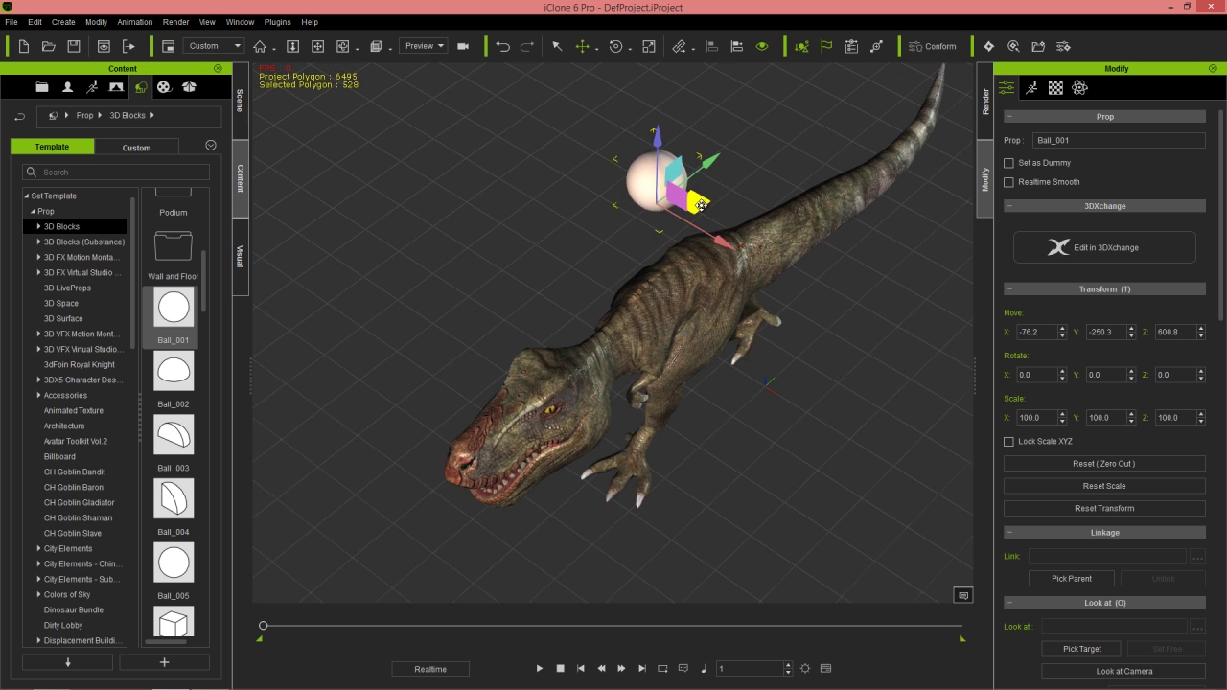
right_drag(765, 309, 717, 356)
- Activate physics on Ball_001 as a Dynamic rigid body with a Sphere bound type, and play the simulation to test its fall
click(1081, 87)
click(1060, 140)
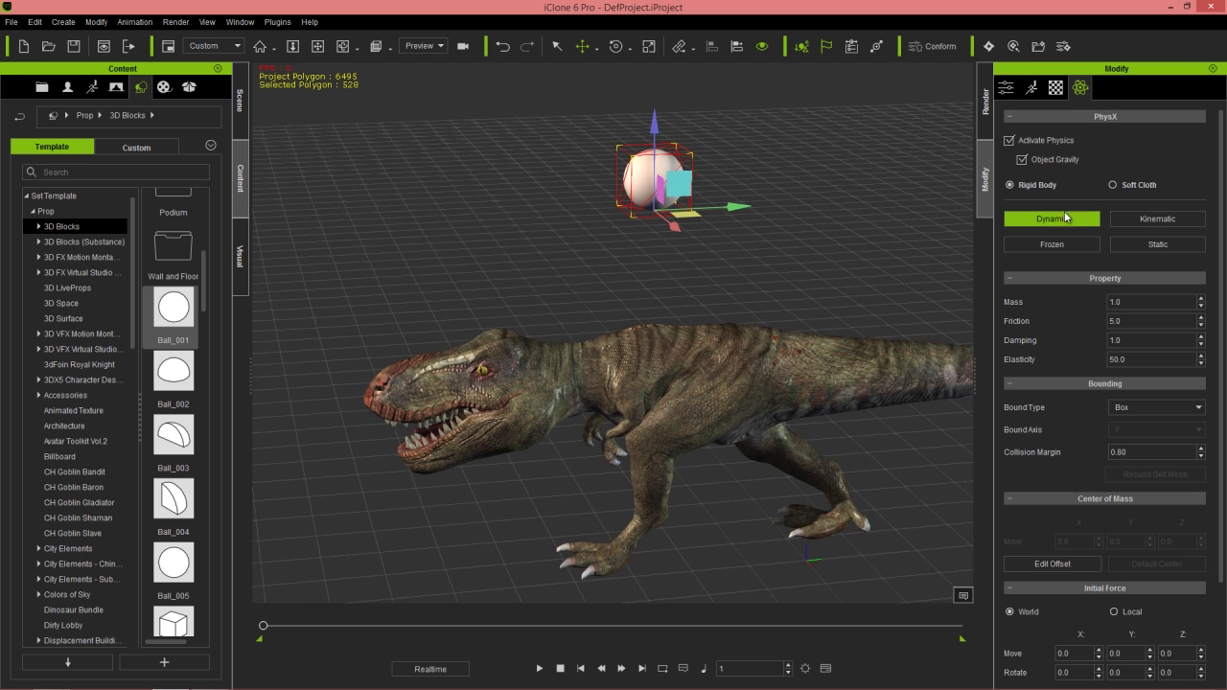
click(1137, 430)
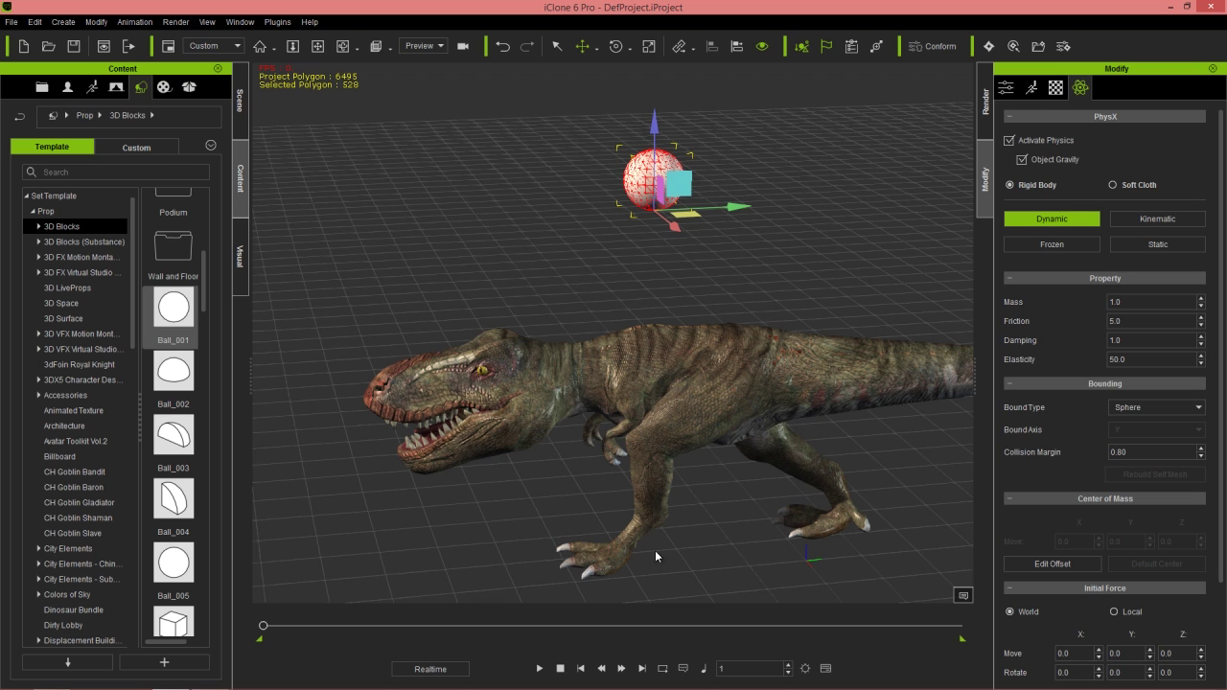
click(540, 669)
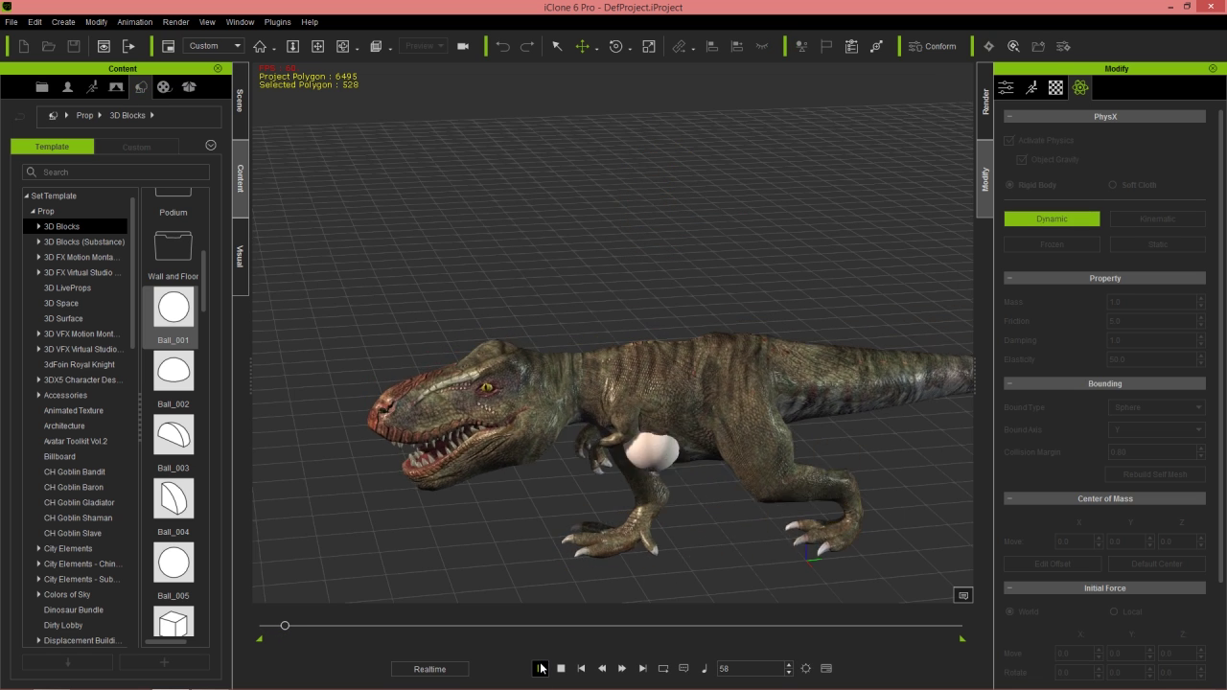
click(561, 668)
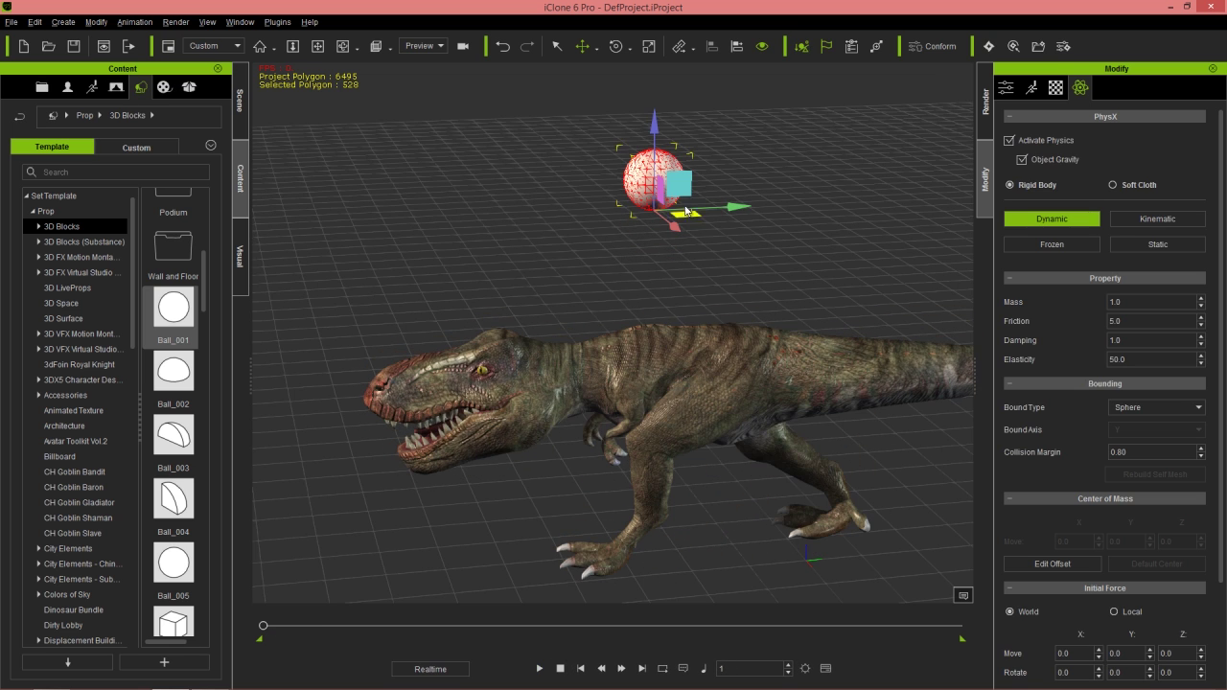
- Shift Ball_001 horizontally and lower it closer to the T-Rex's back
right_drag(685, 207, 670, 303)
drag(684, 220, 701, 213)
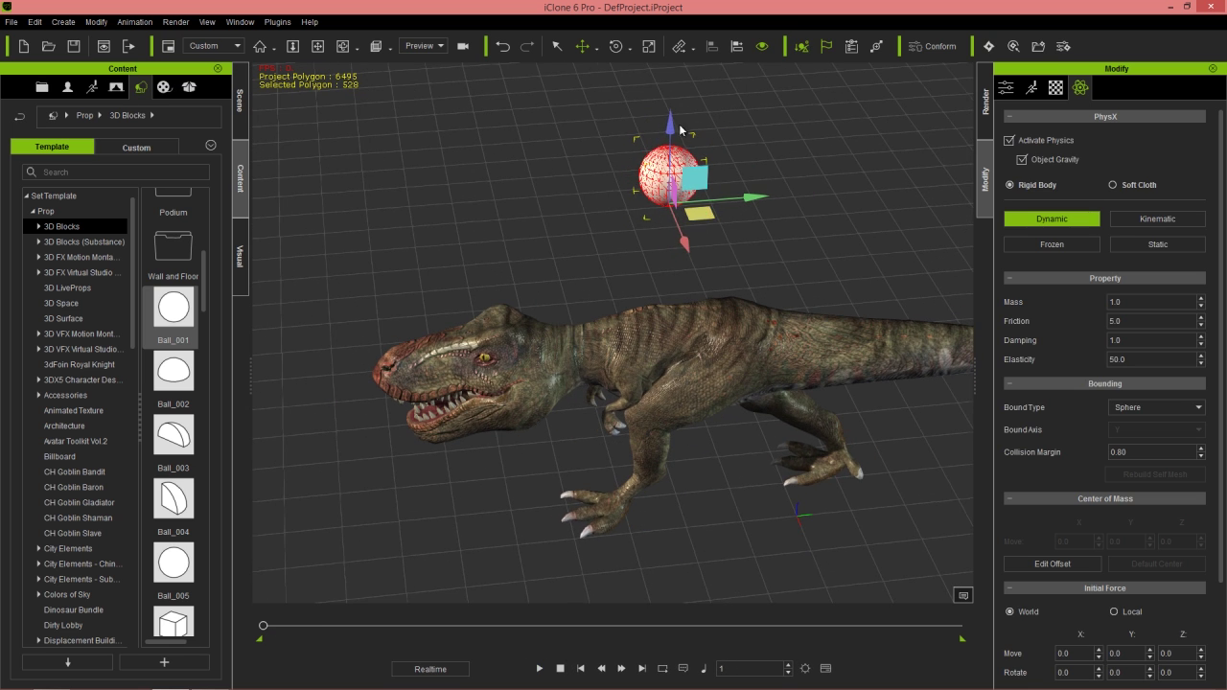
drag(672, 119, 673, 155)
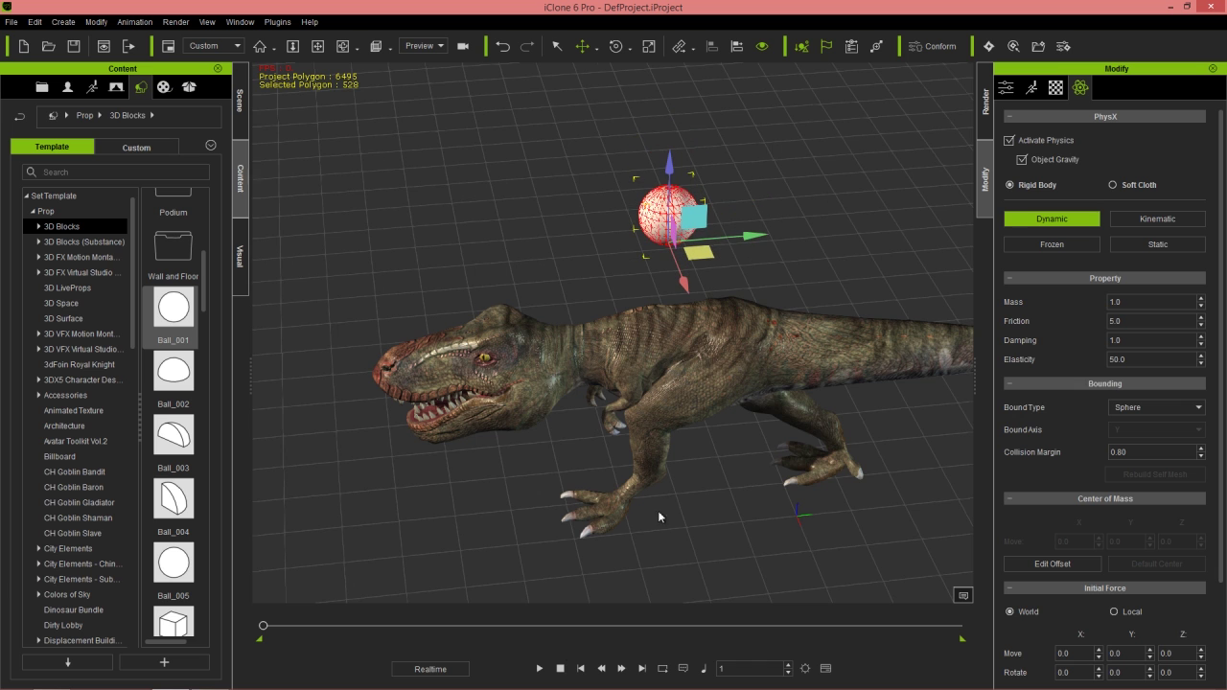
- Play the simulation to test Ball_001's drop onto the T-Rex, watching from a lower side view, and stop it
click(540, 669)
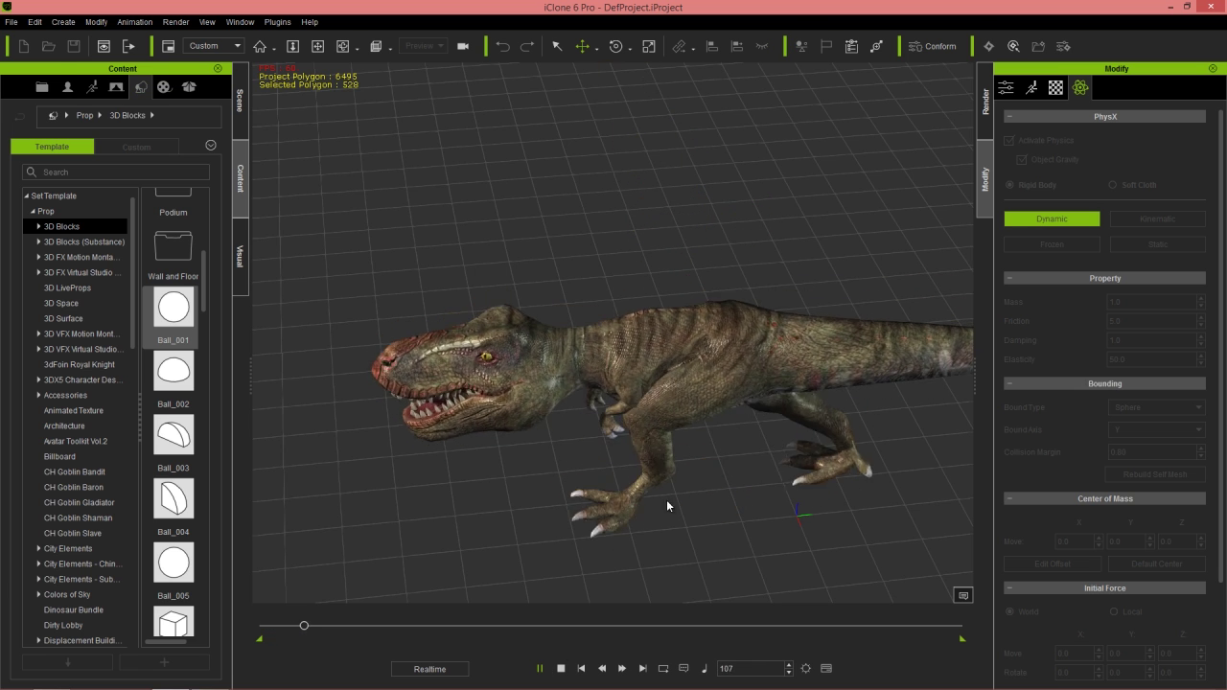
right_drag(671, 521, 669, 416)
middle_drag(660, 278, 658, 364)
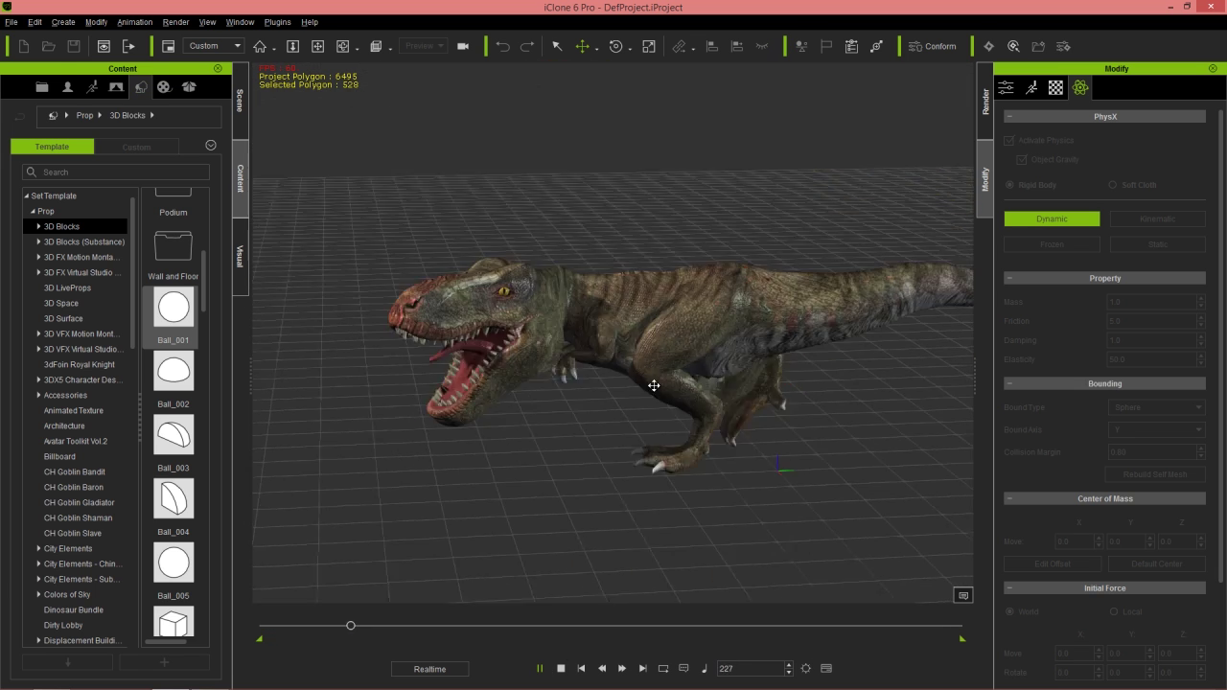
click(561, 668)
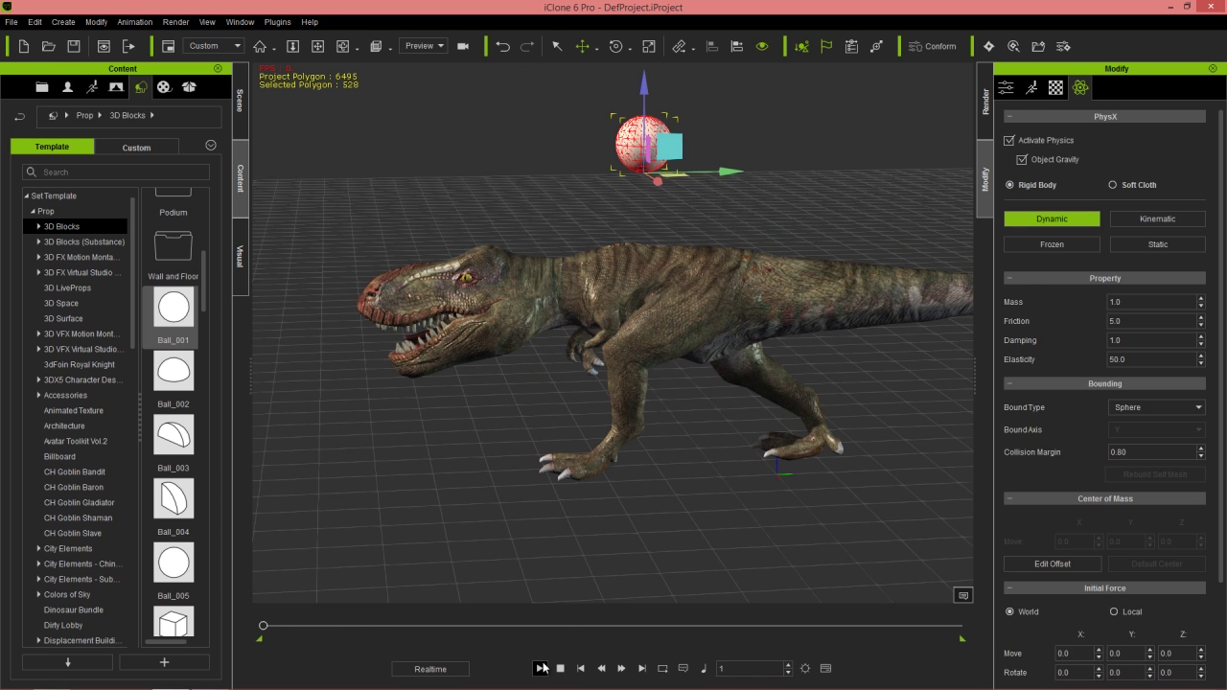
- Raise Ball_001 in small increments above the T-Rex's back, running the physics simulation between adjustments to test the drop
click(540, 669)
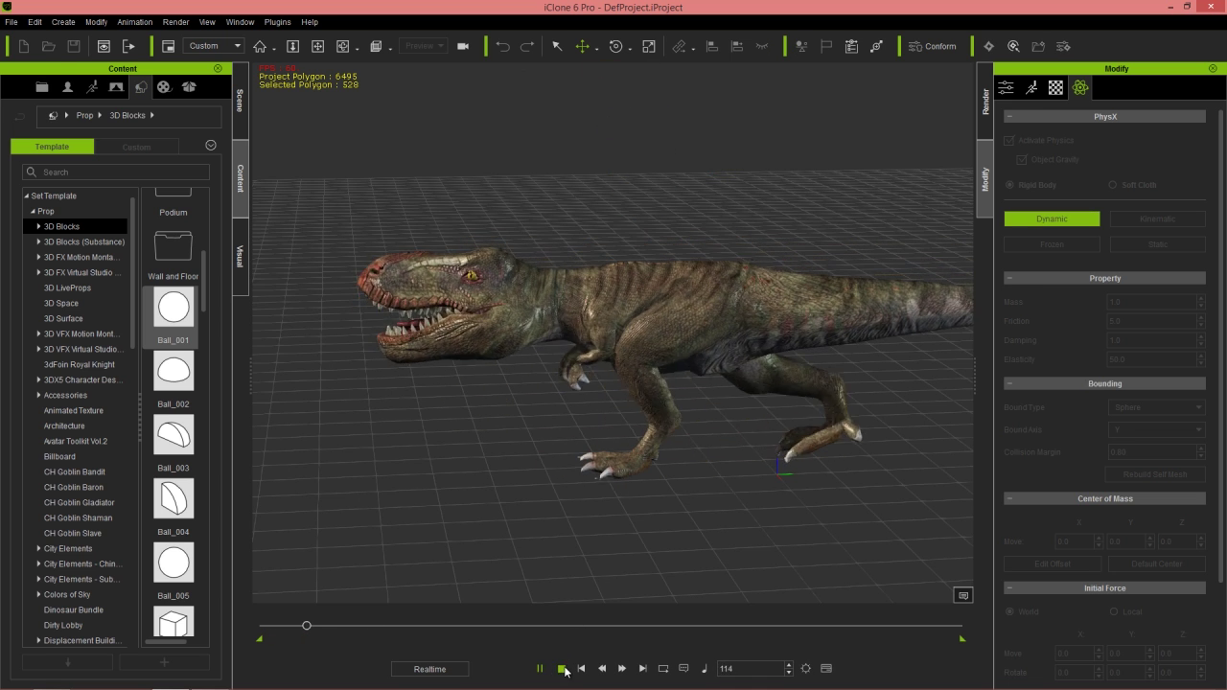
click(563, 670)
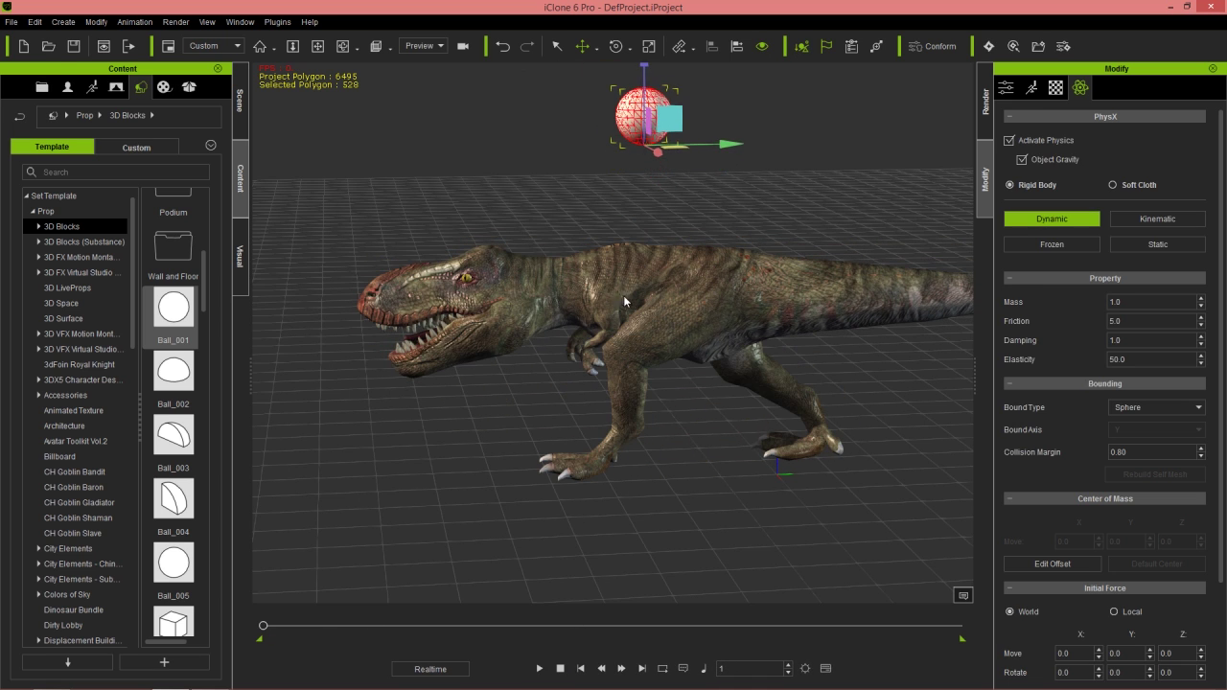
click(540, 668)
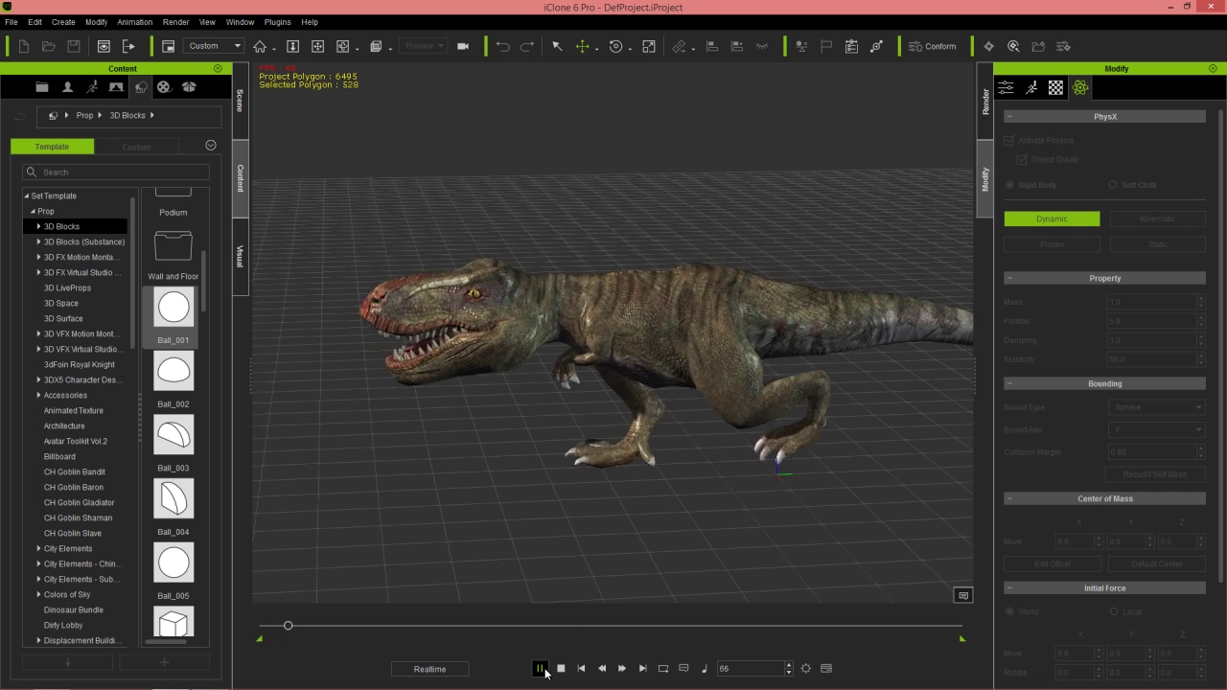
click(561, 666)
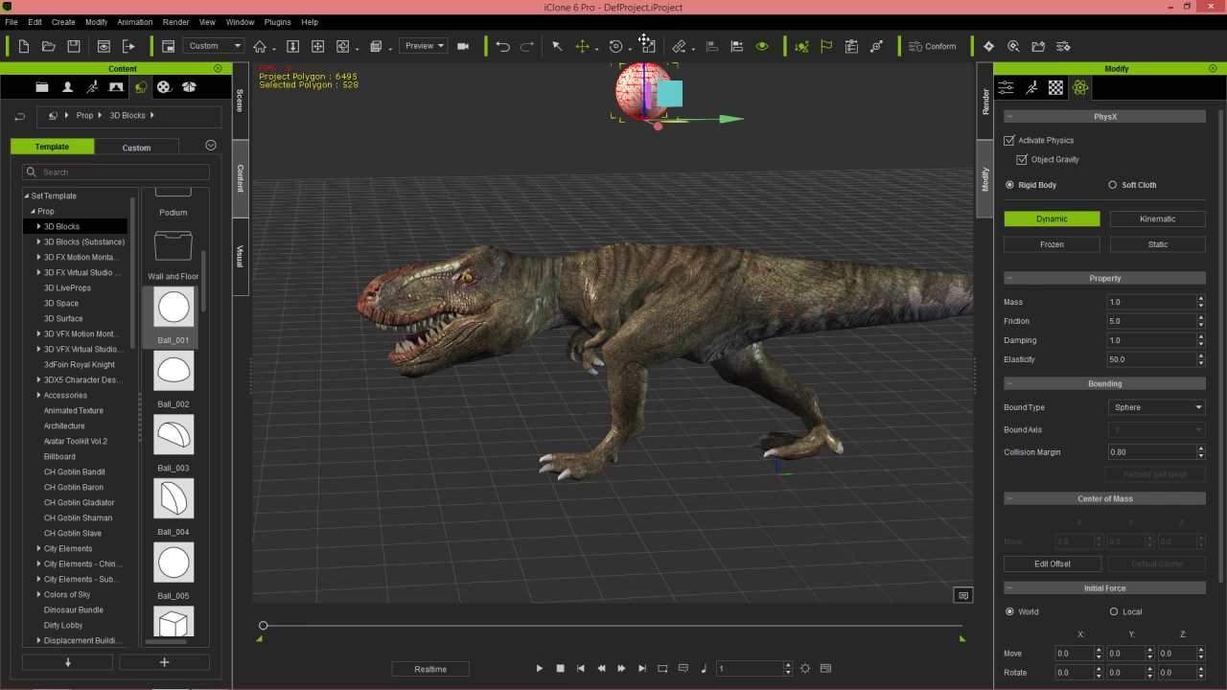
click(540, 668)
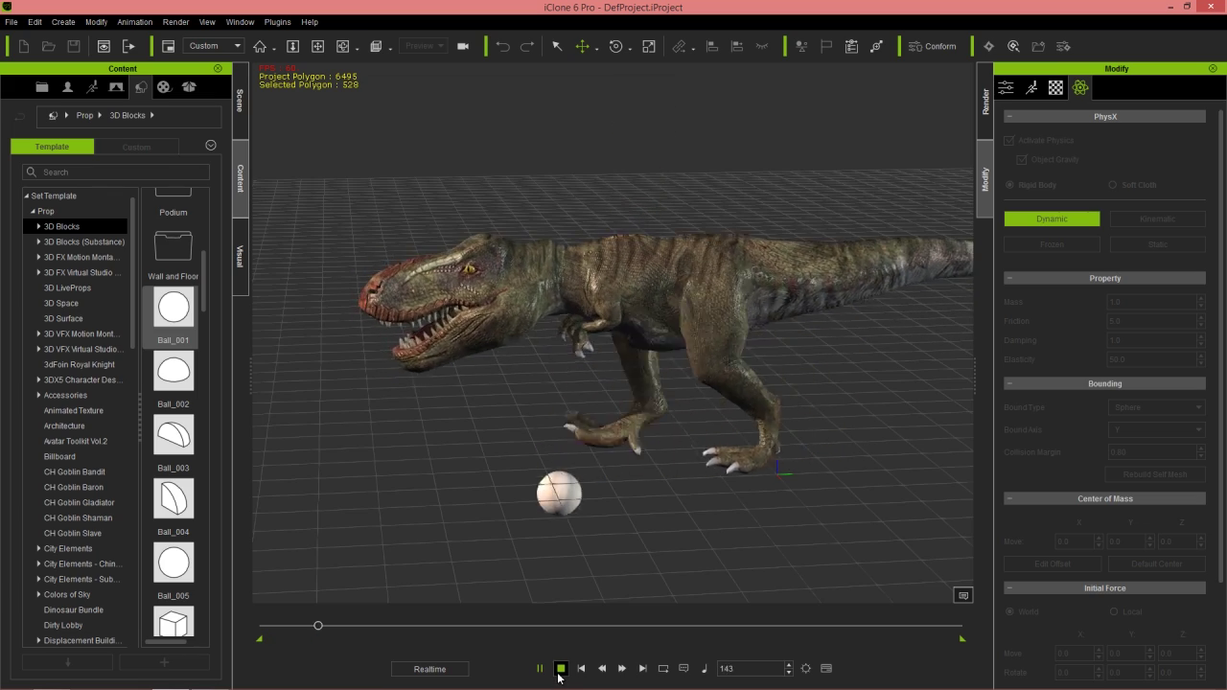
- Replay the ball drop to examine the collision from front and three-quarter views, and stop with the whole T-Rex in view
click(540, 668)
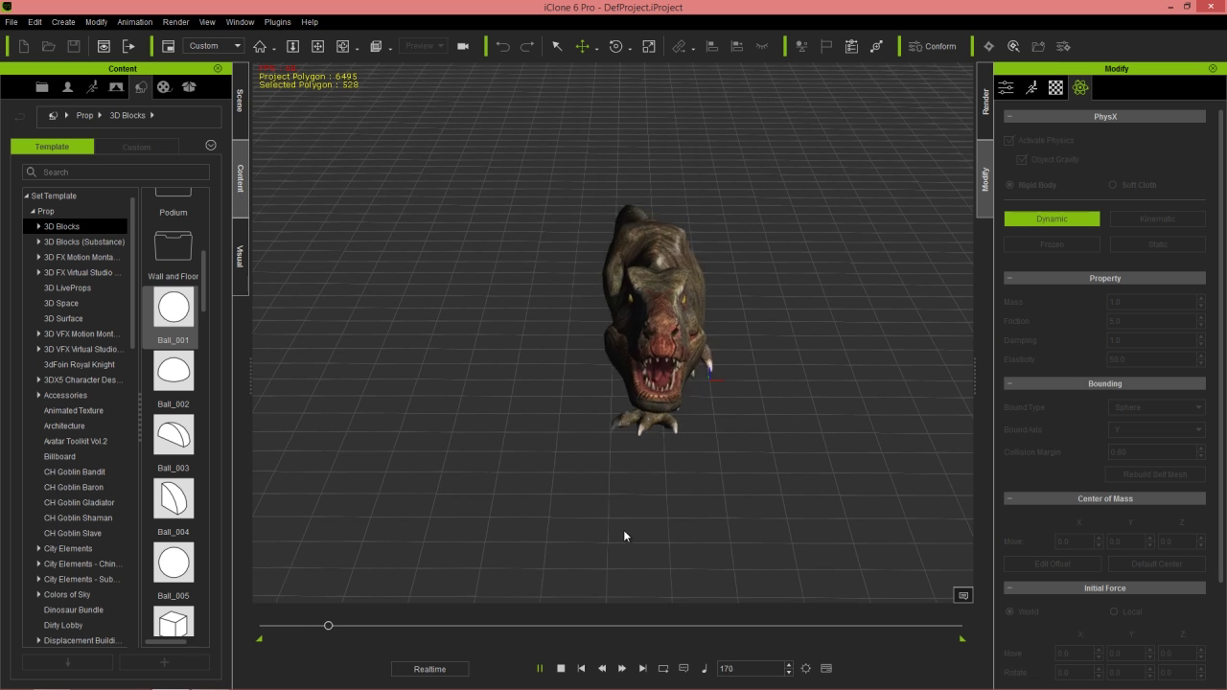
click(561, 668)
click(542, 667)
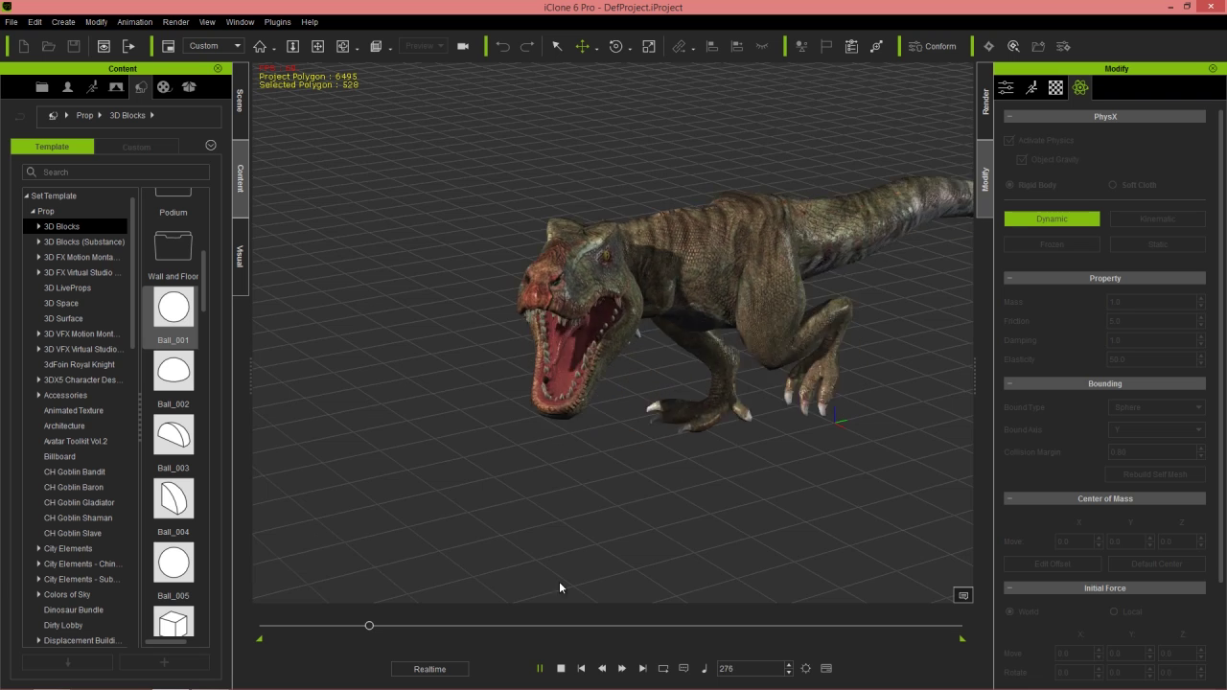
click(561, 669)
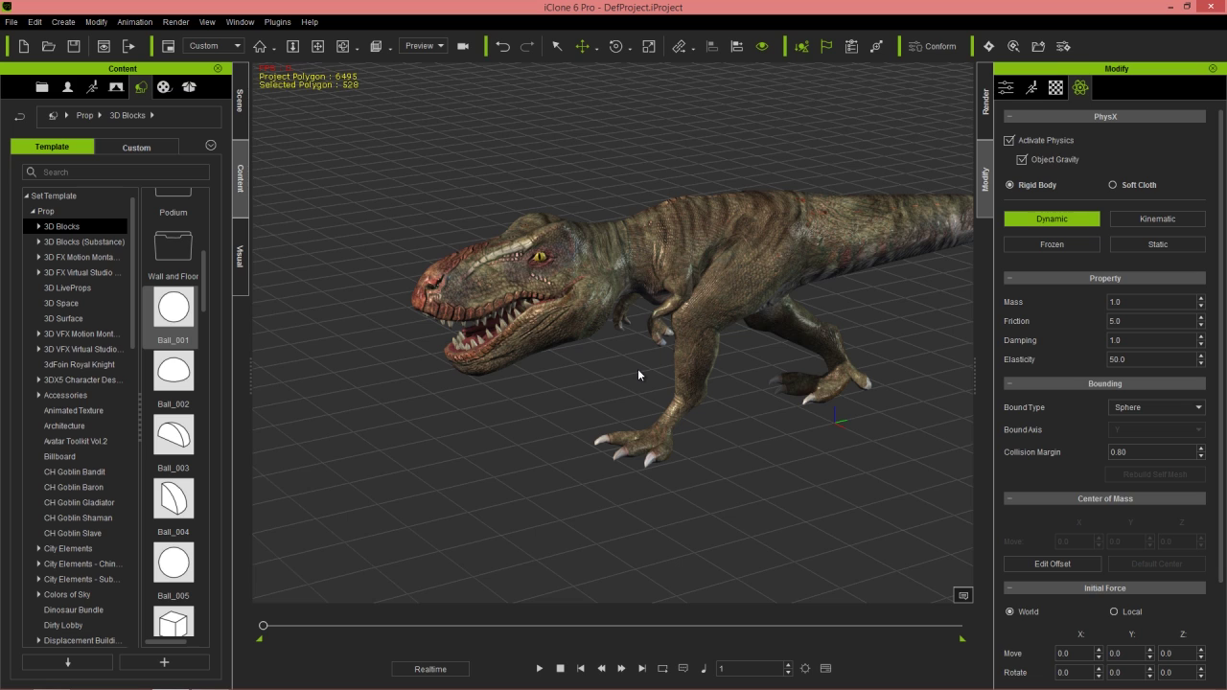
middle_drag(657, 370, 743, 293)
middle_drag(744, 368, 704, 366)
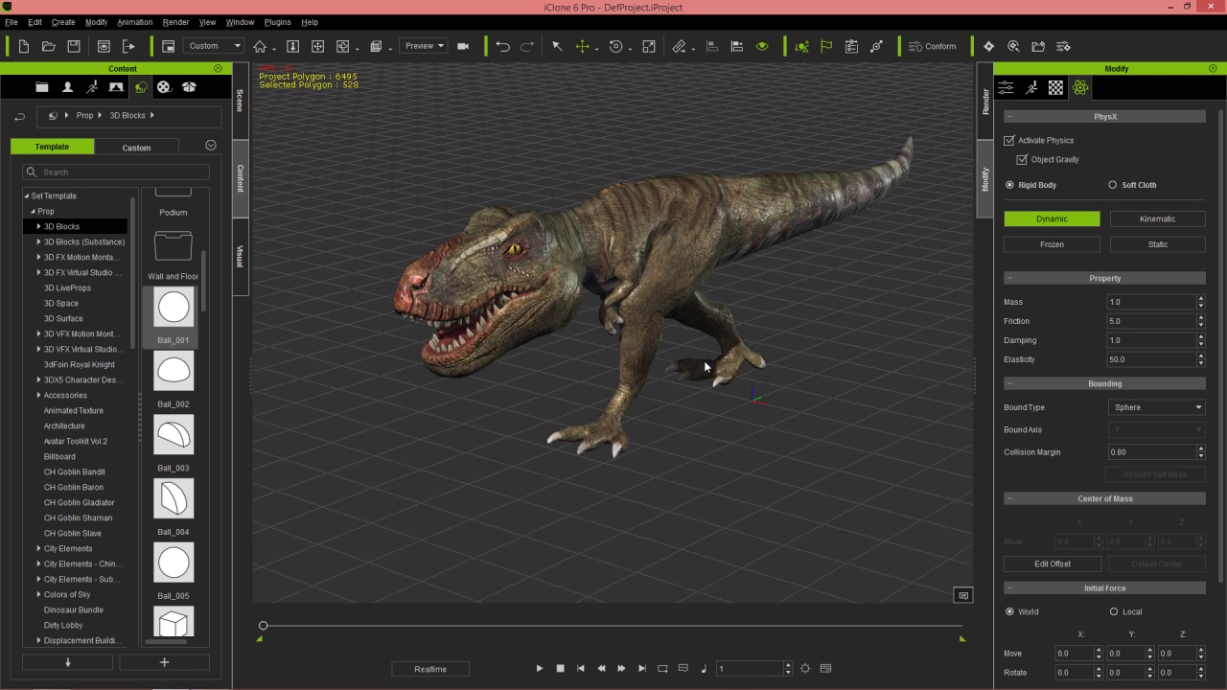